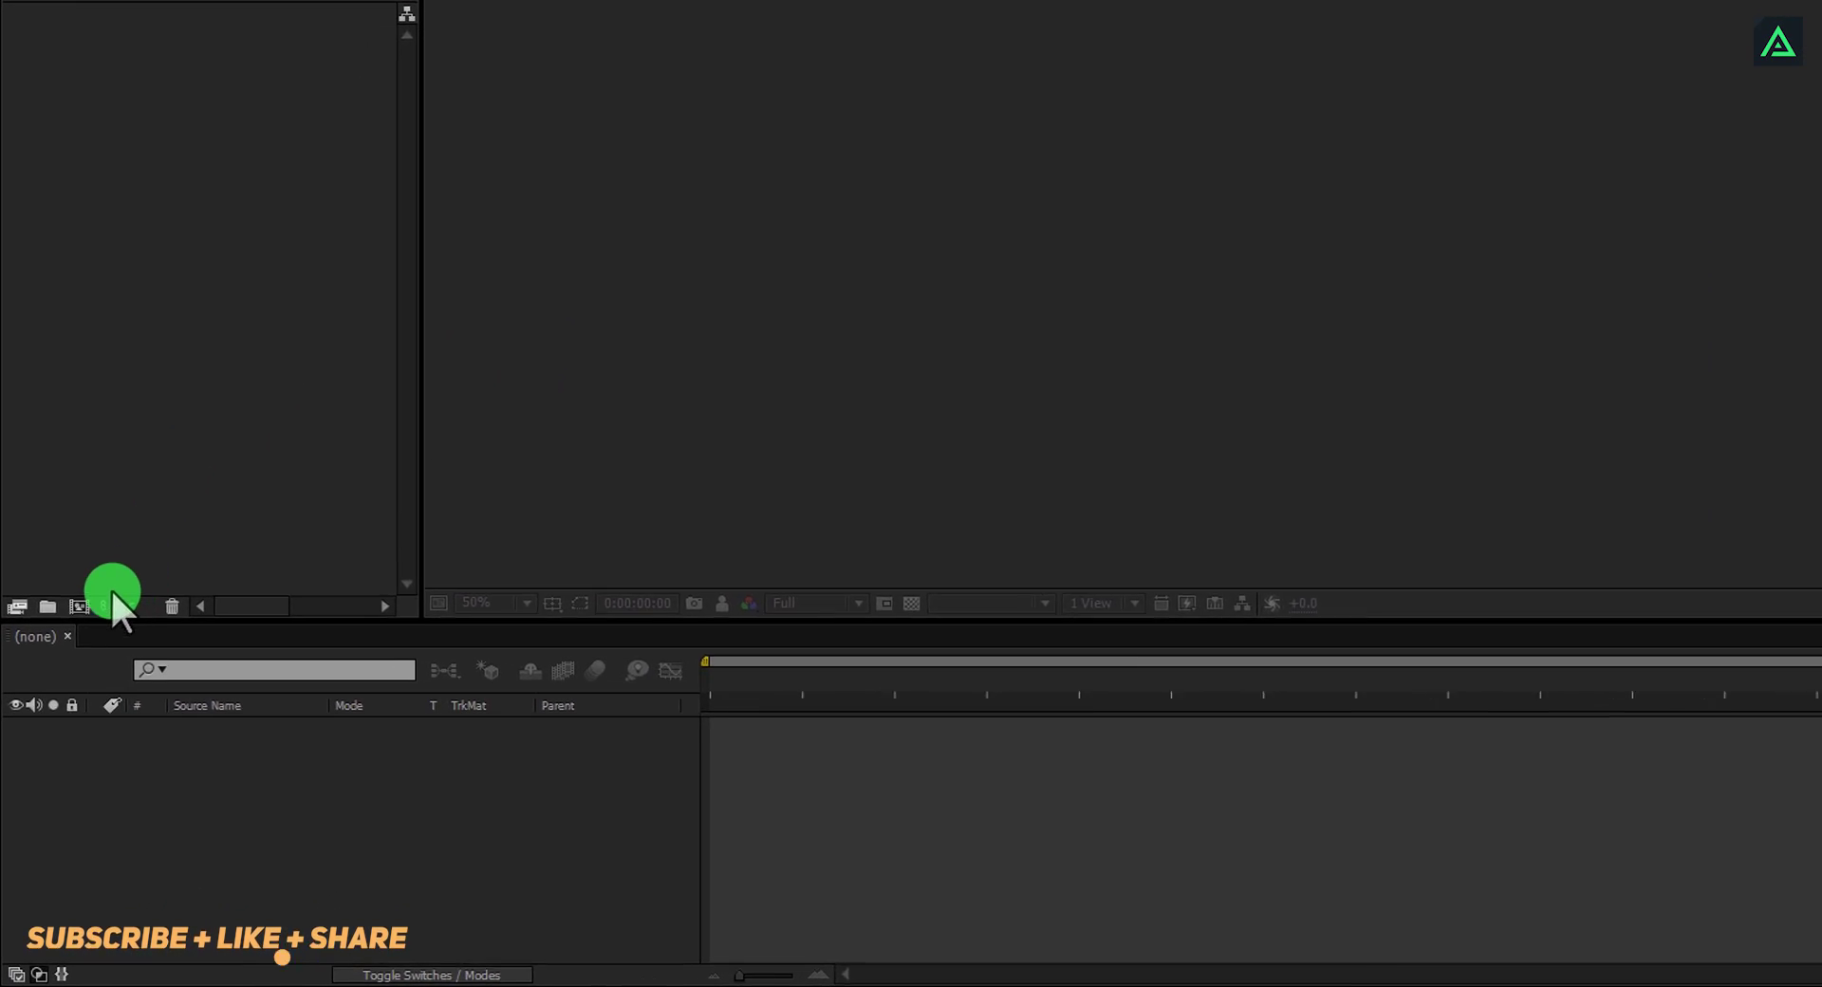
Create a 1920×1080 composition named 'Flip Logo Animation'.
click(60, 695)
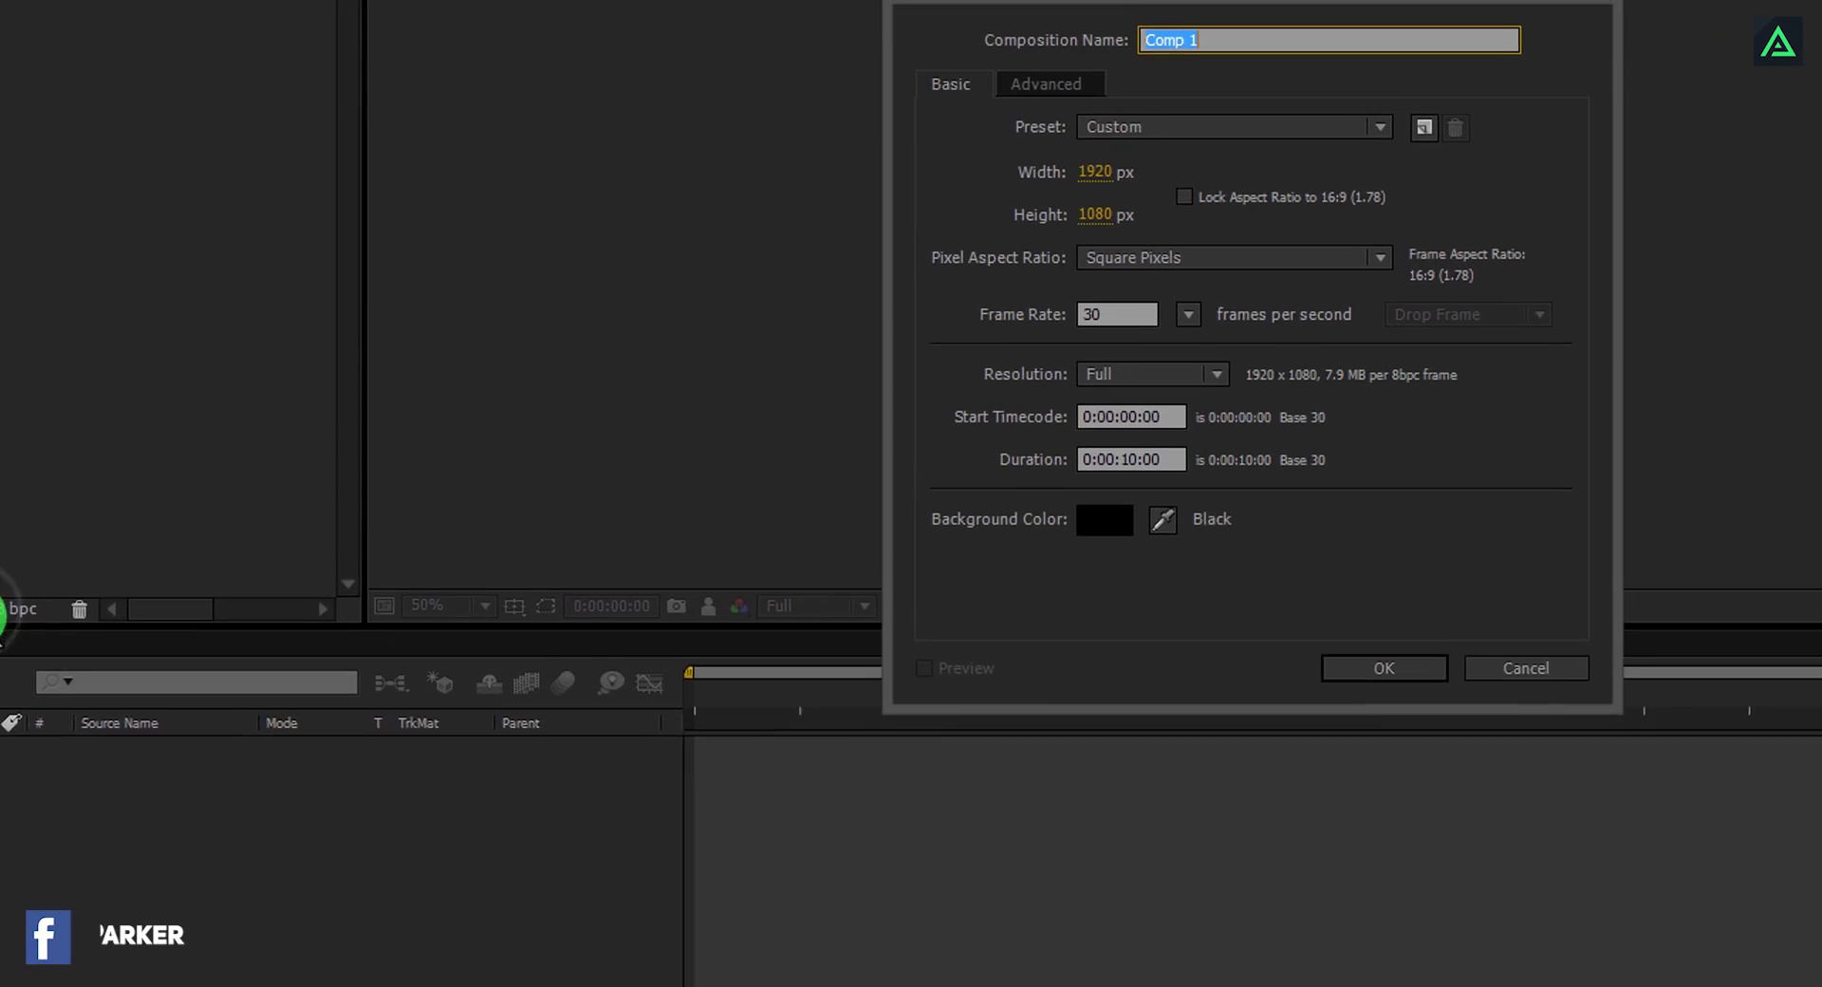
text(Flip Logo Animation)
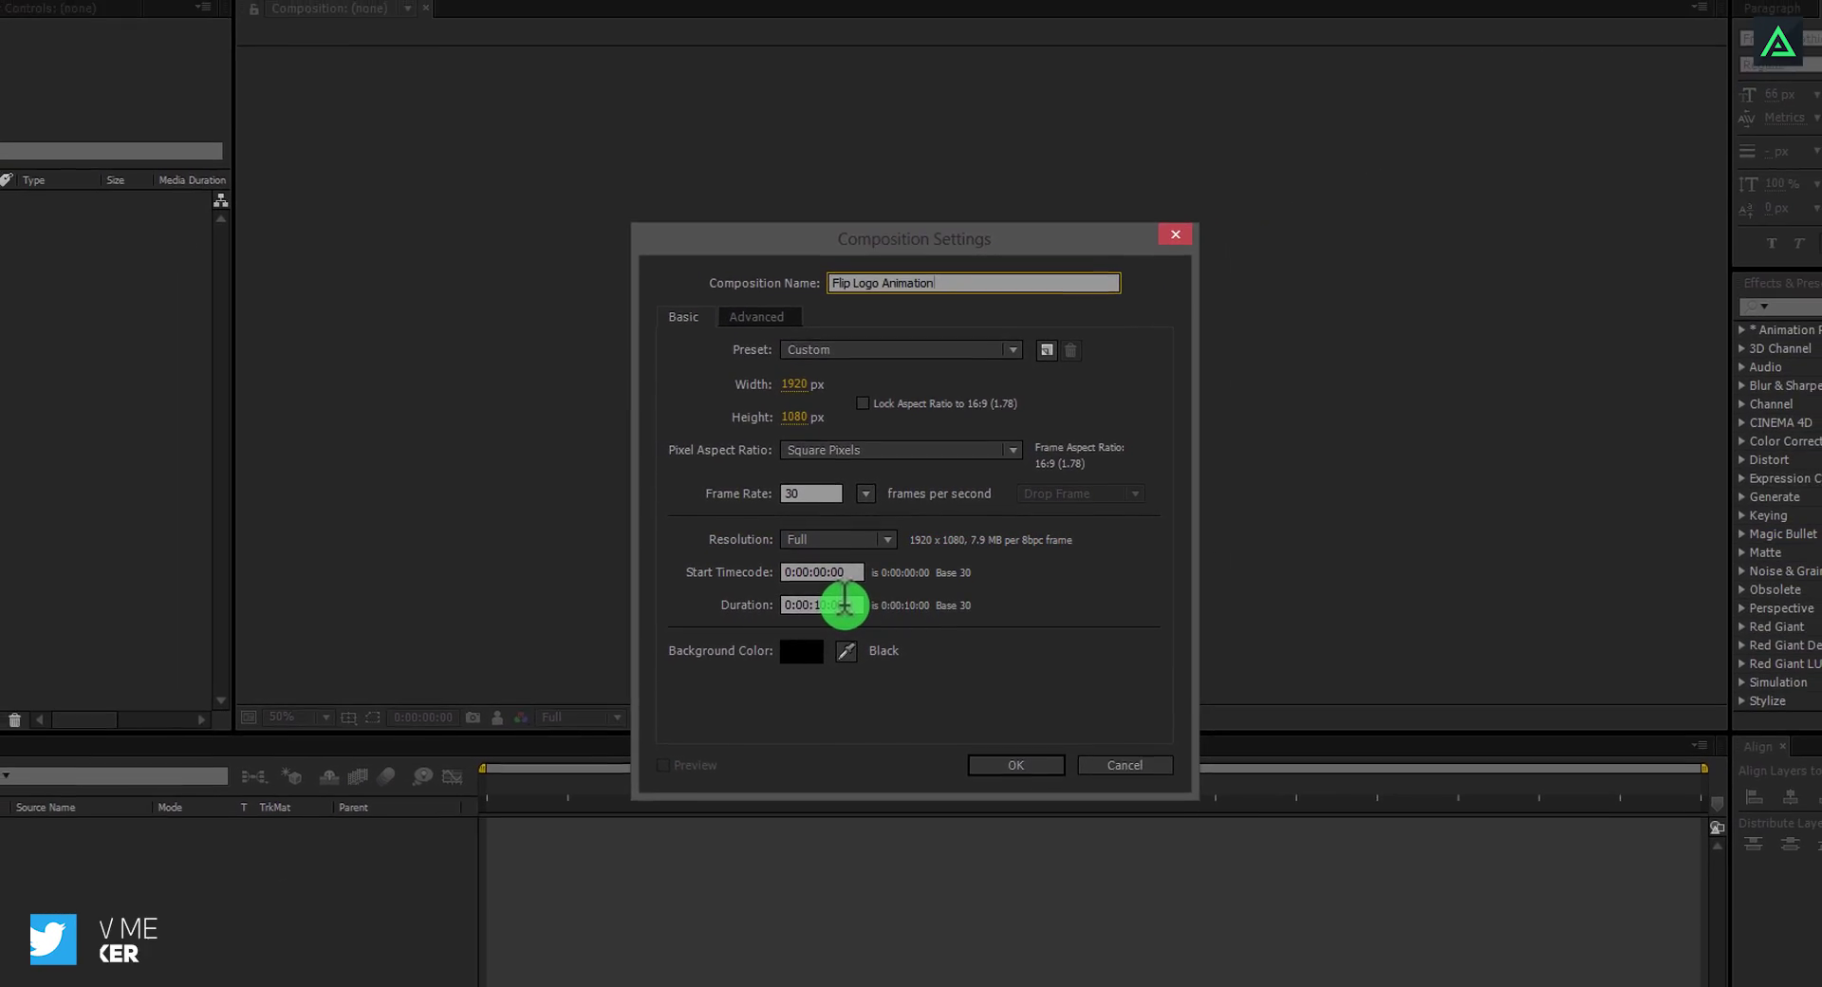
click(1006, 746)
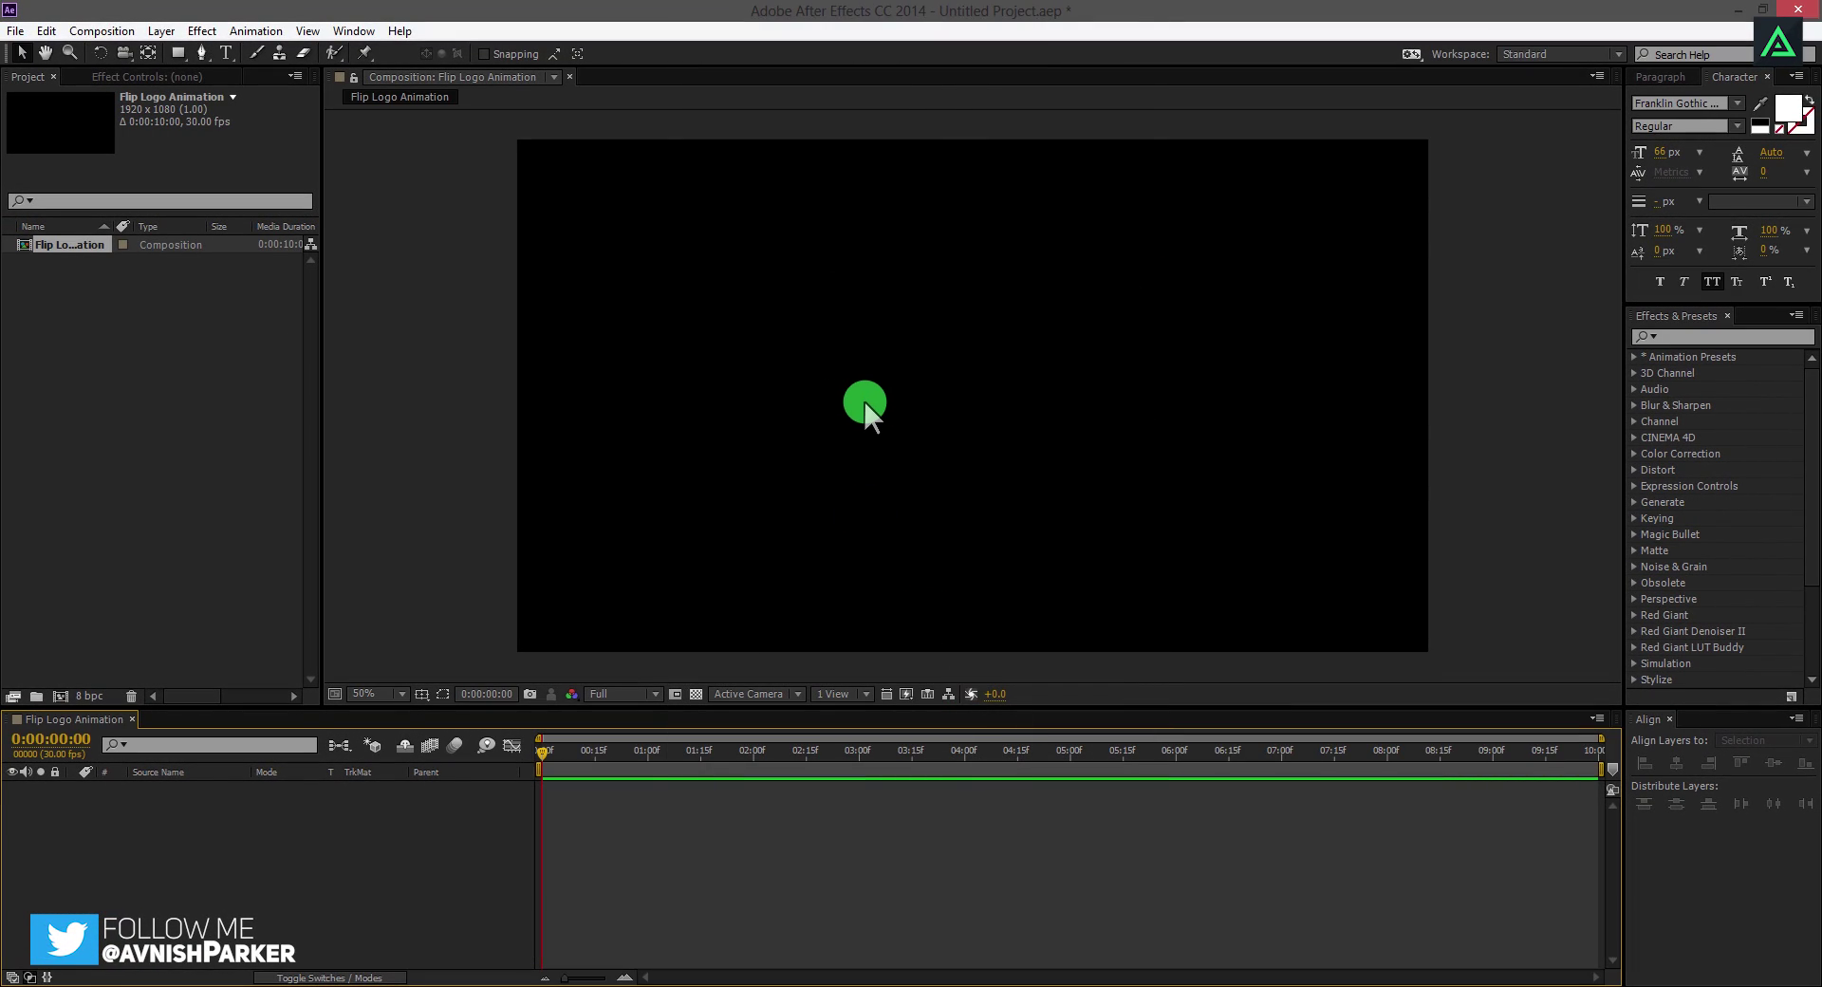
Add a near-black solid layer named 'Background' with colour 111215.
right_click(254, 815)
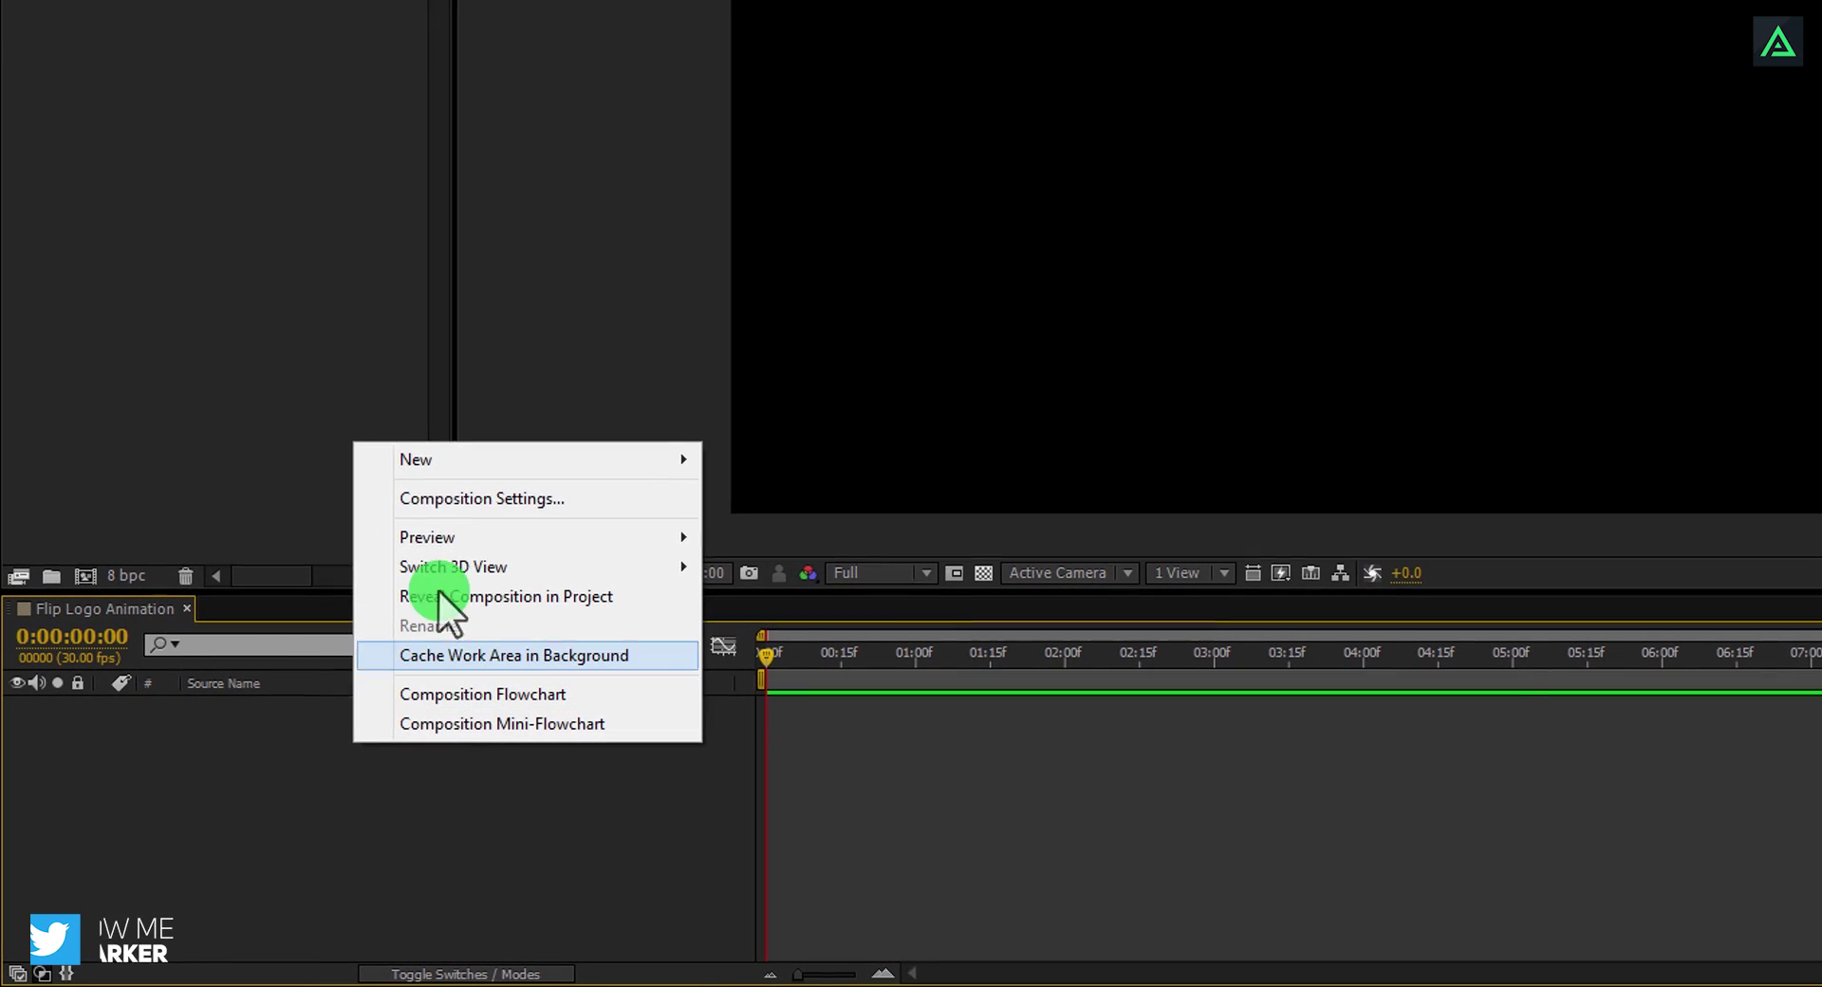
mouse_move(441, 453)
click(904, 531)
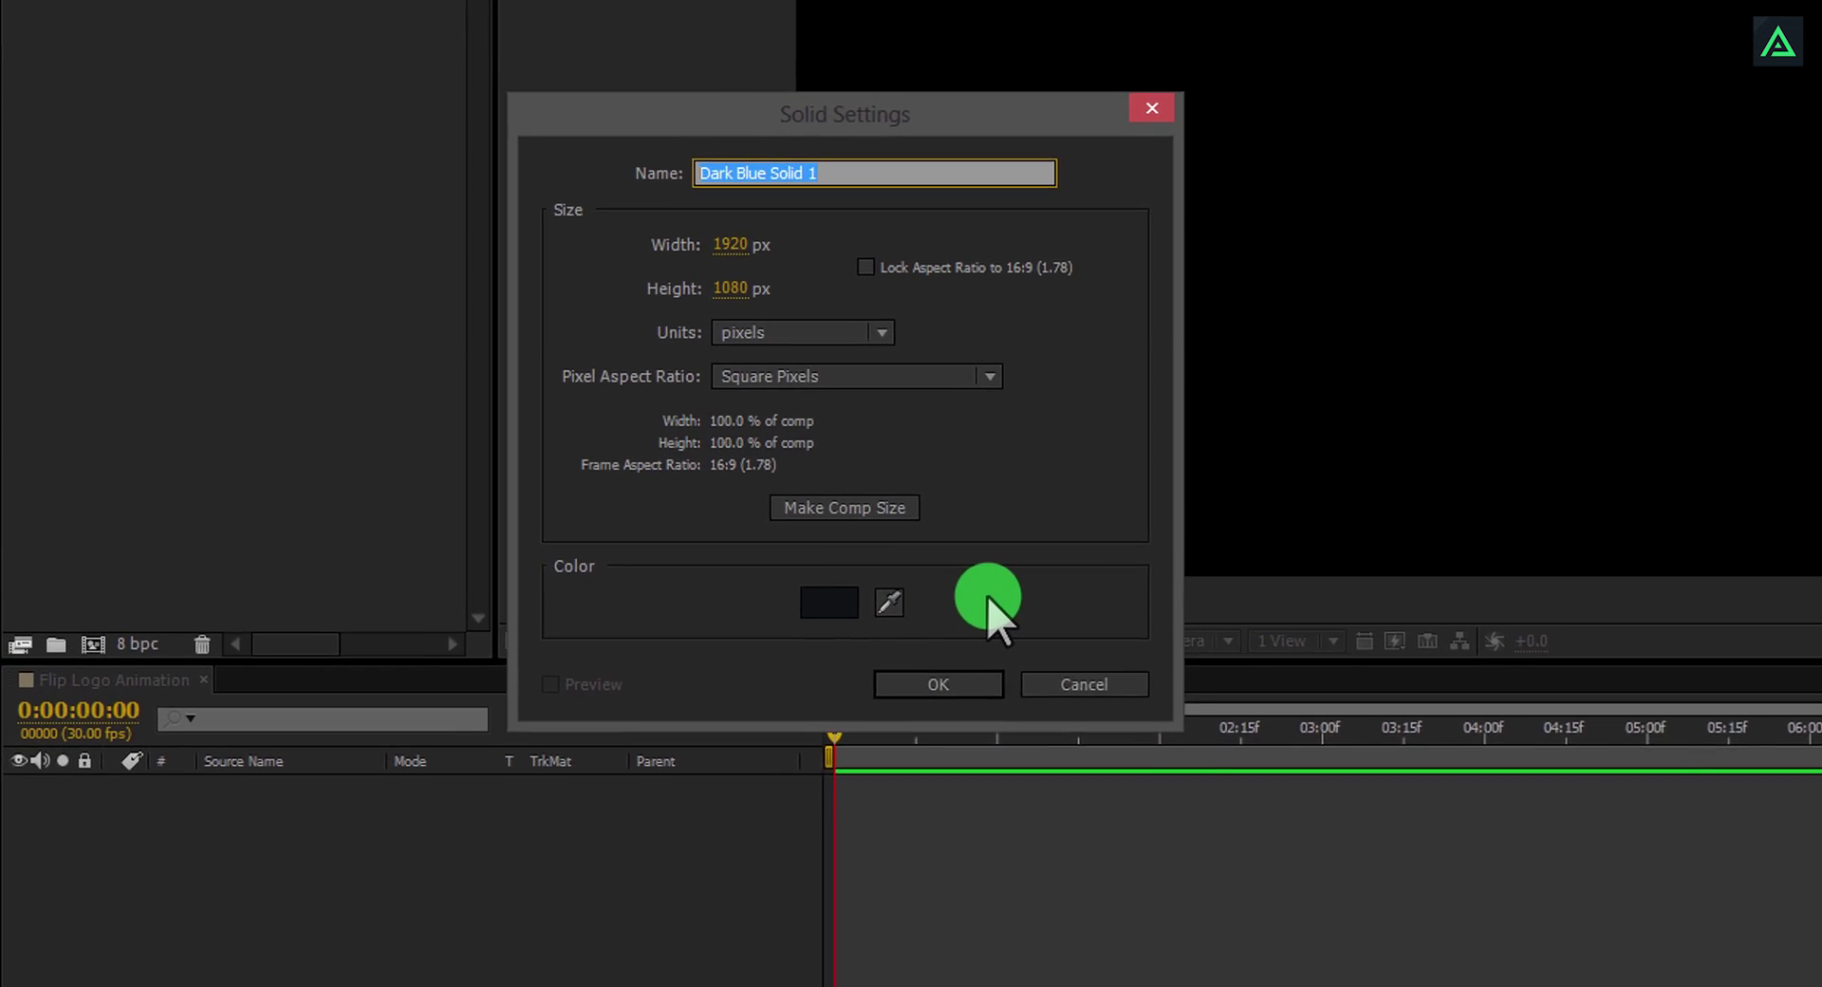
text(Background)
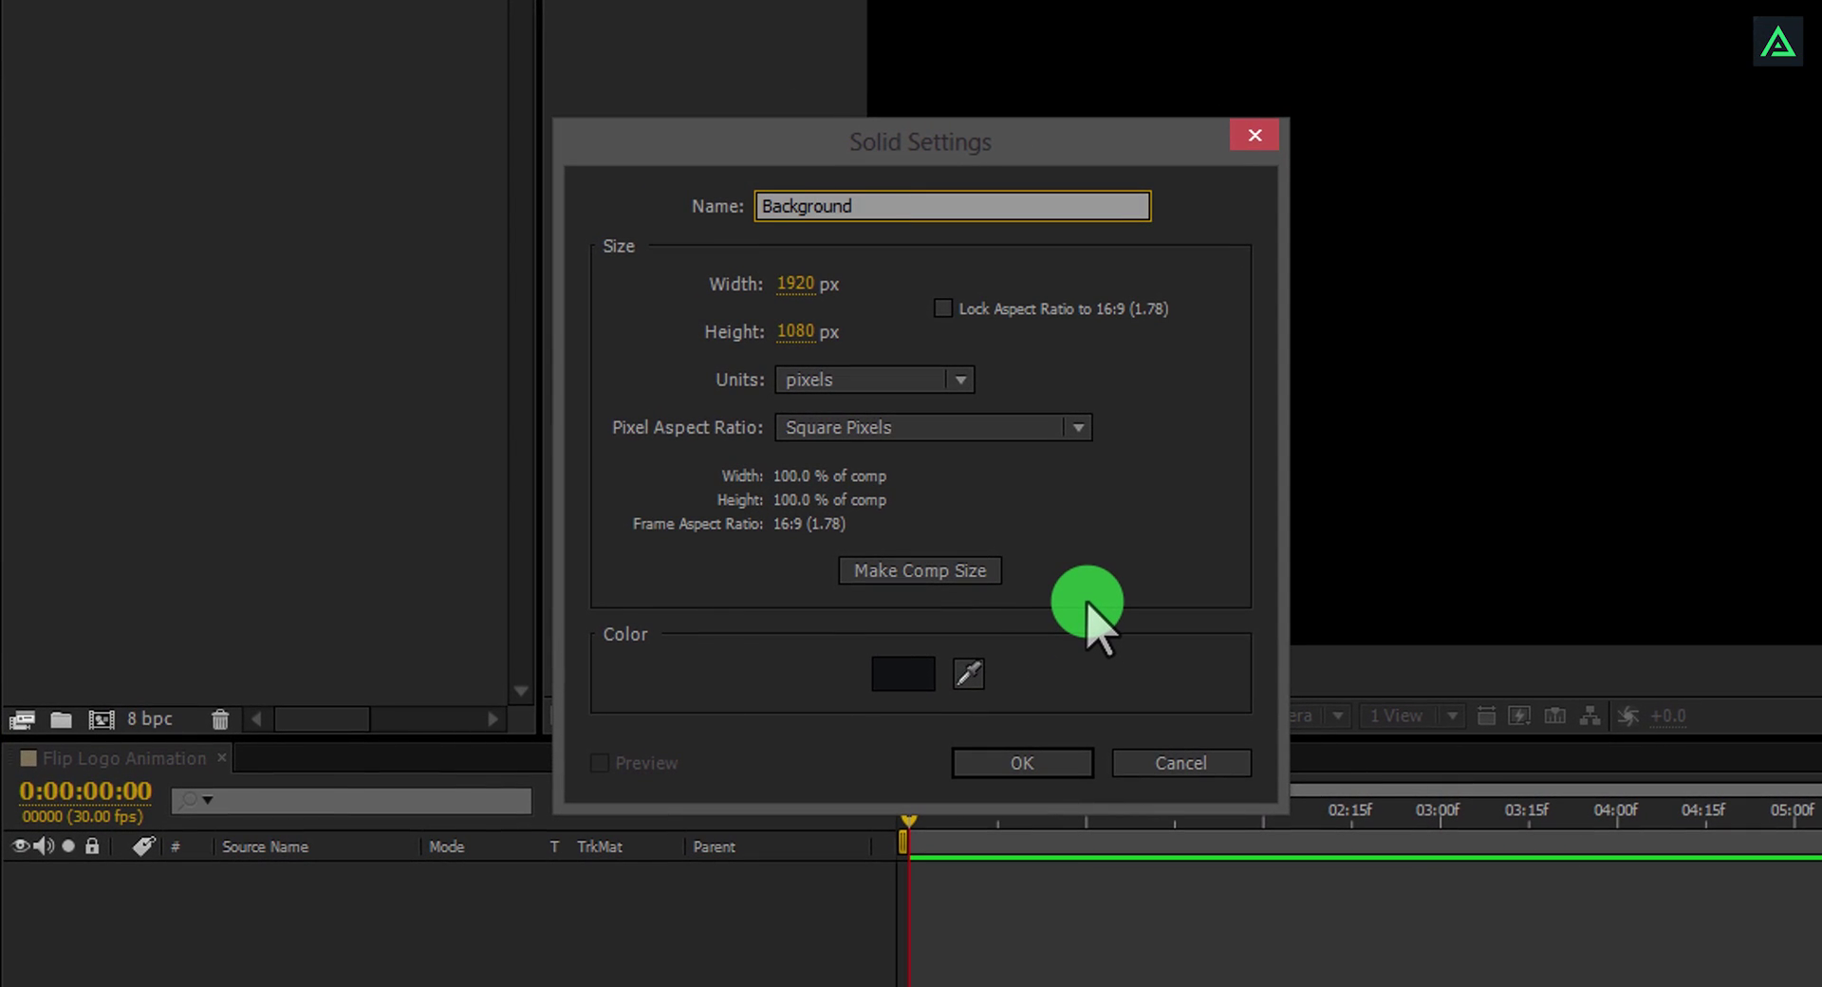
click(903, 676)
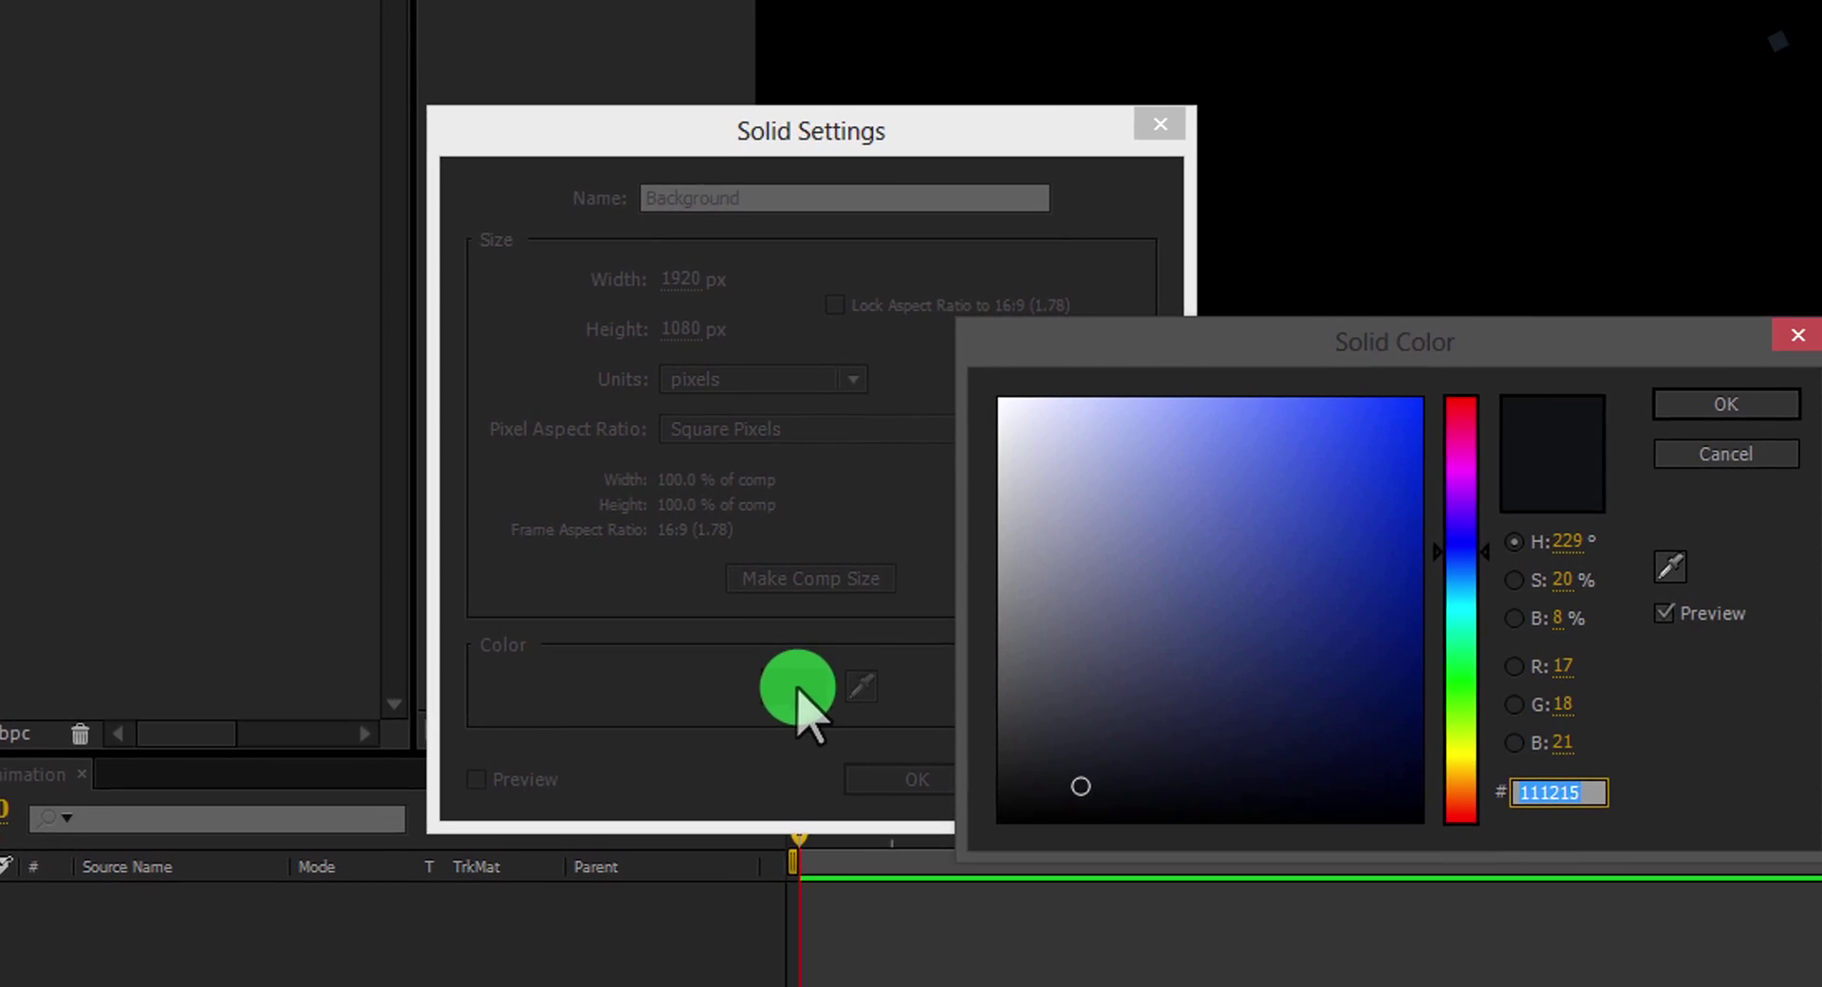
click(1081, 786)
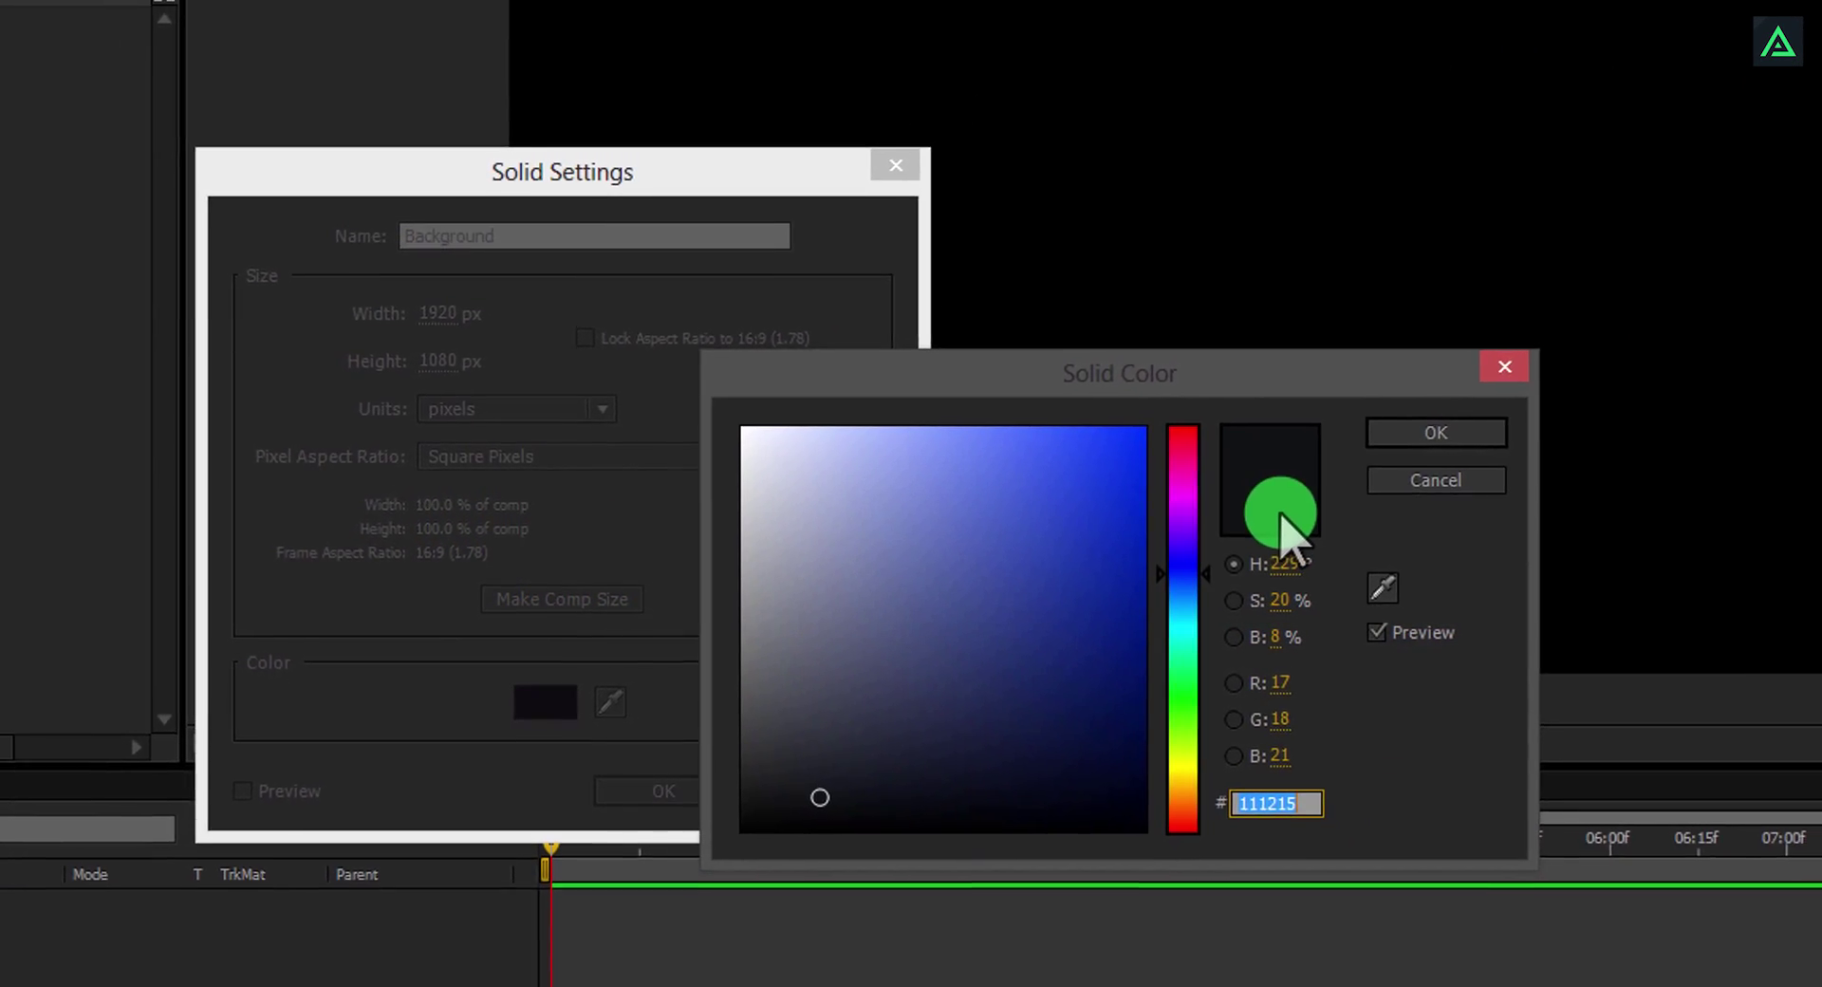
click(1436, 432)
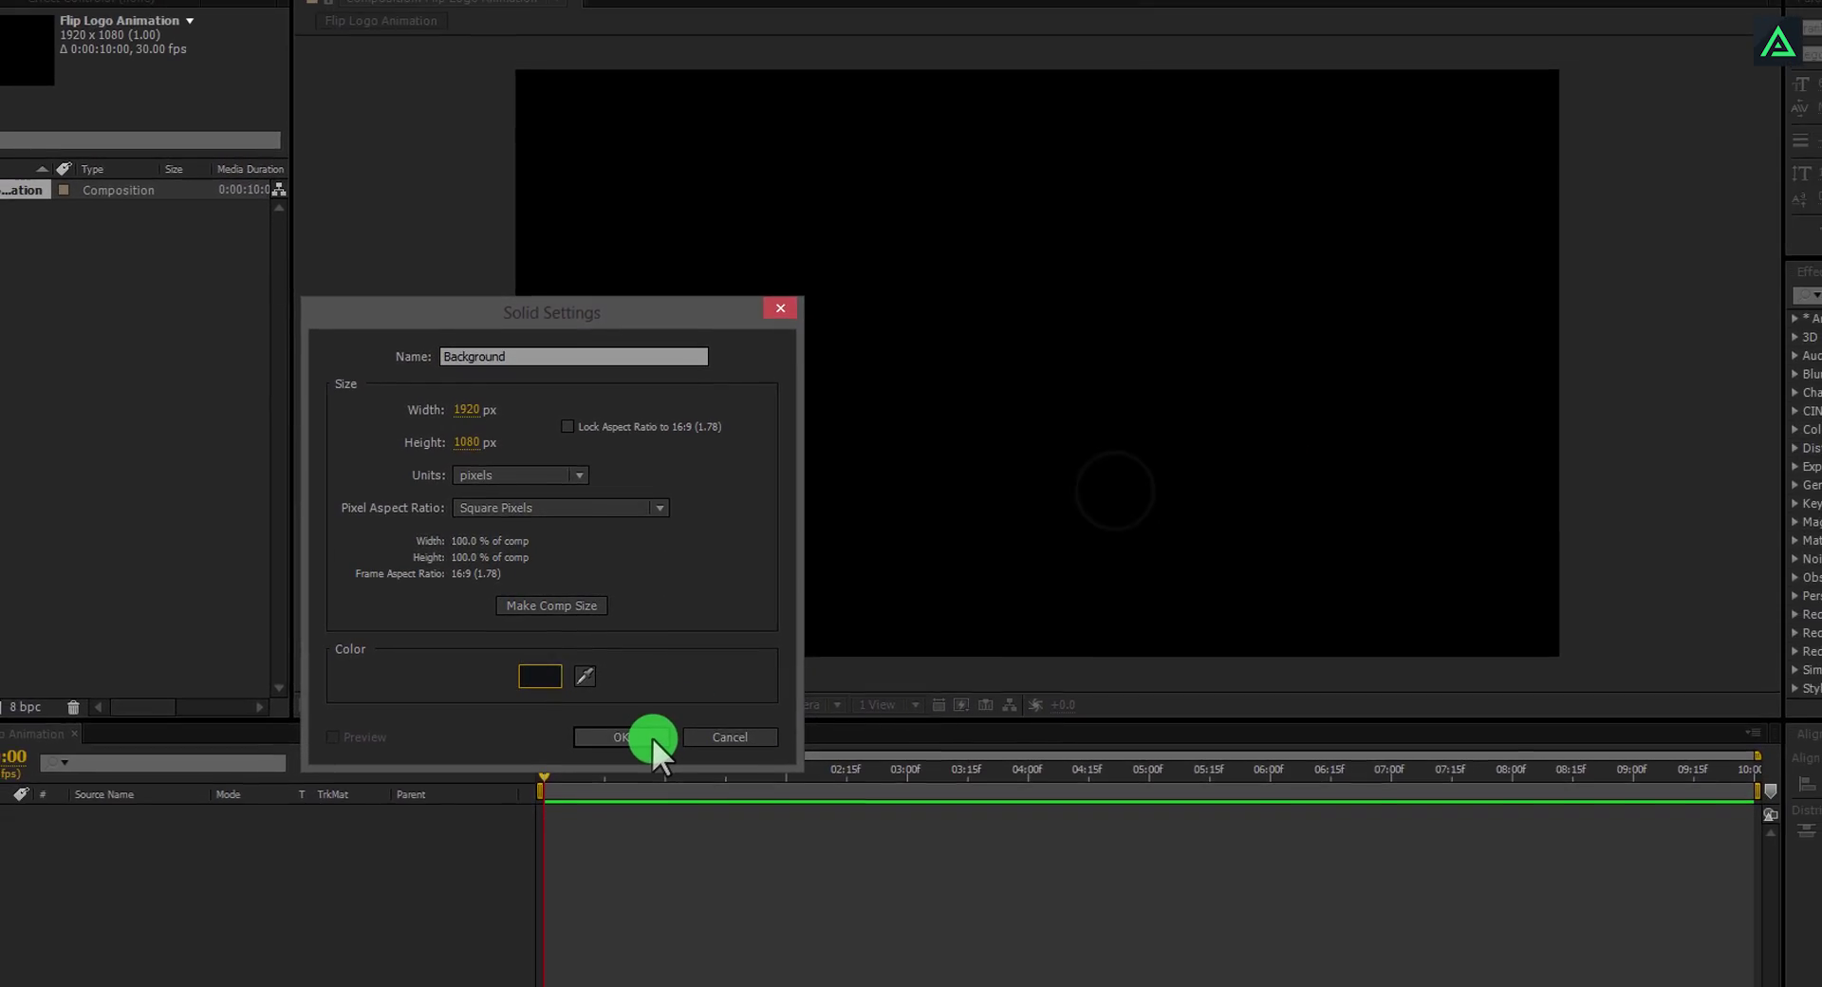
click(652, 736)
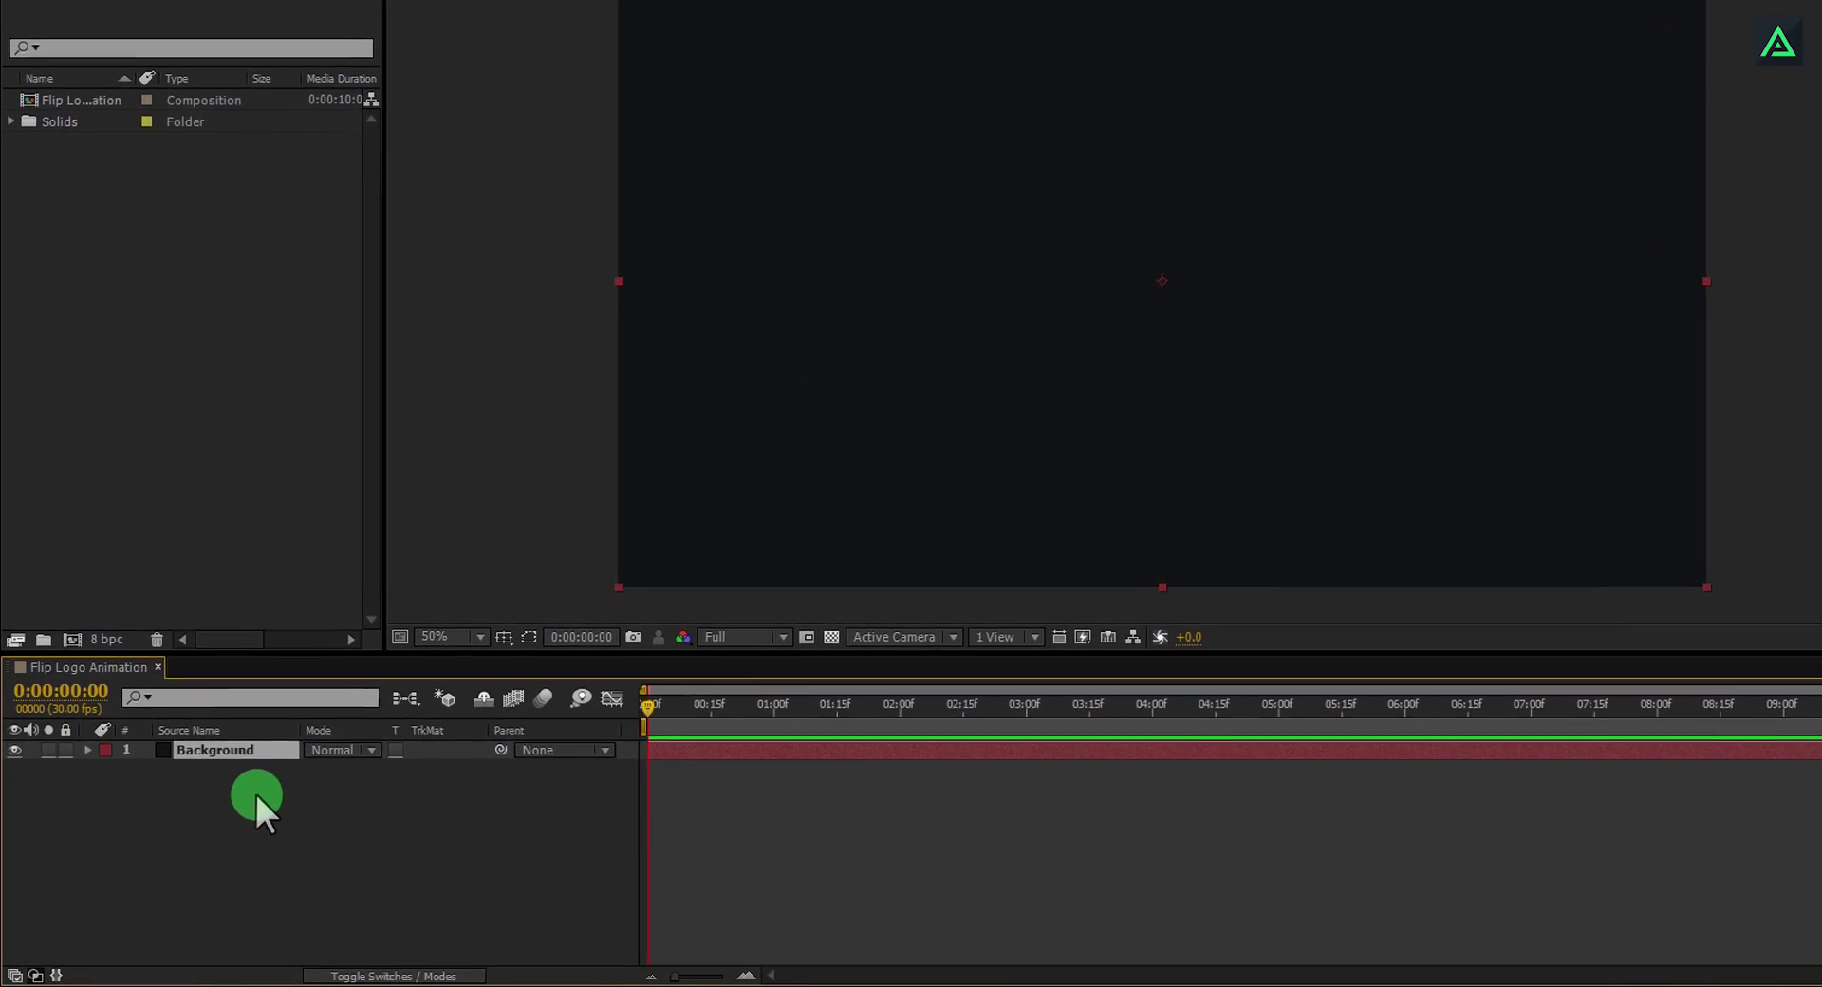
With nothing selected, choose the Rectangle Tool and set stroke to None and fill to Solid Color.
click(254, 795)
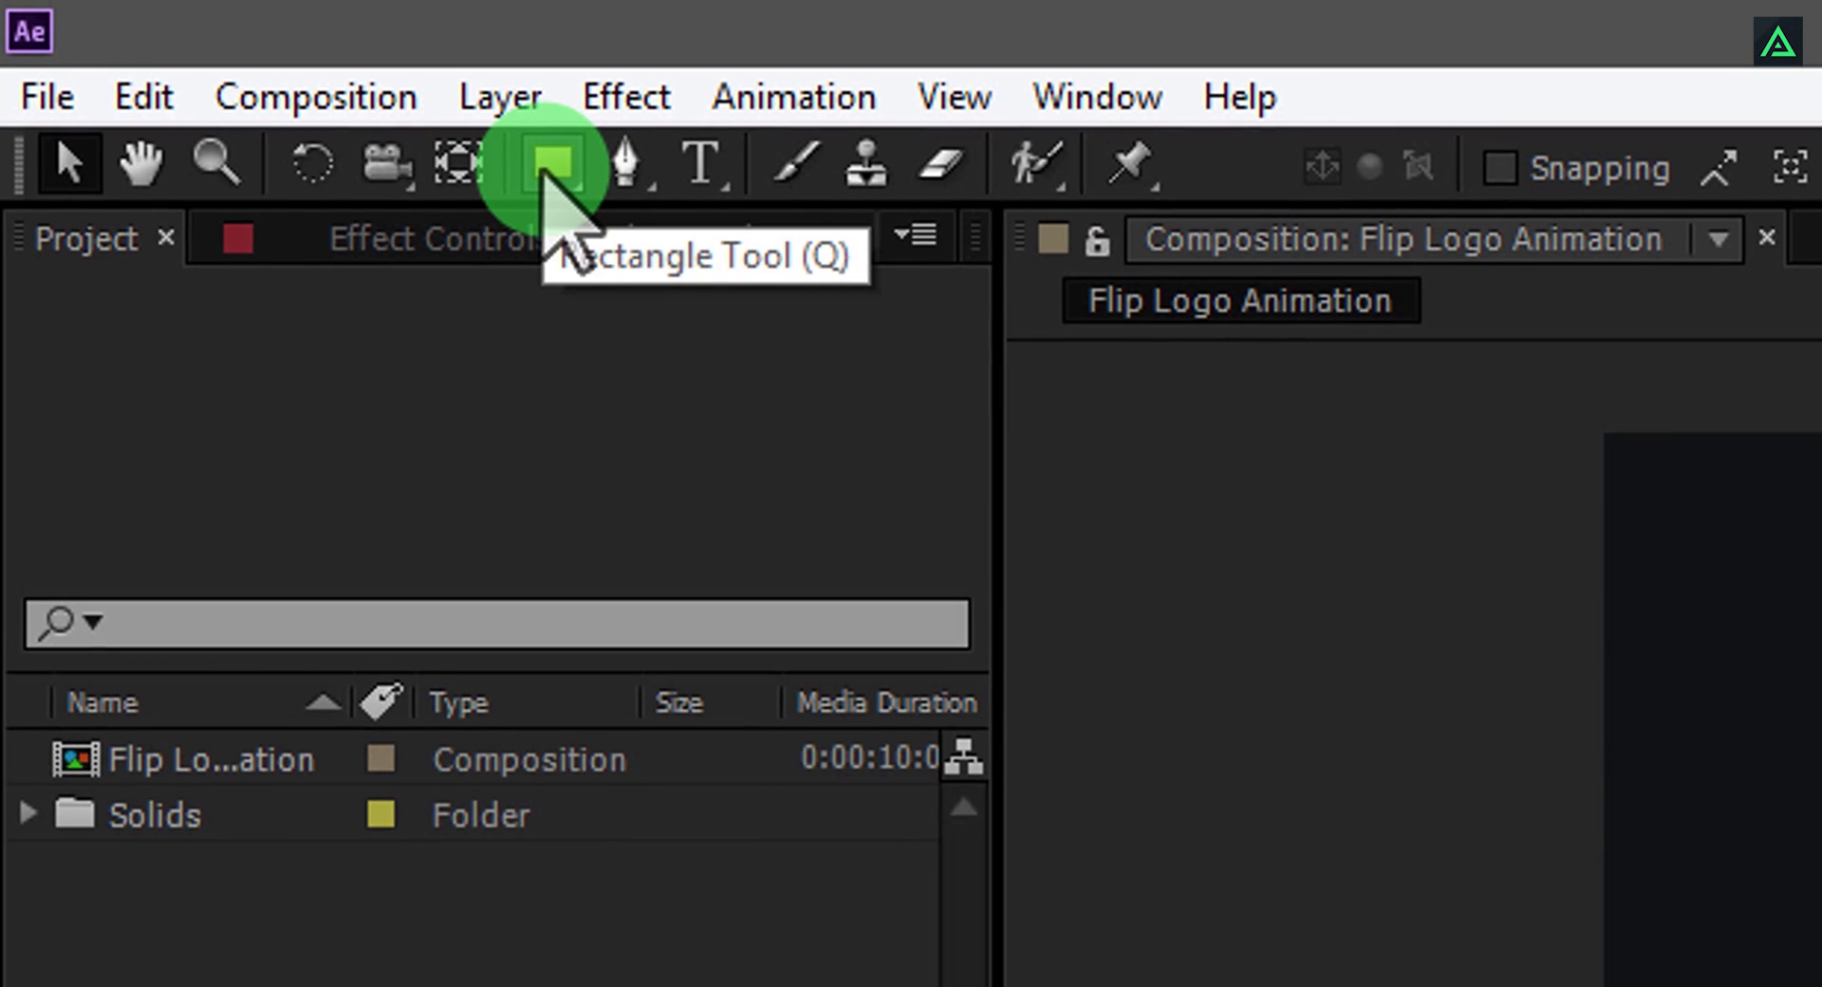
drag(546, 171, 909, 159)
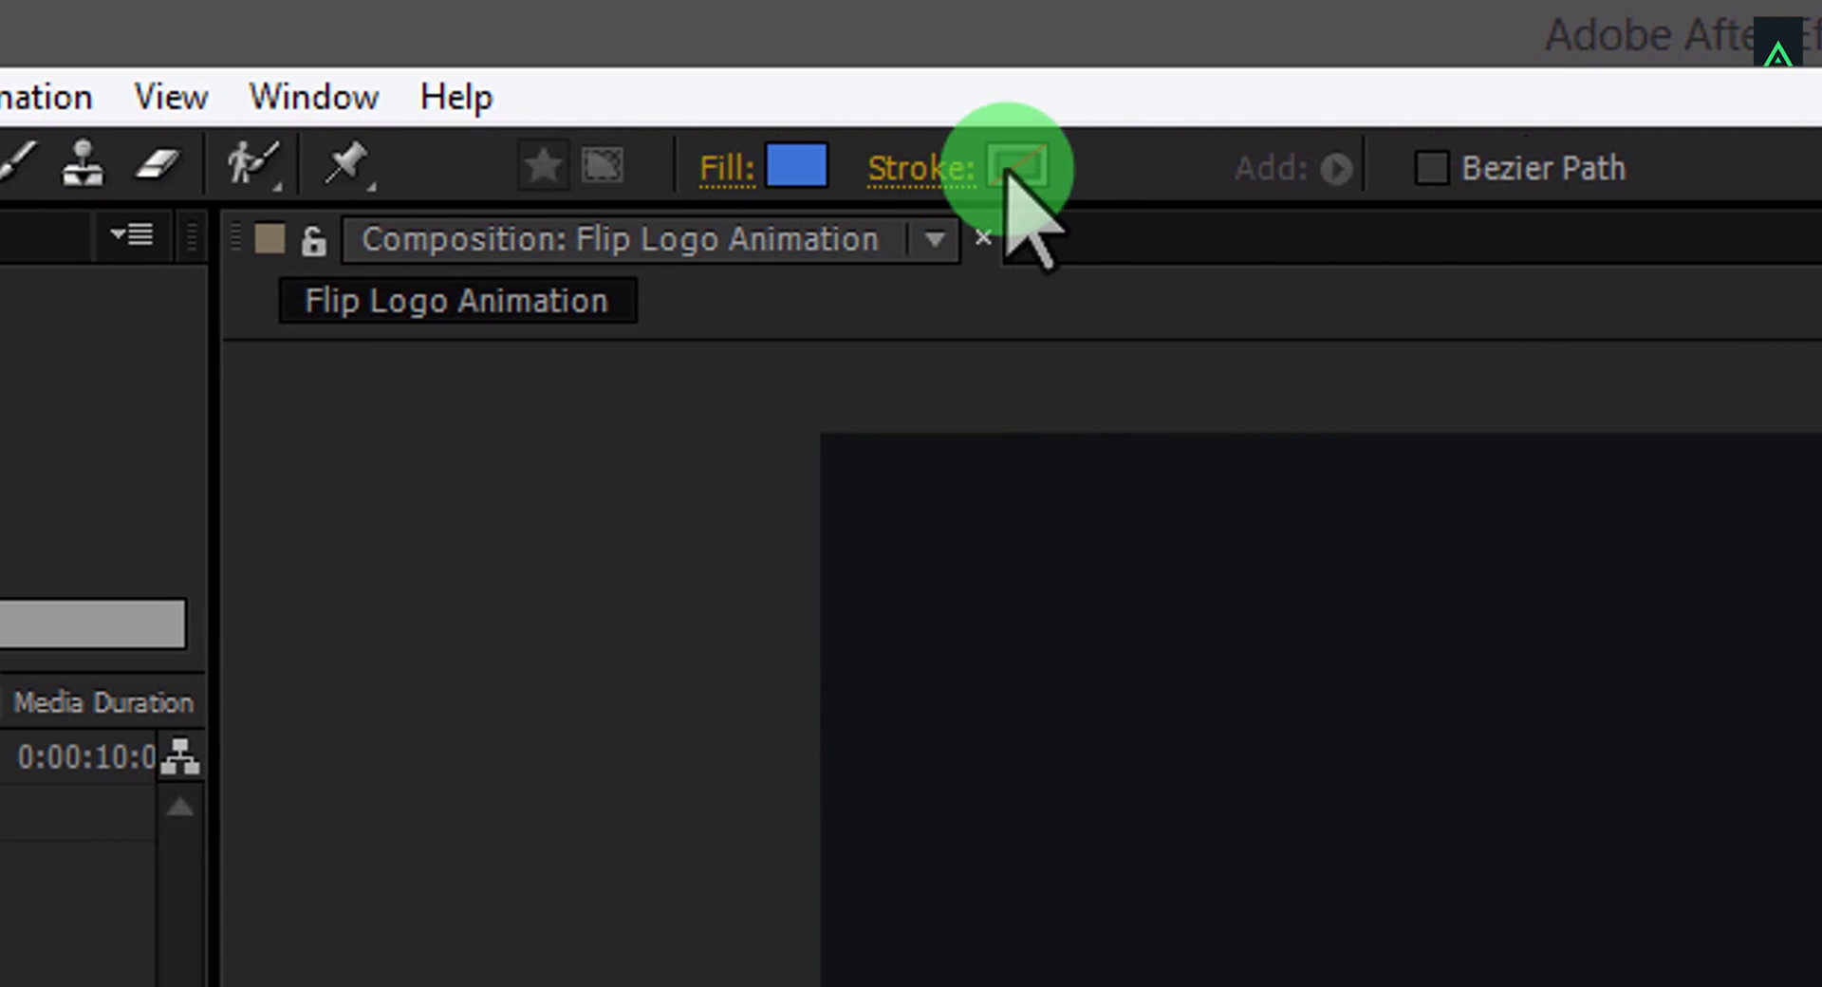
click(935, 169)
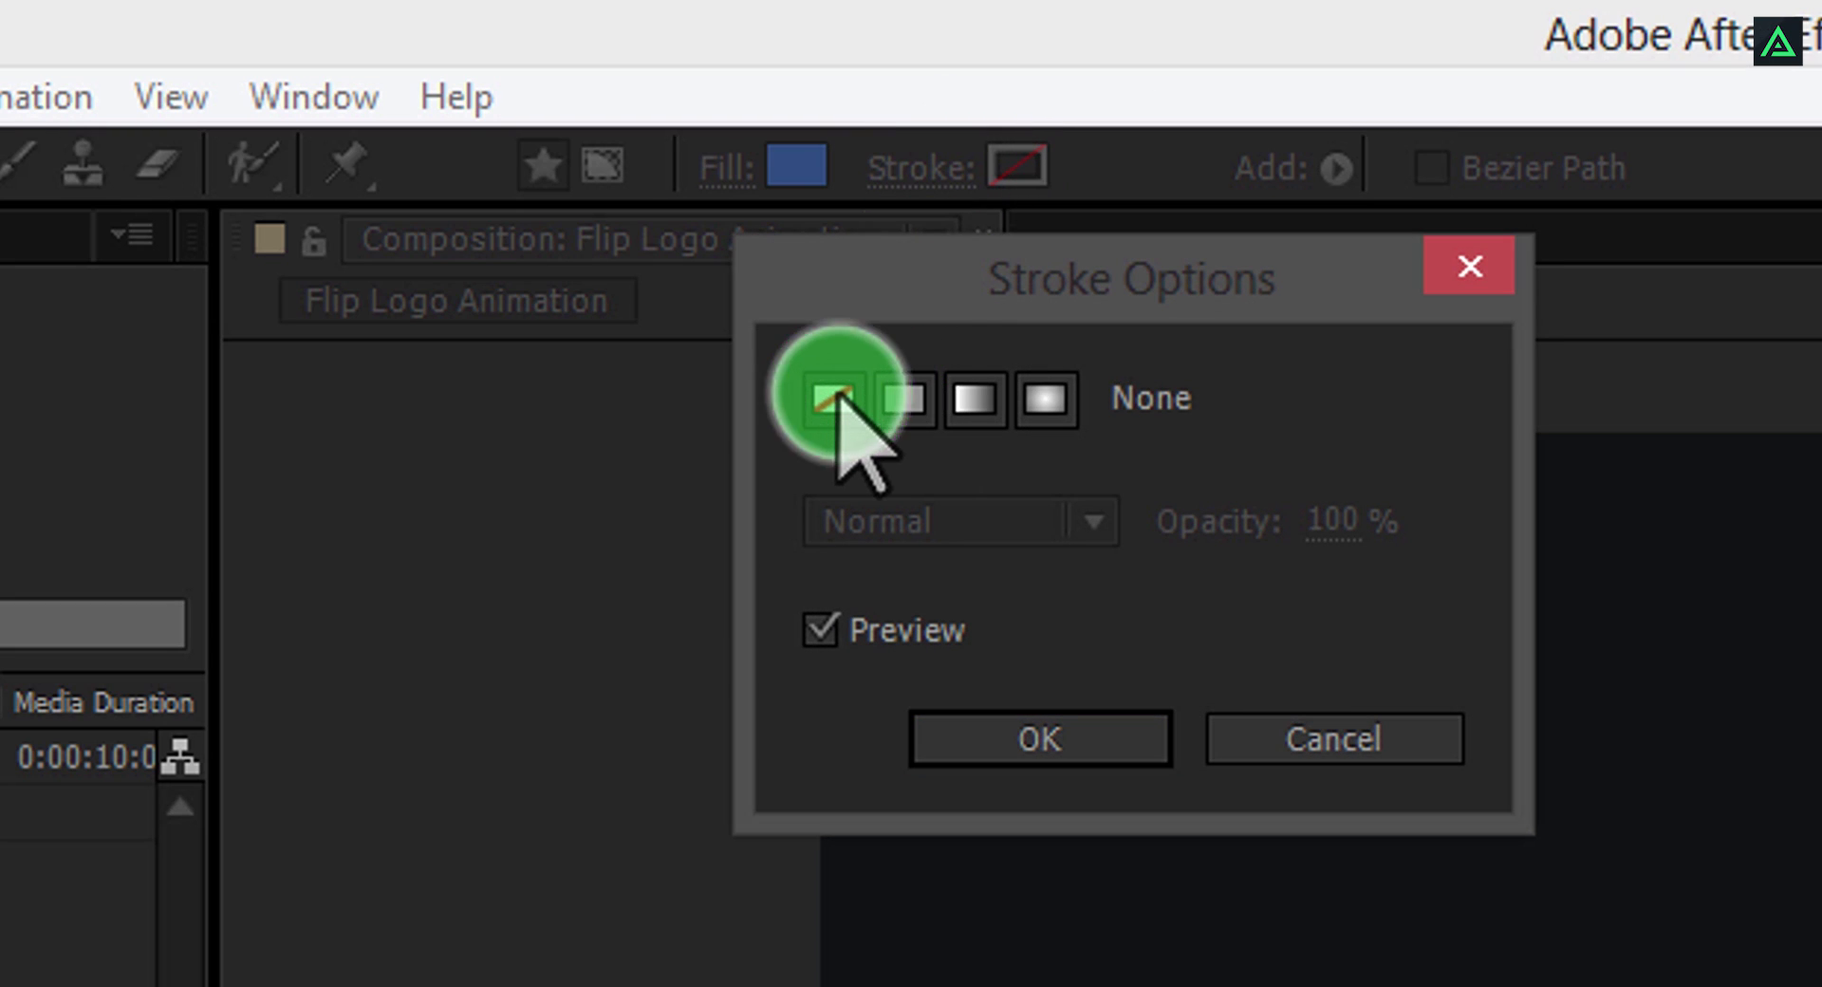
click(978, 733)
click(724, 170)
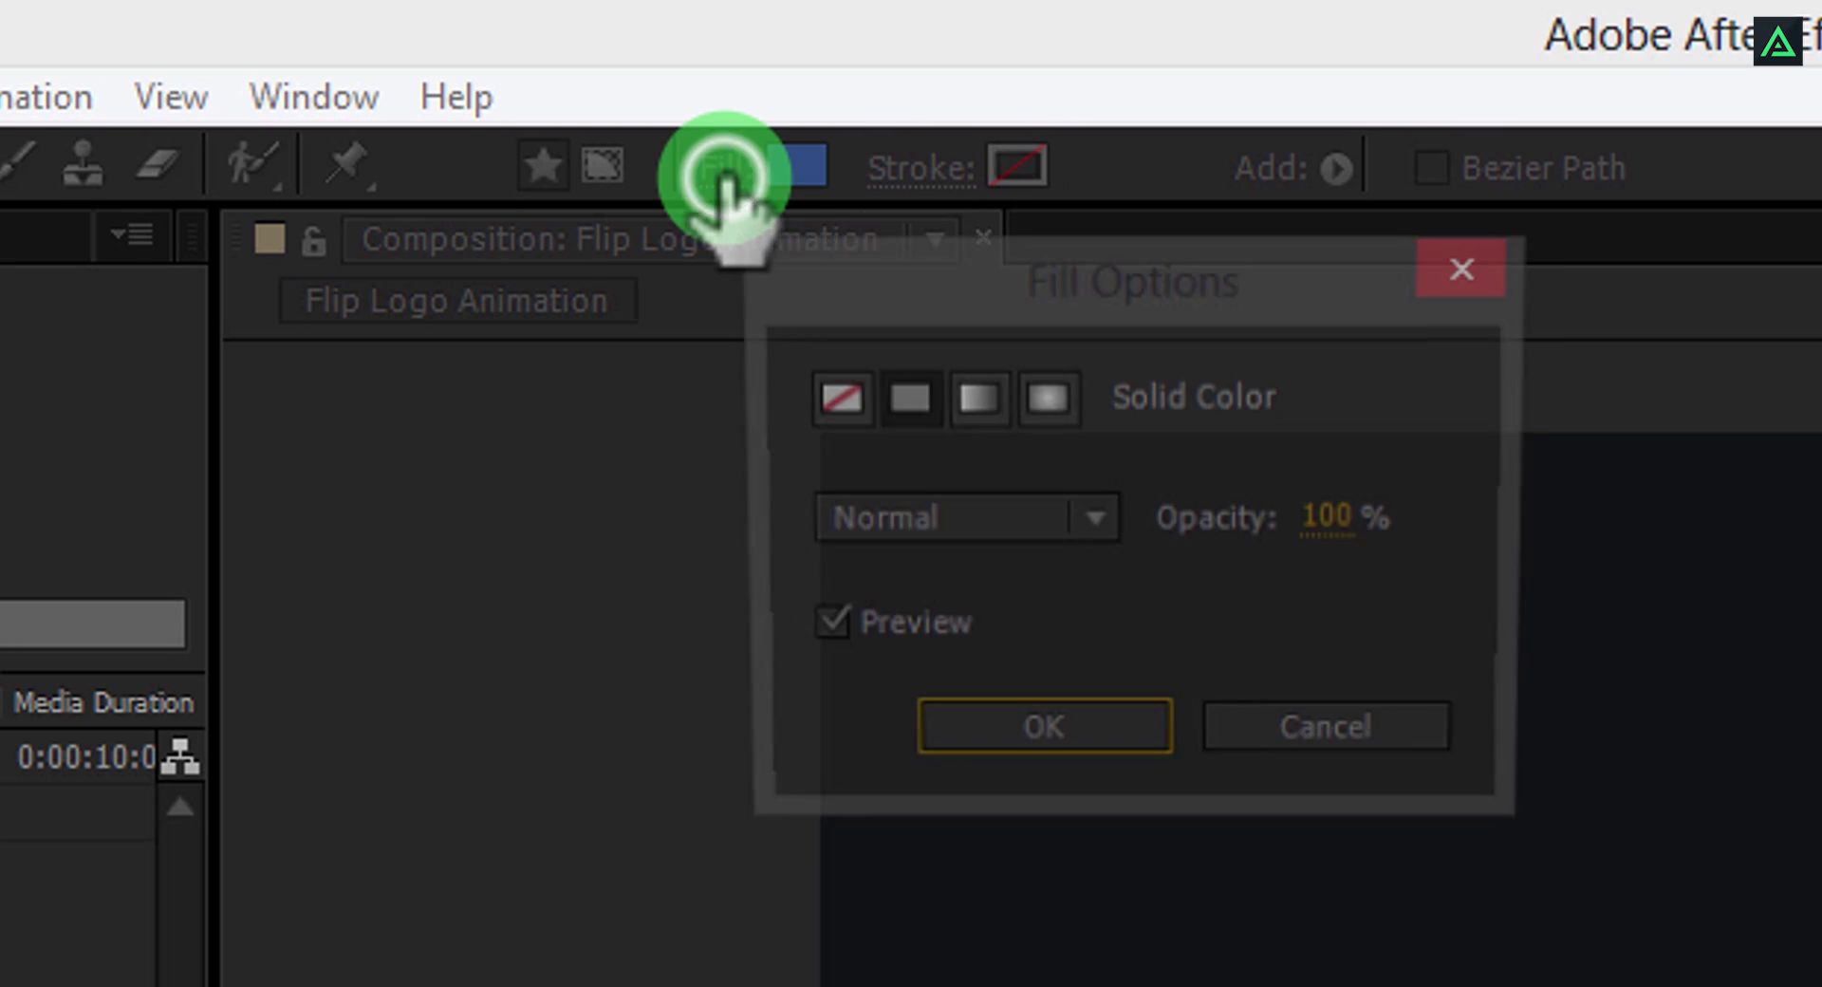
click(897, 393)
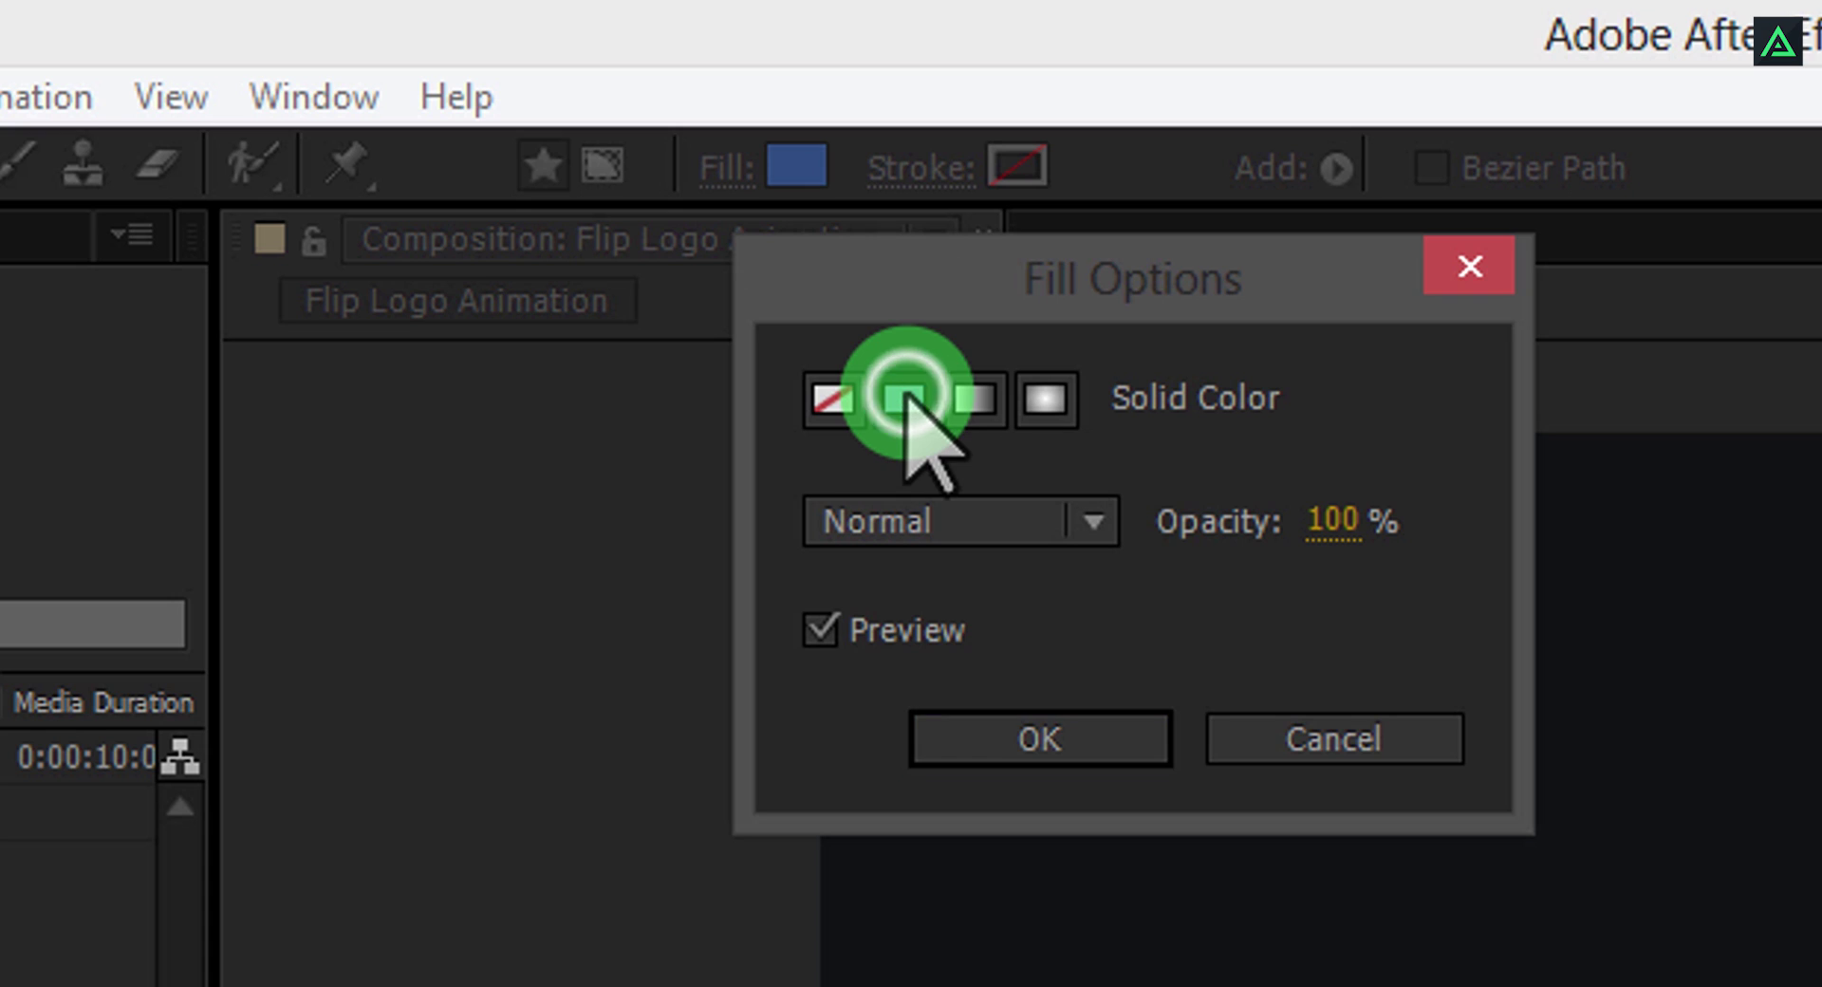
click(977, 740)
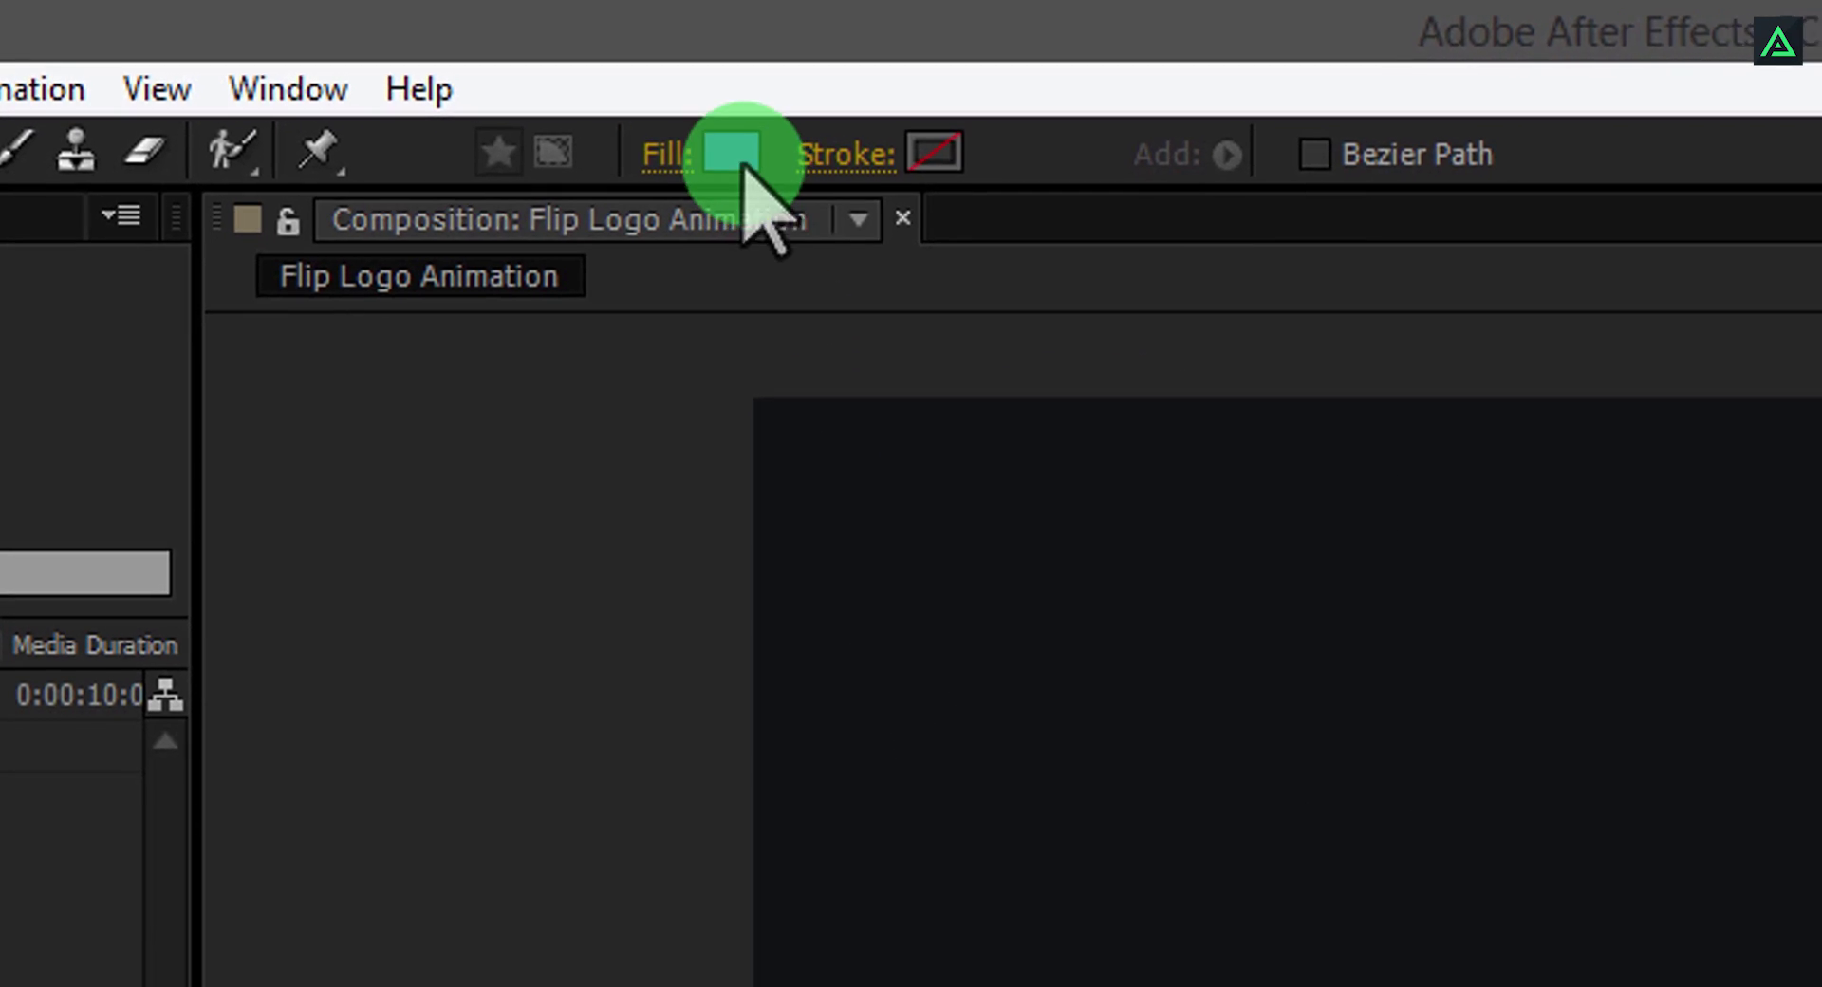
Set the rectangle fill colour to teal 00C3B3.
click(744, 164)
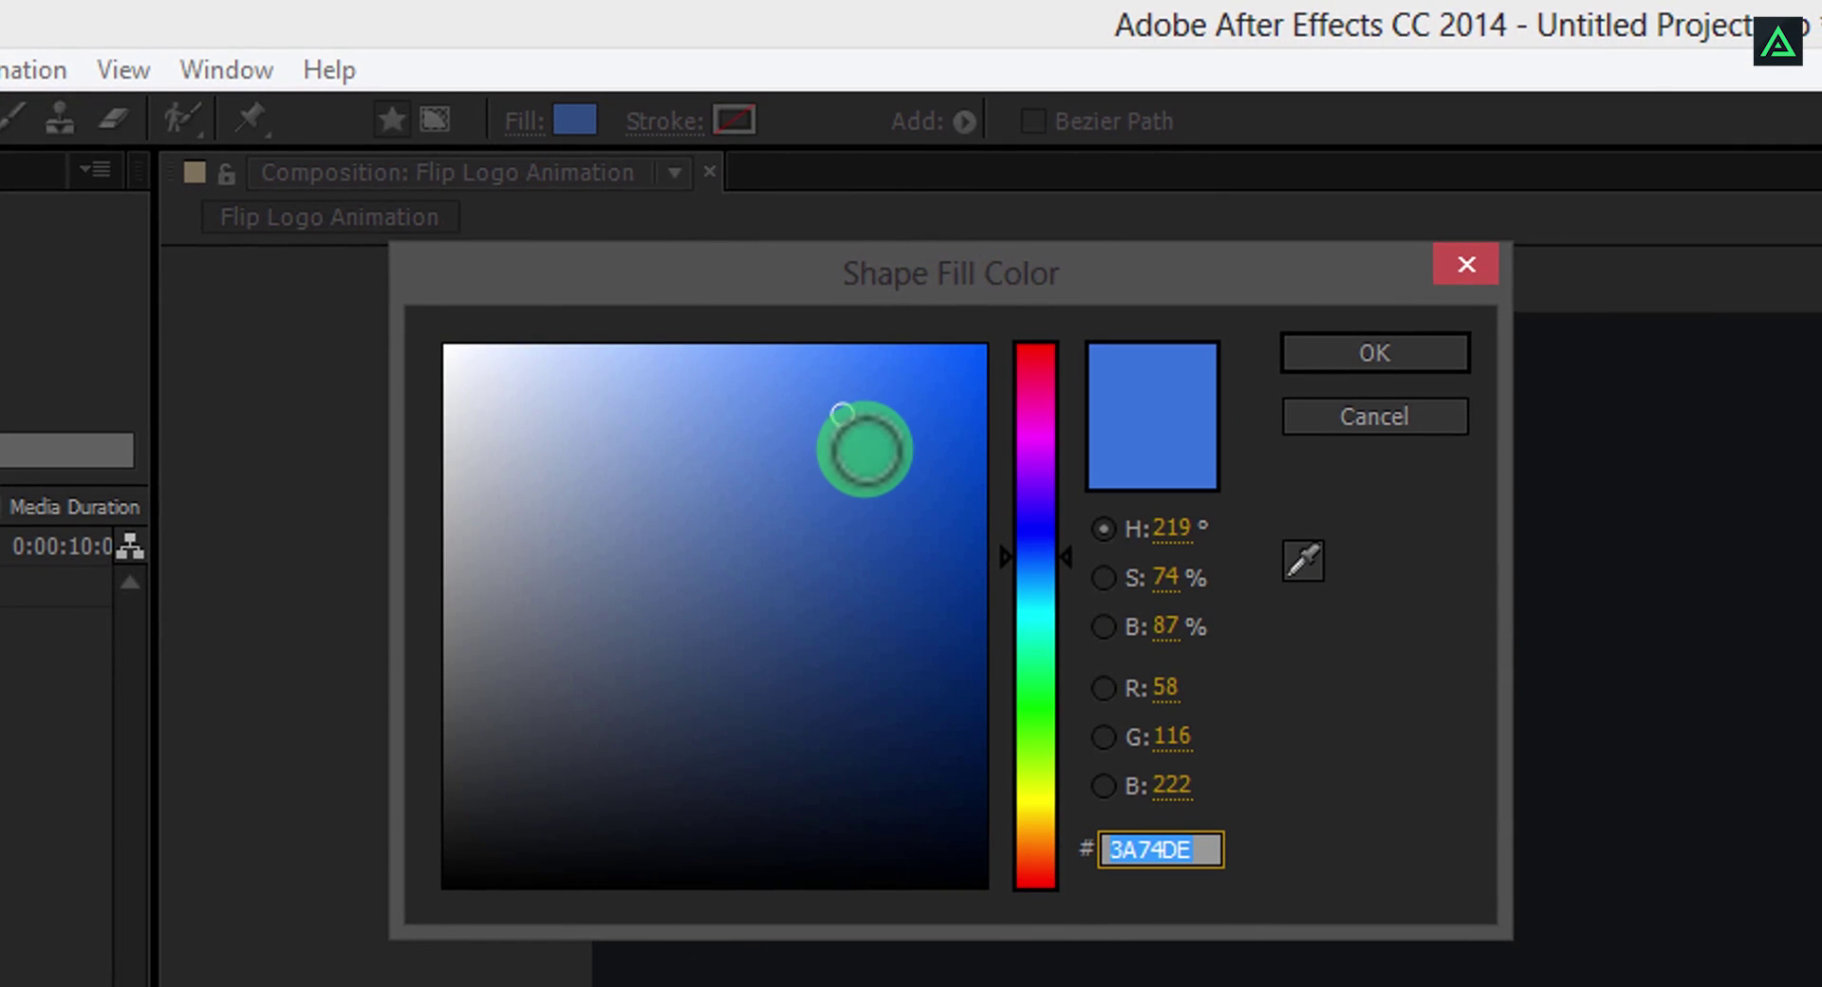
click(1036, 548)
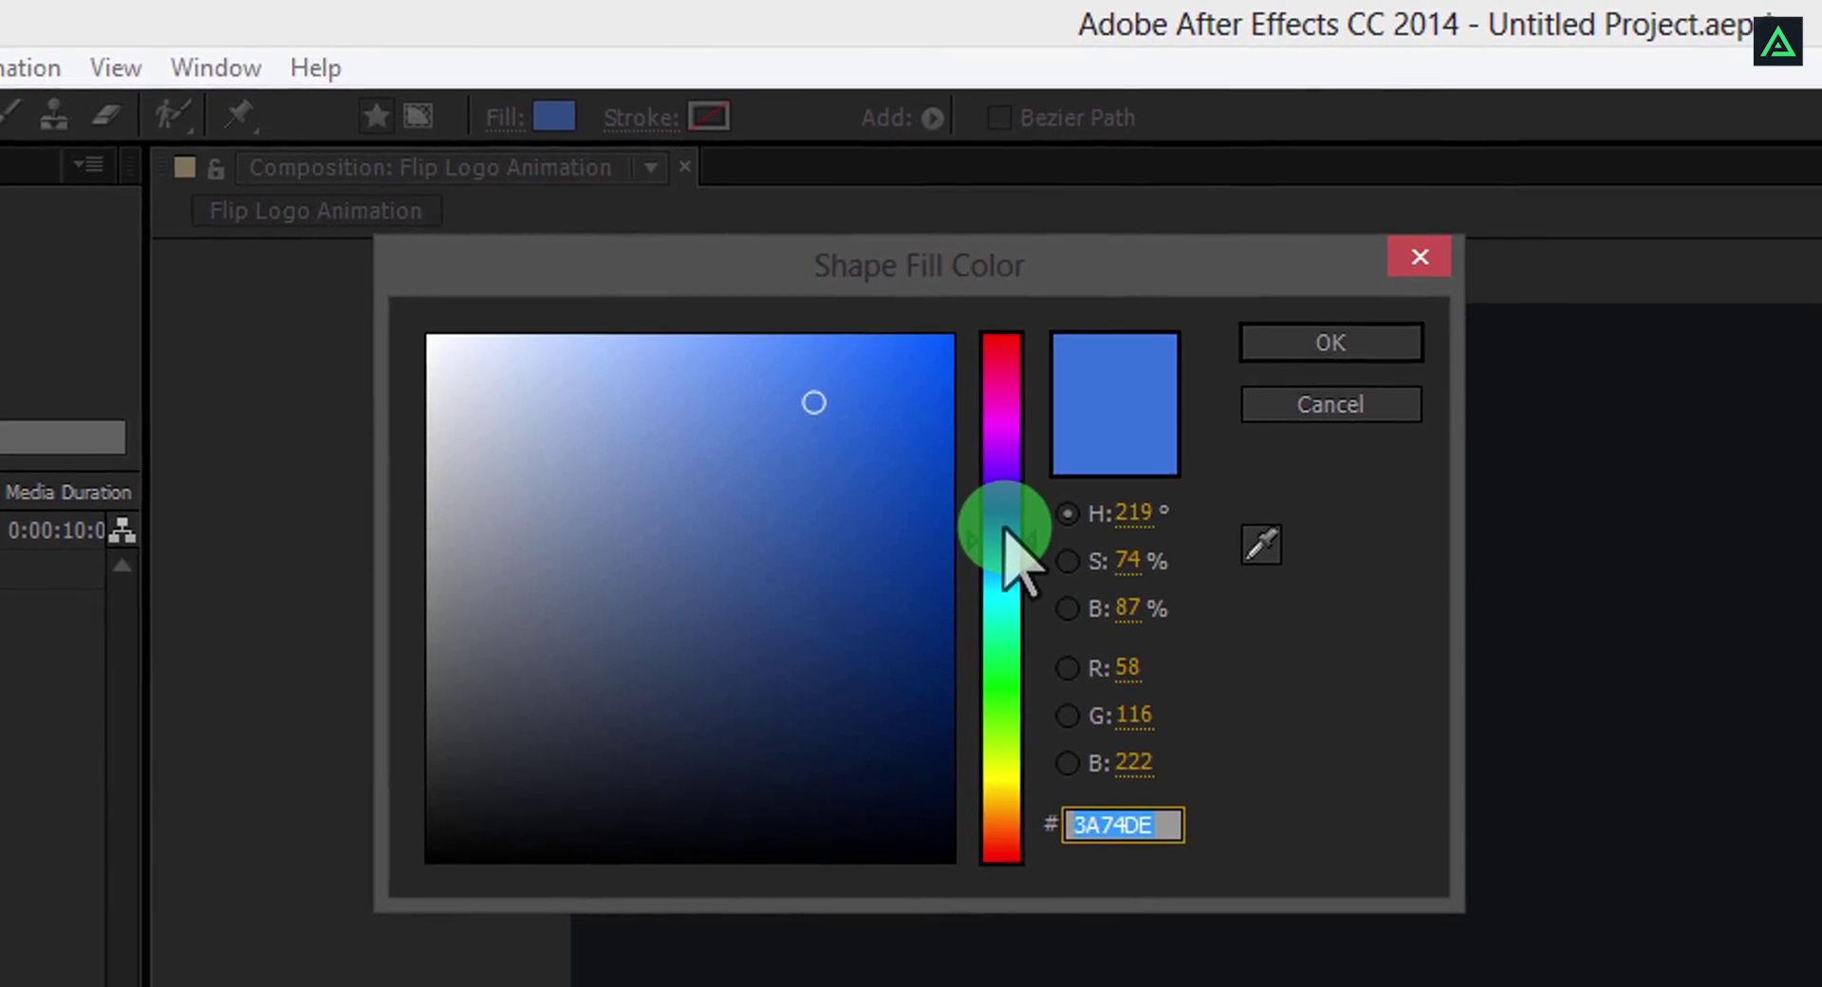
drag(1004, 531, 1004, 631)
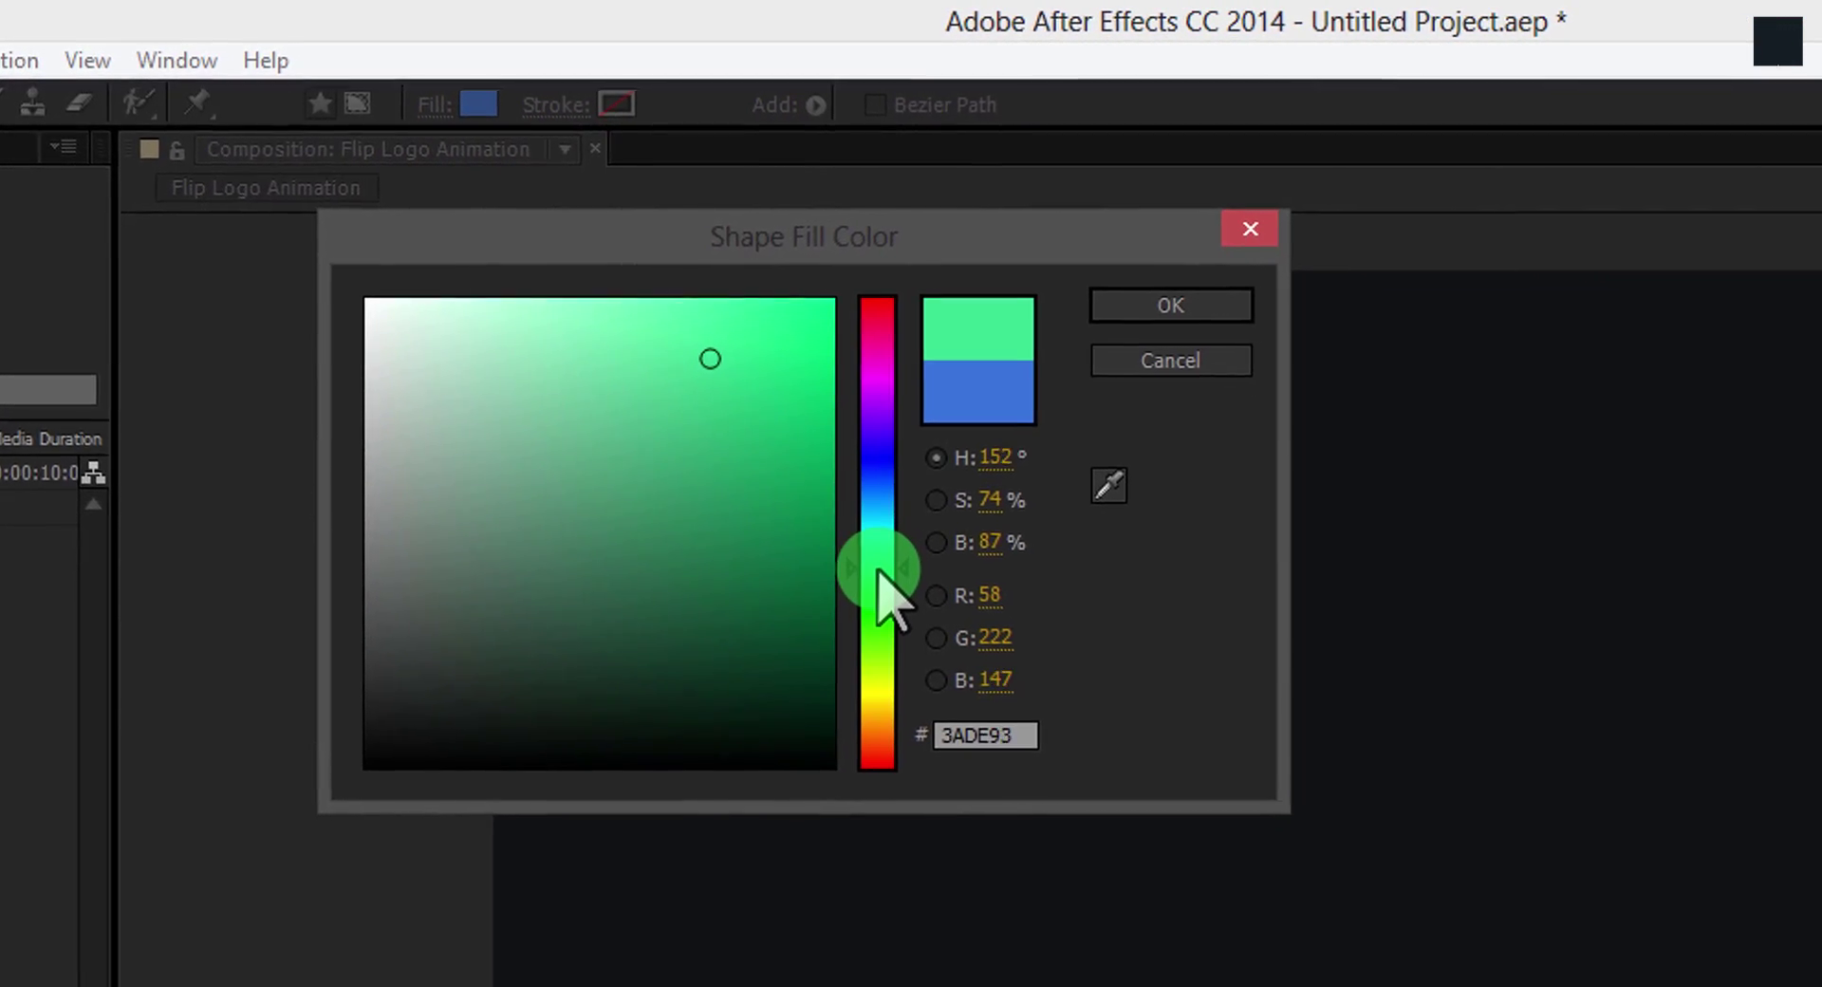
drag(877, 570, 877, 540)
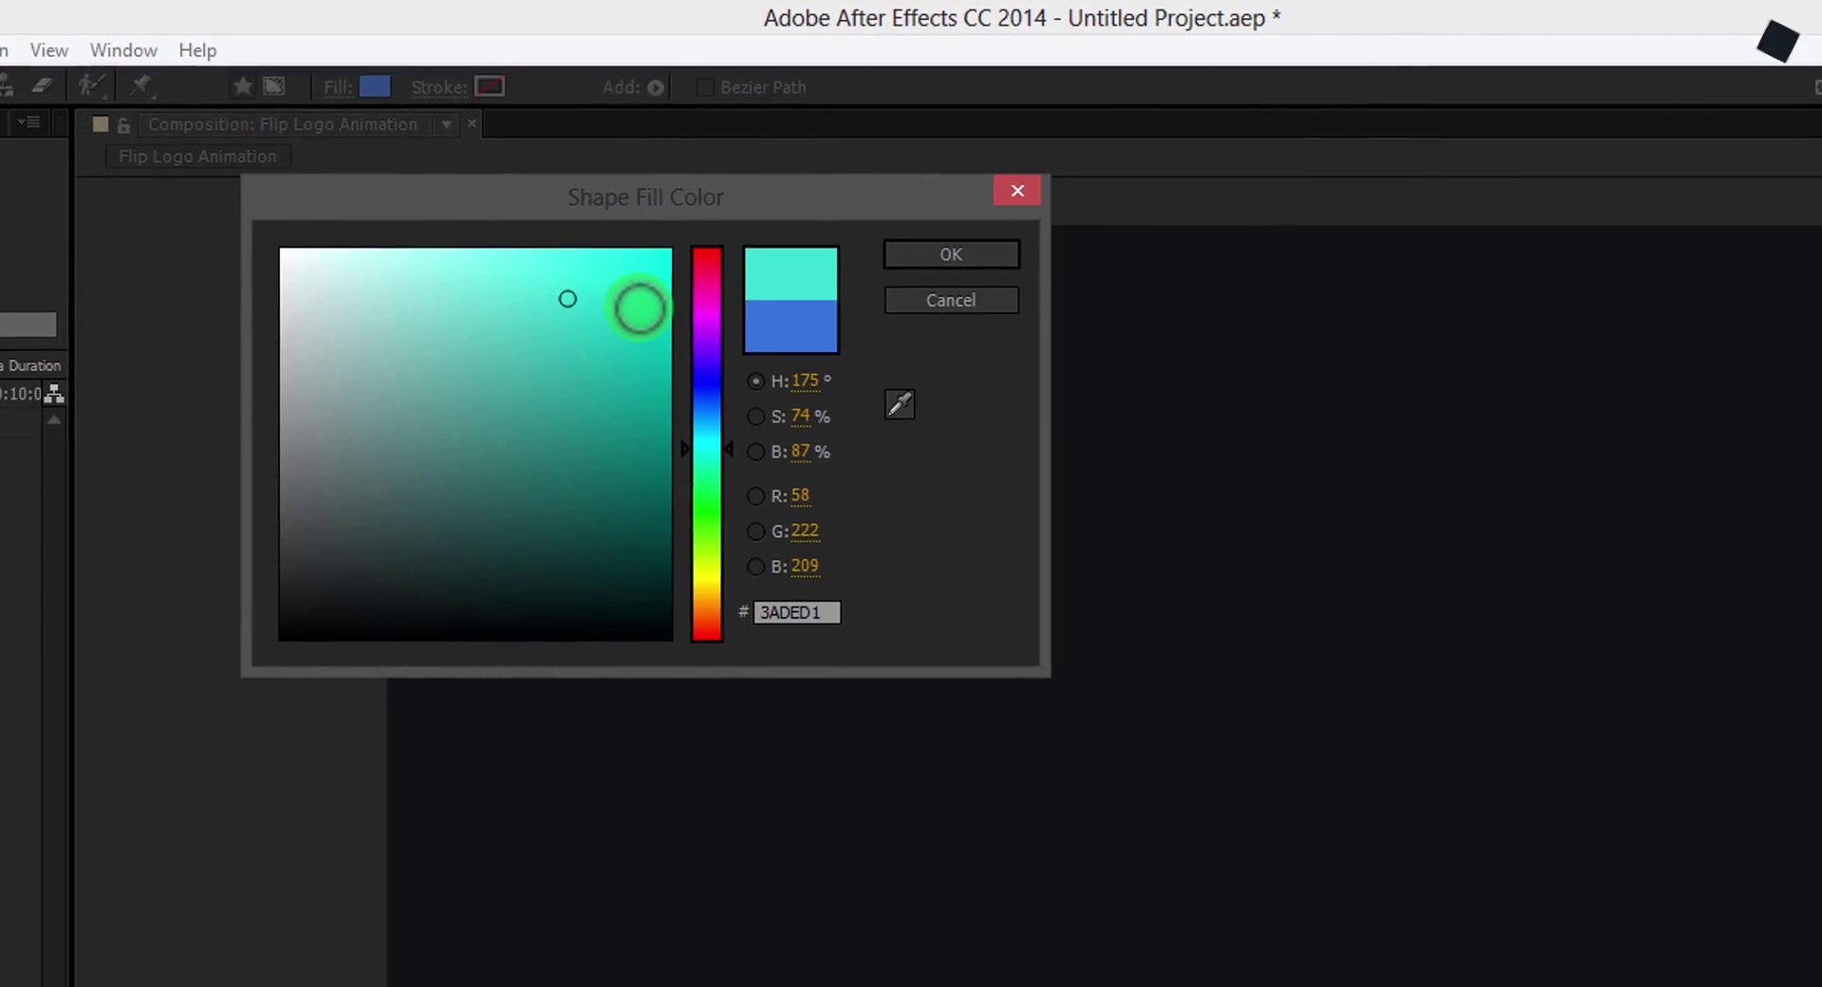
drag(640, 309, 666, 340)
click(784, 226)
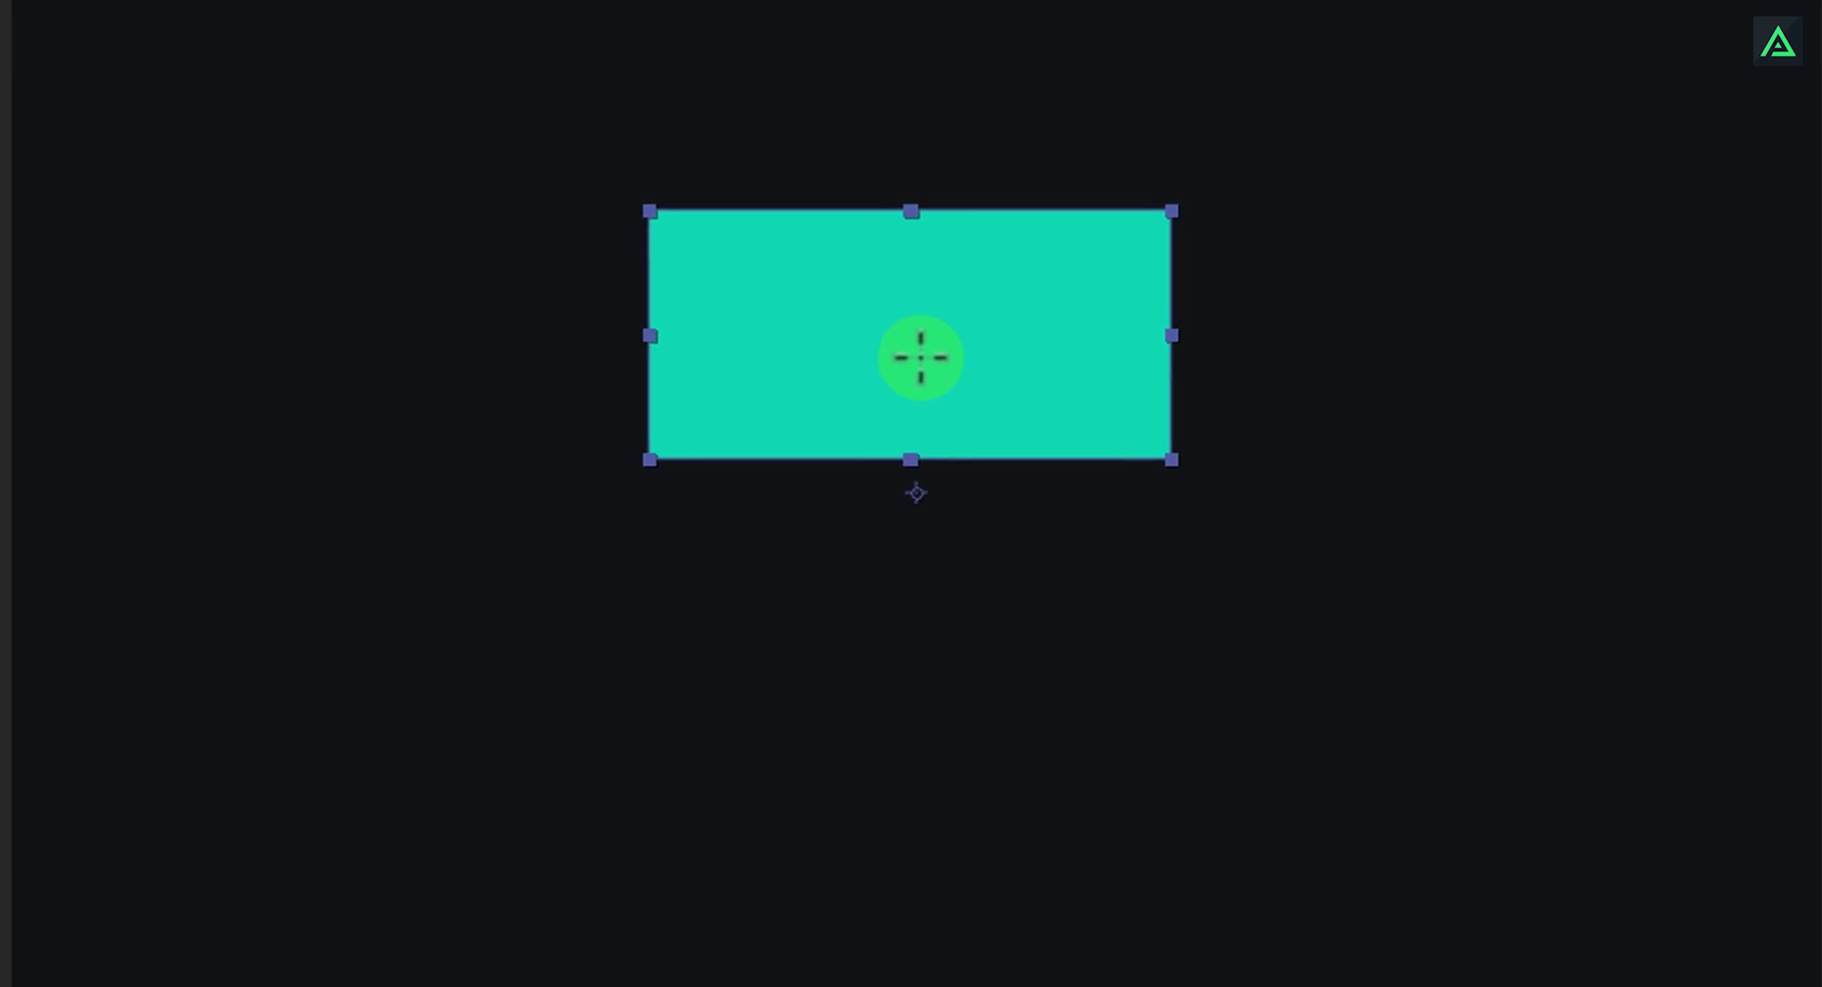
Return to the Selection Tool (V) once the teal rectangle is drawn.
key(v)
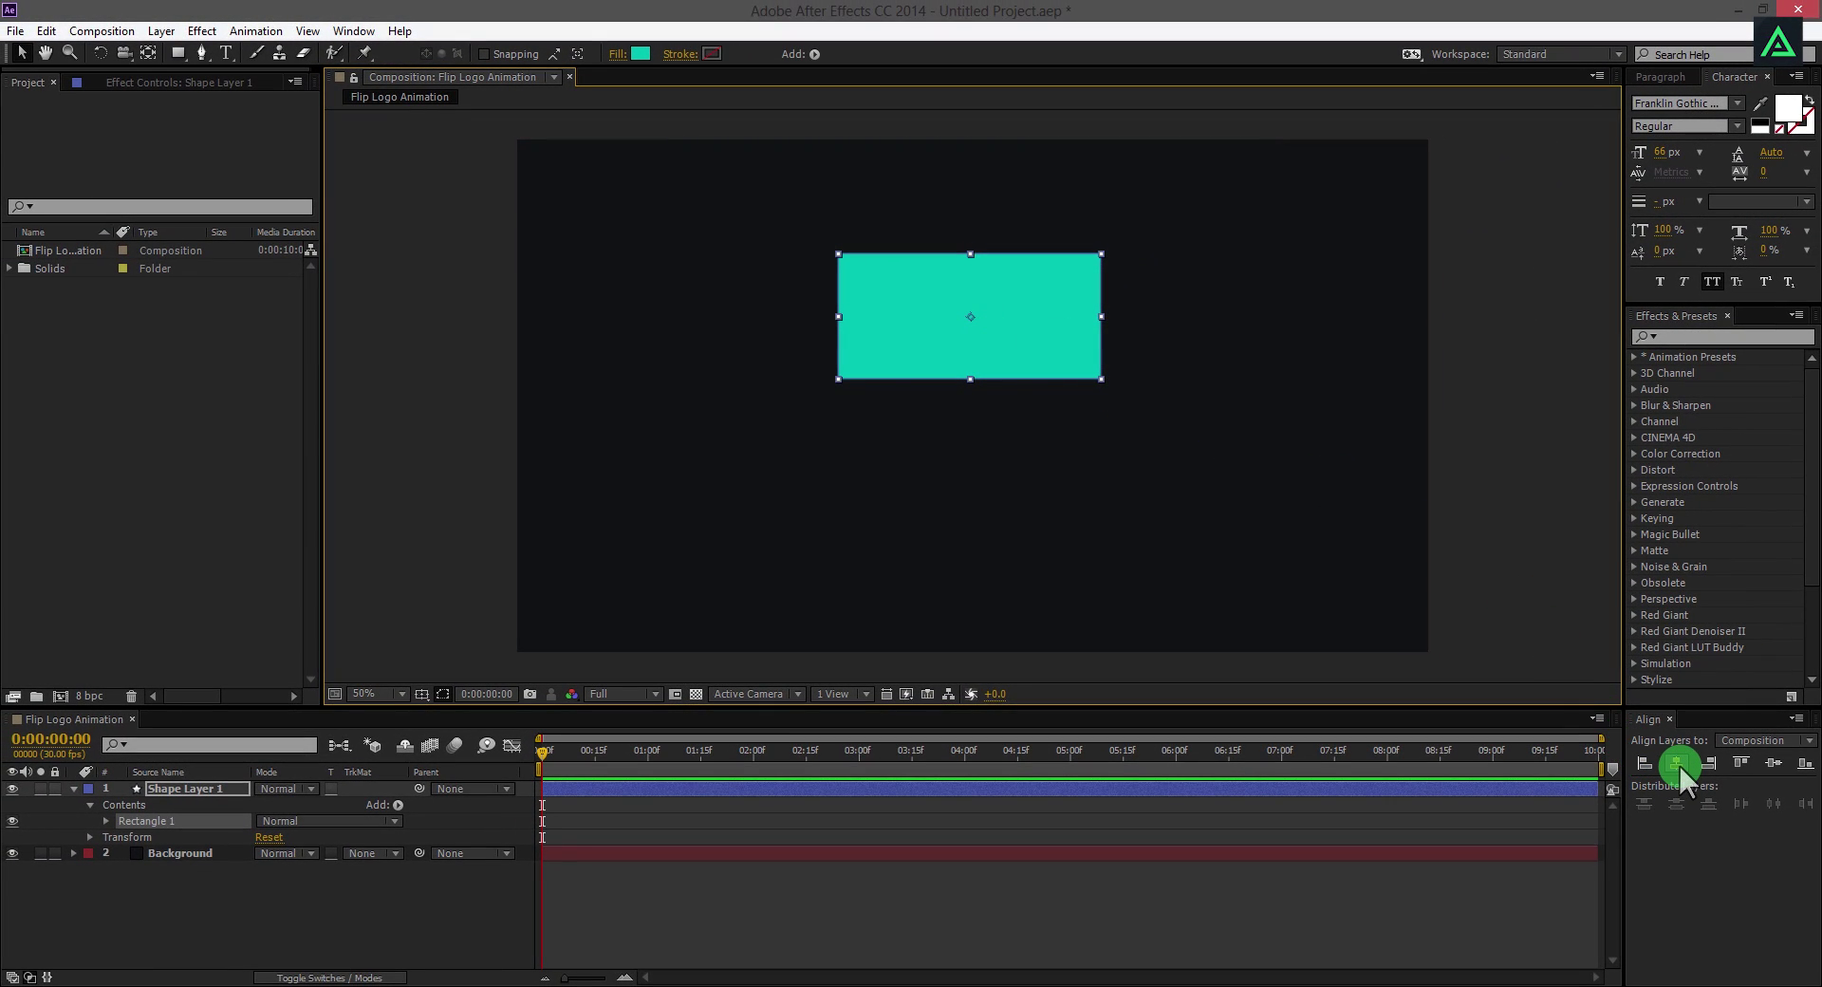
Centre the rectangle horizontally in the comp and change its fill to coral red EA4651.
click(1676, 763)
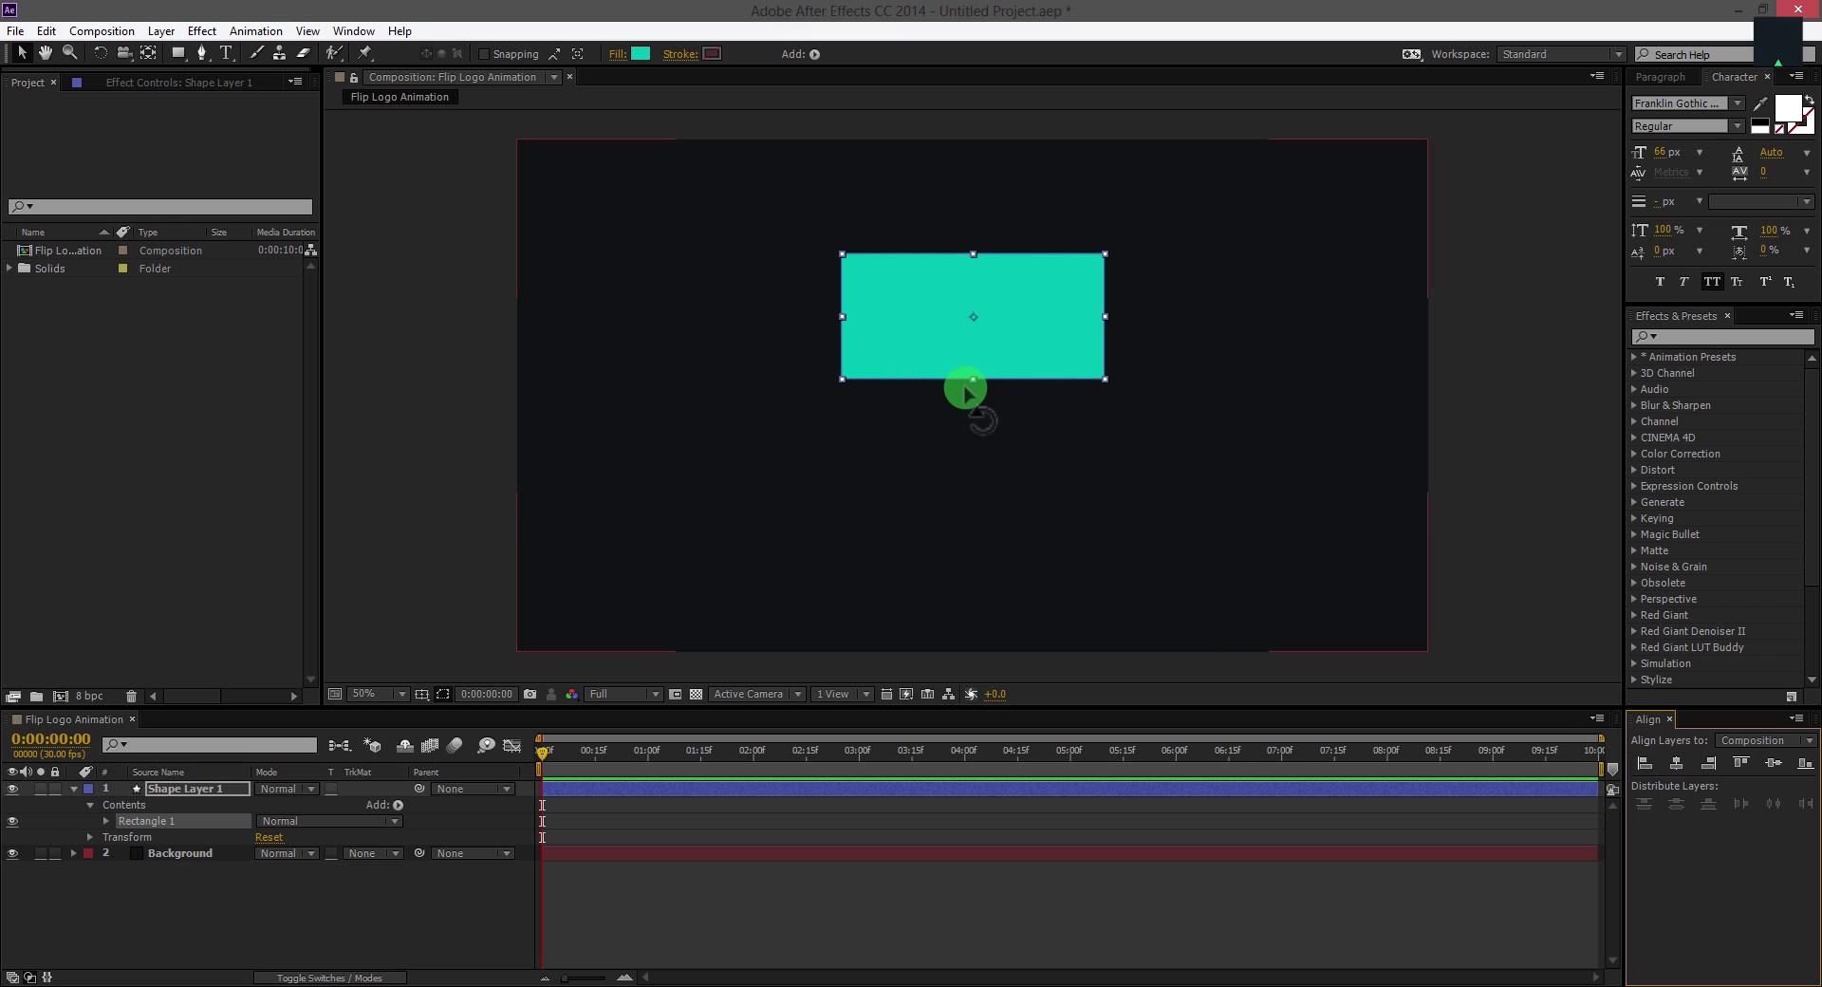
click(641, 54)
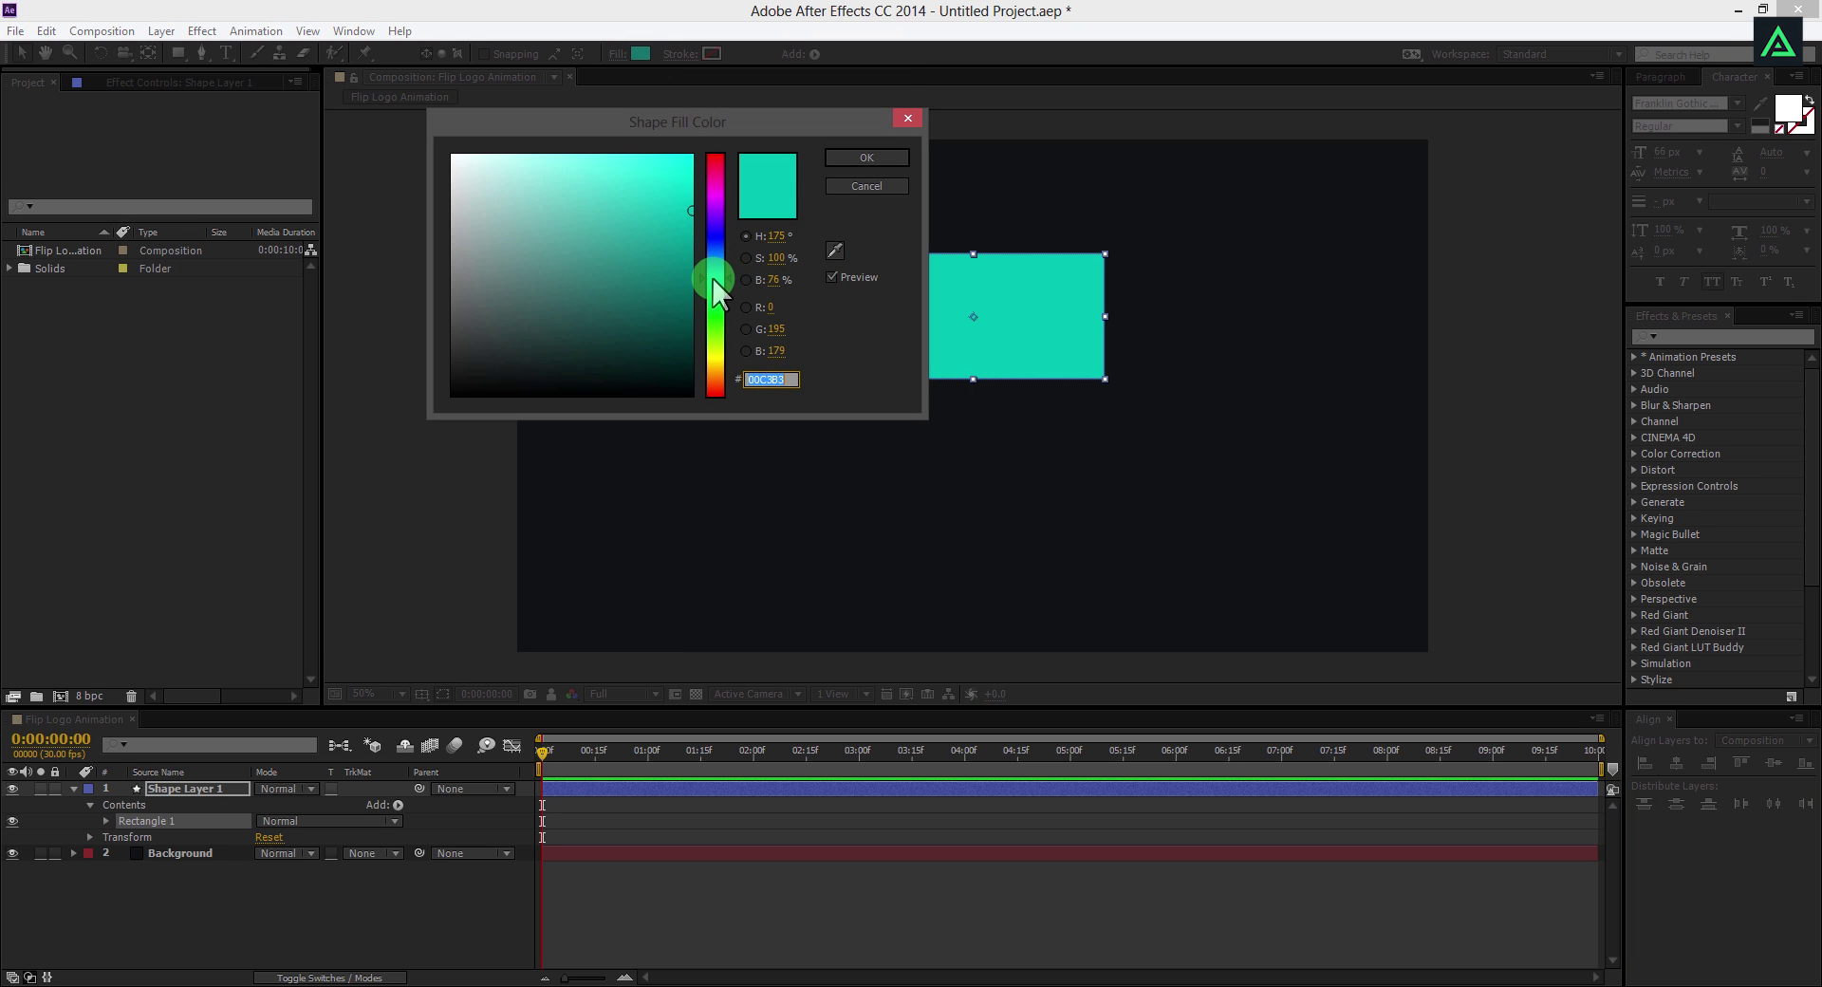
drag(714, 277, 714, 150)
click(610, 177)
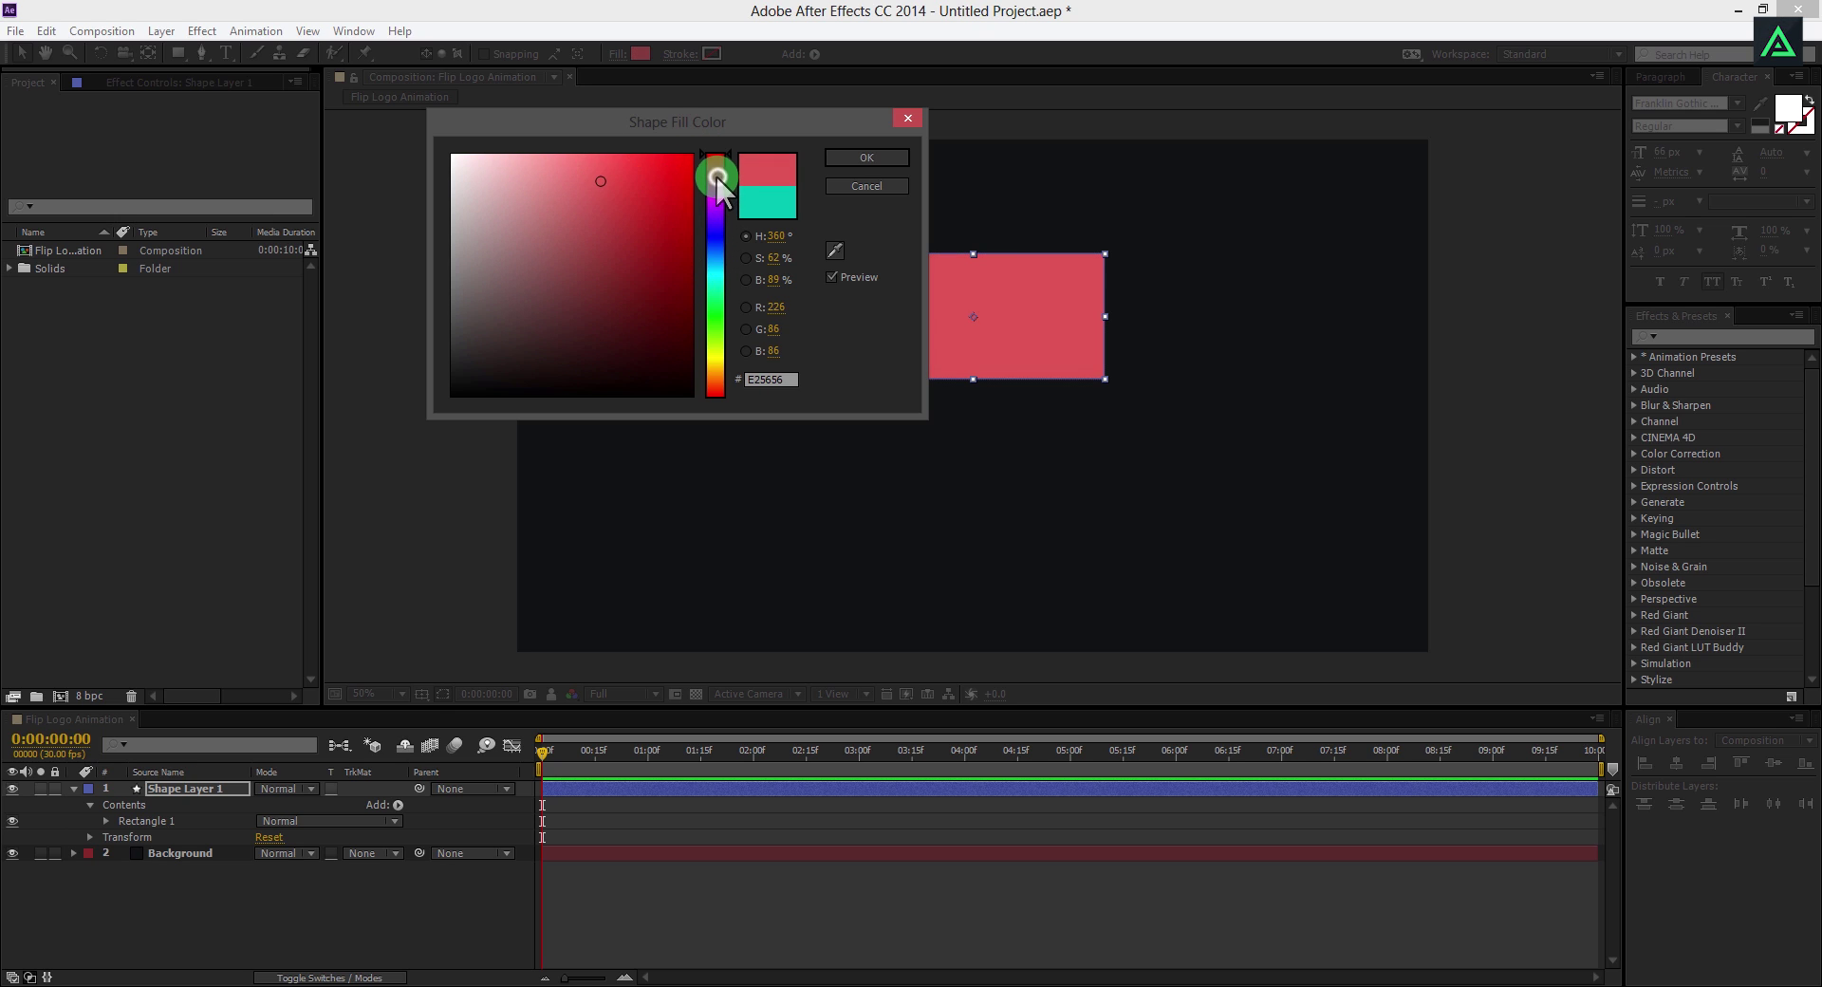
drag(717, 178, 706, 157)
click(603, 177)
click(620, 173)
click(835, 156)
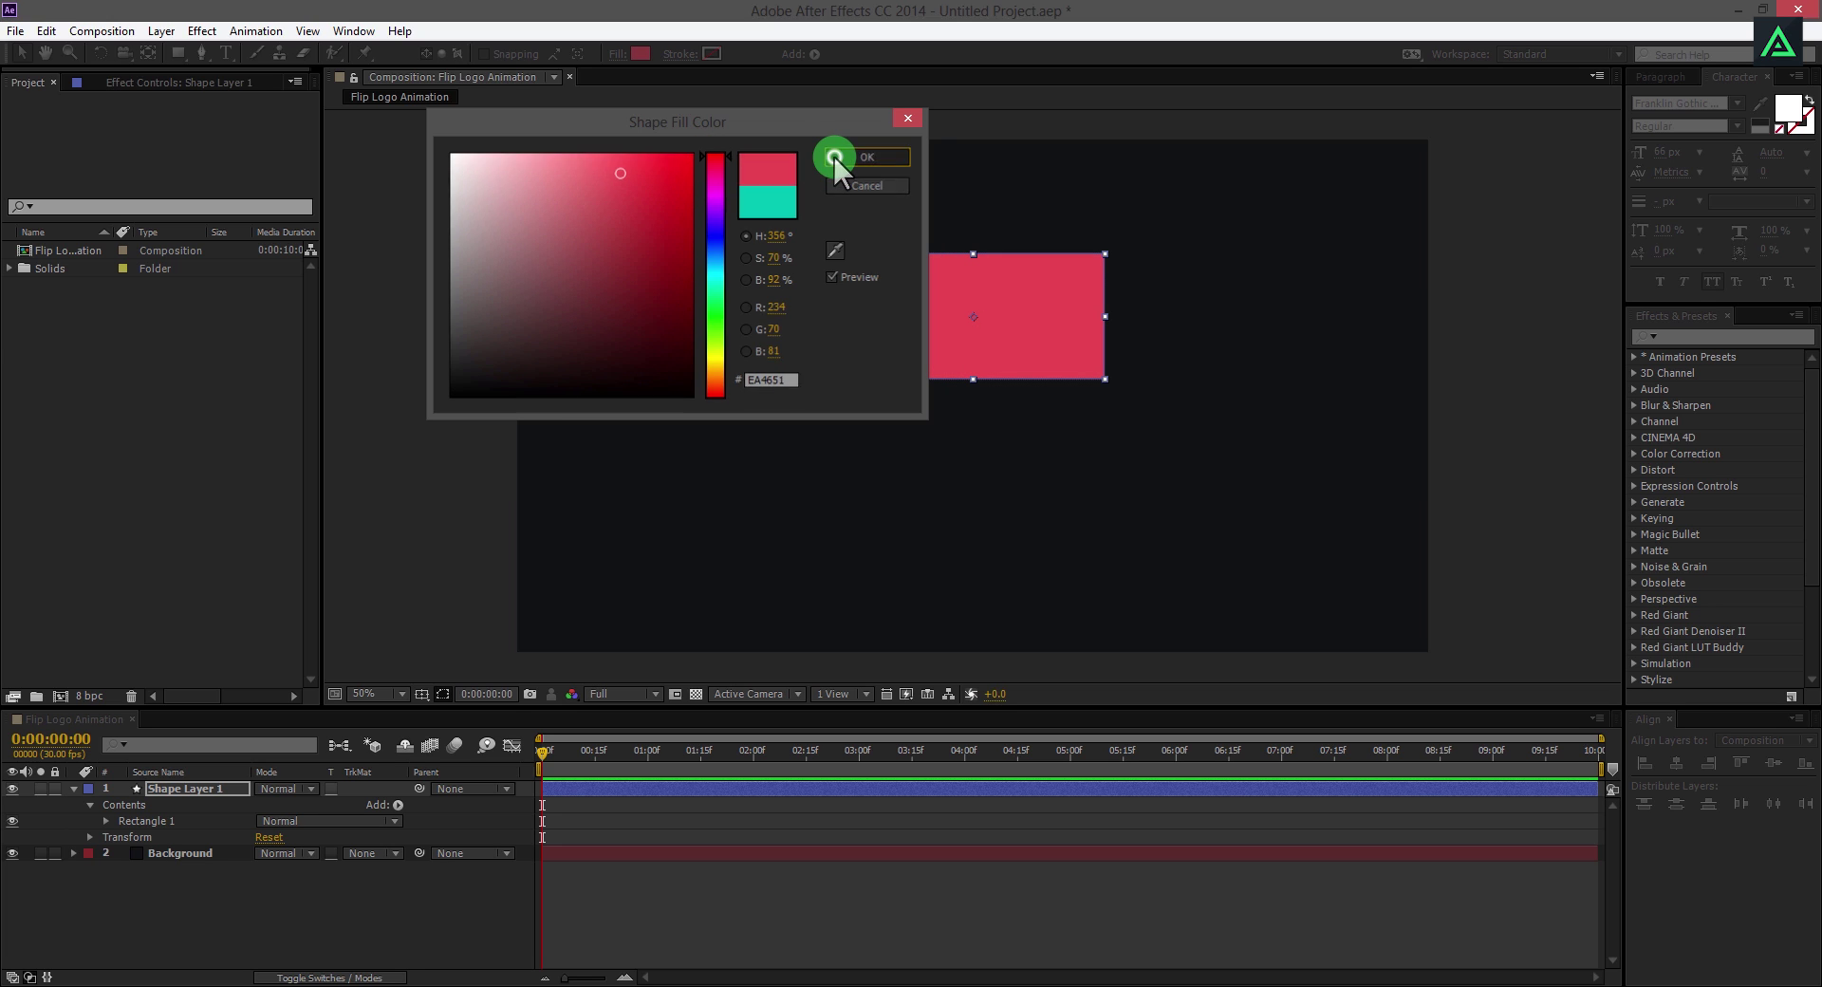
click(1137, 332)
click(1067, 299)
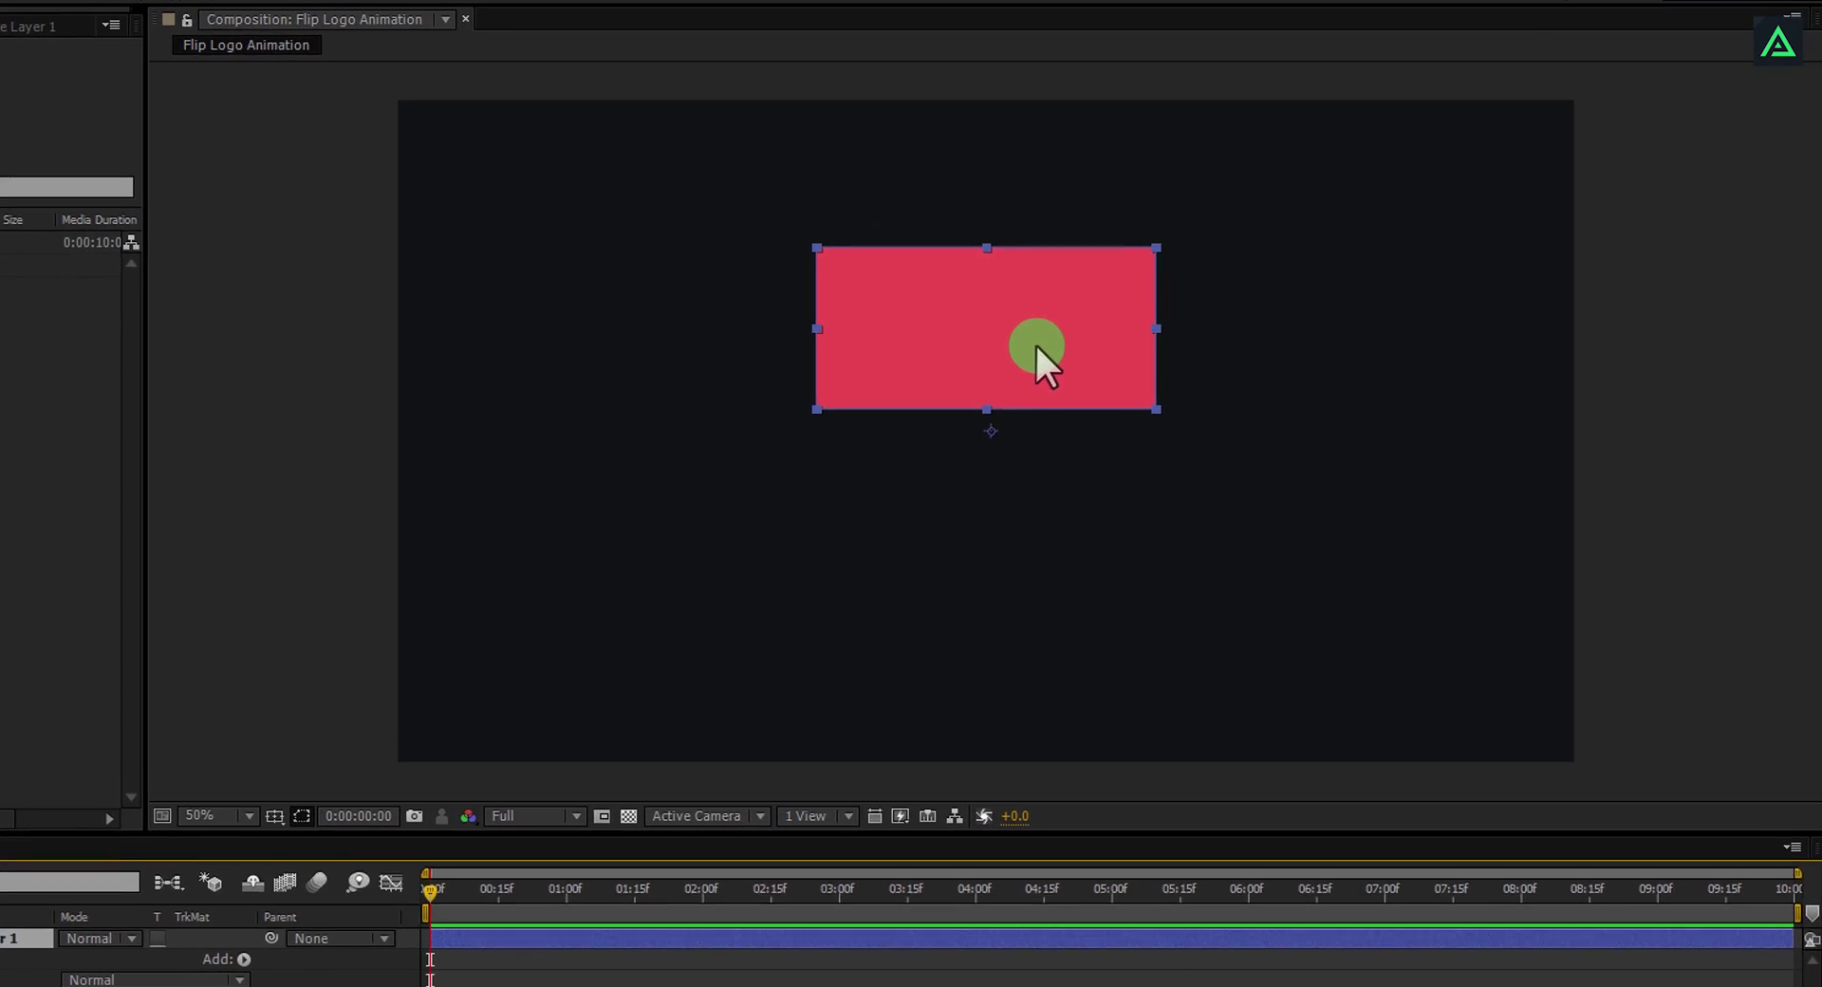
Switch to the Pan Behind (Anchor Point) Tool with Y.
key(y)
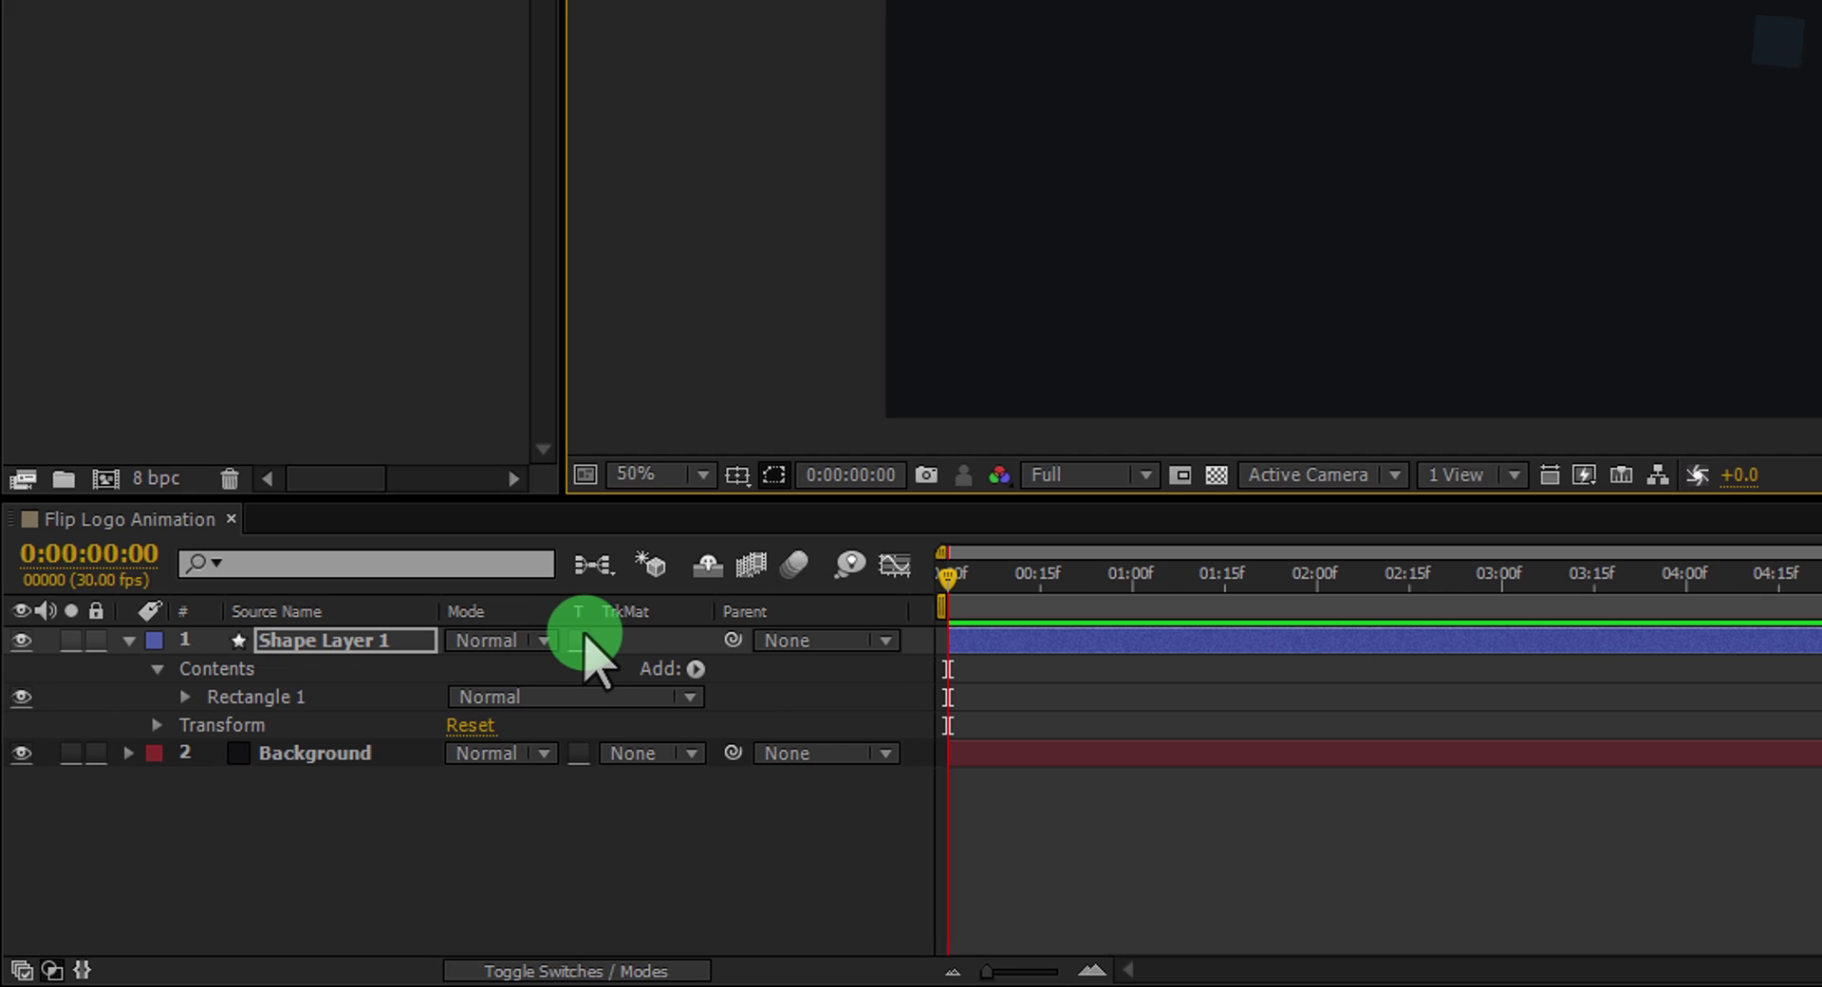
Show both the Modes and Switches columns in the timeline and turn Shape Layer 1 into a 3D layer.
key(F4)
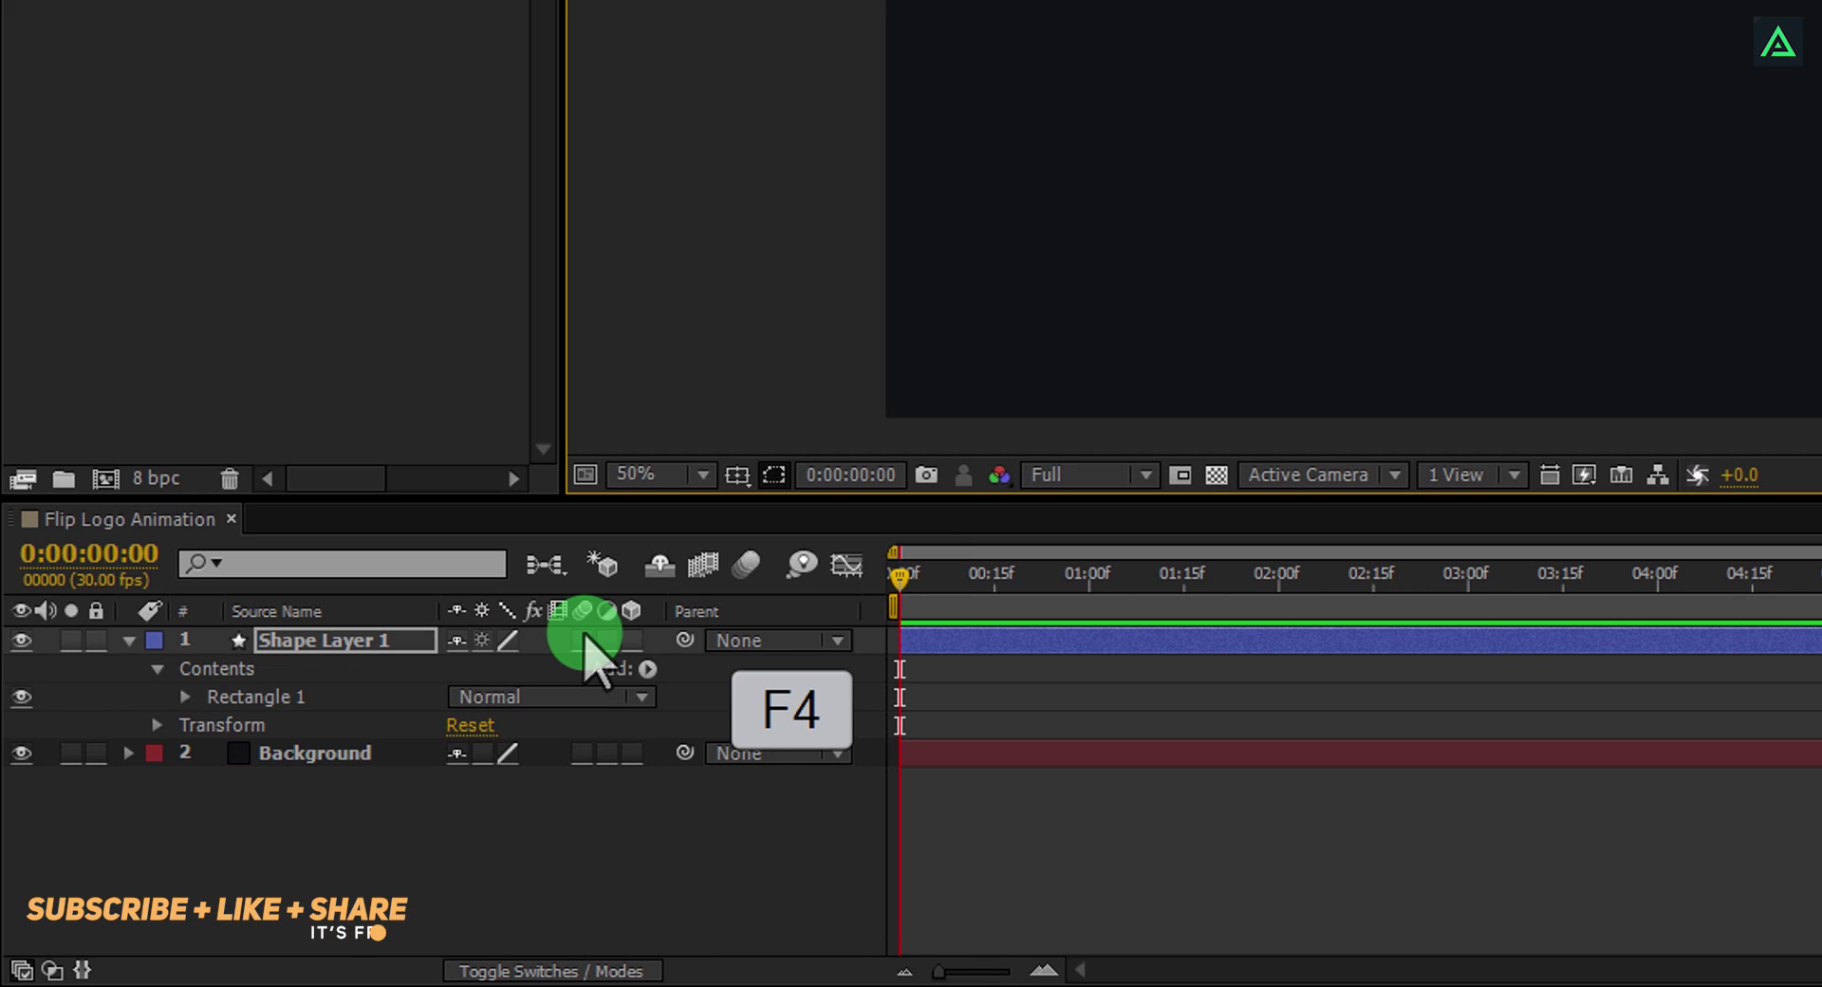
key(F4)
key(F4)
key(F4)
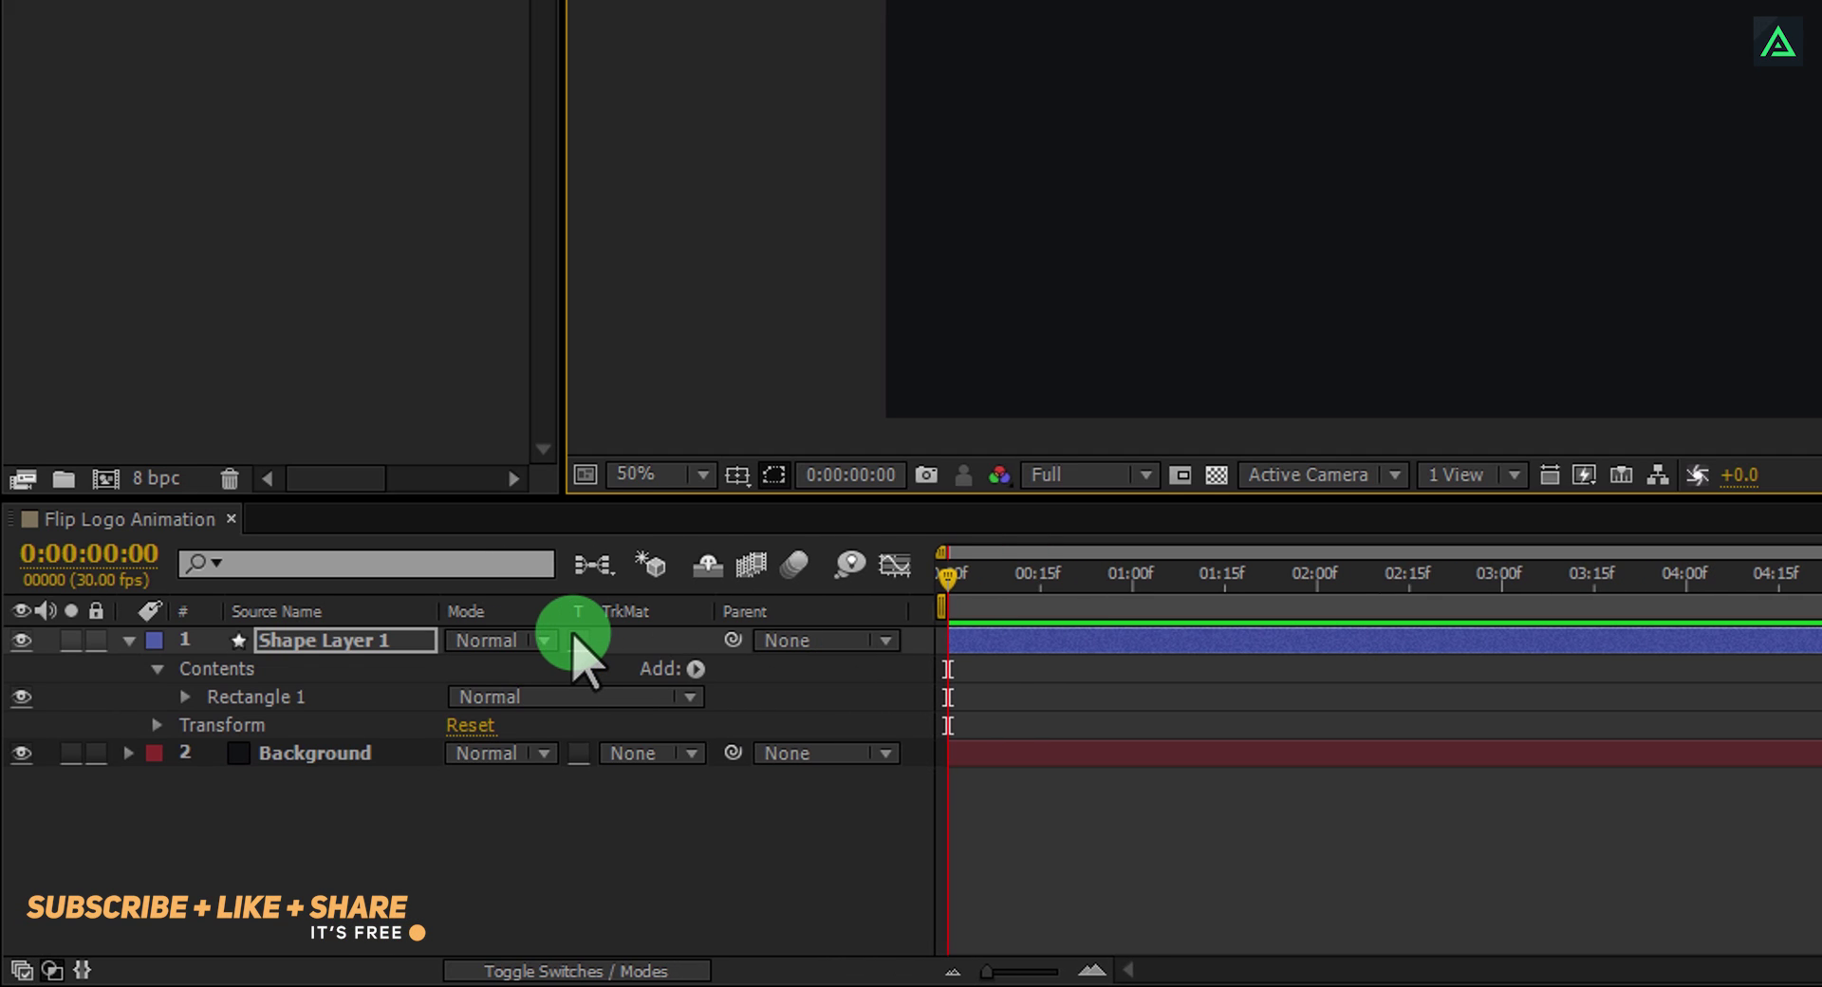
right_click(567, 617)
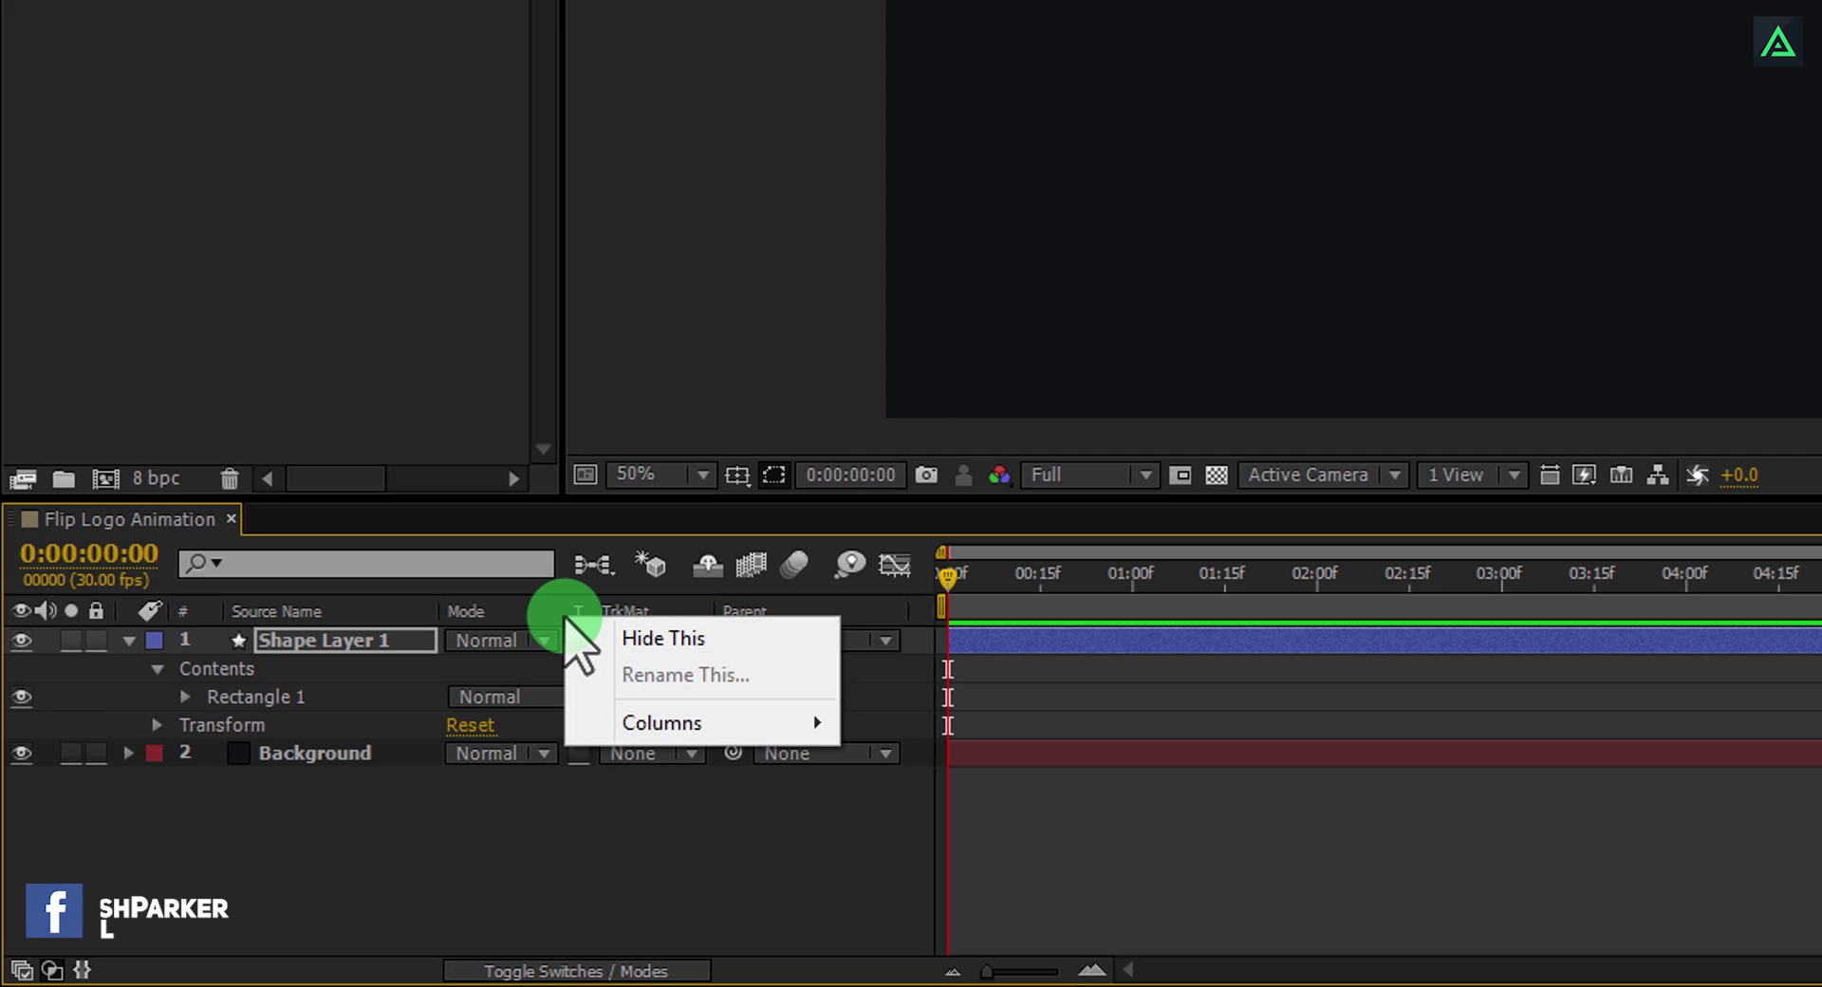
click(700, 721)
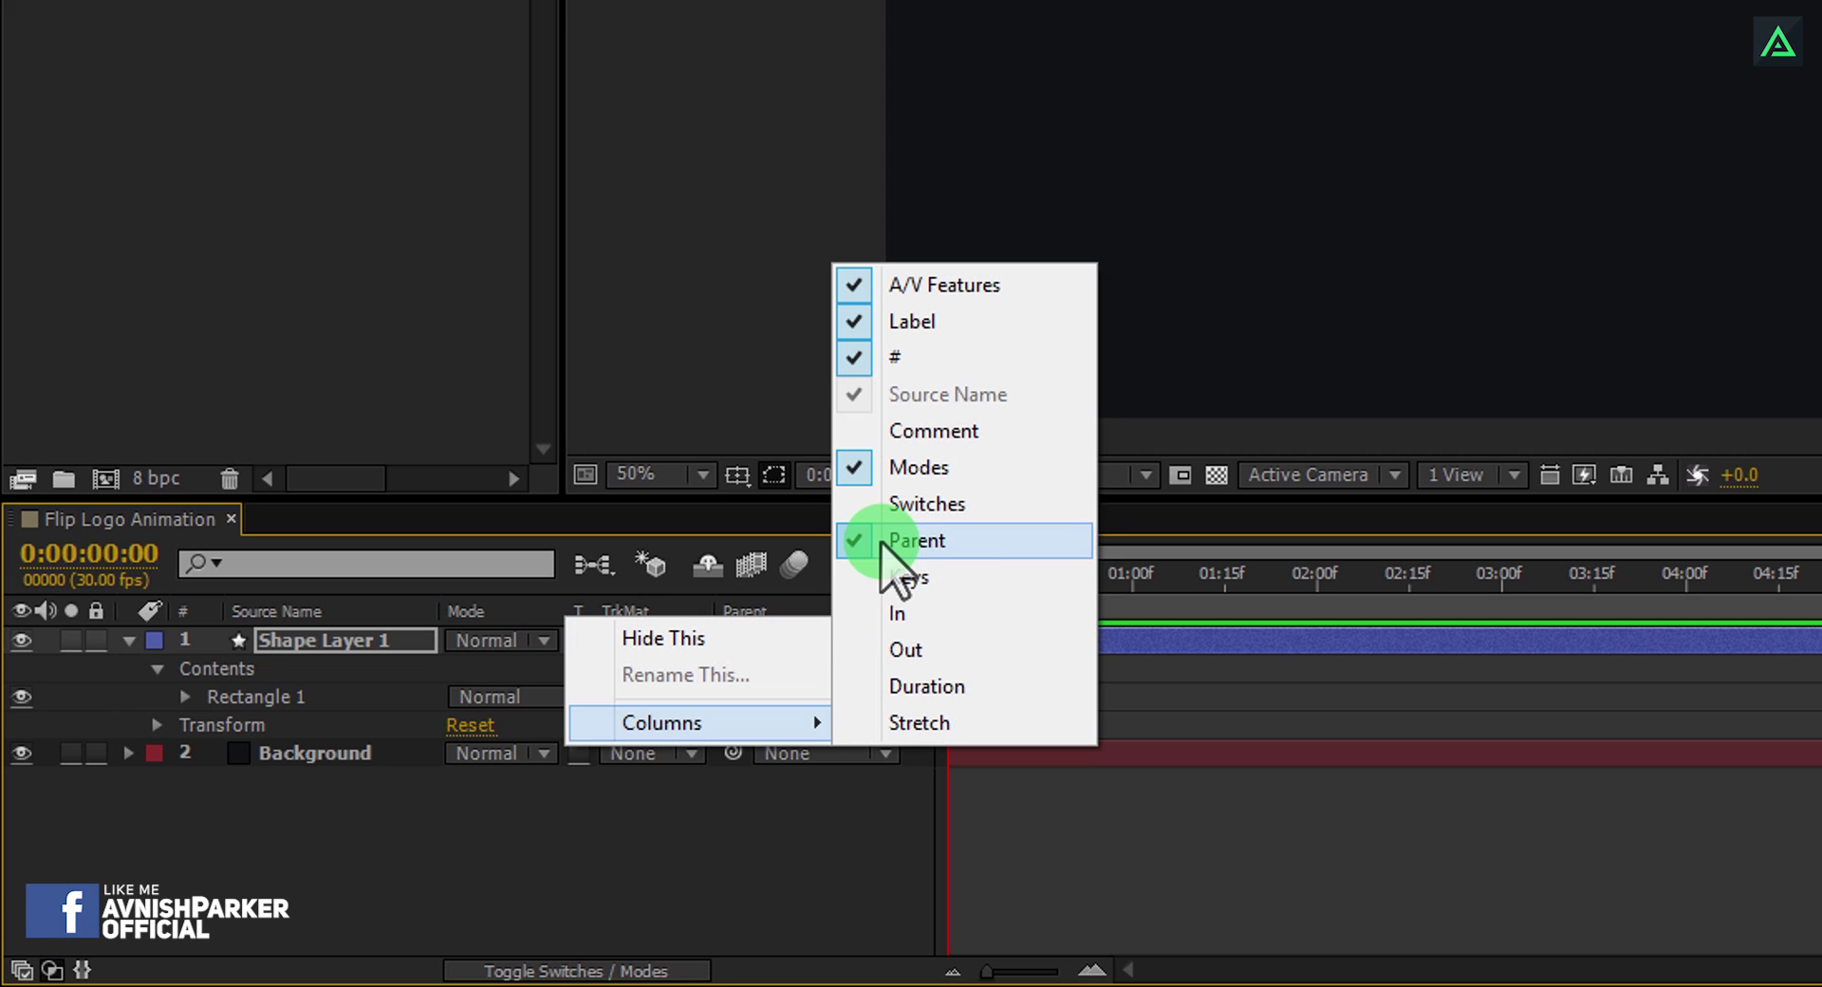
click(1023, 500)
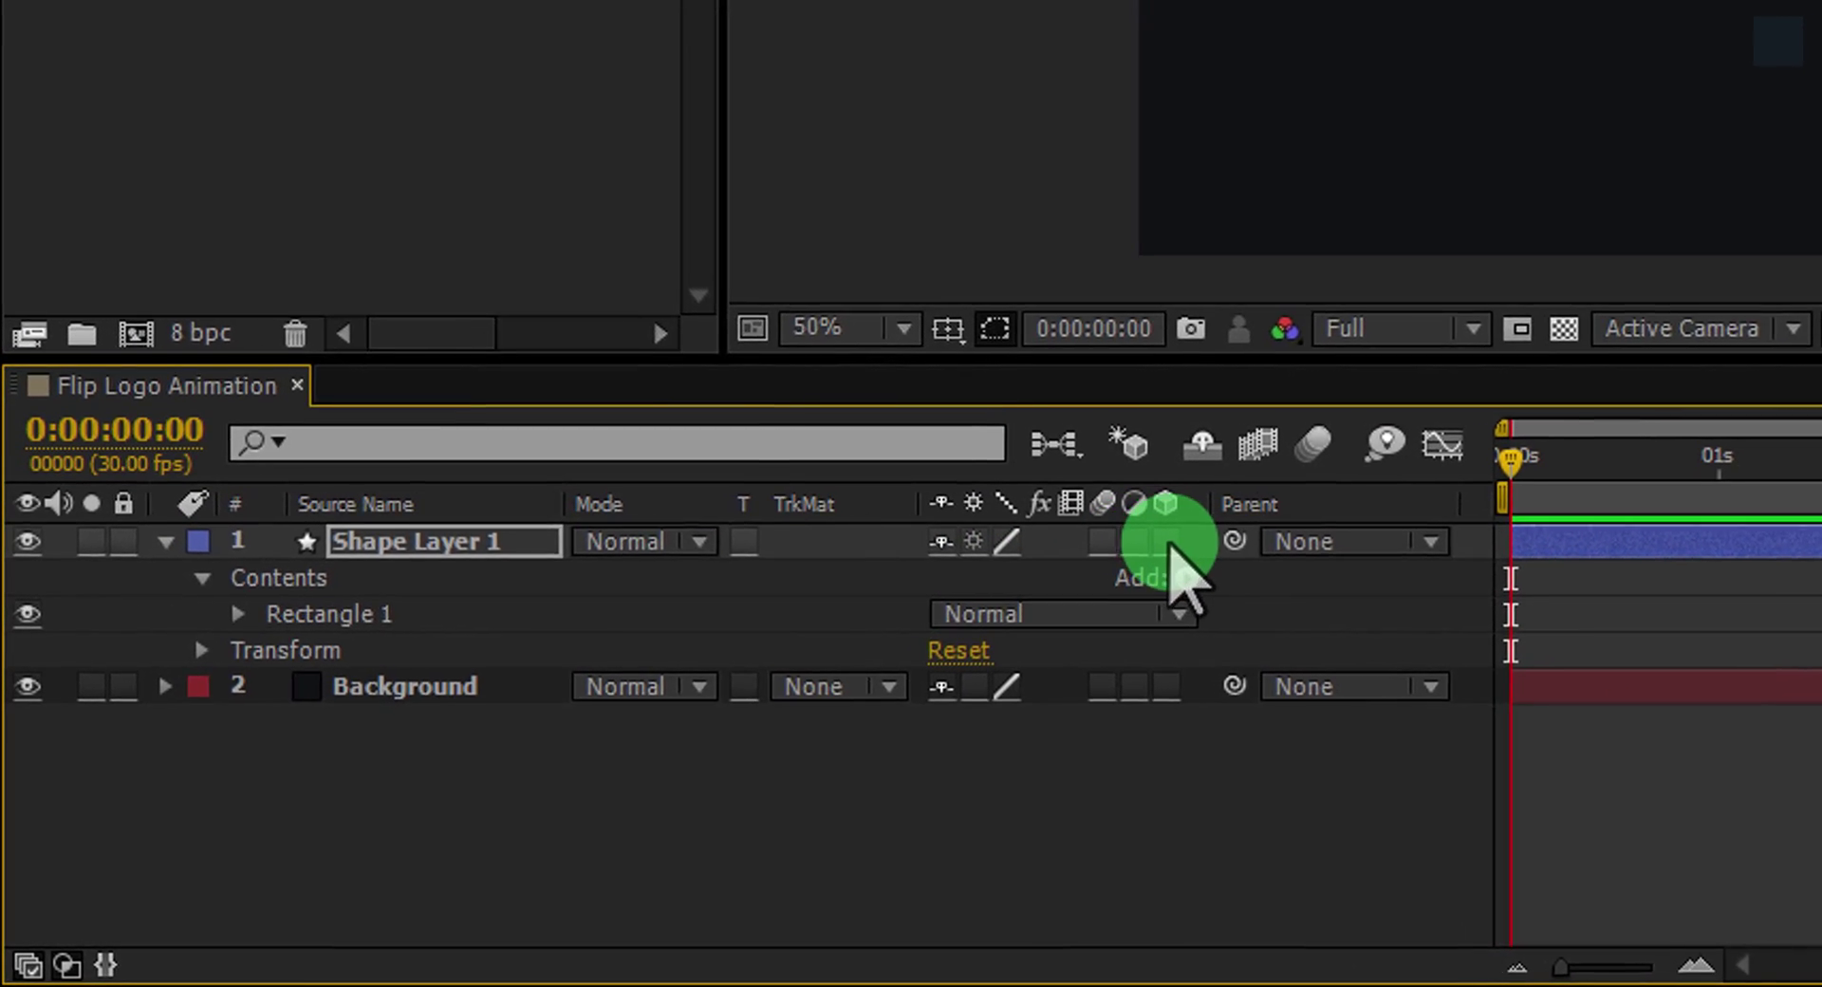
click(1165, 541)
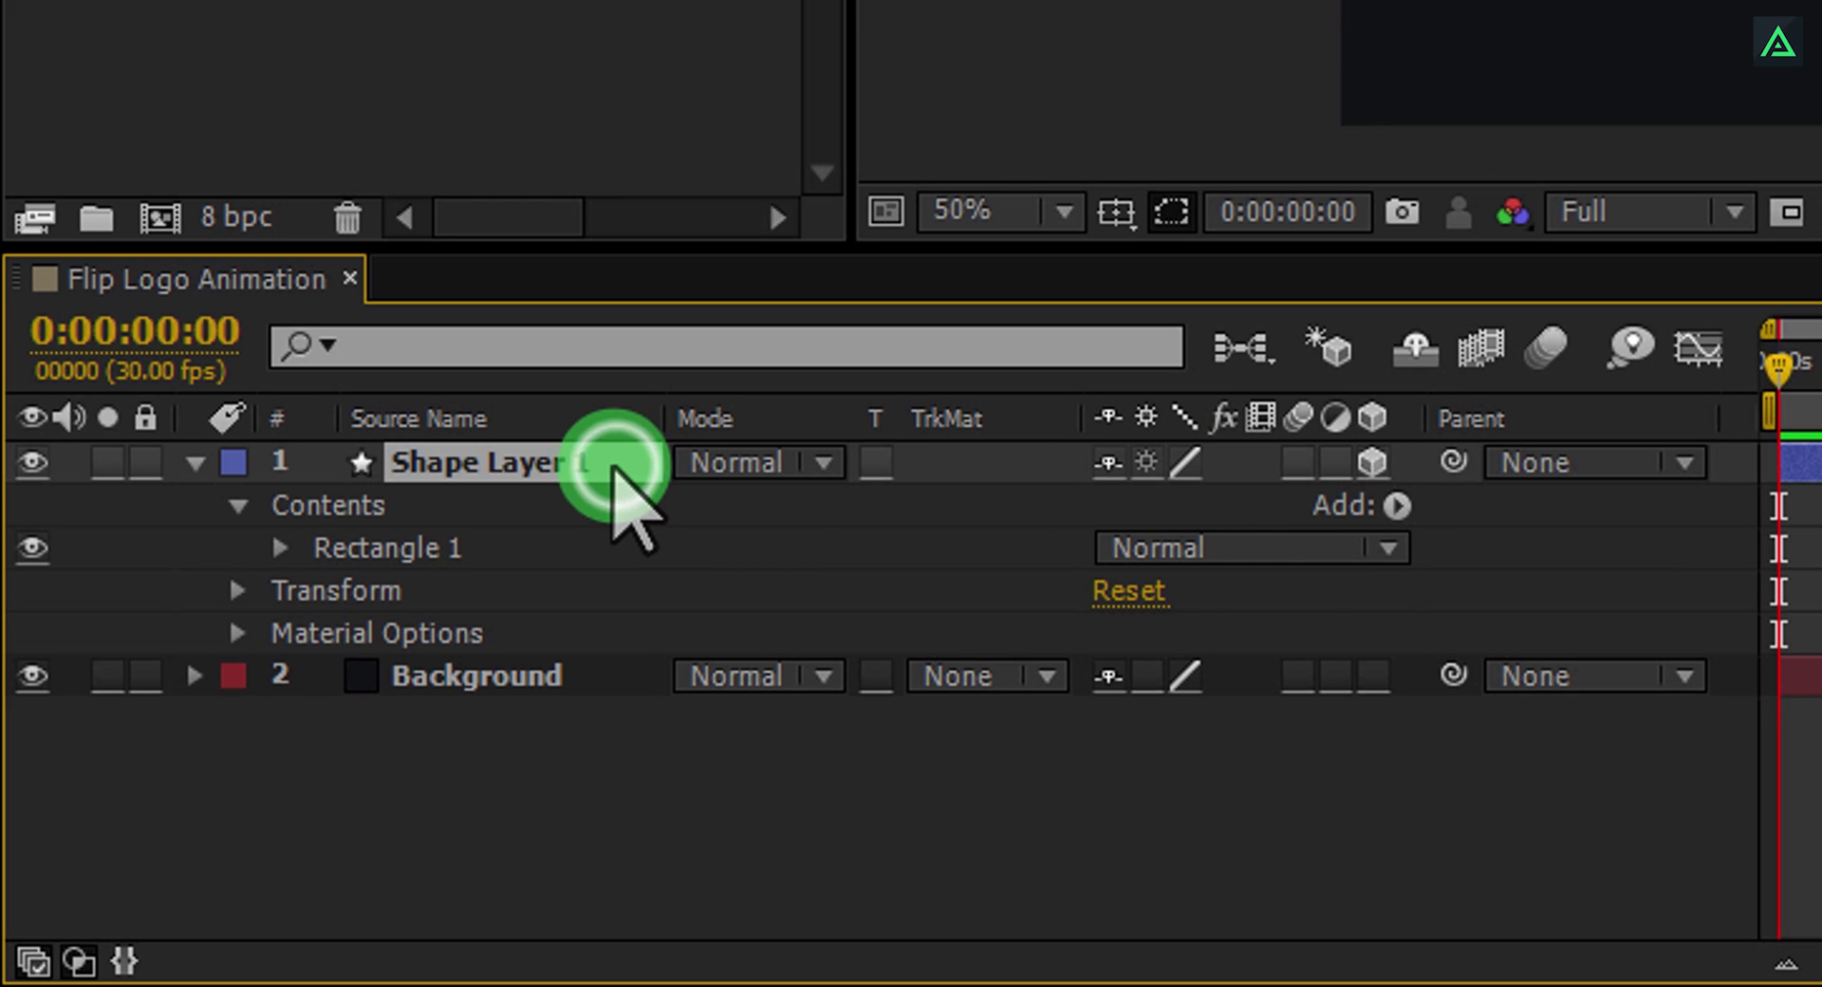
Rename Shape Layer 1 to 'Page', move the playhead to 0, and zoom the timeline to frames.
key(Return)
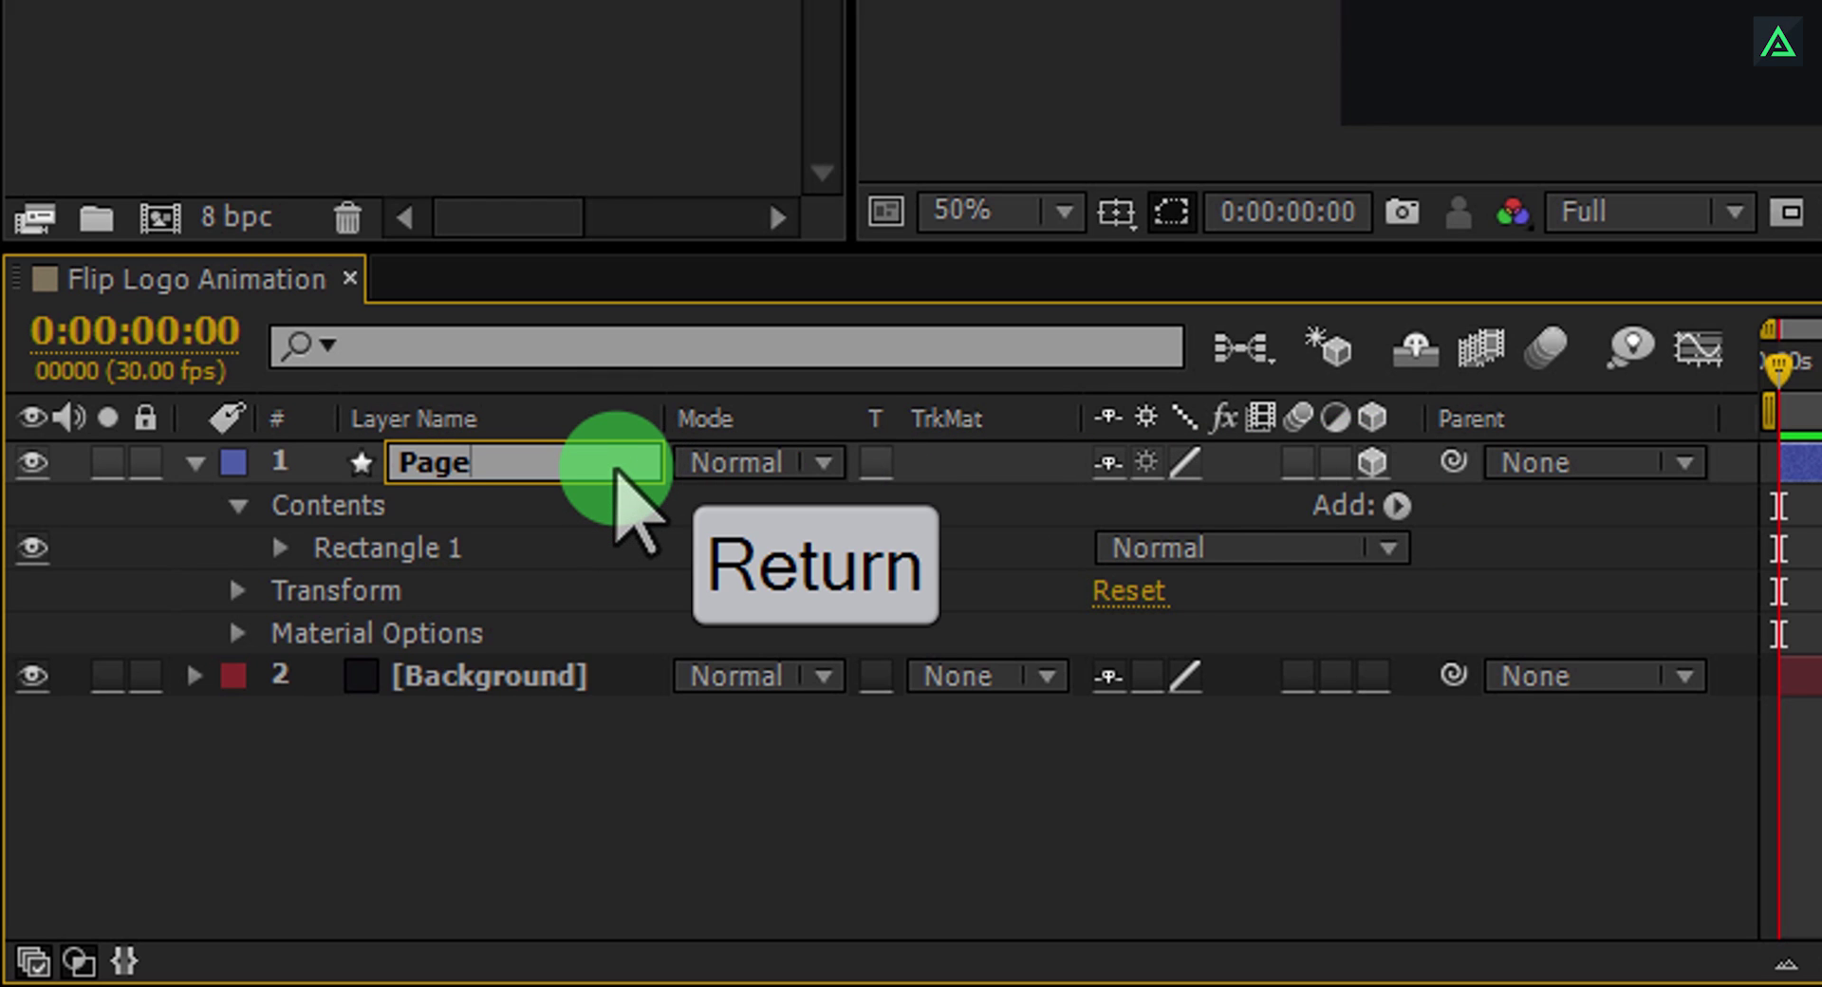
key(Return)
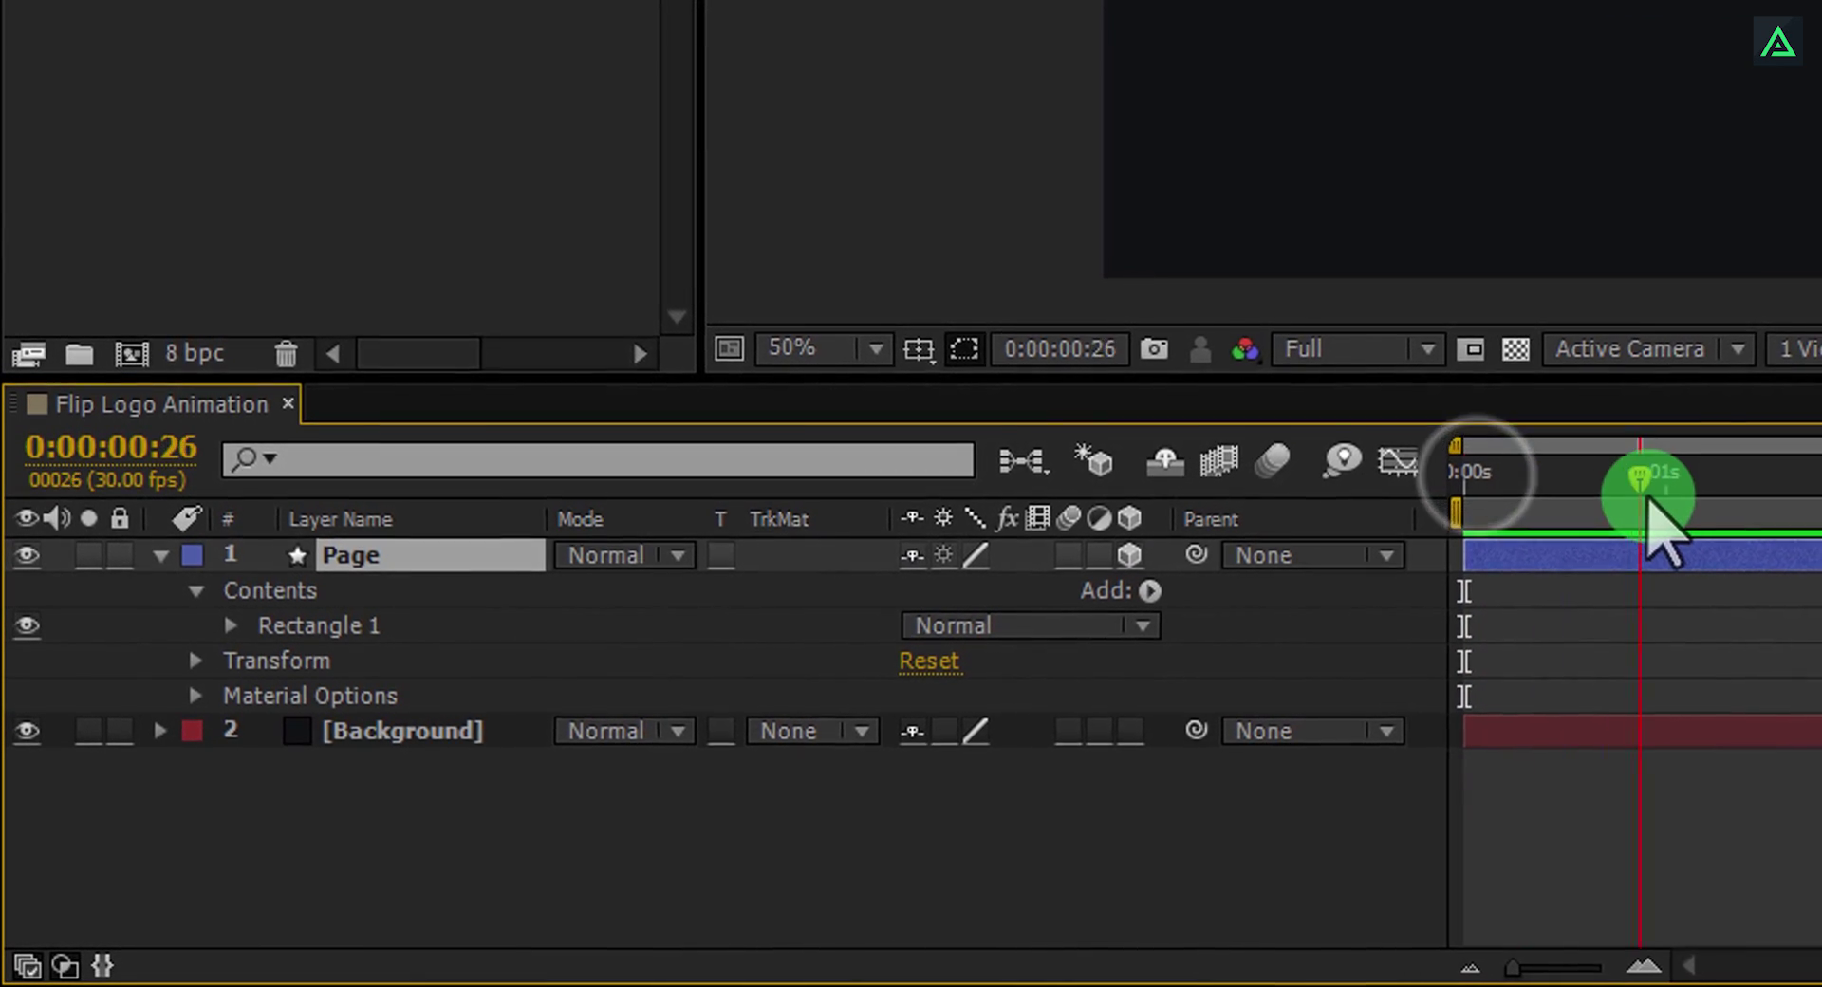
drag(1649, 501, 1463, 509)
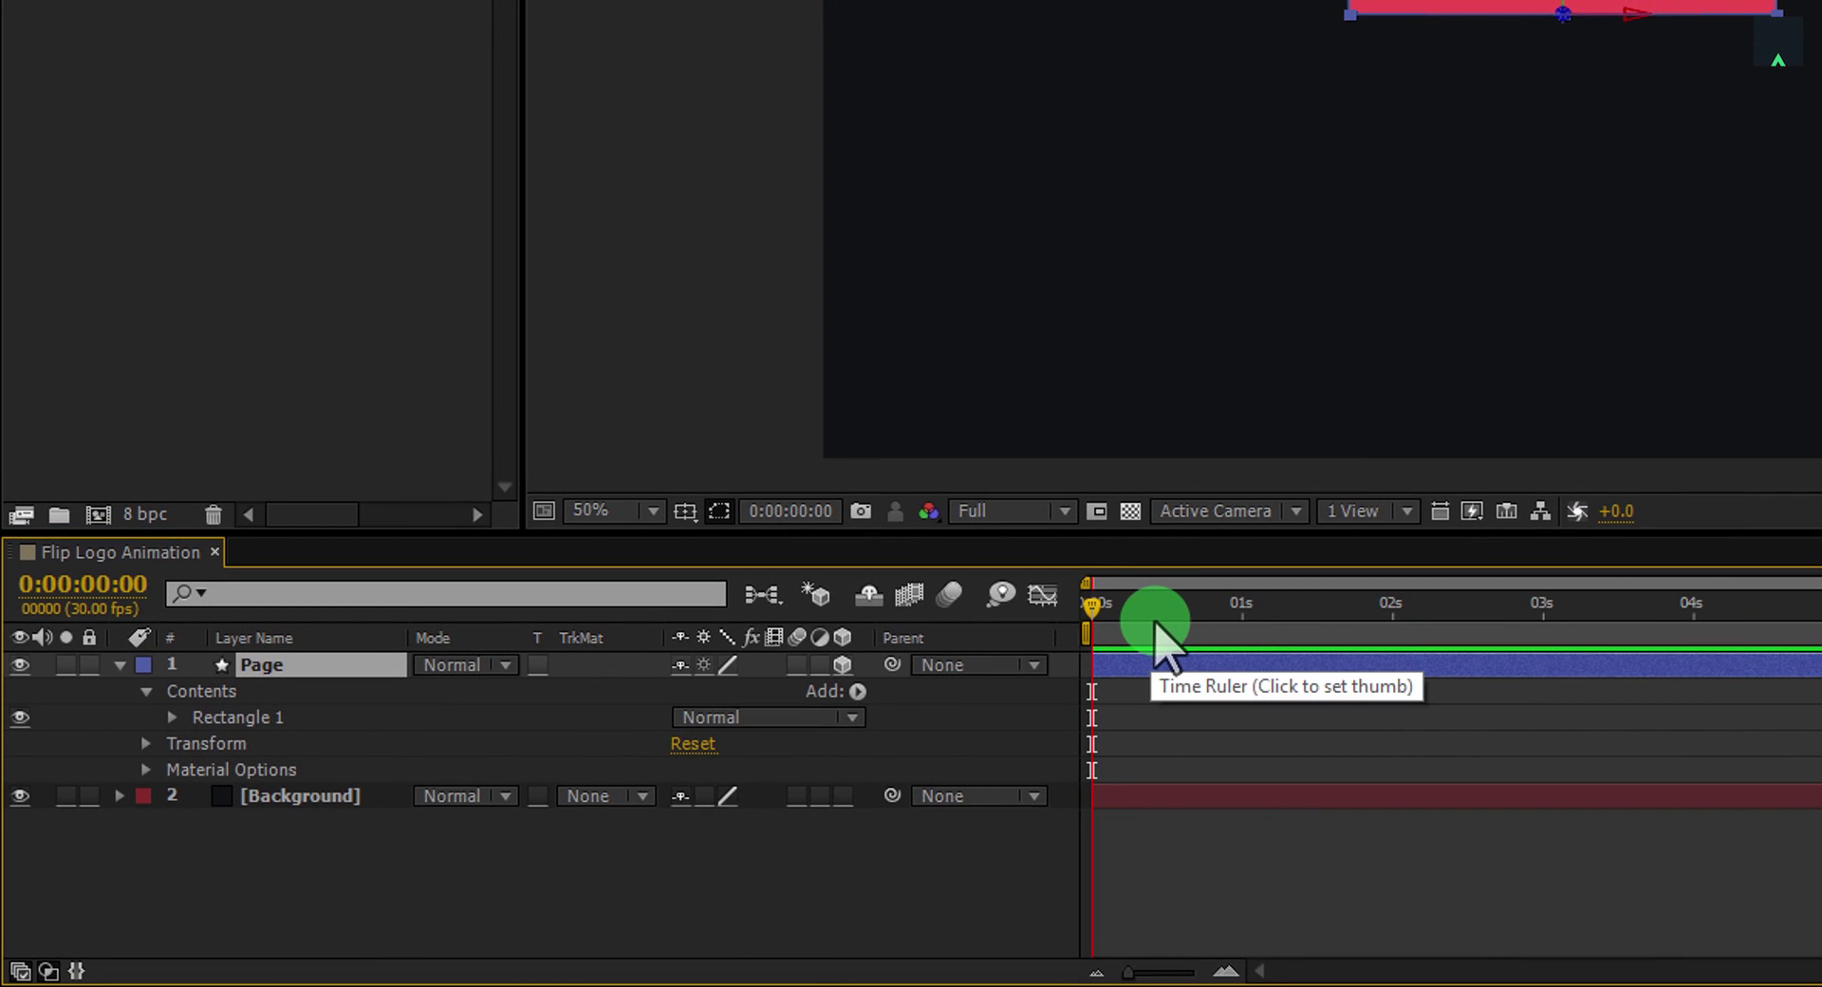
key(plus)
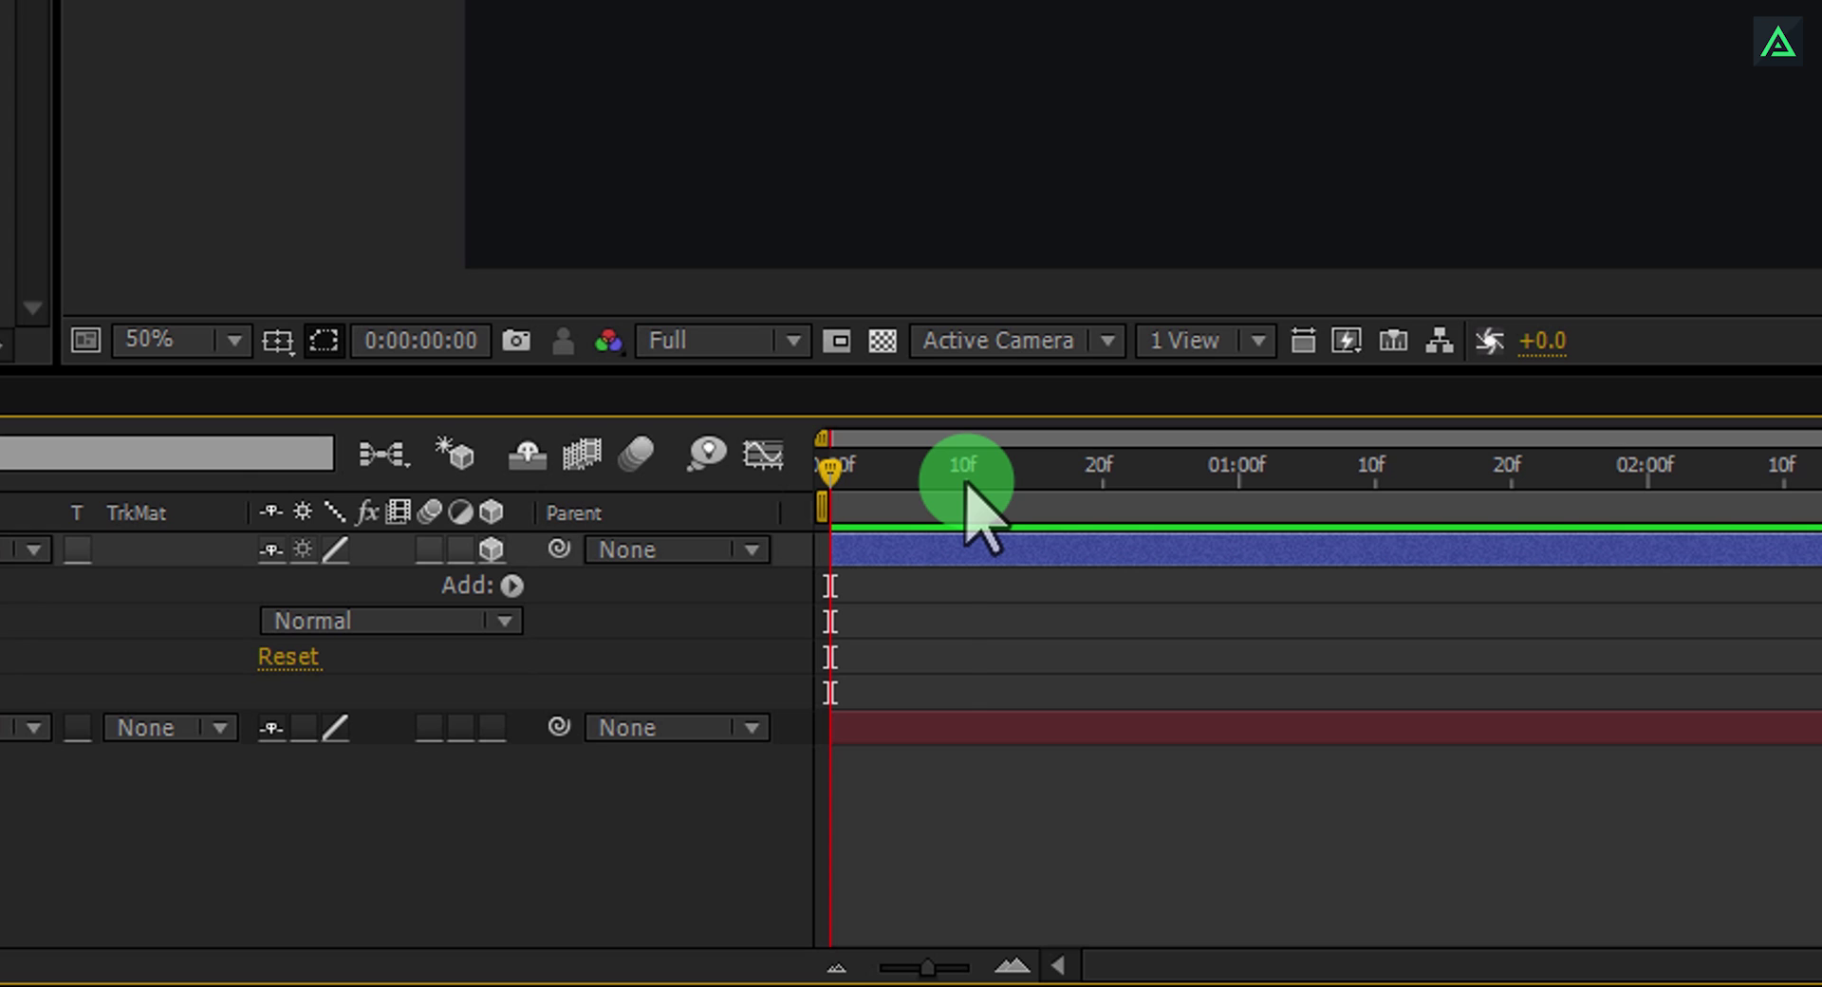
Keyframe Page's X Rotation at 0° on frame 10 and 180° at 1:00, then scrub to check.
click(964, 479)
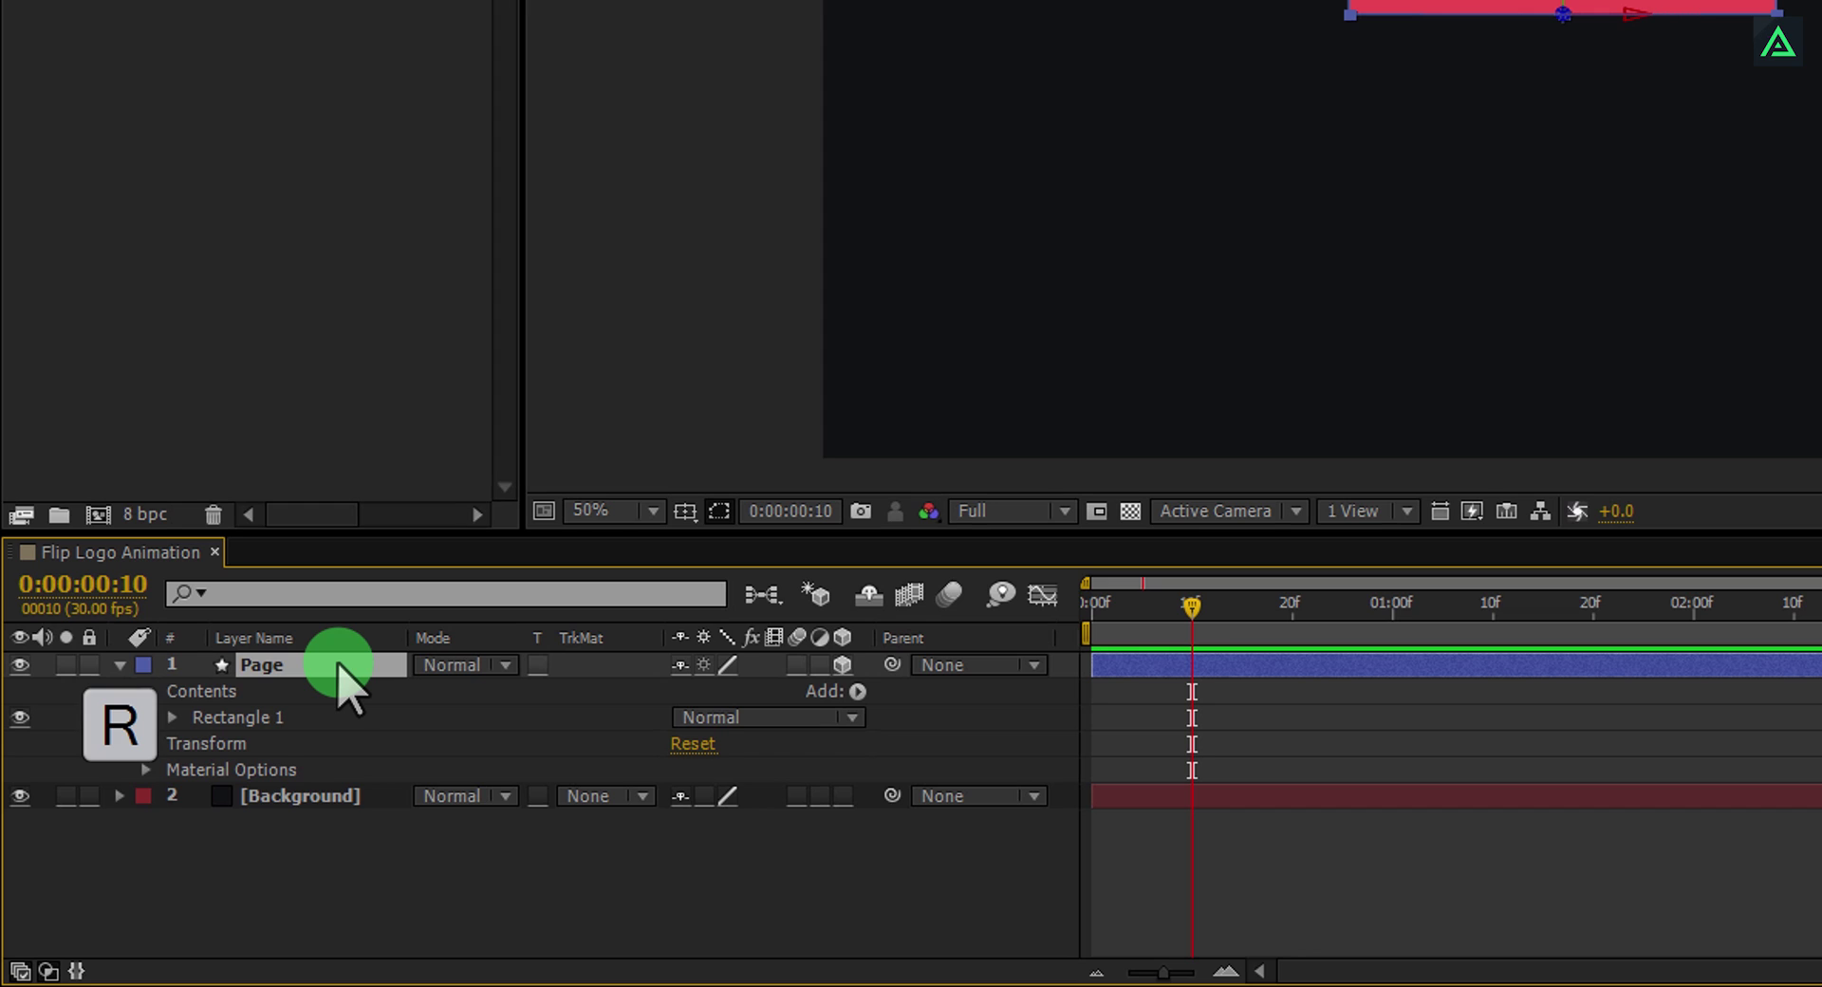
key(r)
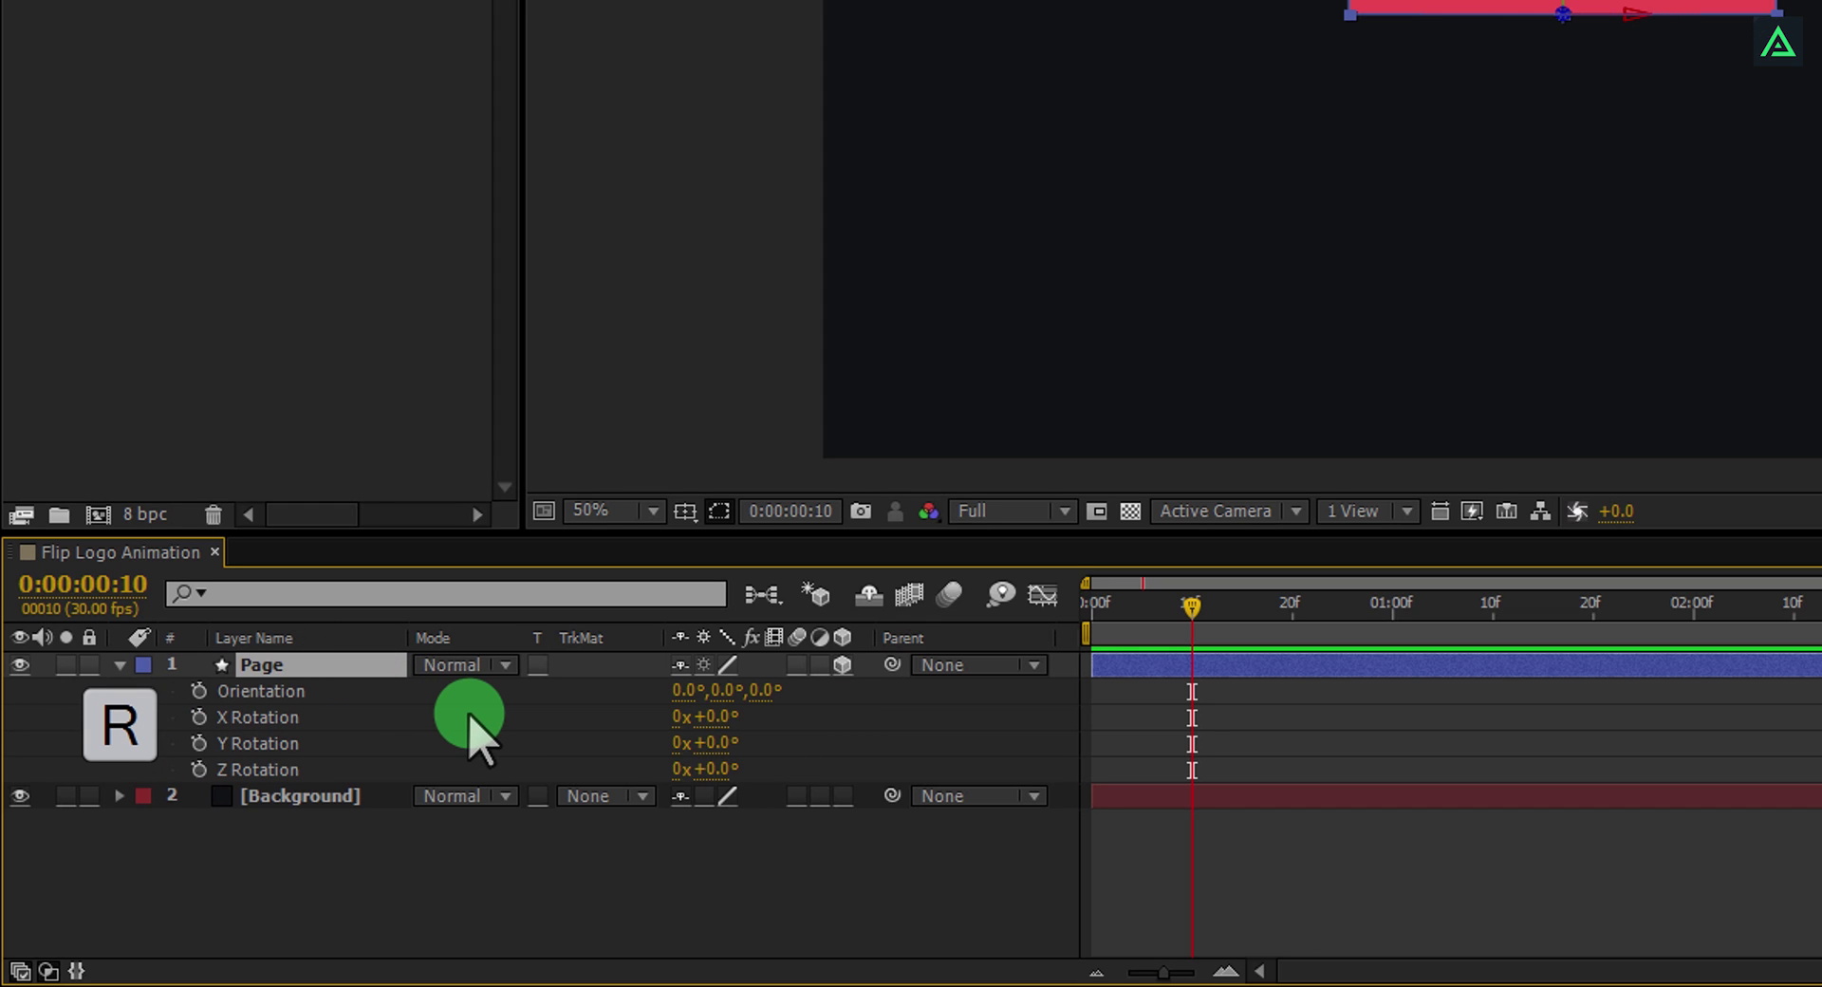
click(201, 718)
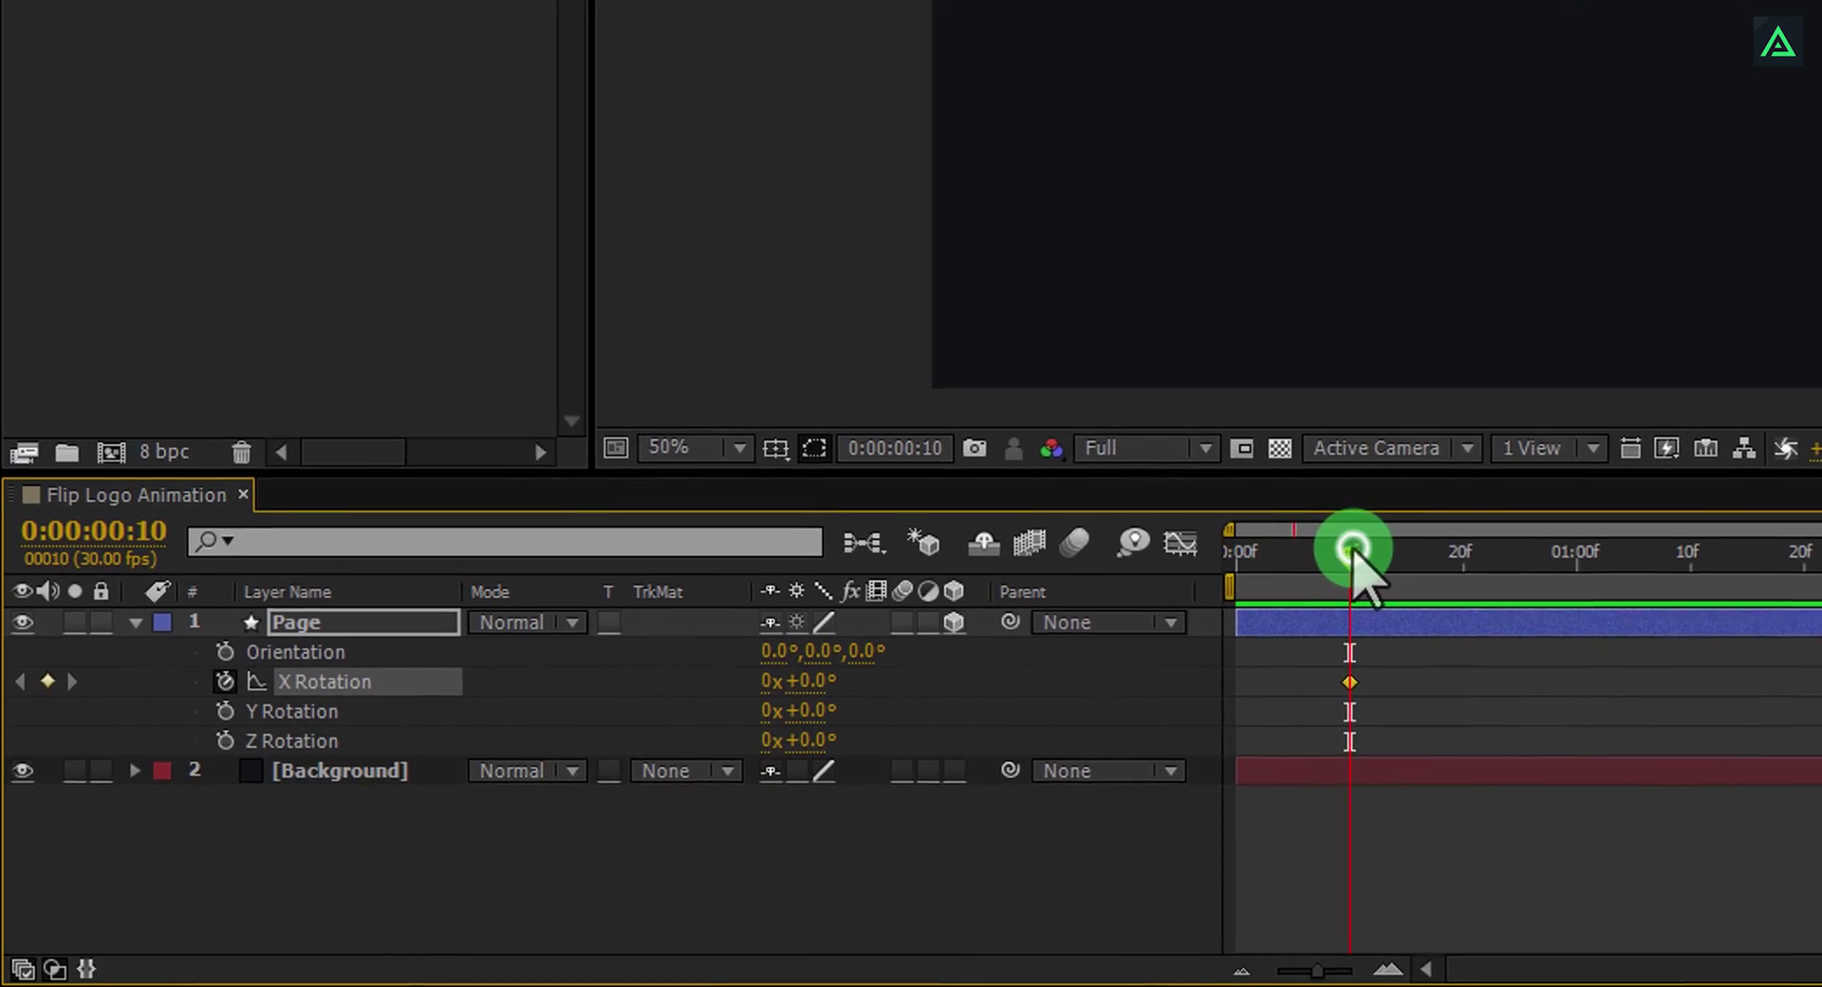
drag(1352, 560, 1575, 560)
click(1552, 632)
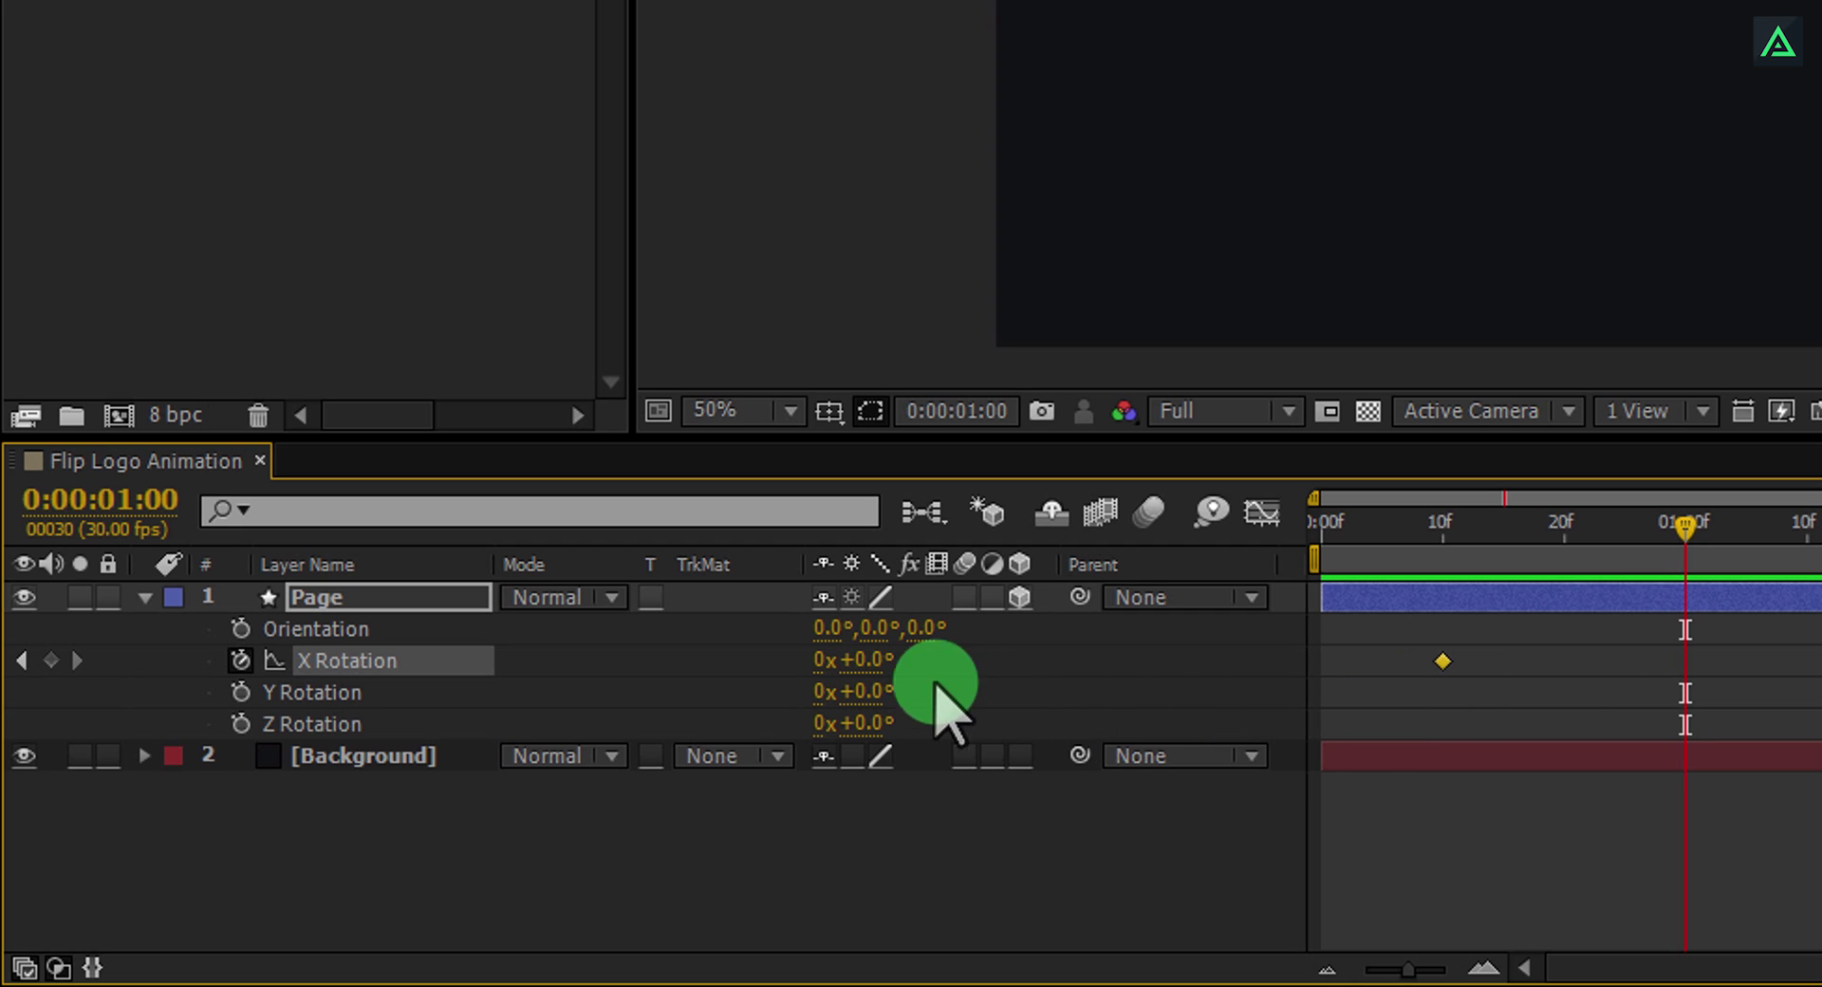
click(879, 658)
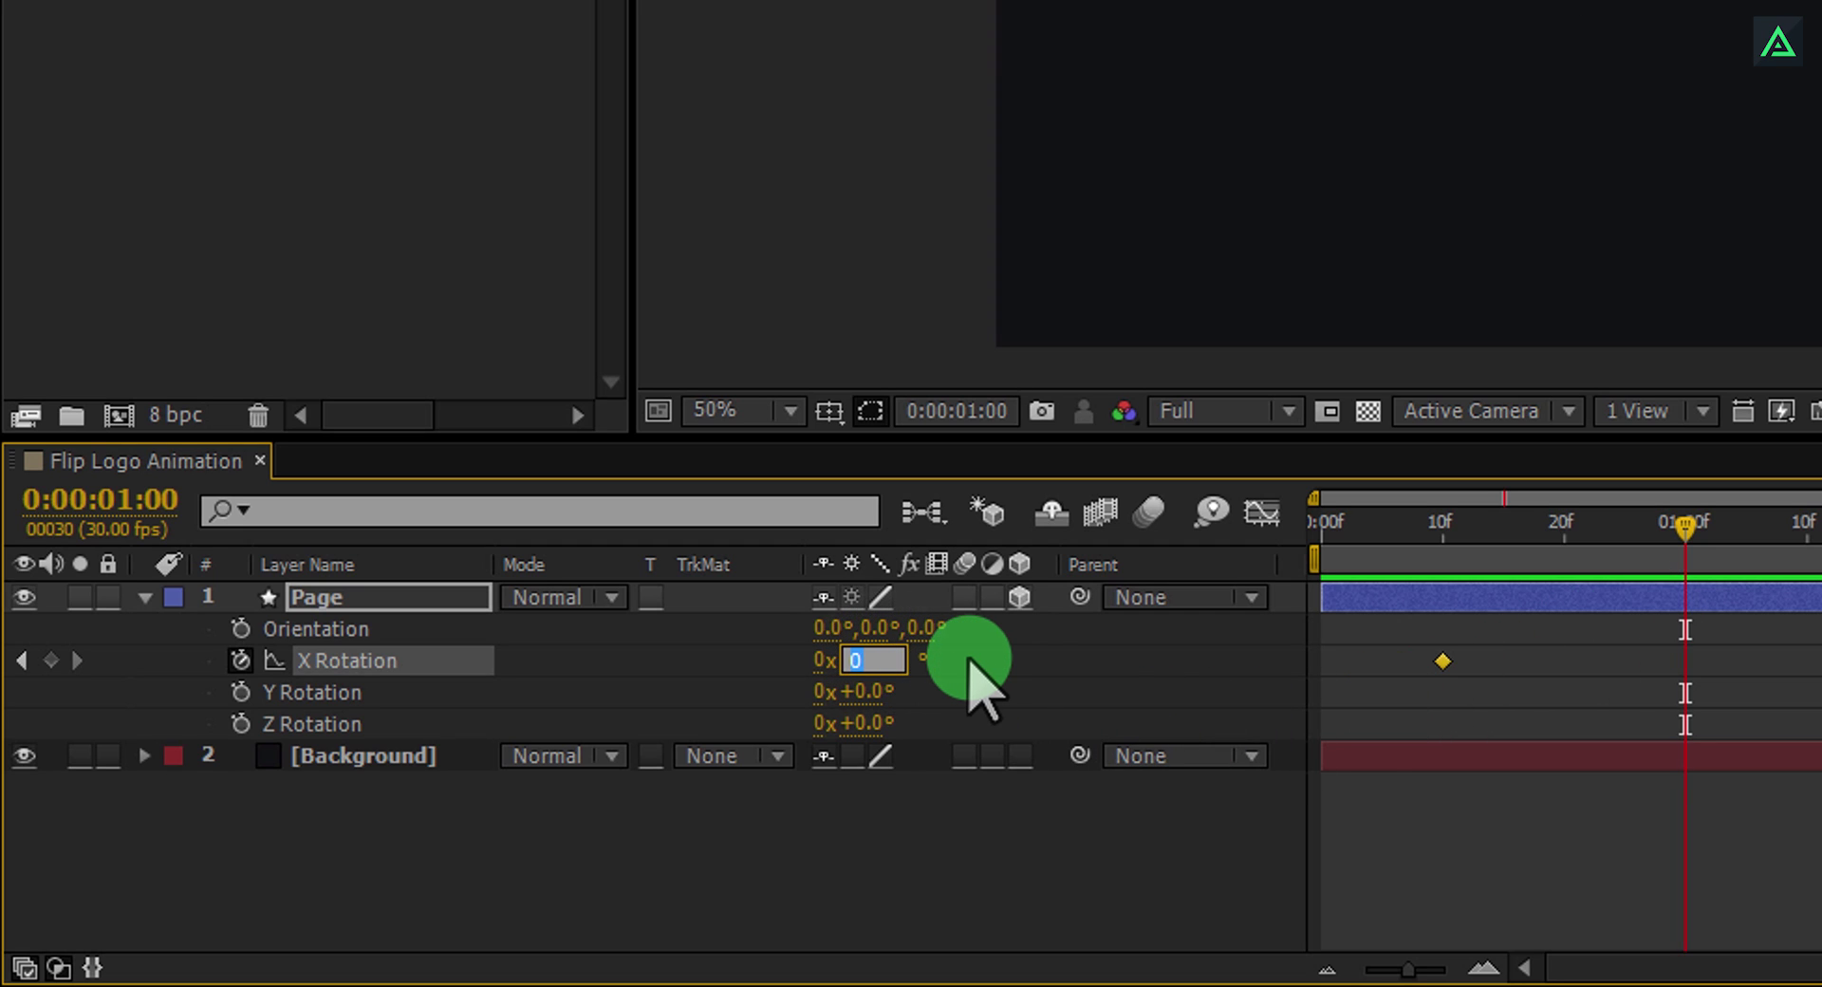
text(180)
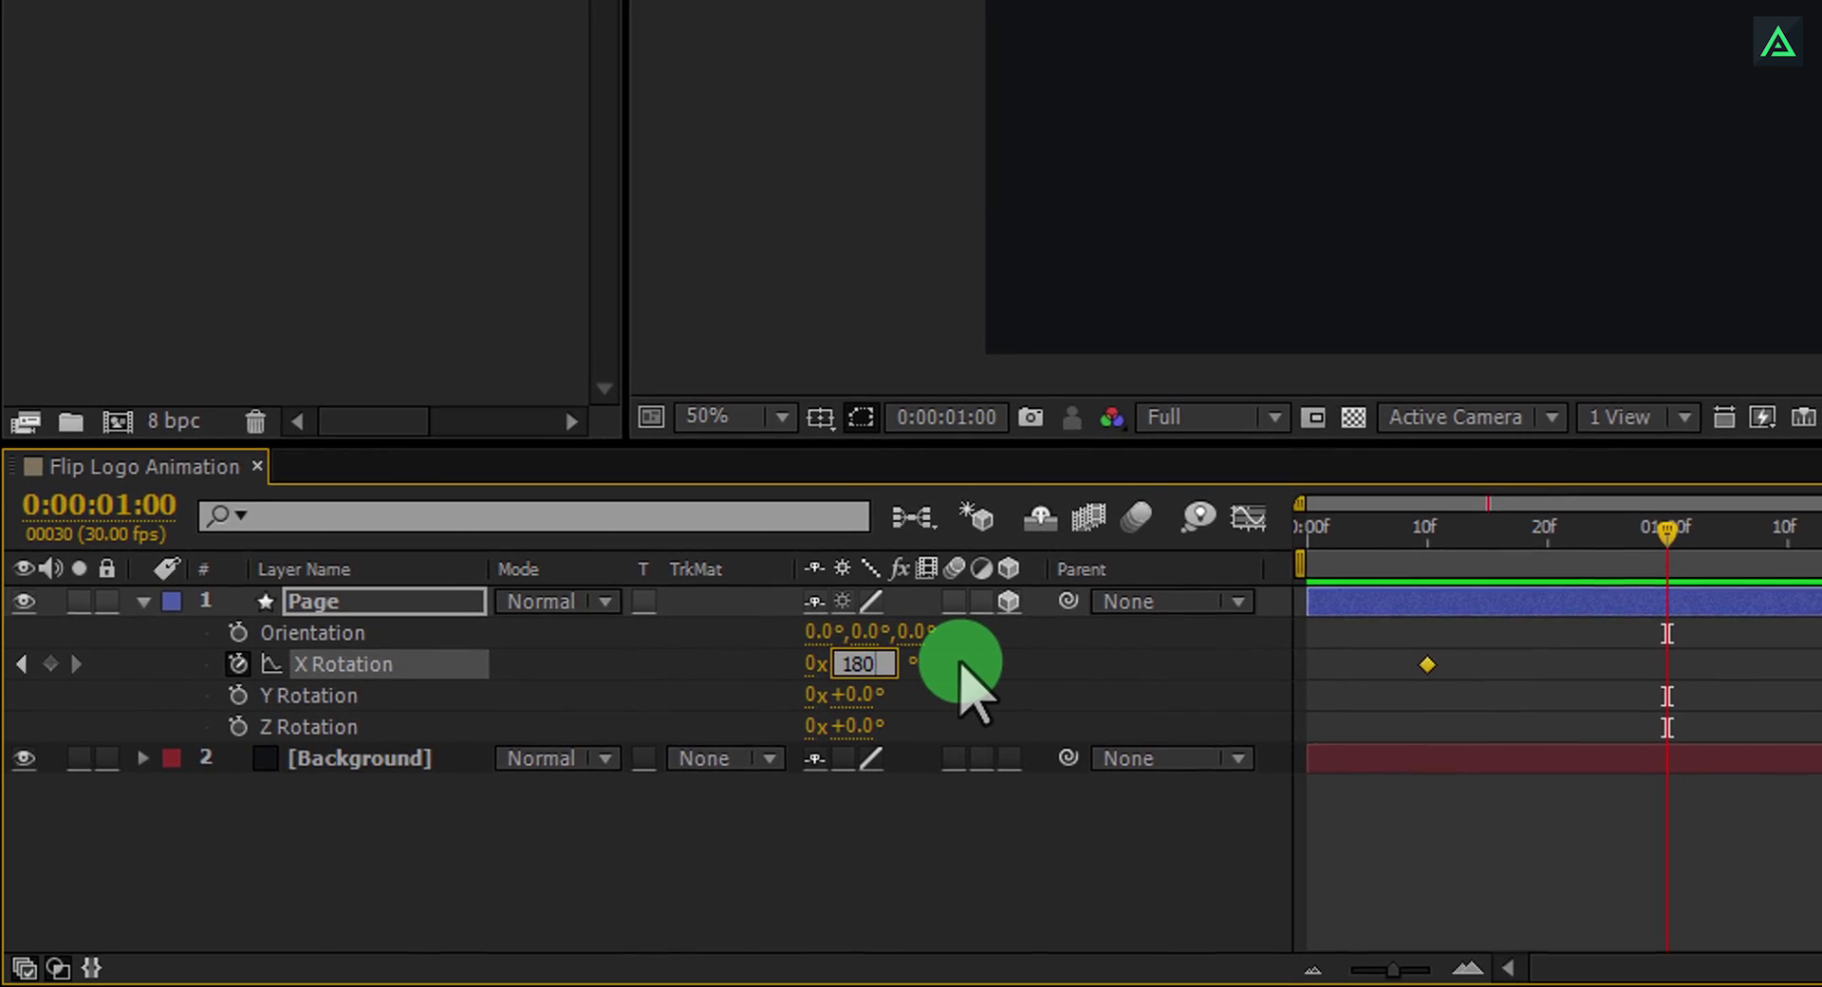
key(Return)
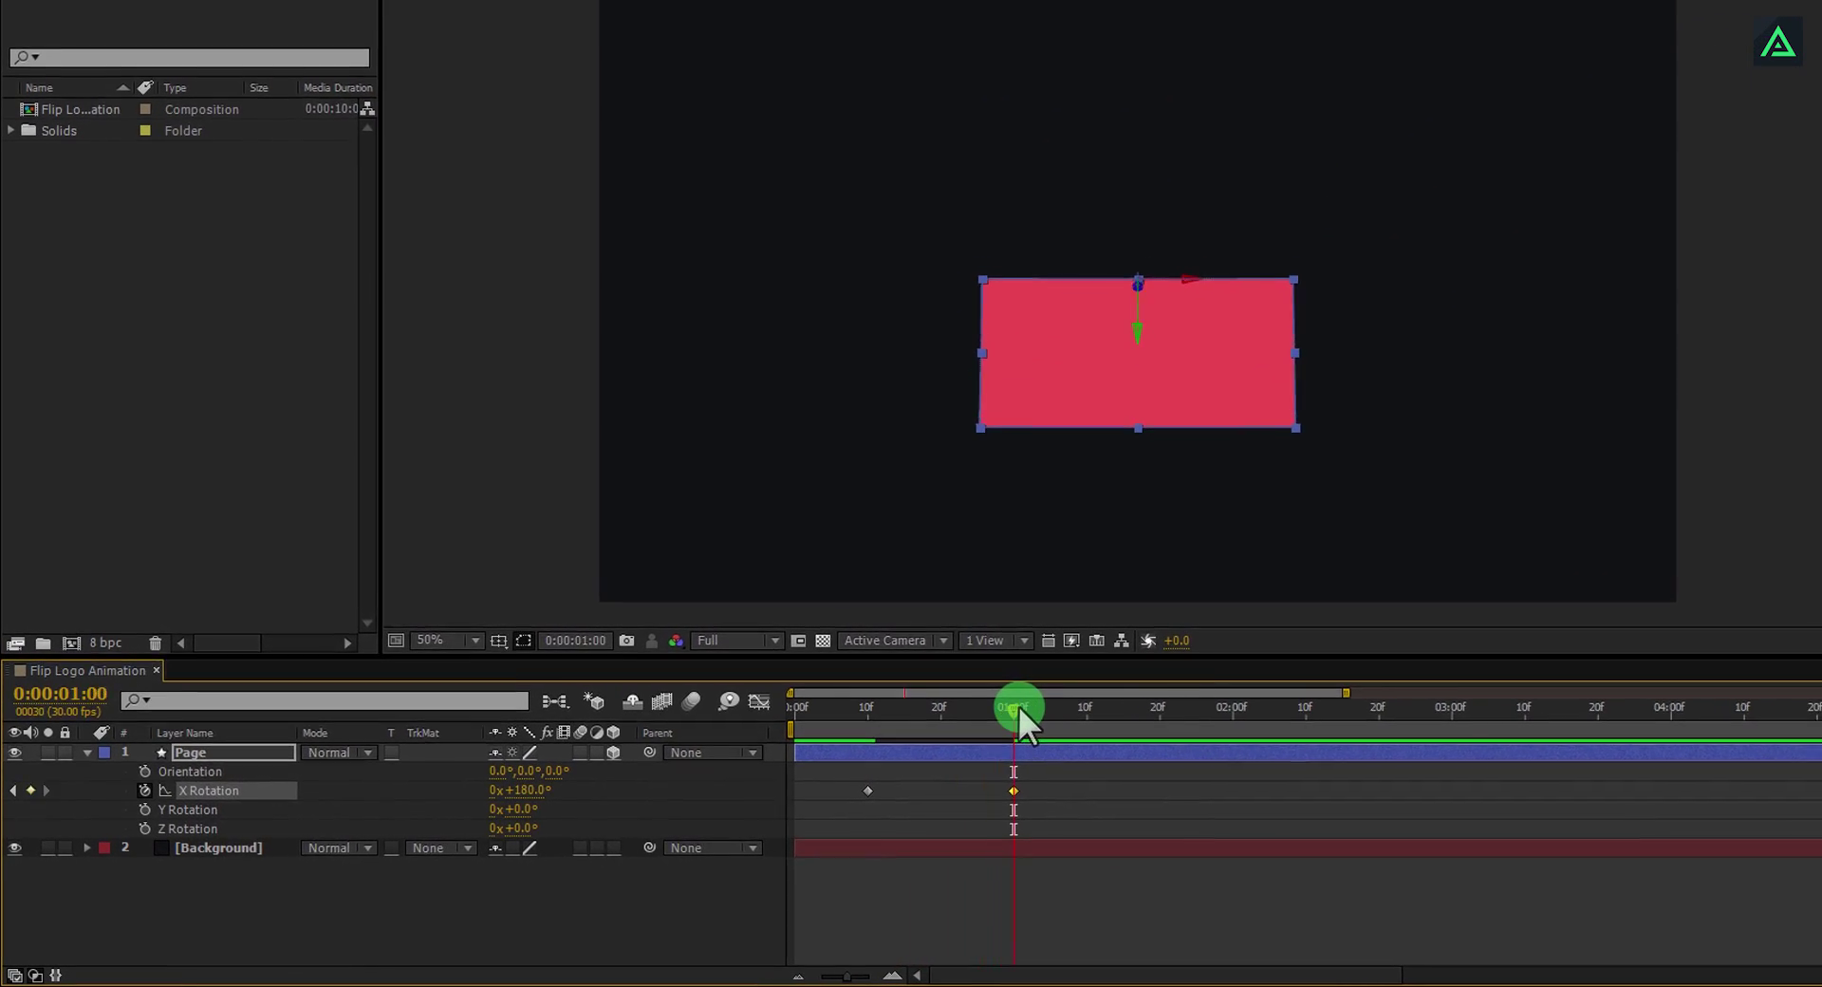
drag(1018, 706, 874, 732)
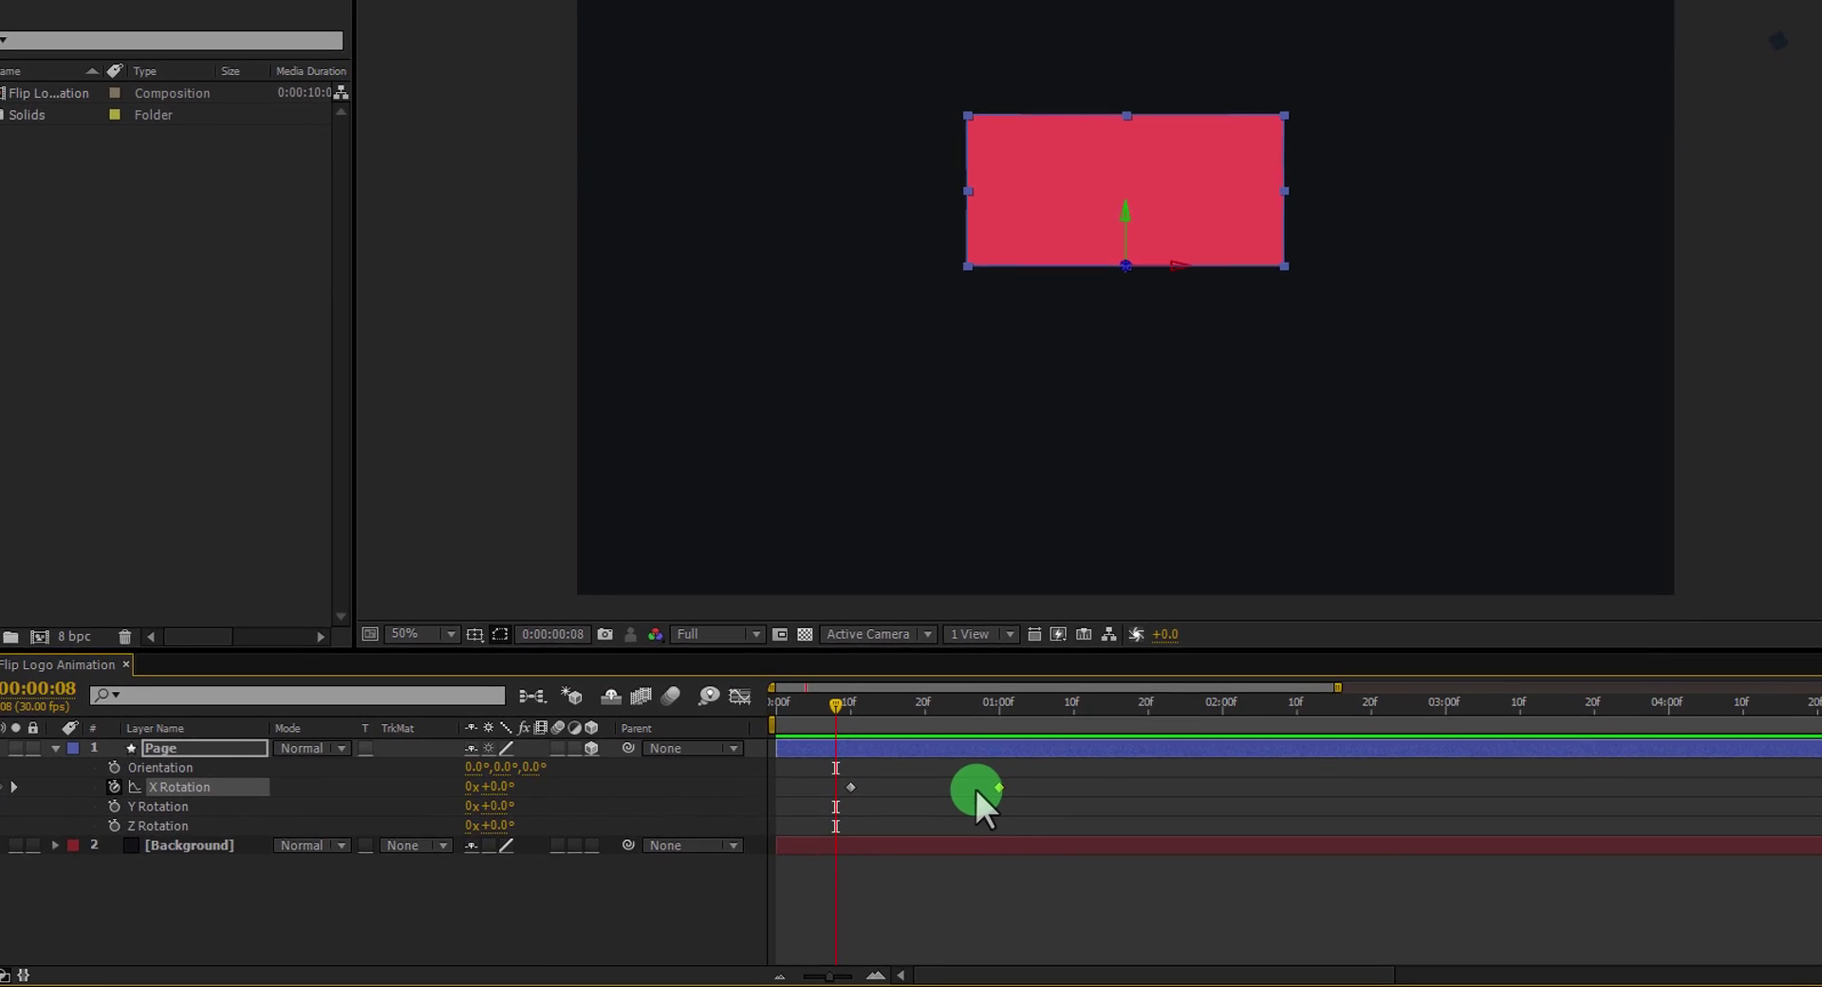
Easy Ease both X Rotation keyframes, give the end keyframe 72.54% influence in the Graph Editor, and preview.
drag(1048, 776, 844, 809)
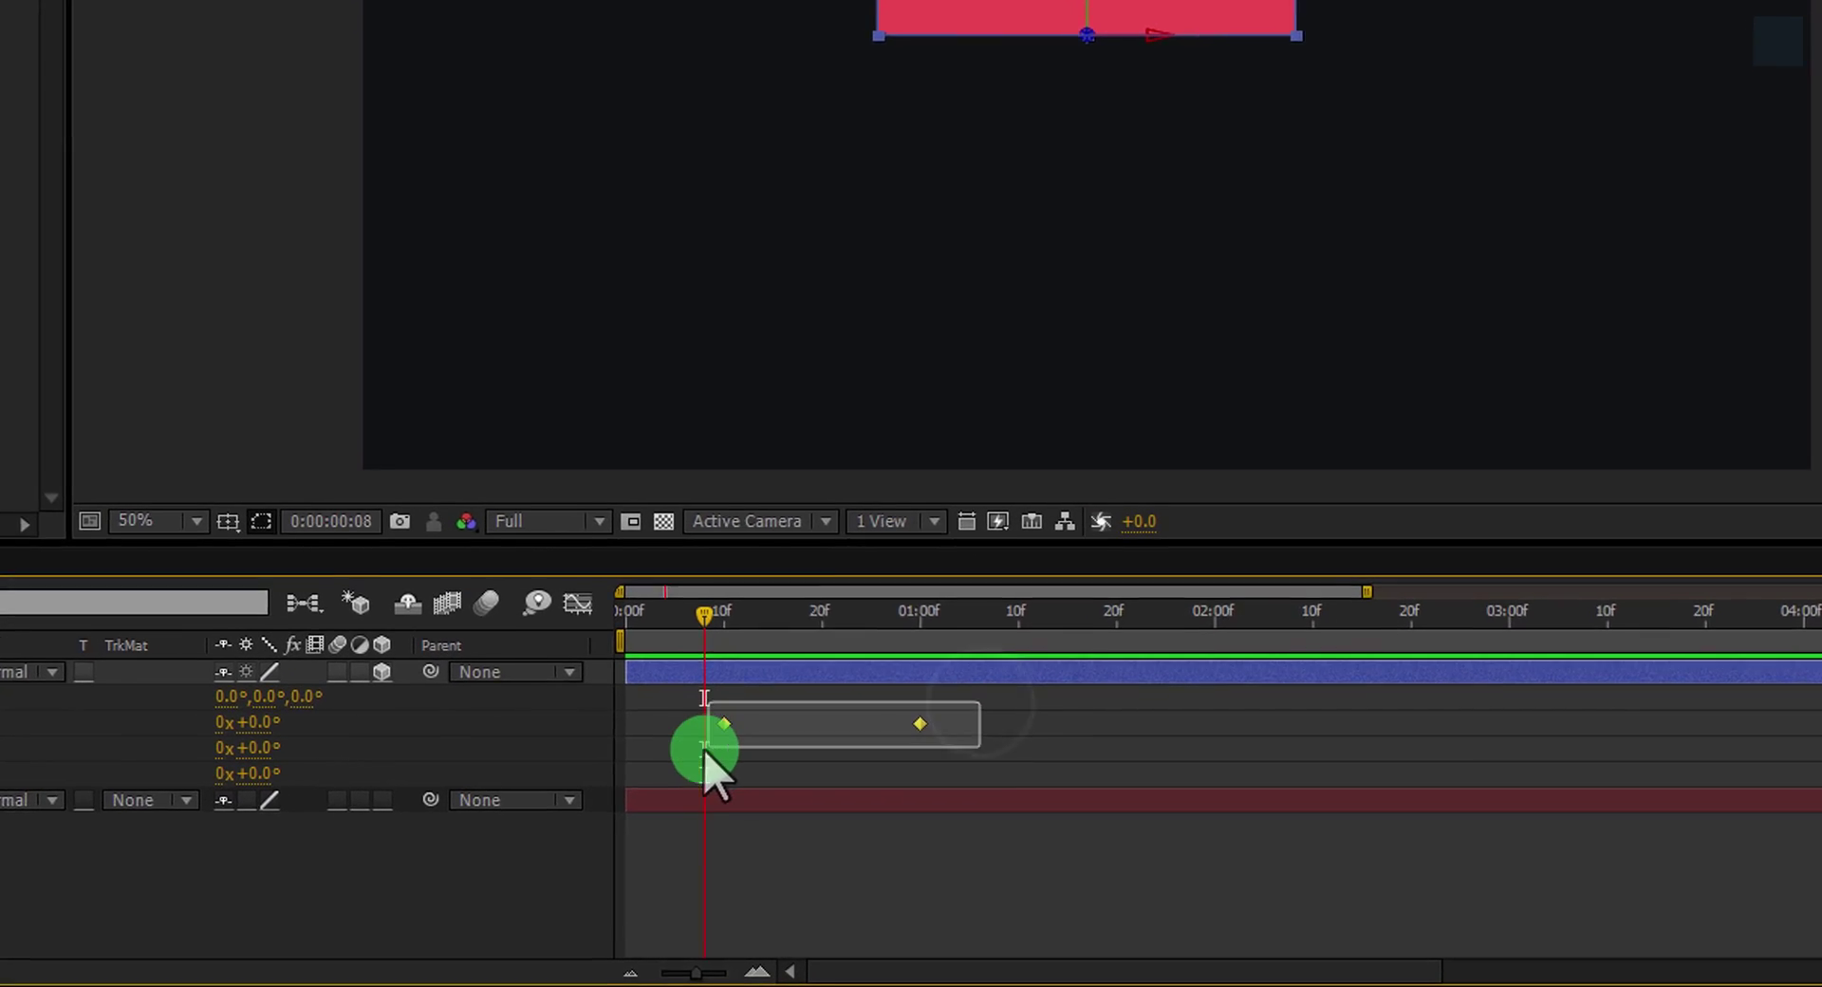
drag(704, 750, 708, 751)
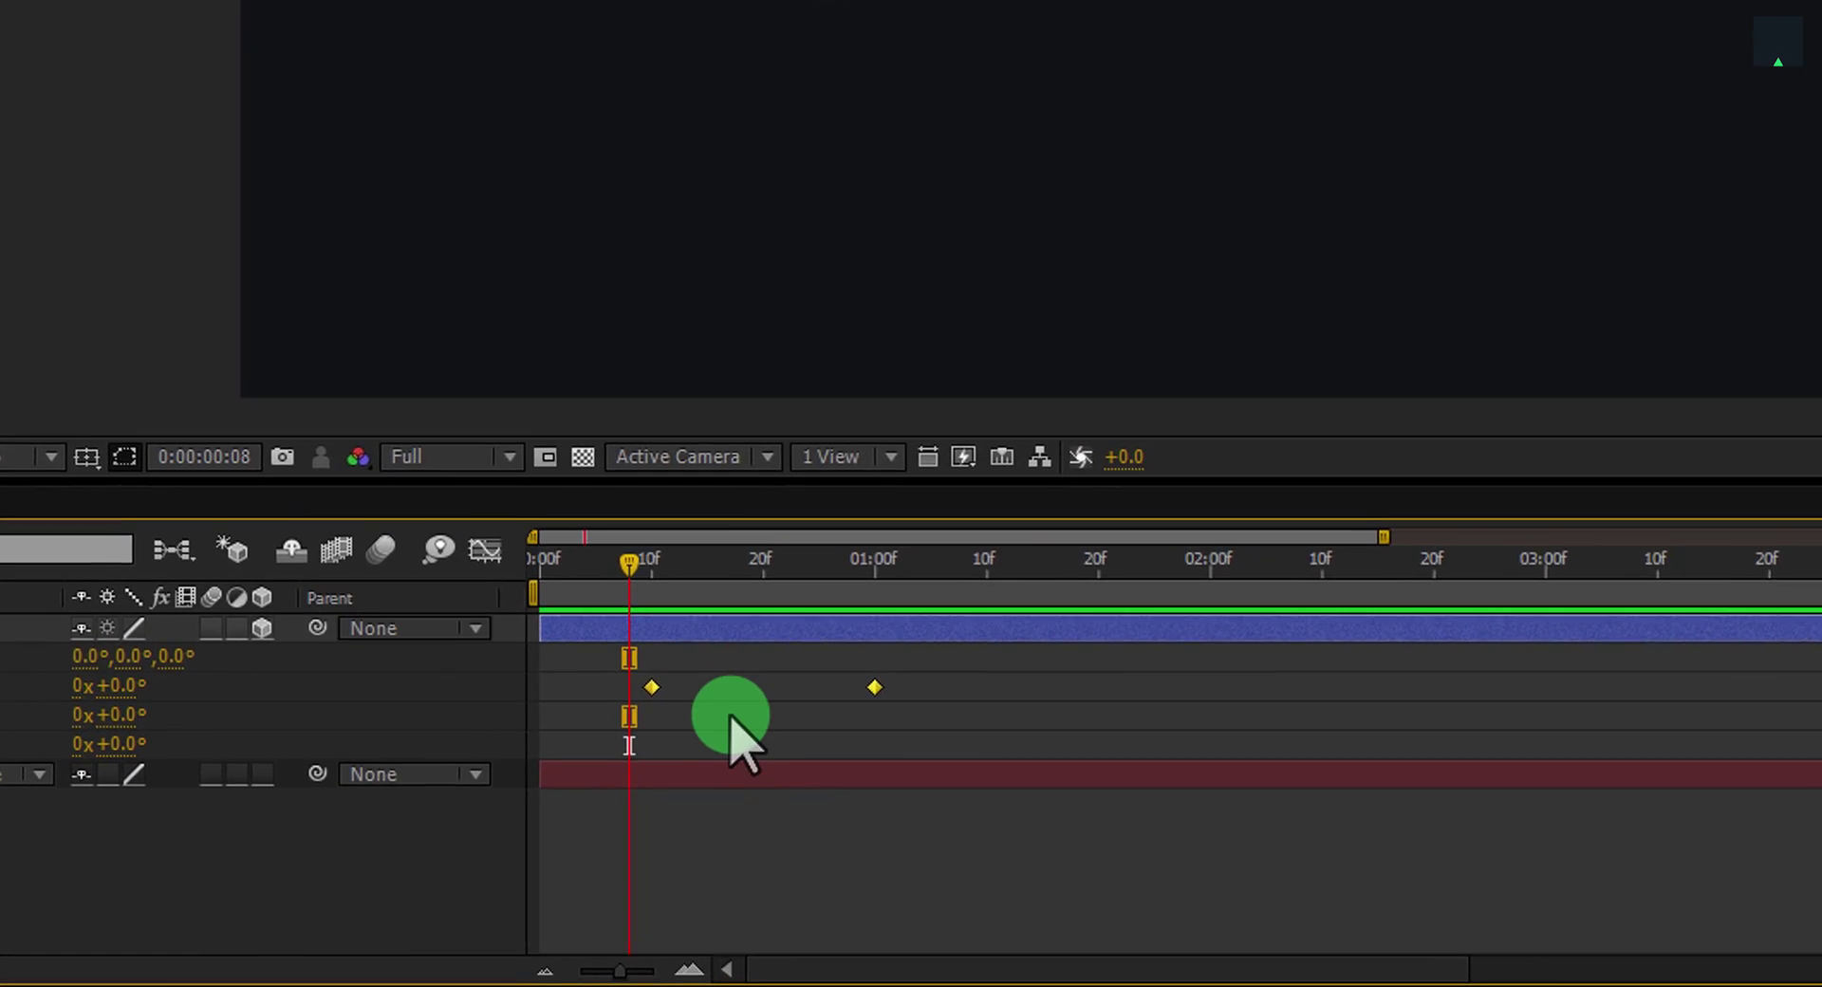
key(F9)
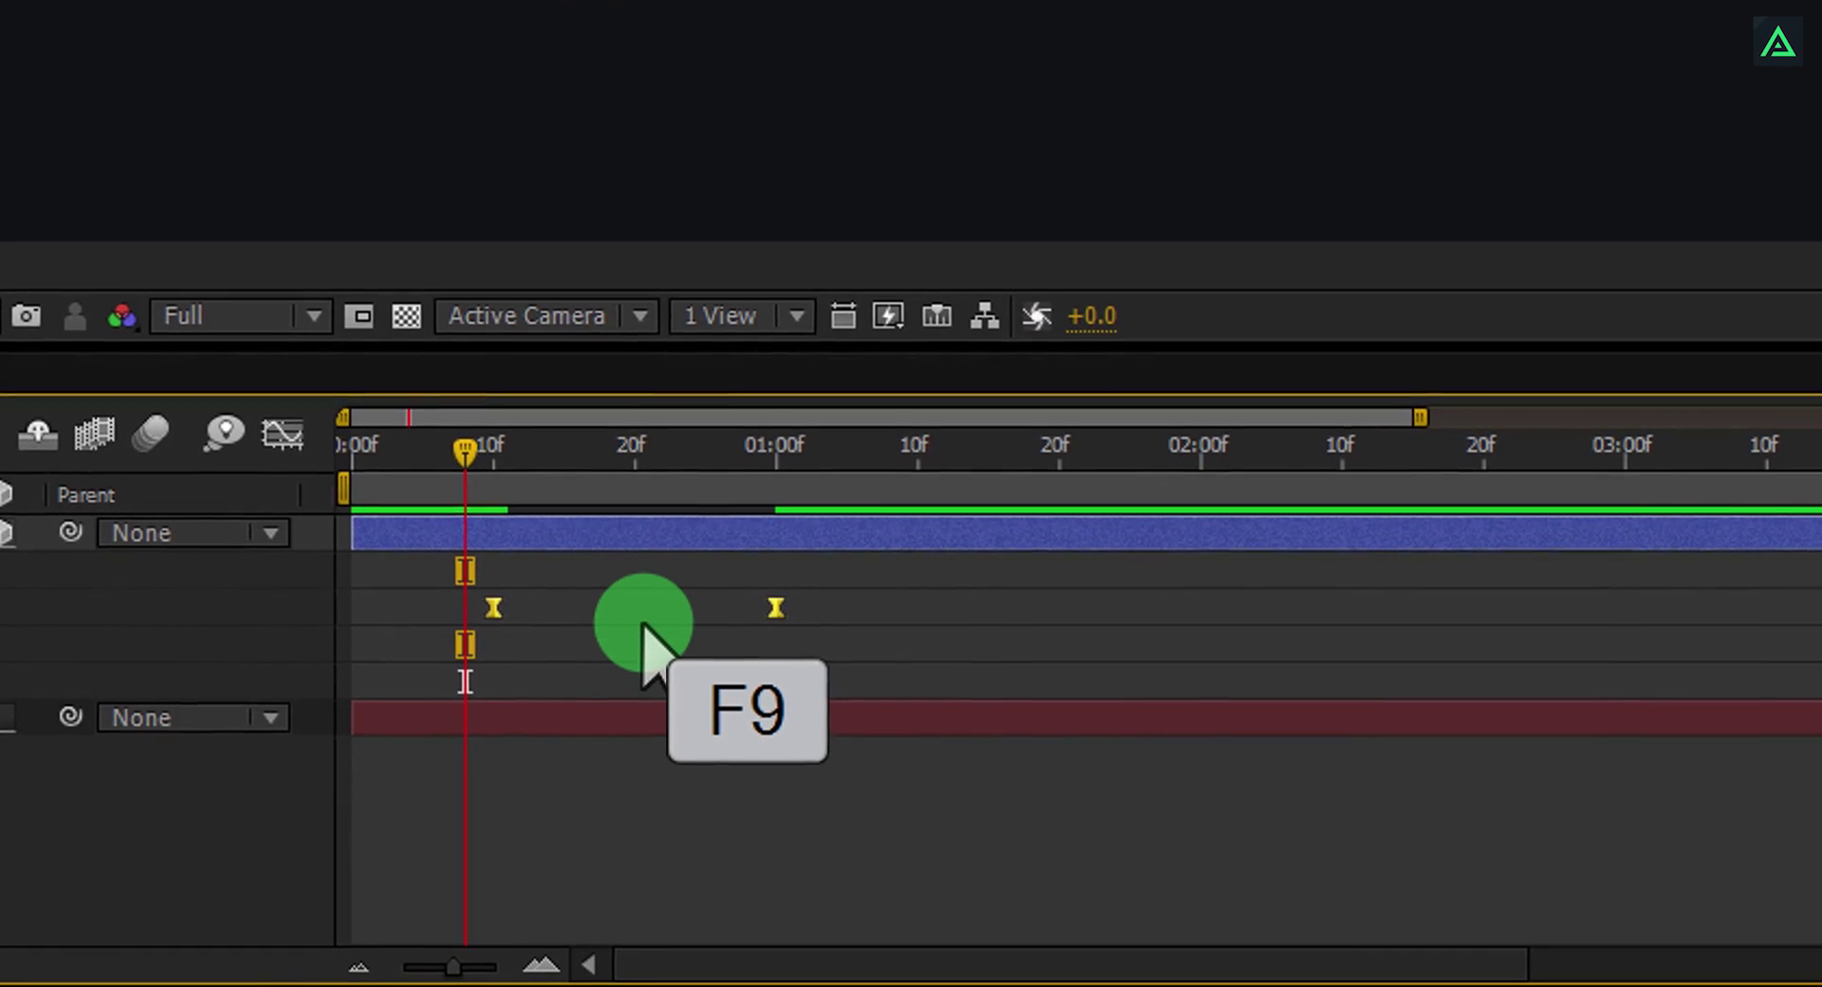
click(278, 438)
drag(806, 770, 645, 854)
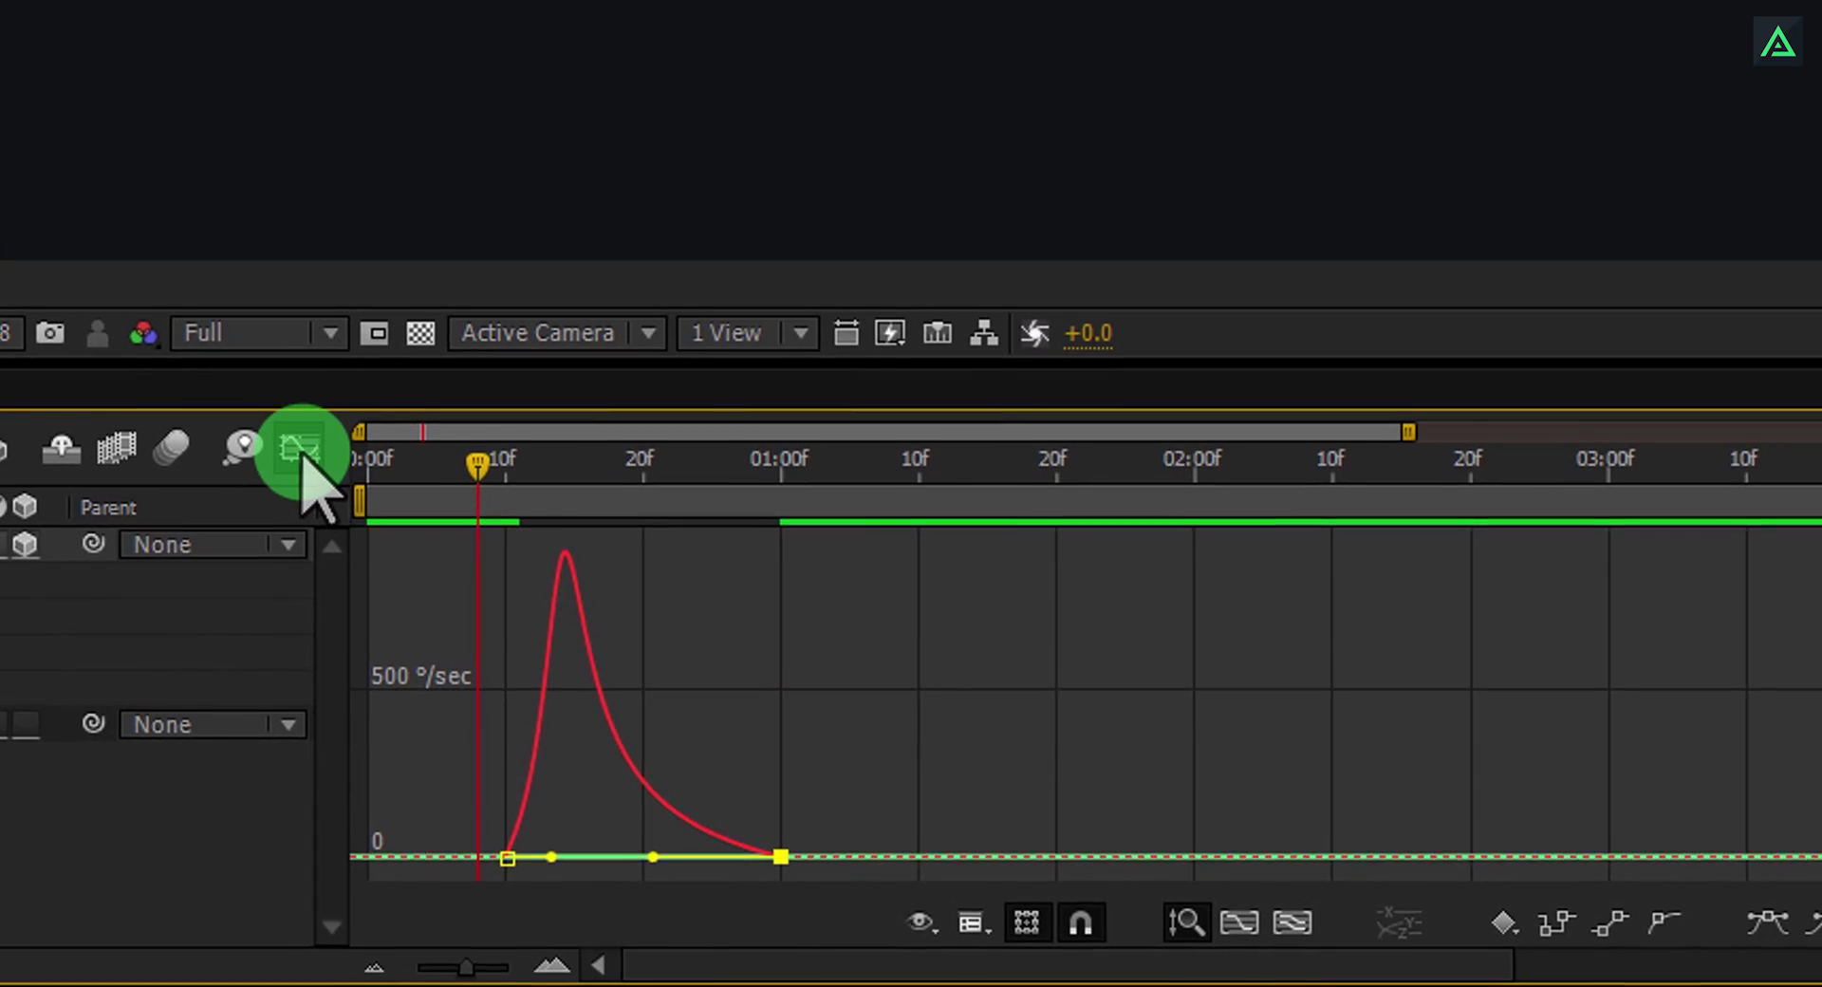
click(280, 434)
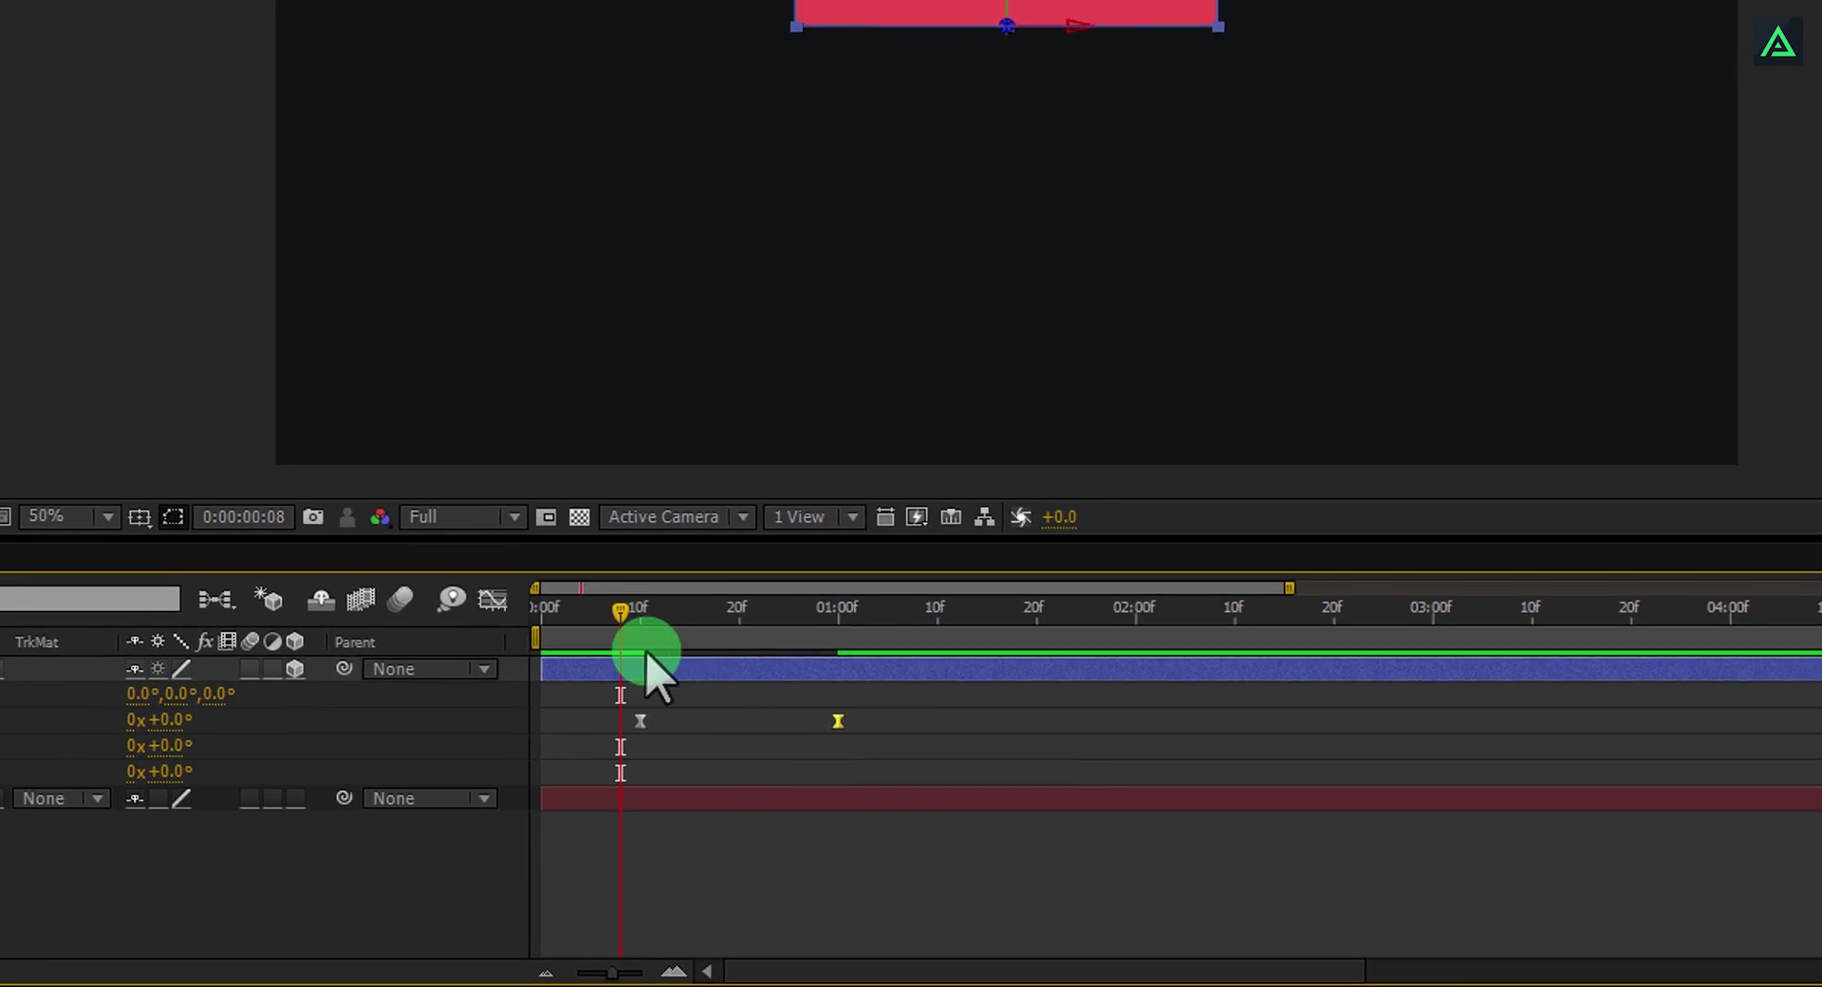
drag(646, 652, 811, 647)
drag(789, 734, 710, 759)
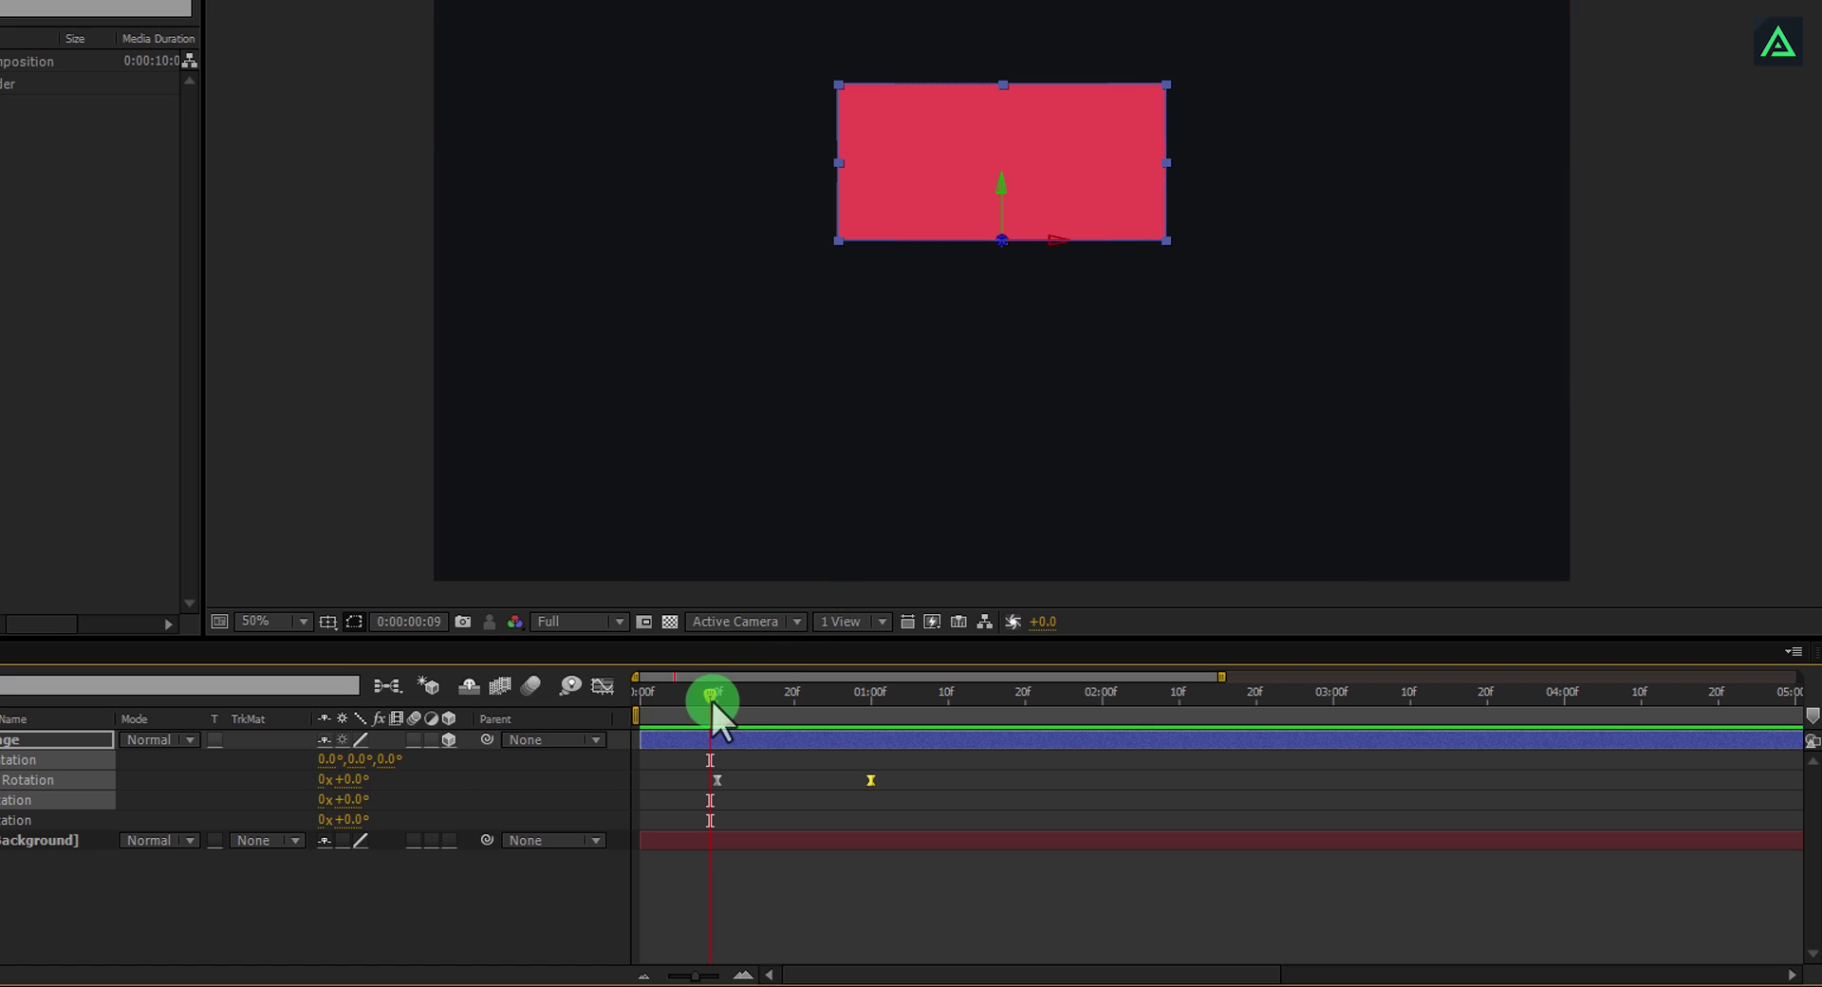
Search Effects & Presets for 'hue' and drop Hue/Saturation onto the tilted red Page layer.
mouse_move(711, 698)
mouse_down()
mouse_move(818, 702)
mouse_move(715, 719)
mouse_up()
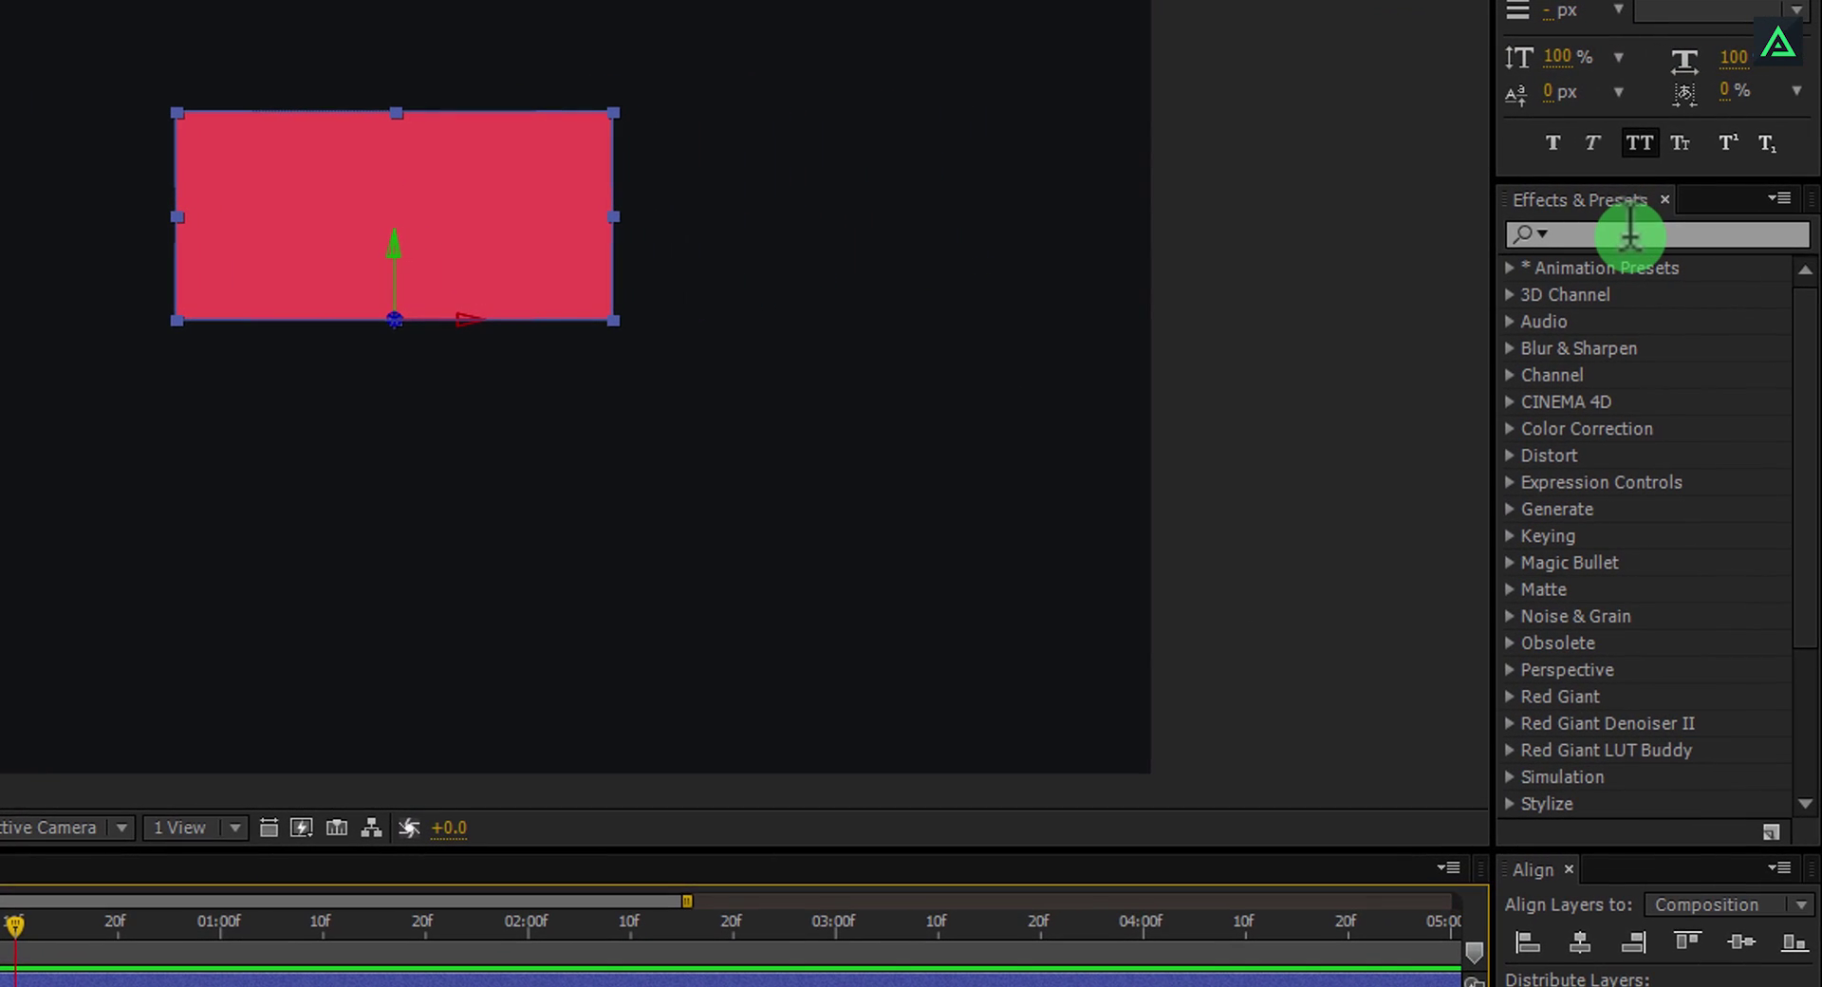
click(1629, 234)
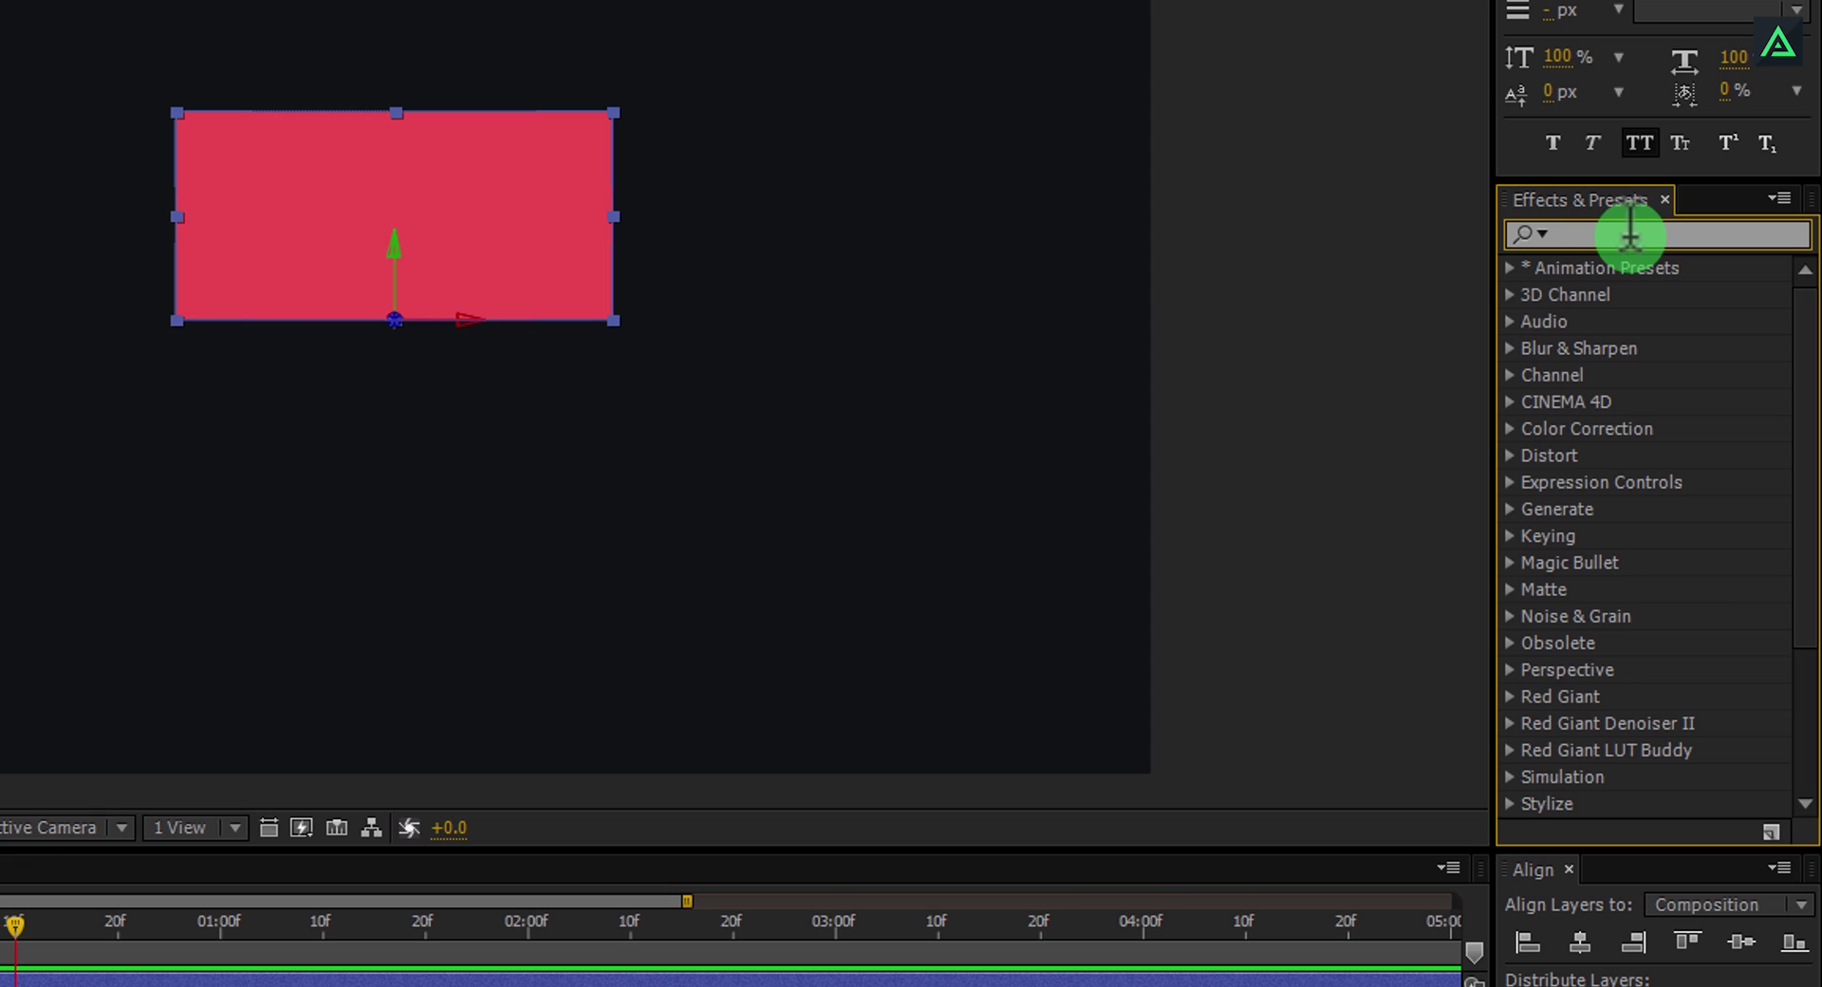
text(hue)
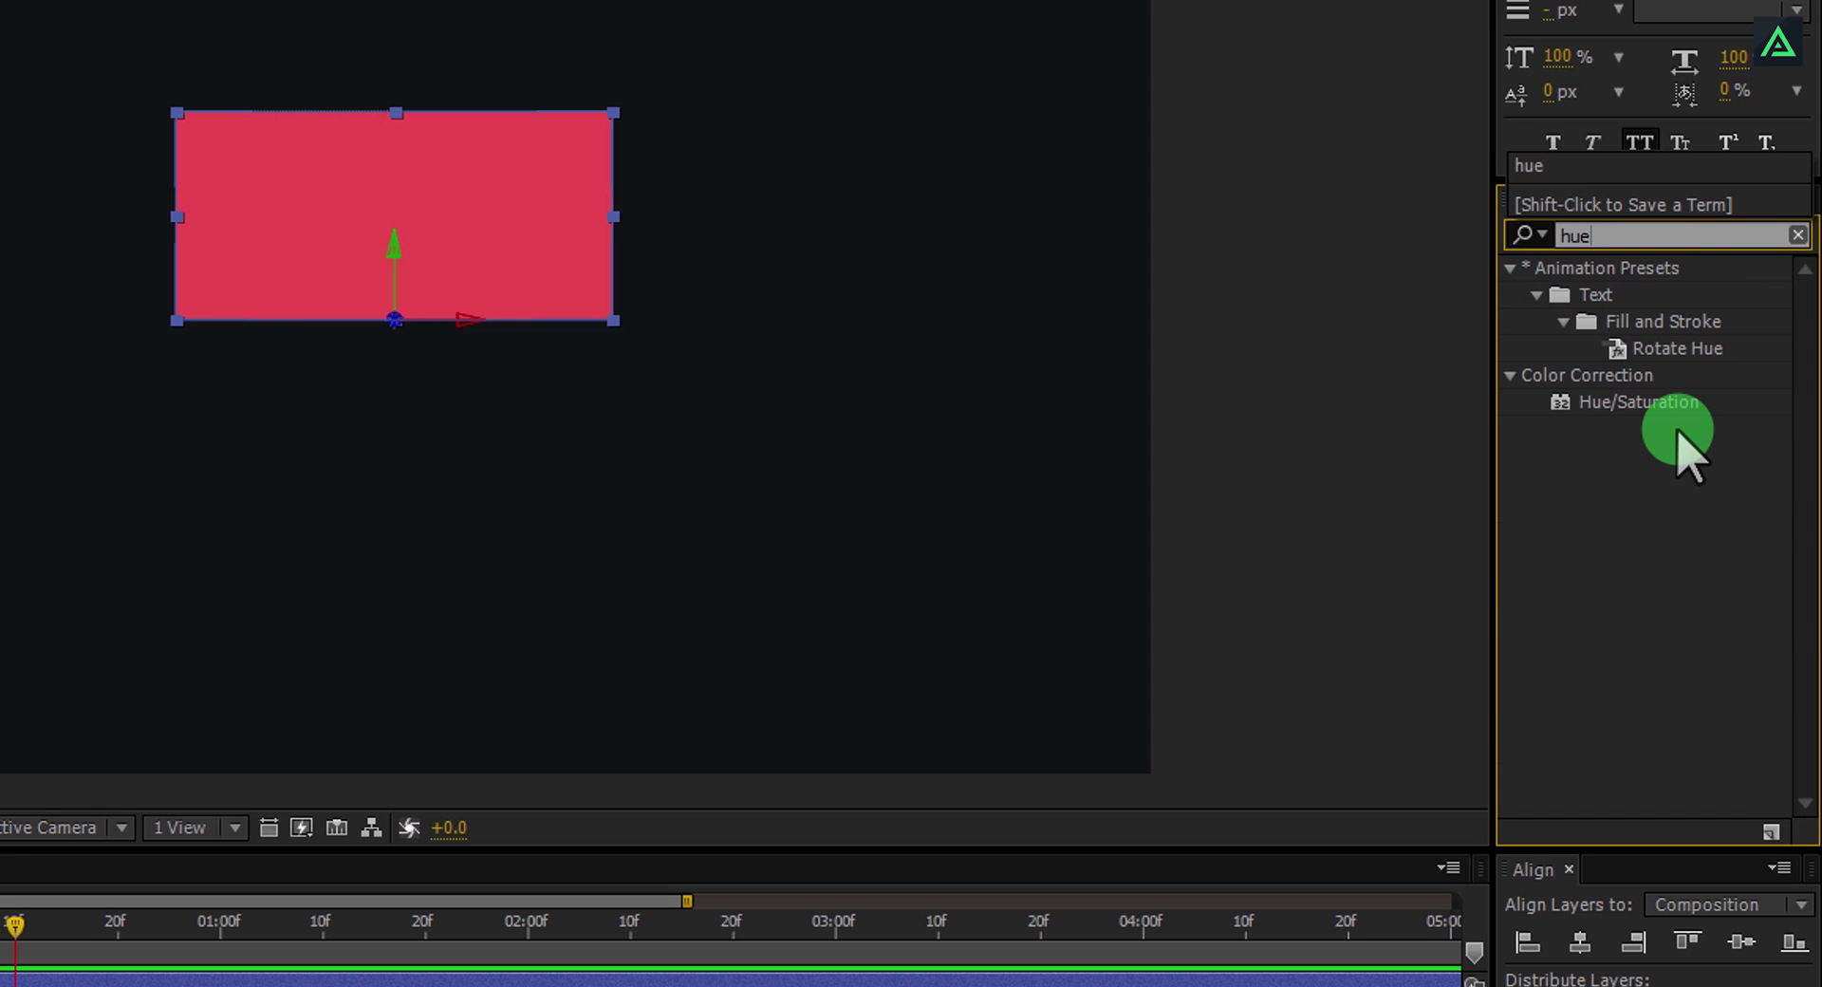
drag(1665, 401, 588, 285)
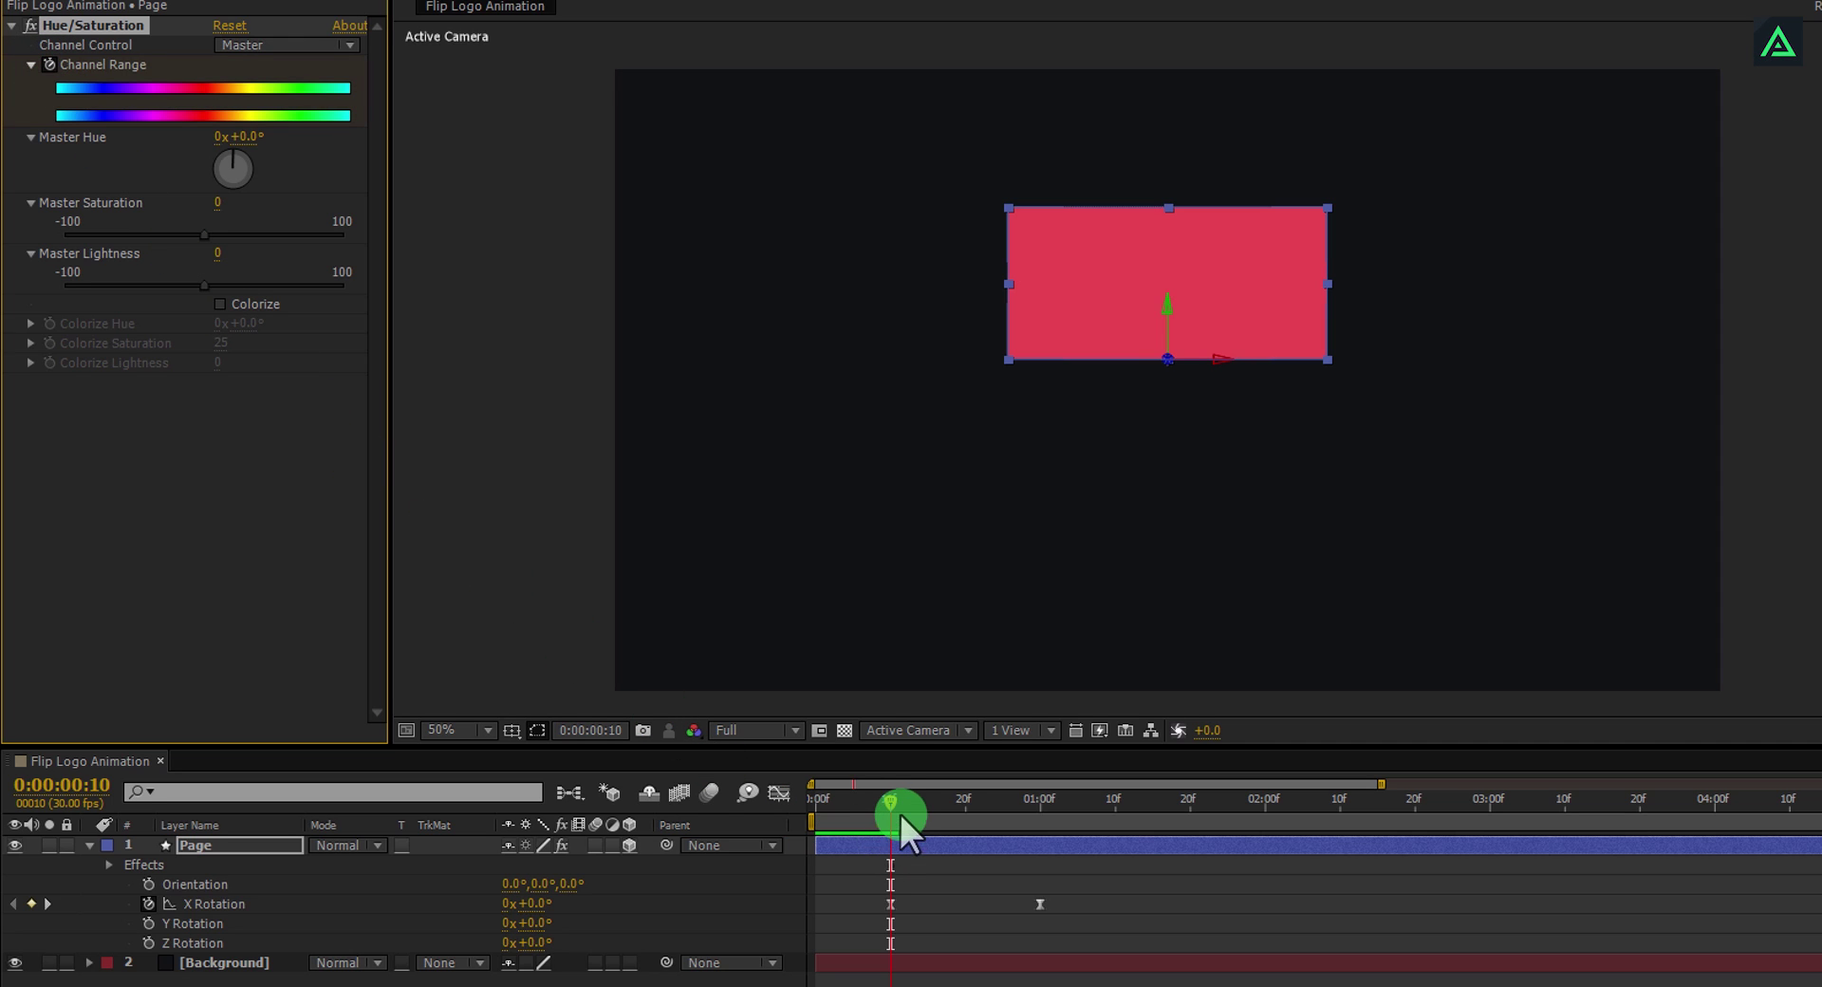
At a mid-flip frame, set the Page layer's Master Lightness to -30.
drag(905, 800, 934, 801)
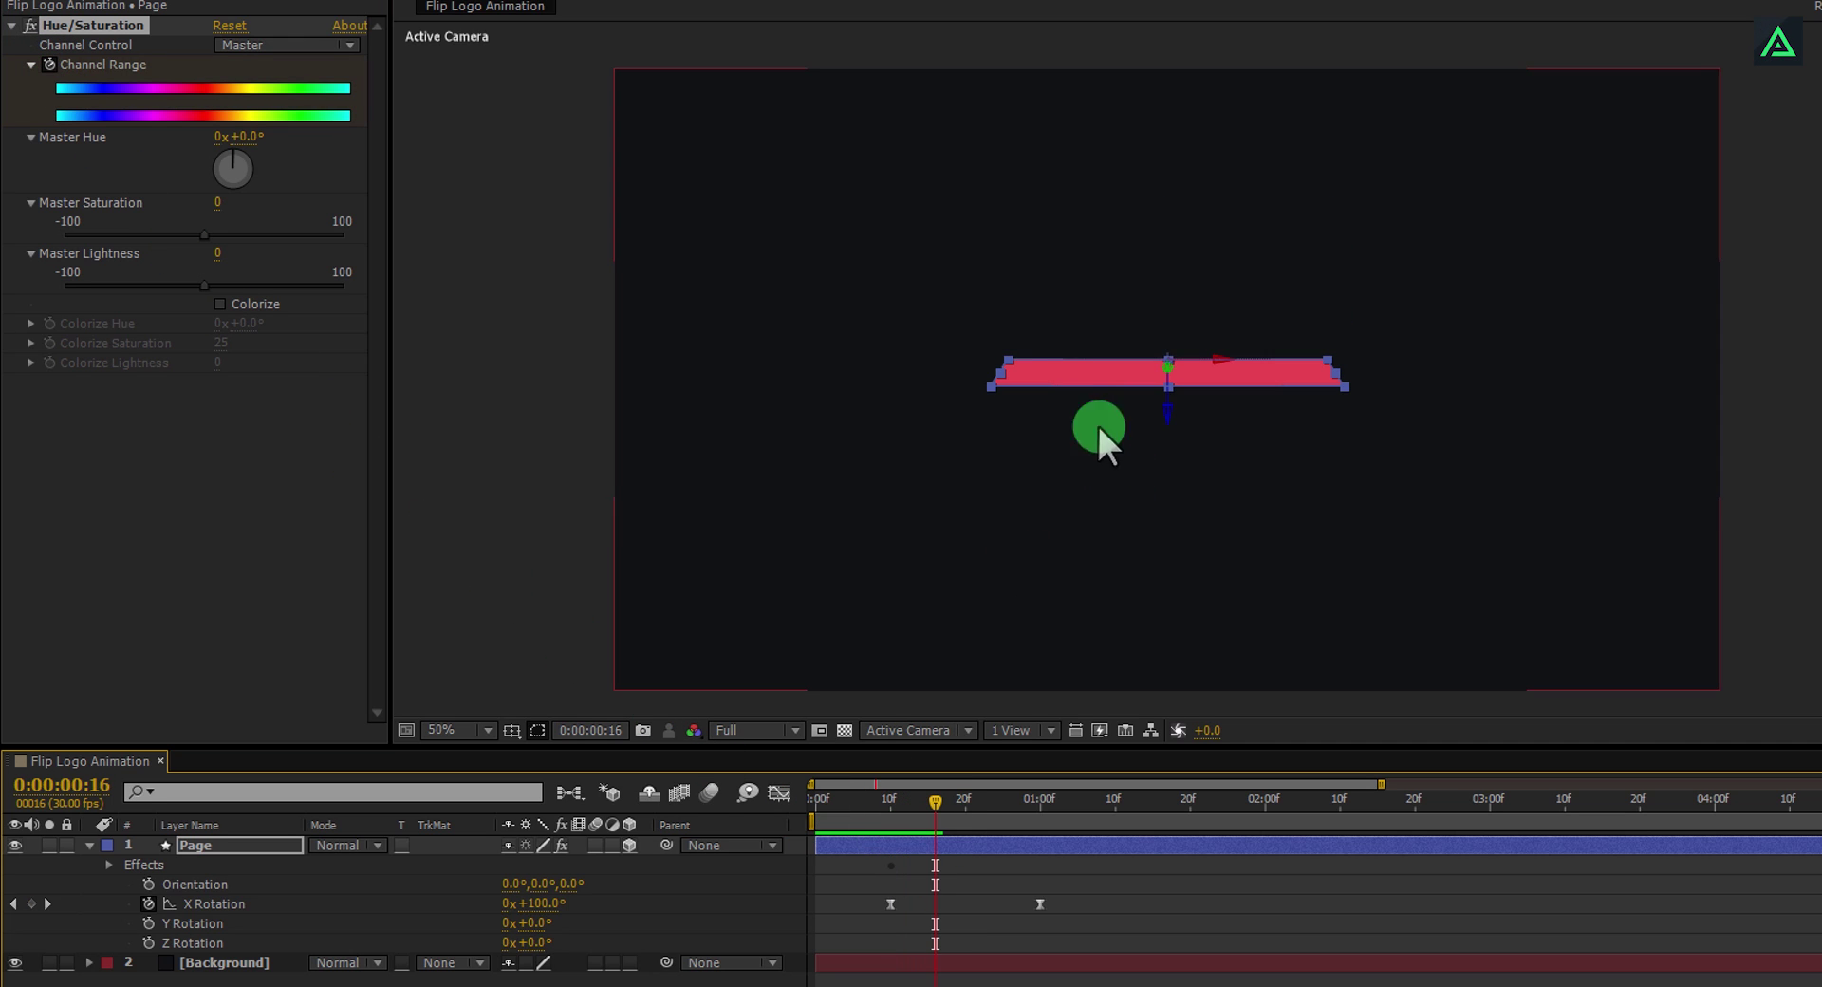
click(221, 253)
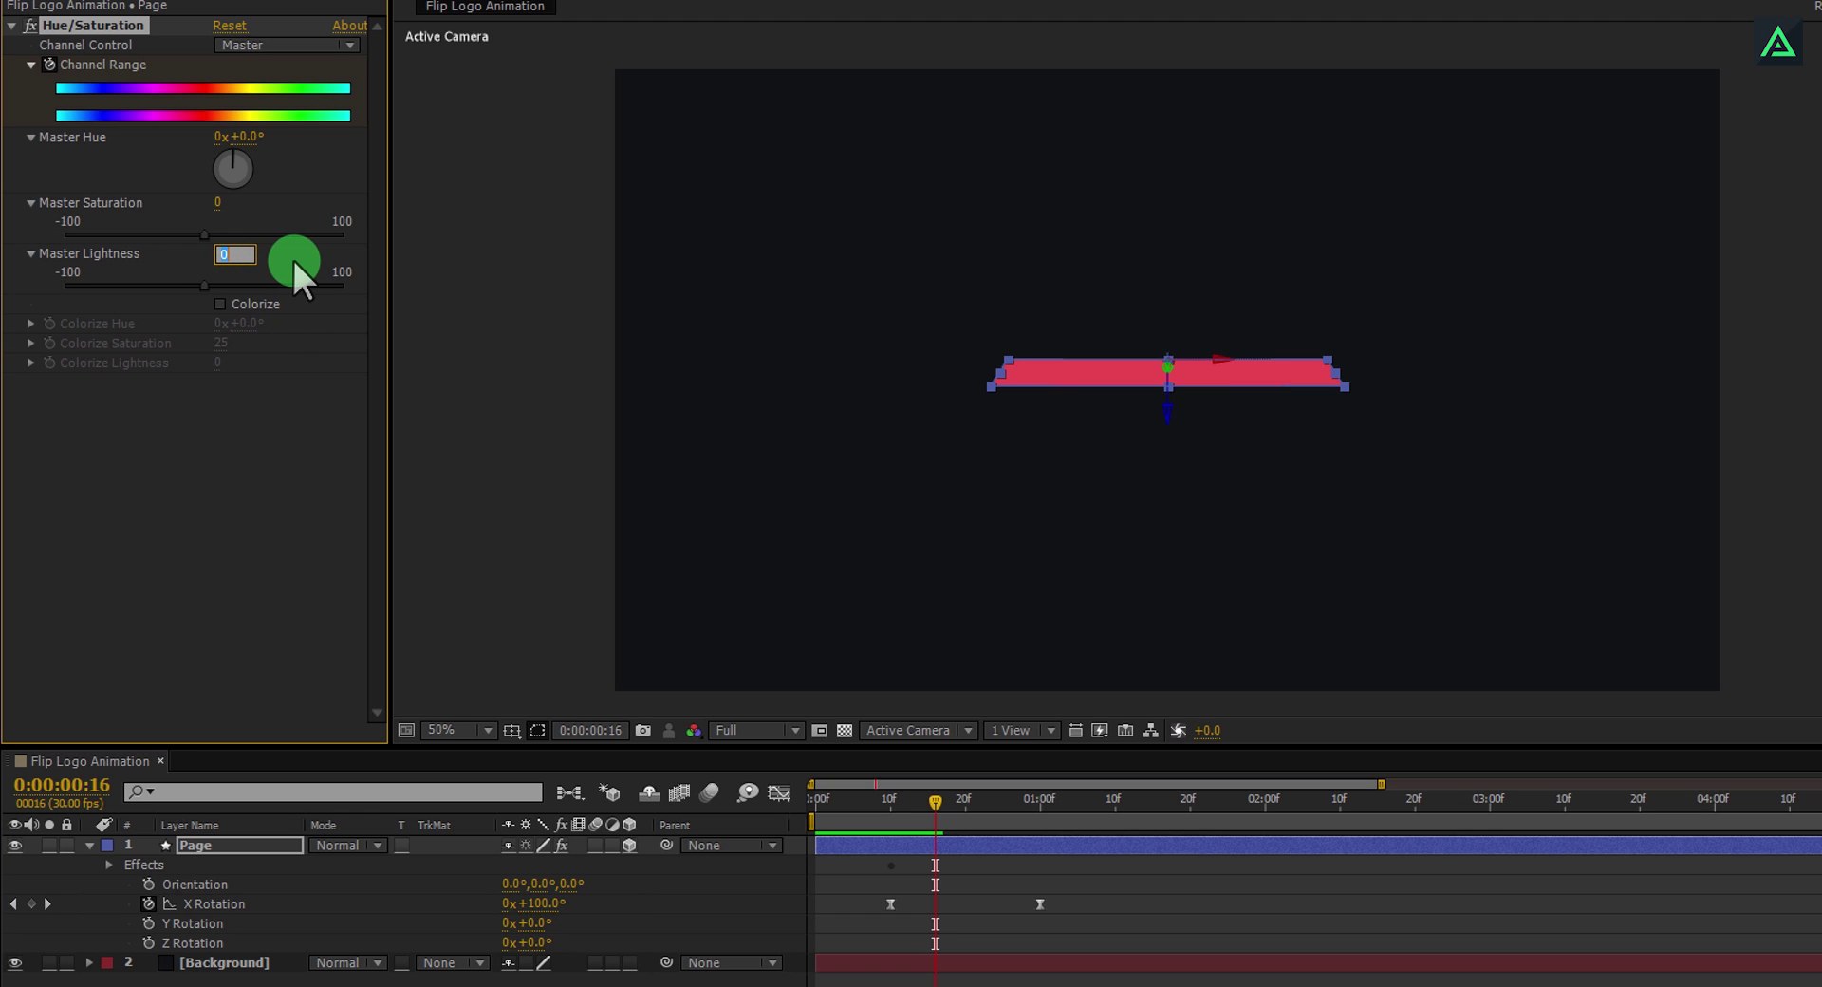
text(-30)
key(Return)
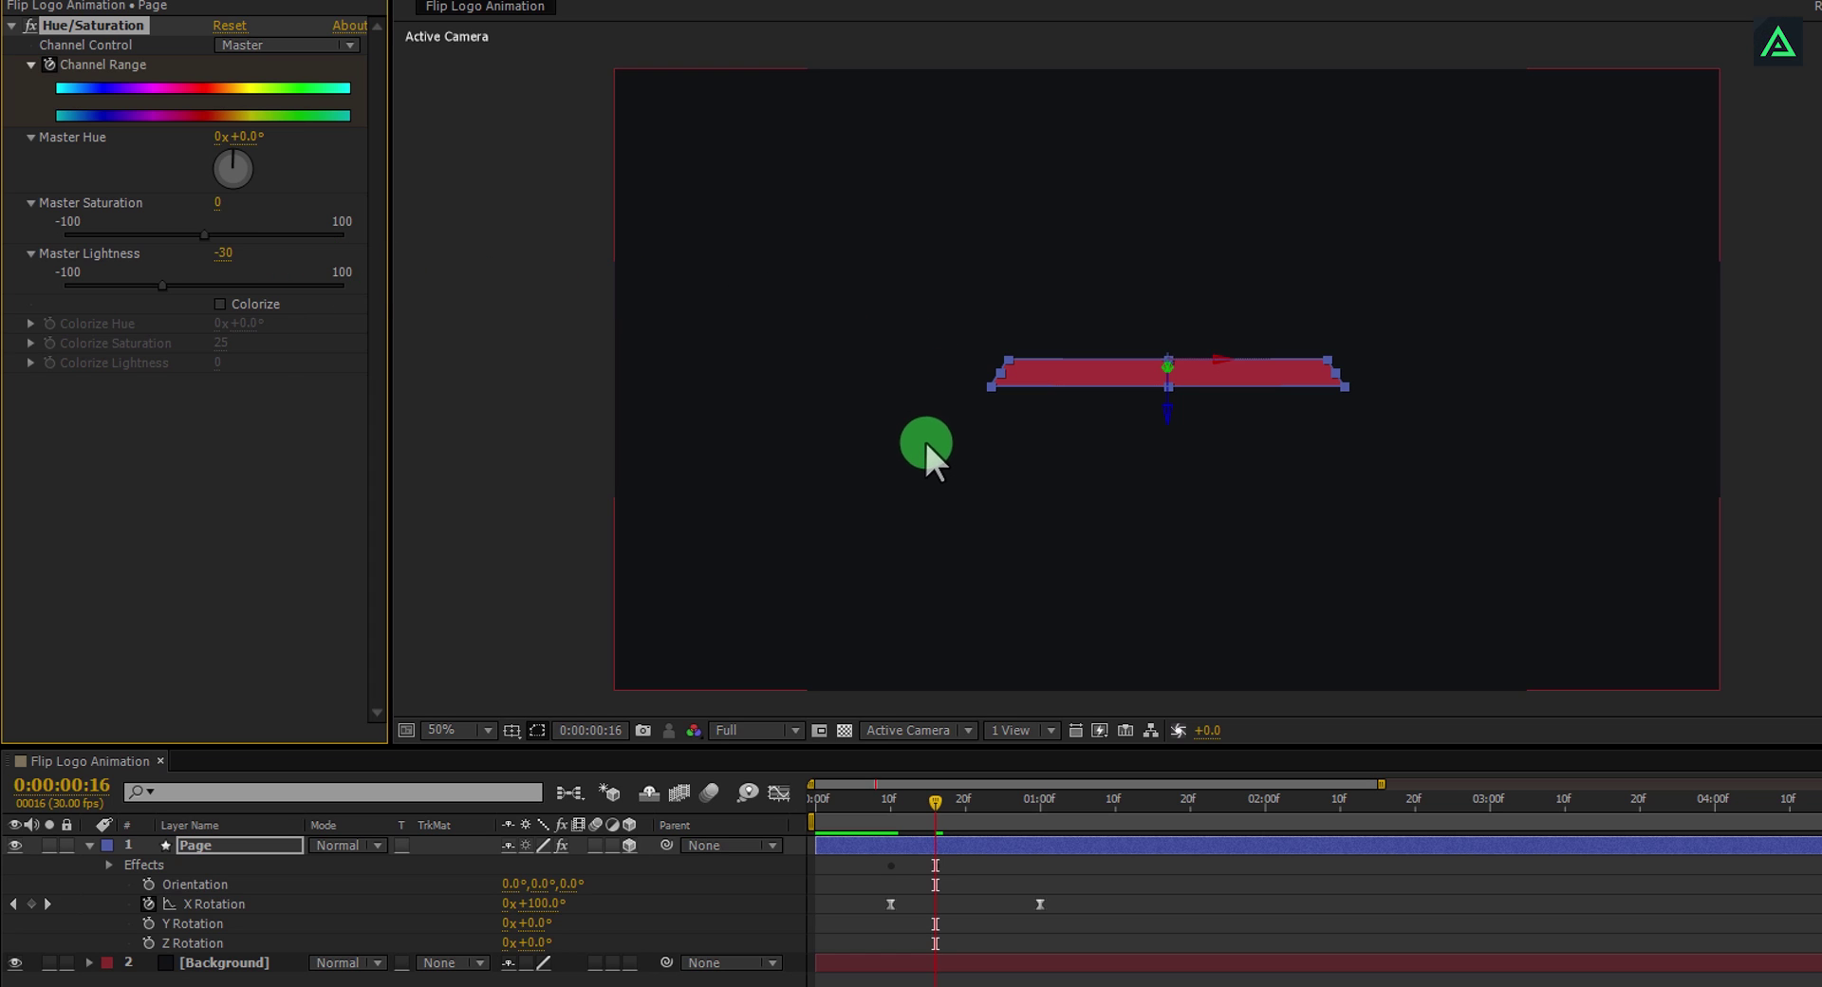
Later in the flip, return Master Lightness to 0 so the page brightens again.
drag(936, 799, 980, 813)
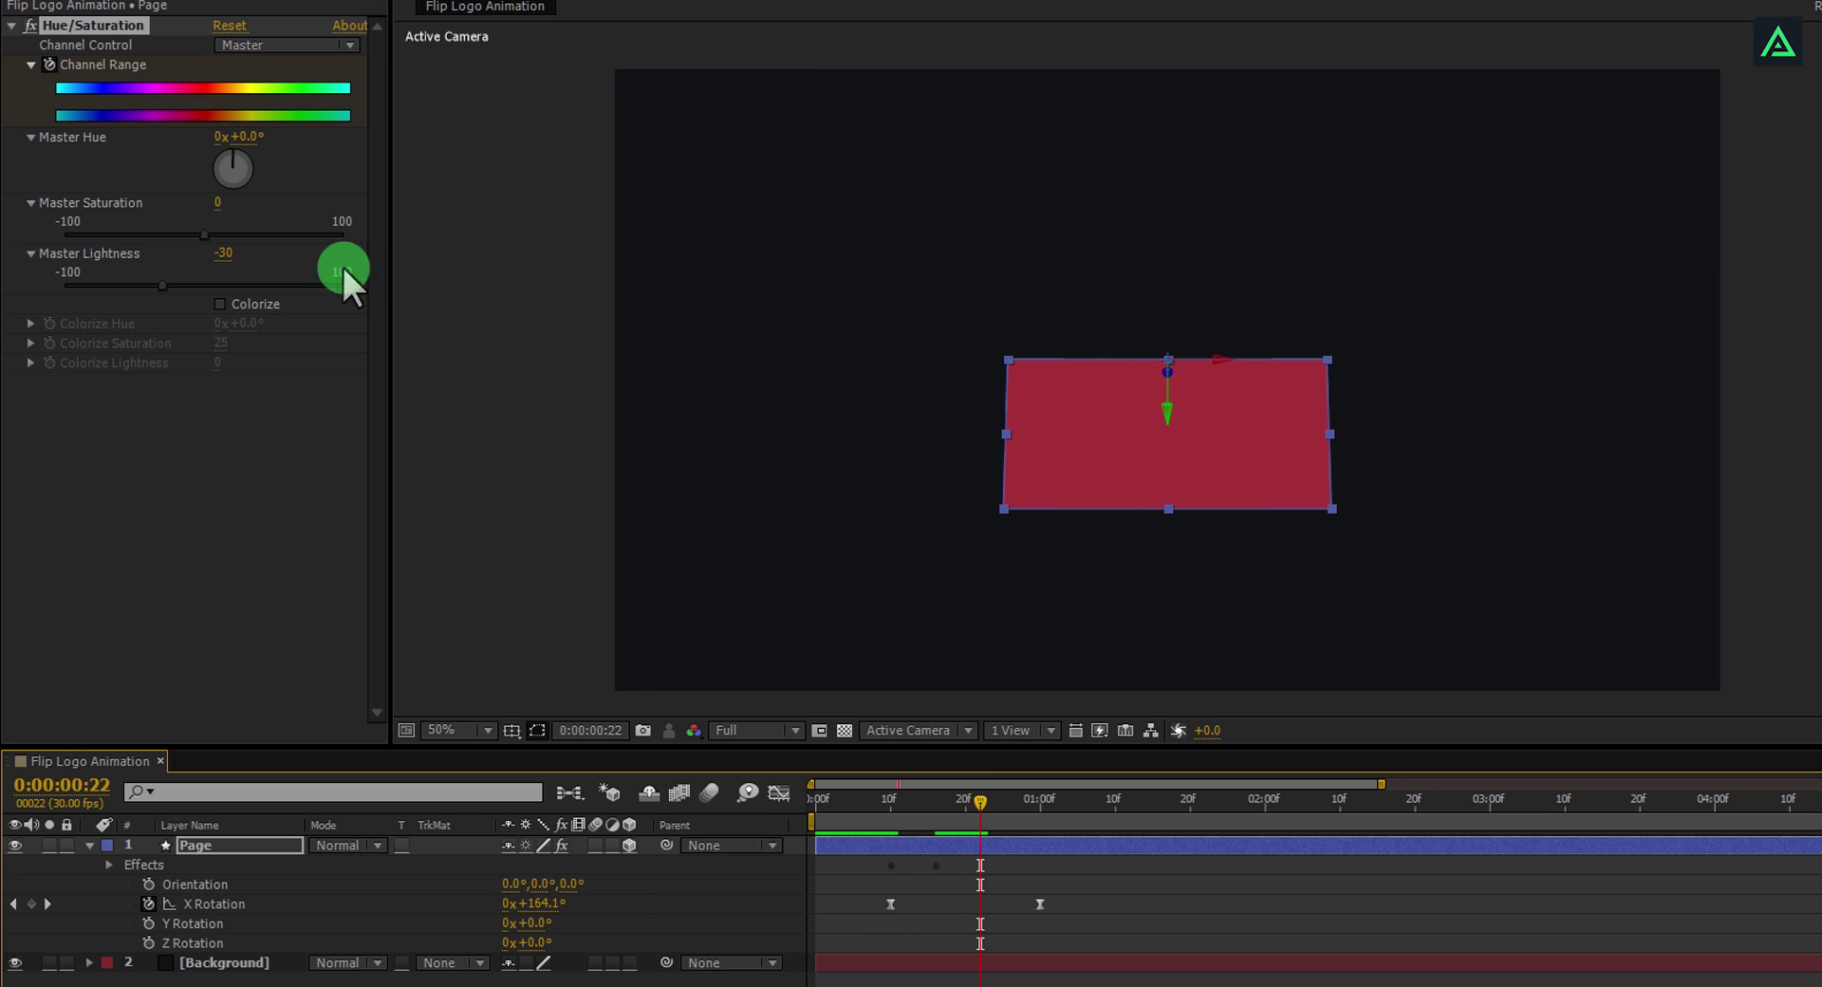
click(234, 252)
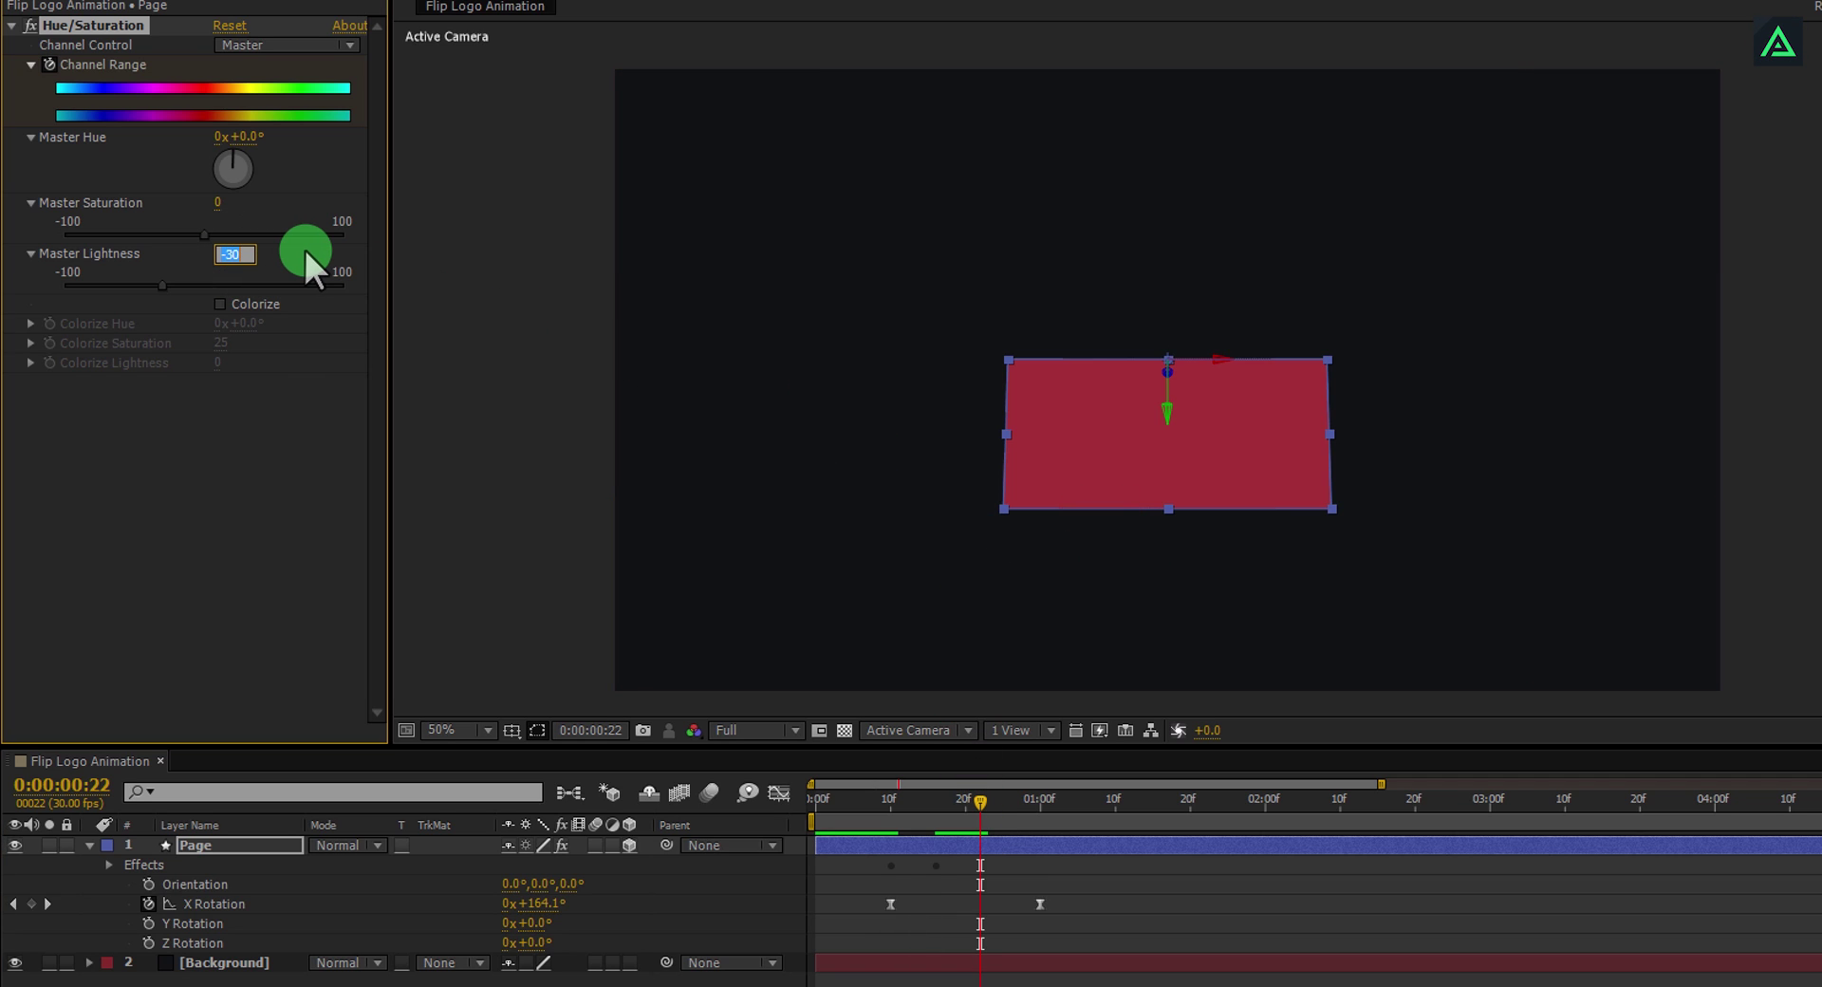
text(0)
key(Return)
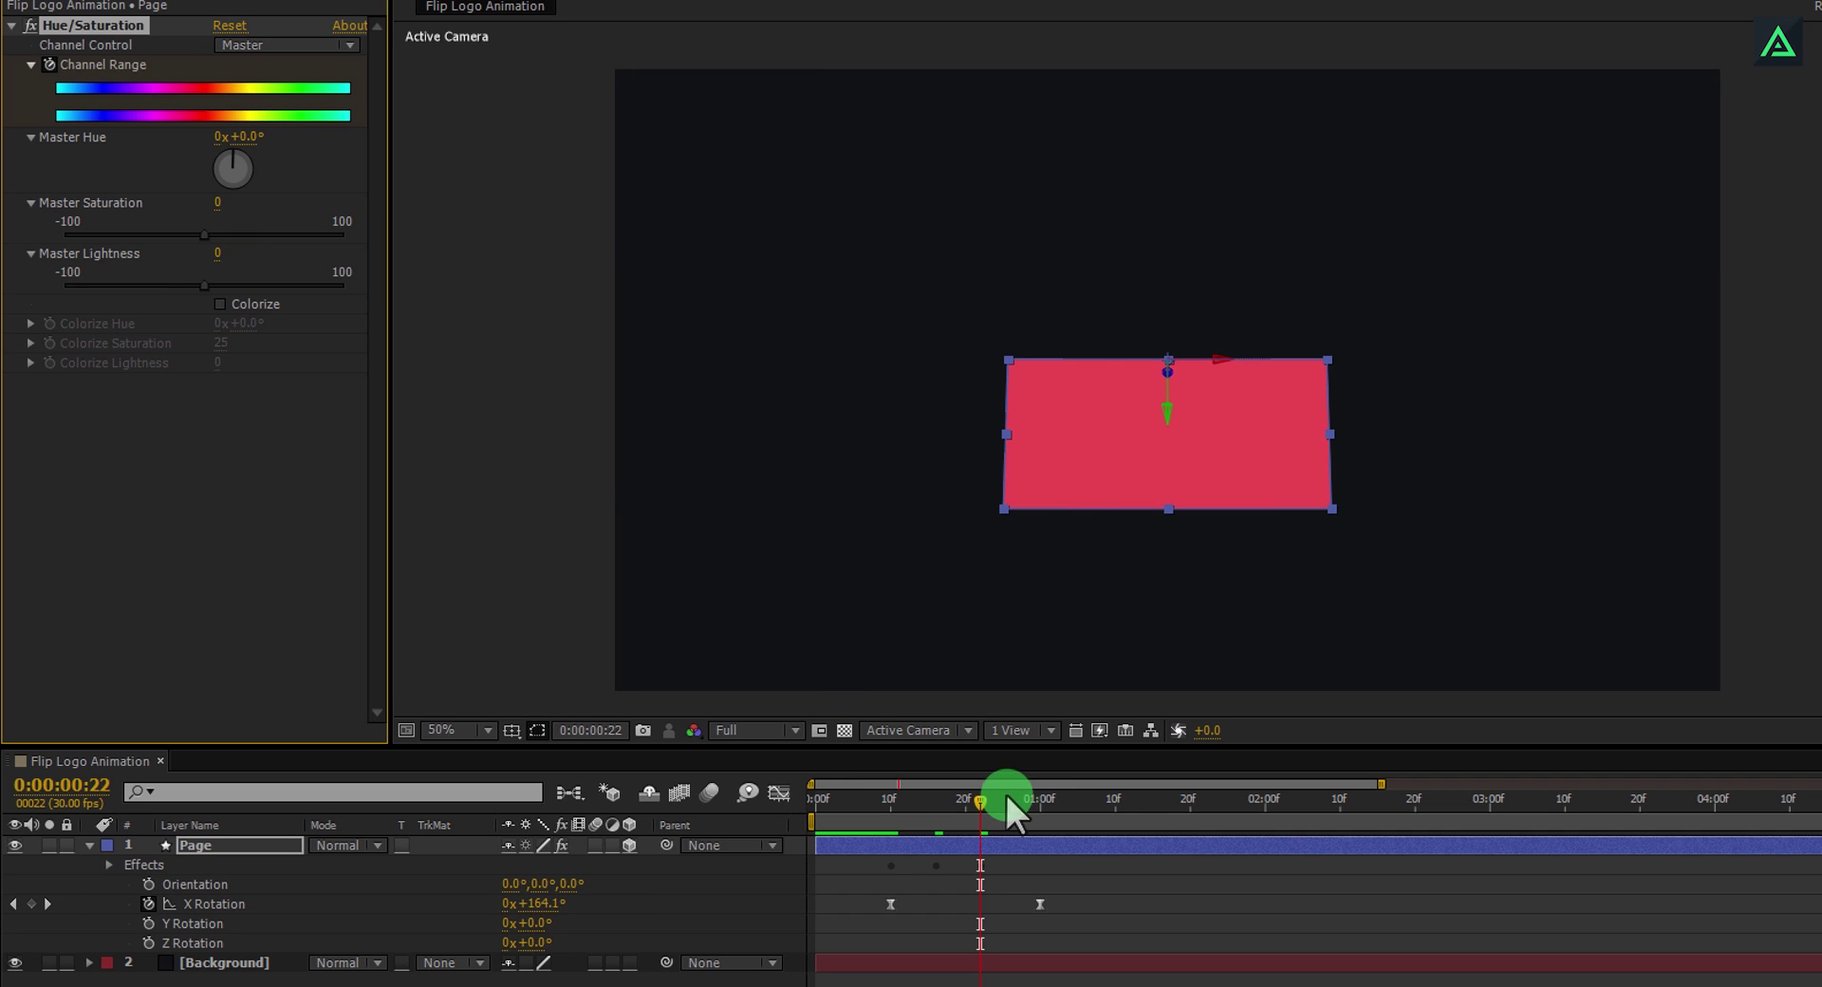
End the work area at 0:00:02:00, RAM-preview the flip, then scrub back to frame 22.
click(1266, 811)
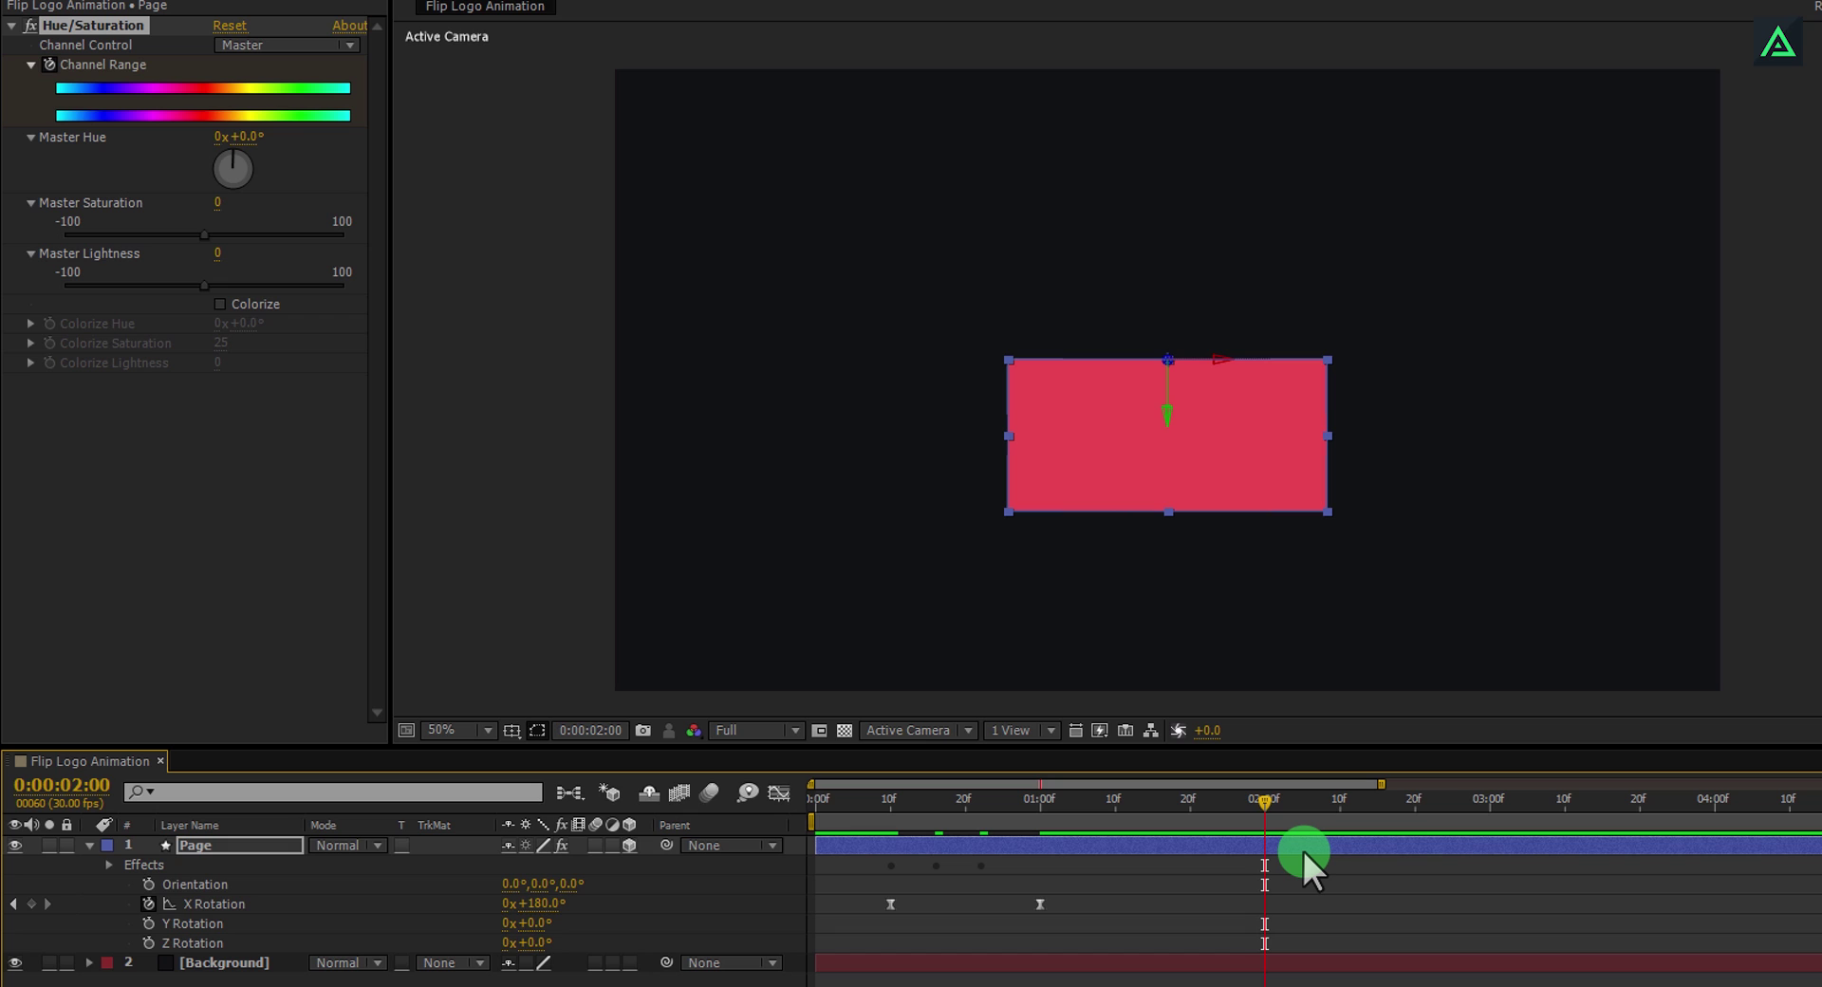
key(n)
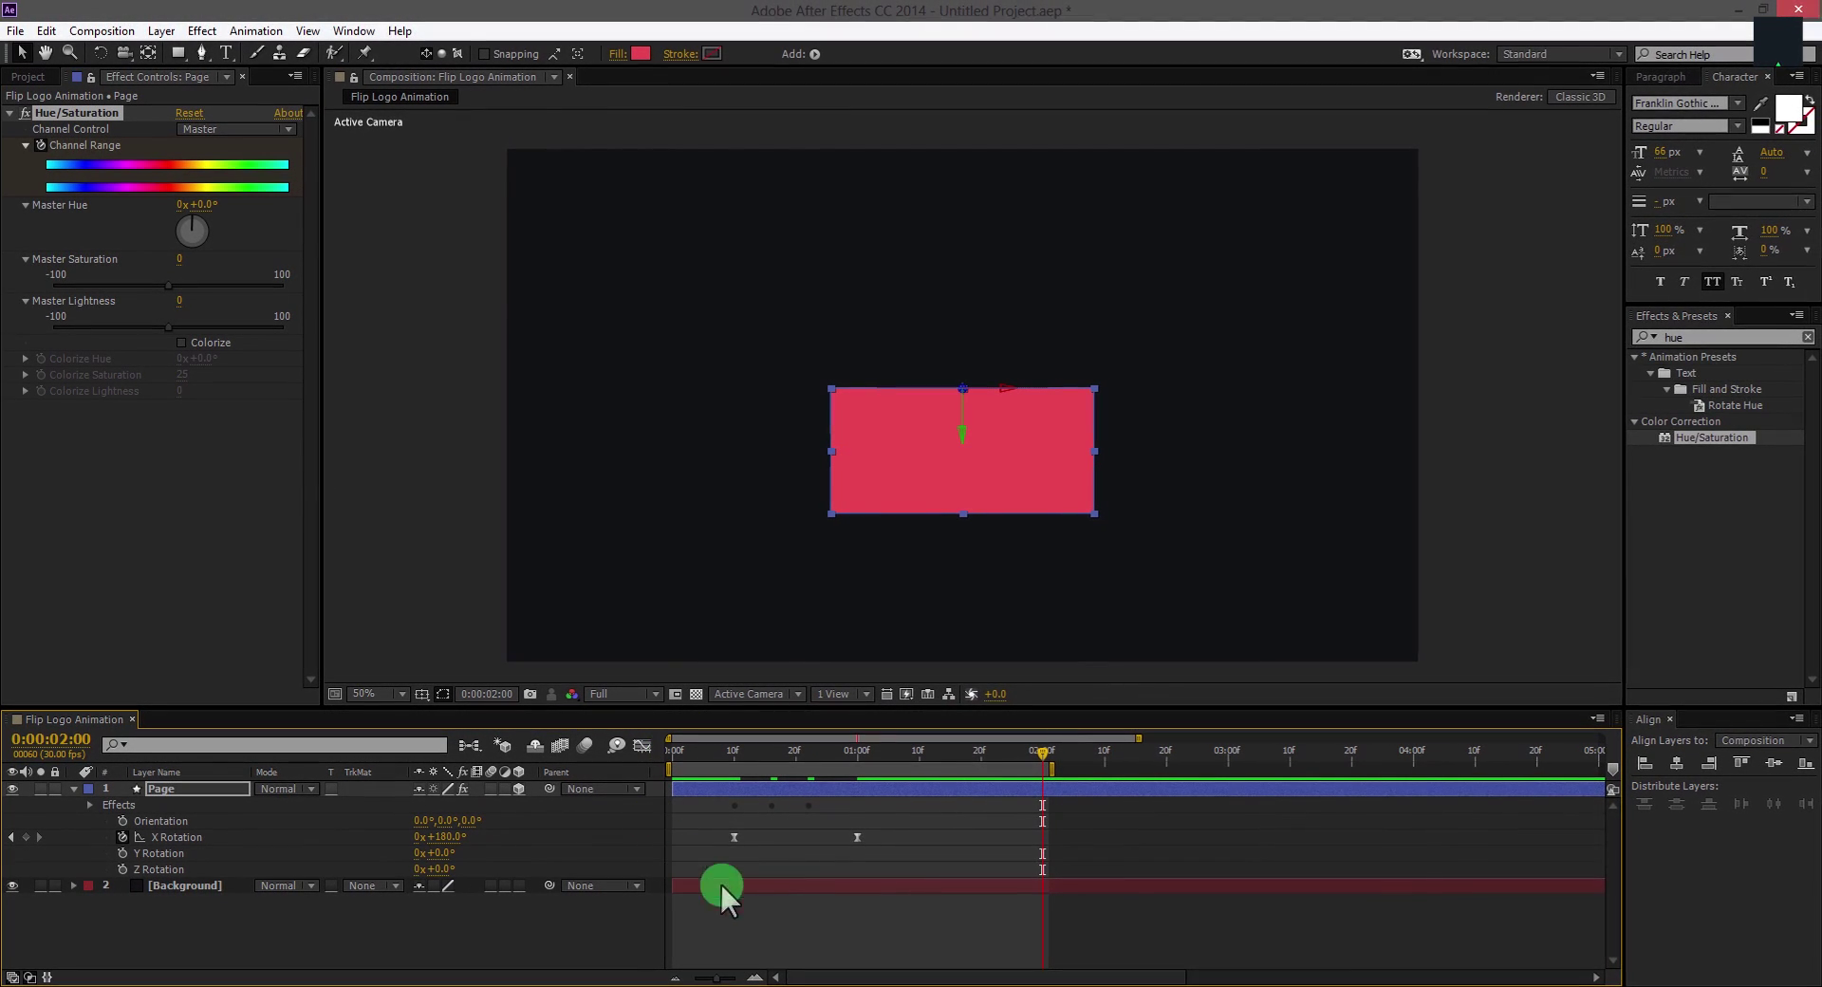
key(KP_0)
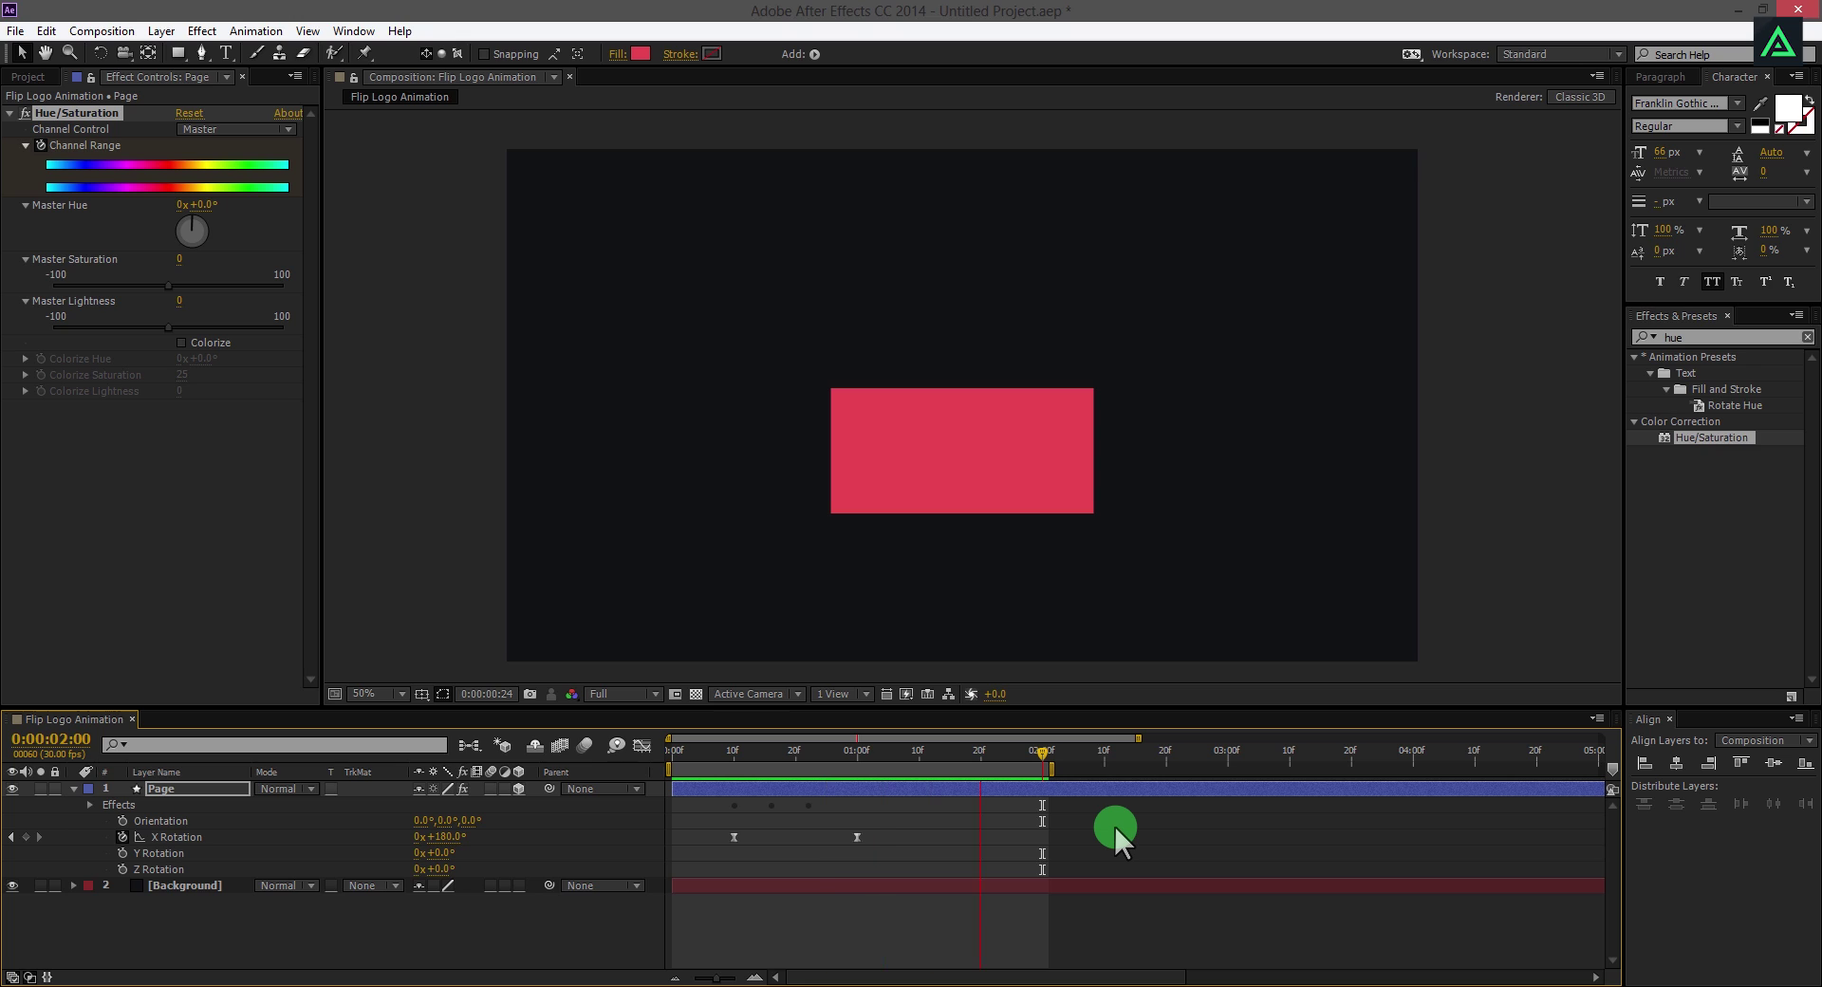
click(1120, 822)
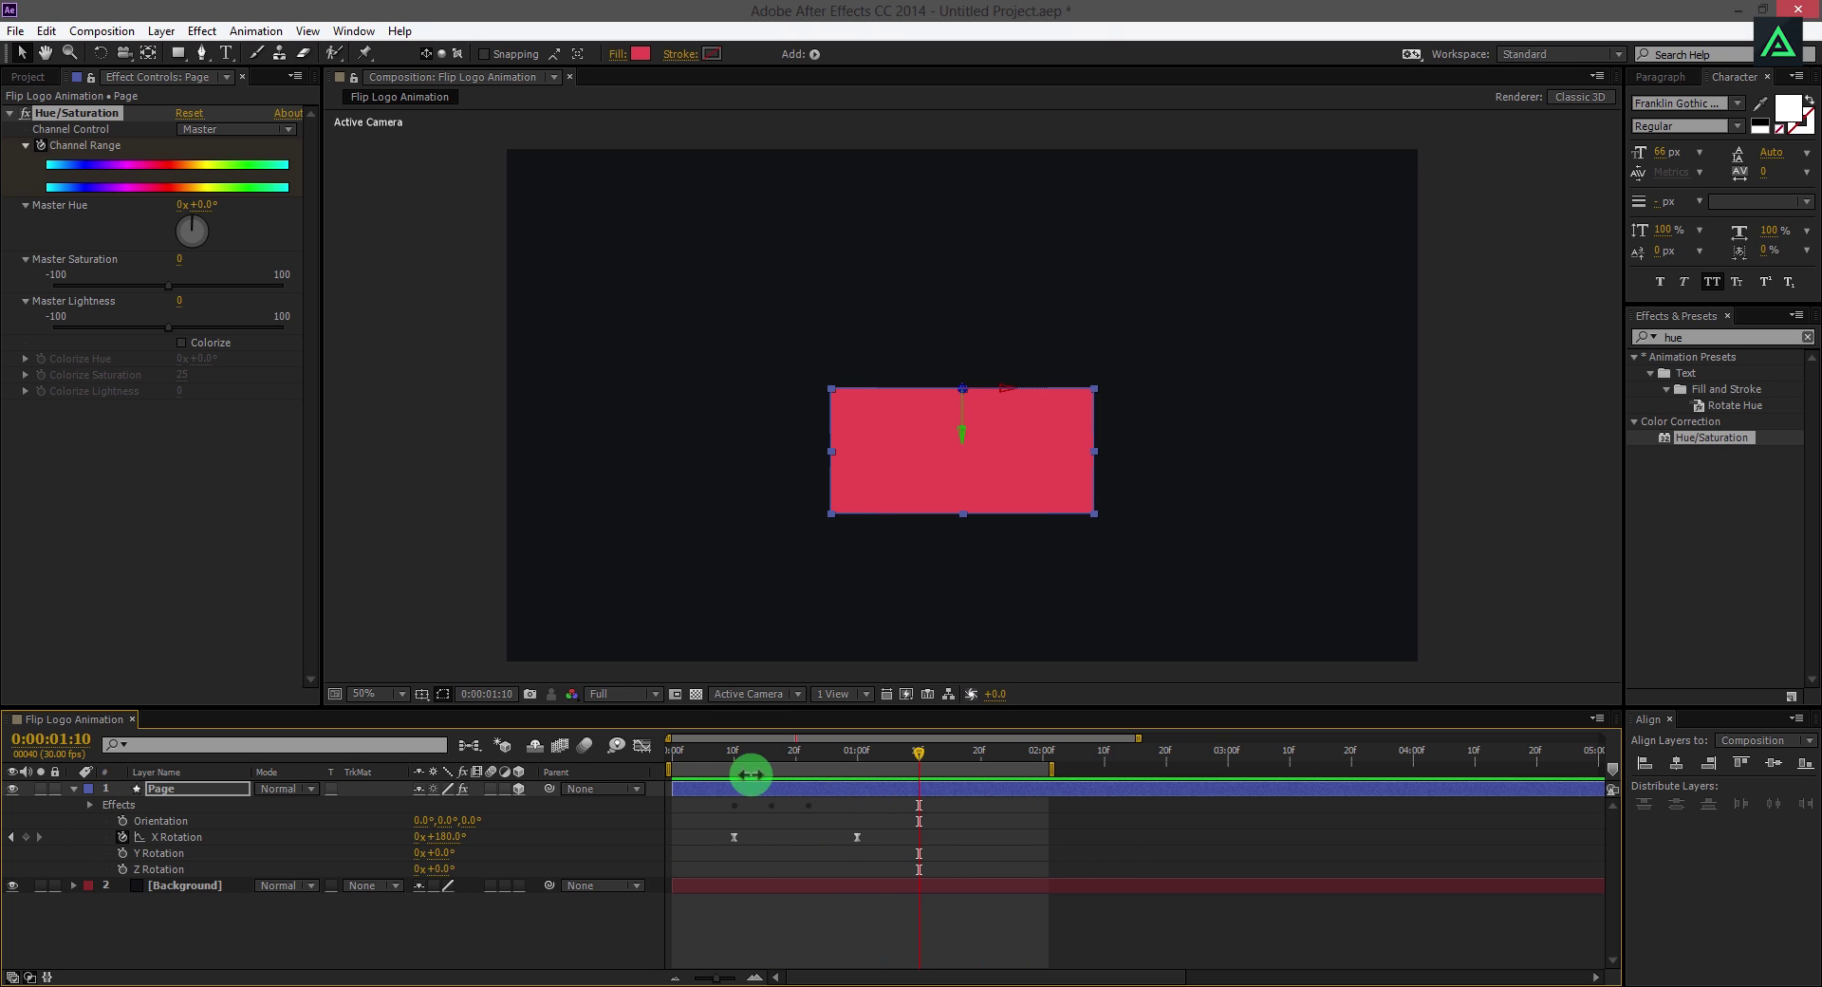
drag(727, 755, 687, 756)
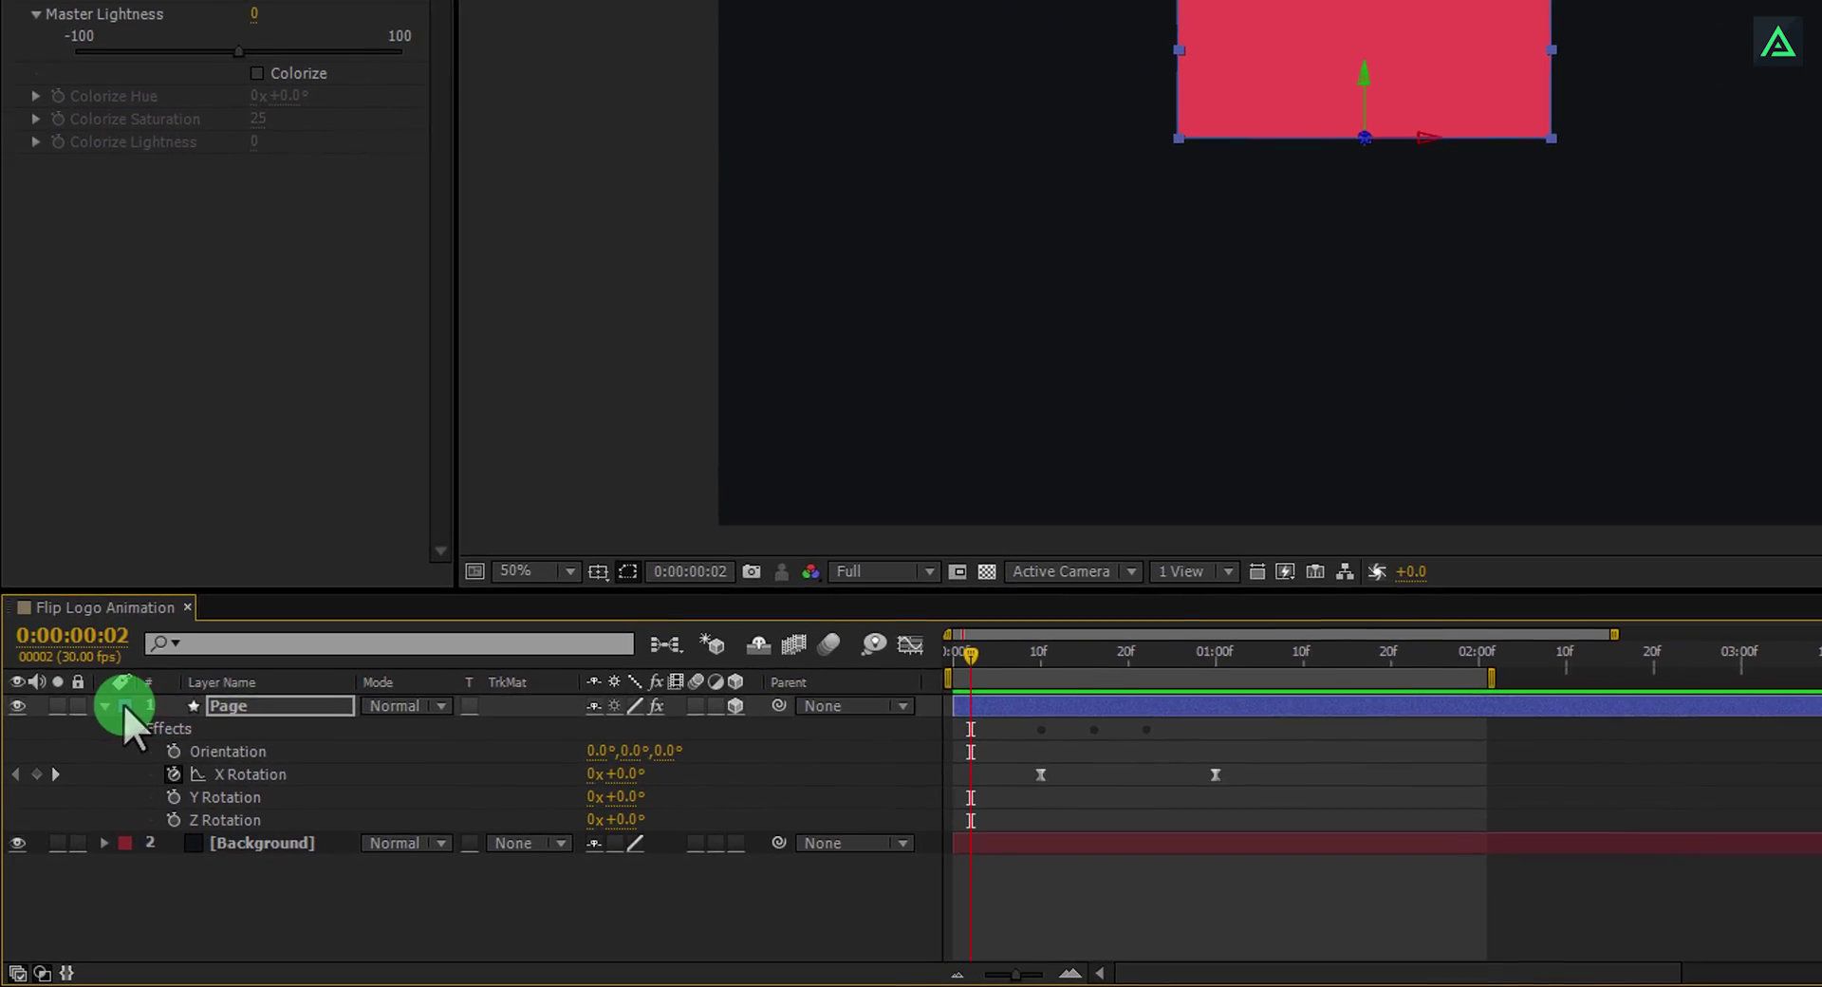
Duplicate the Page layer twice, starting Page 2 near frame 10 and Page 3 near frame 20.
click(105, 706)
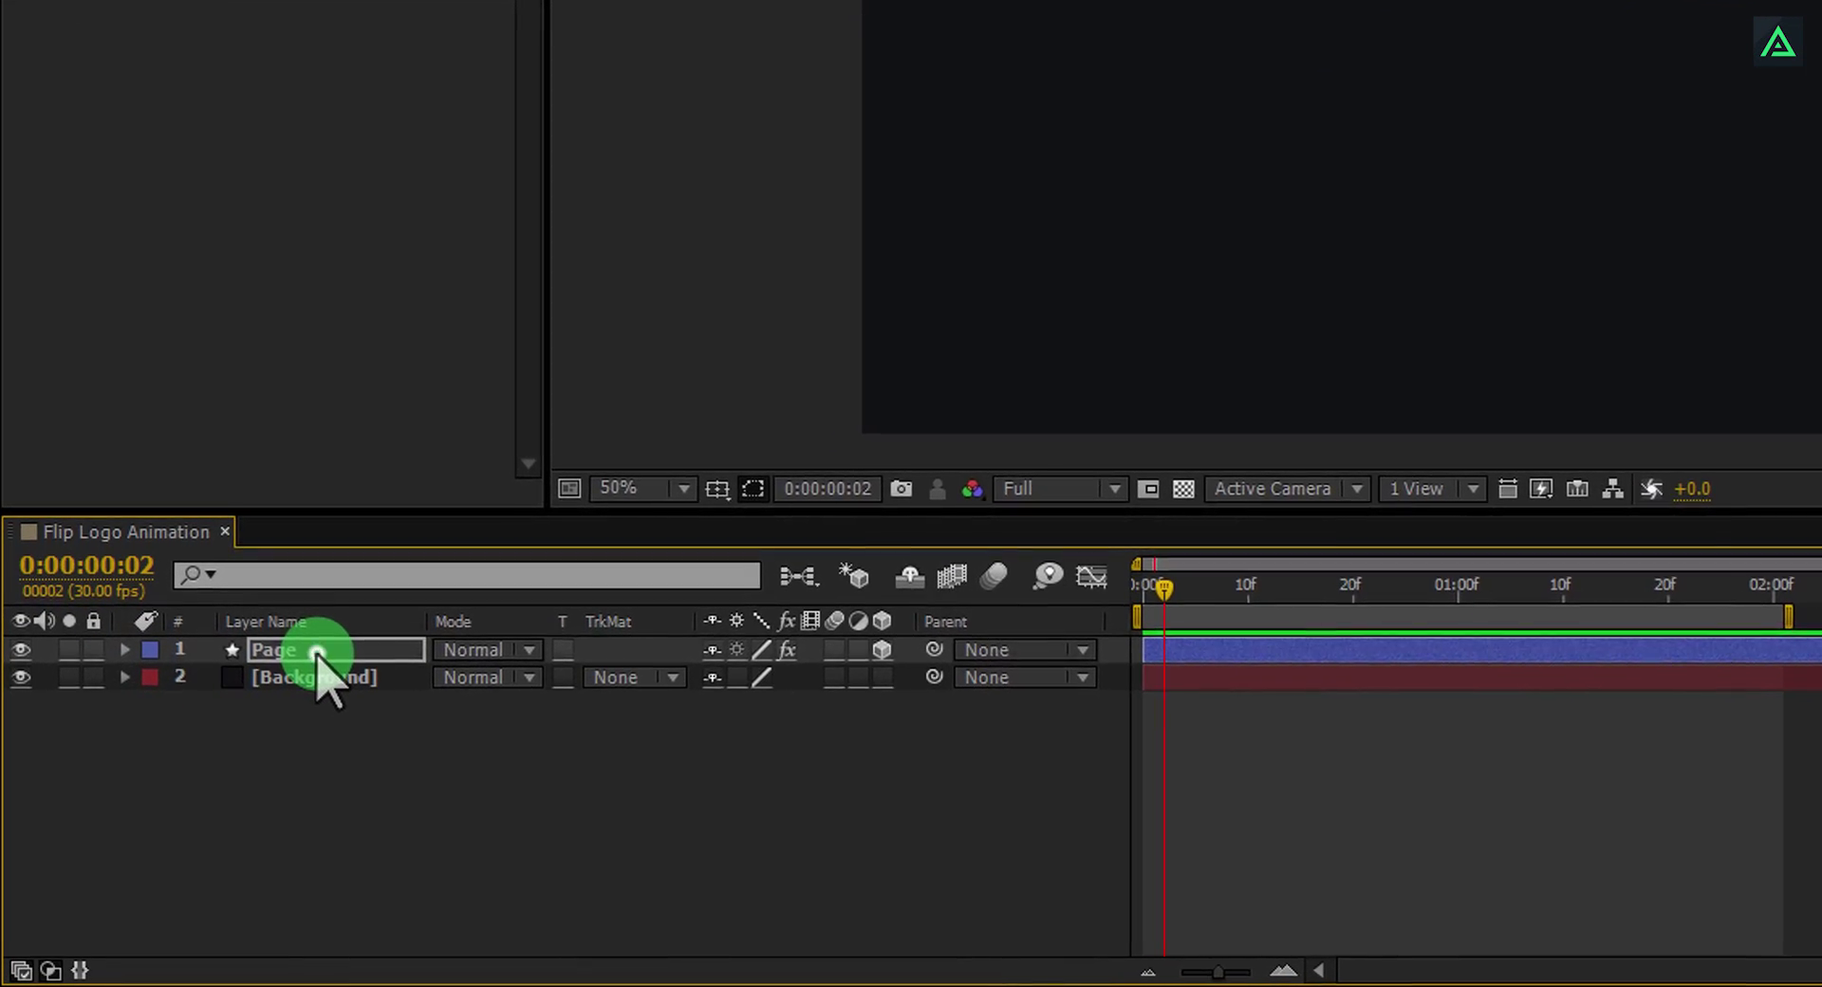
click(317, 653)
key(ctrl+d)
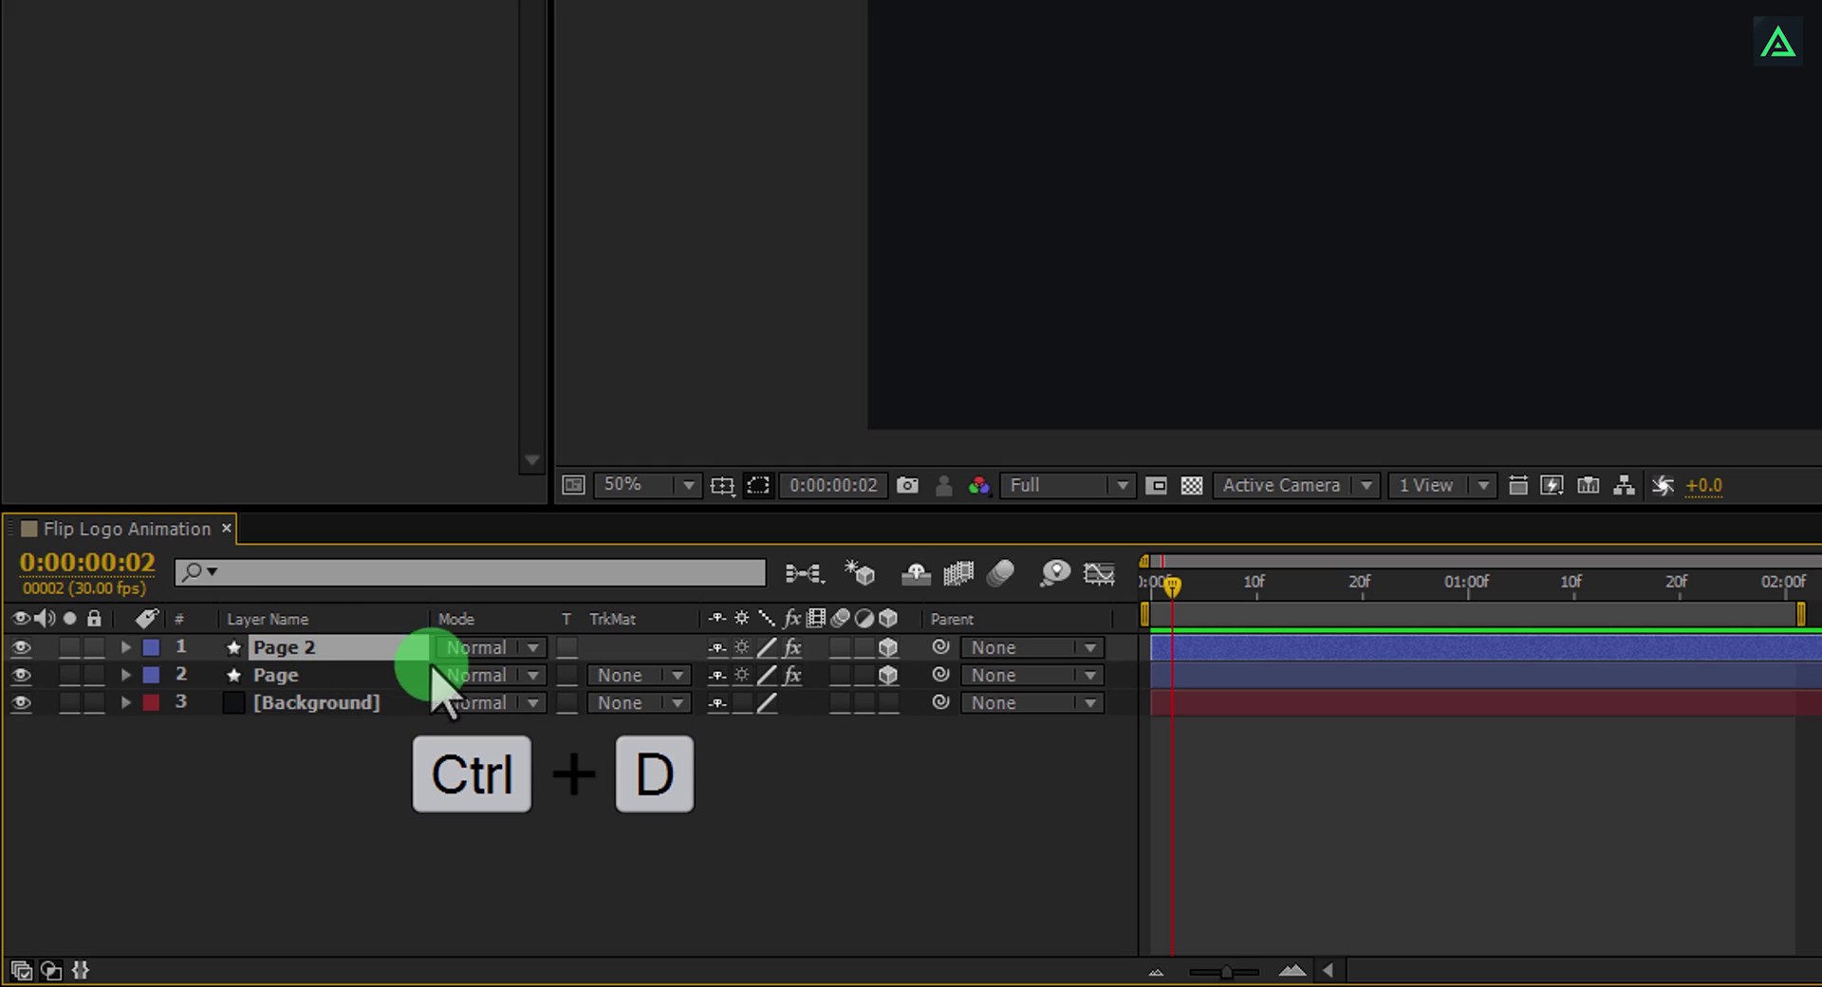
drag(1177, 646, 1289, 649)
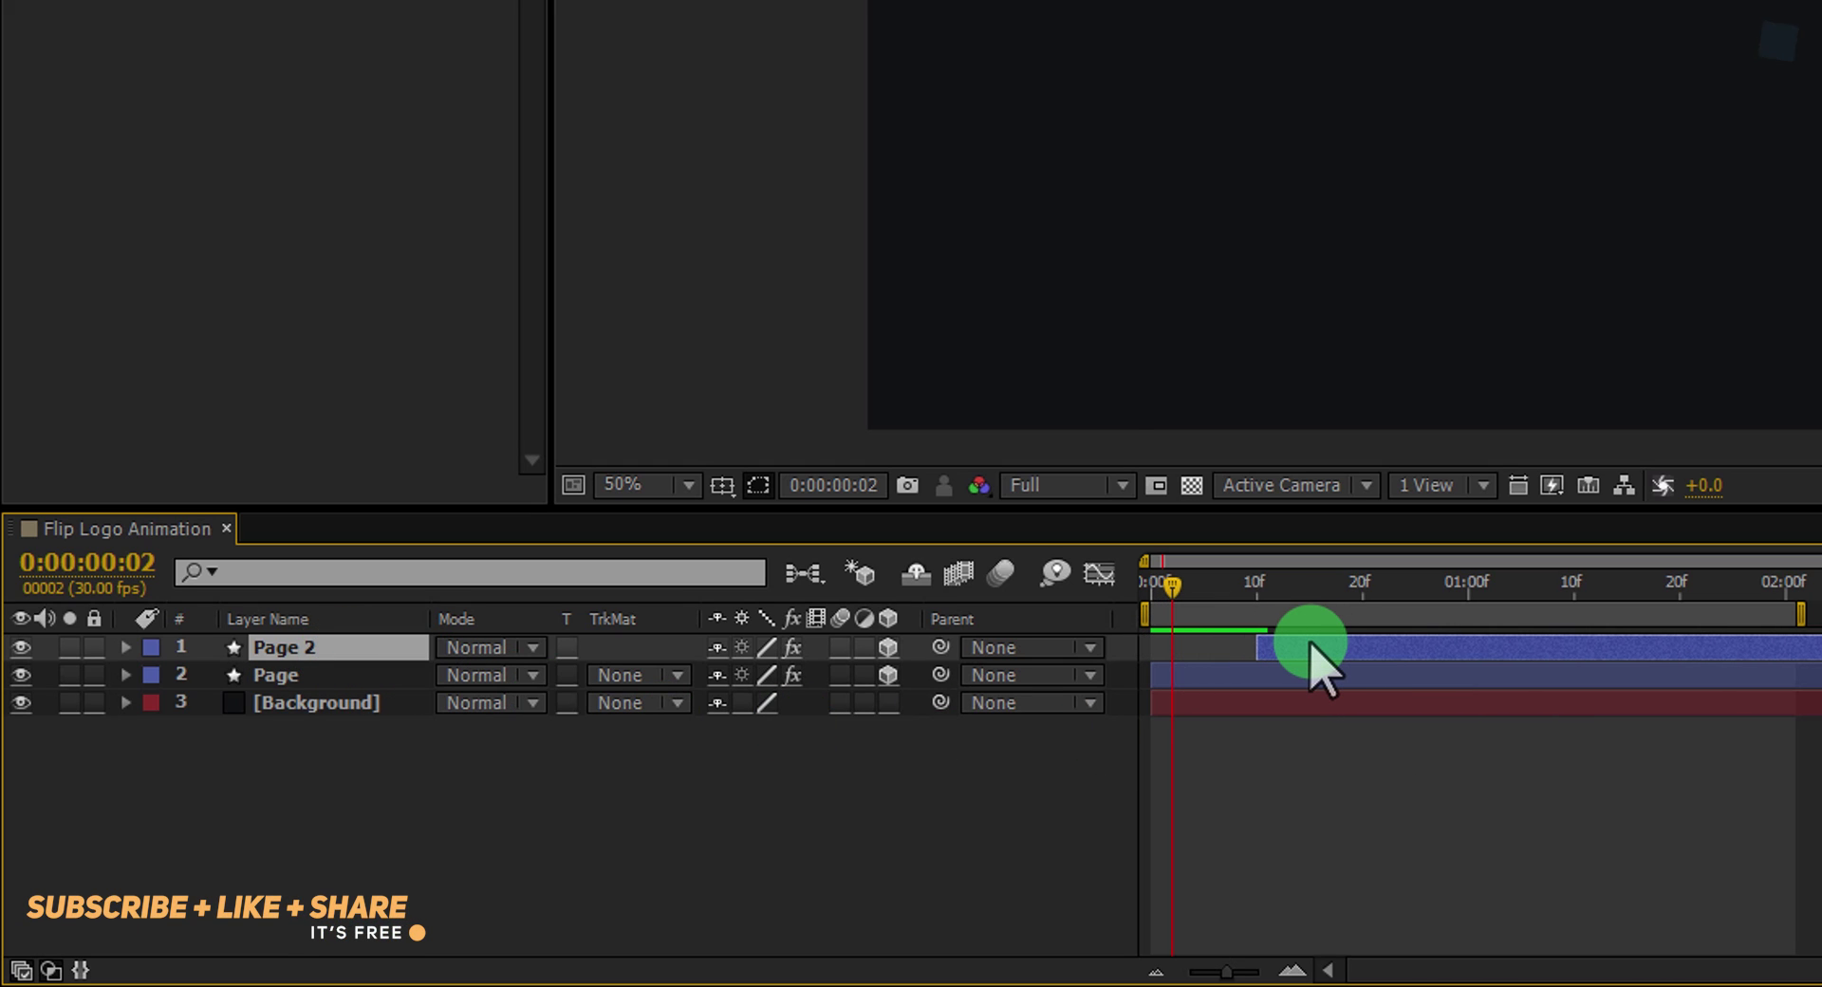
key(ctrl+d)
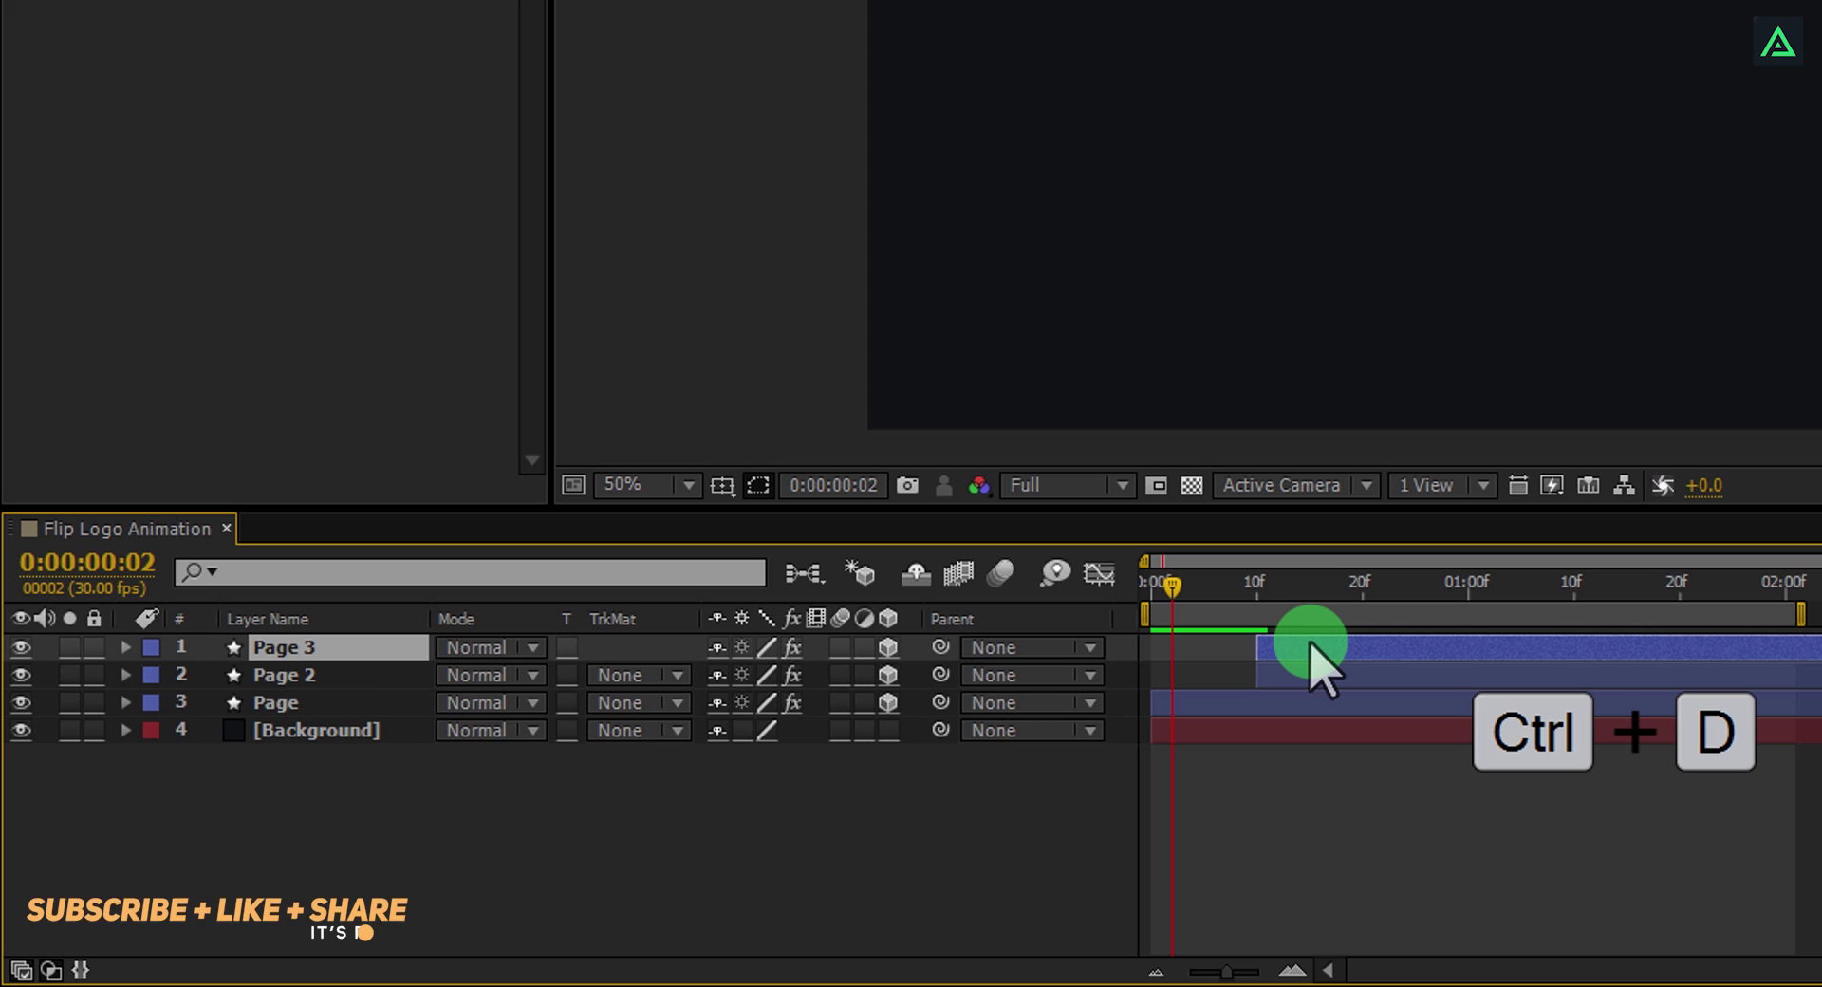
drag(1310, 646, 1404, 646)
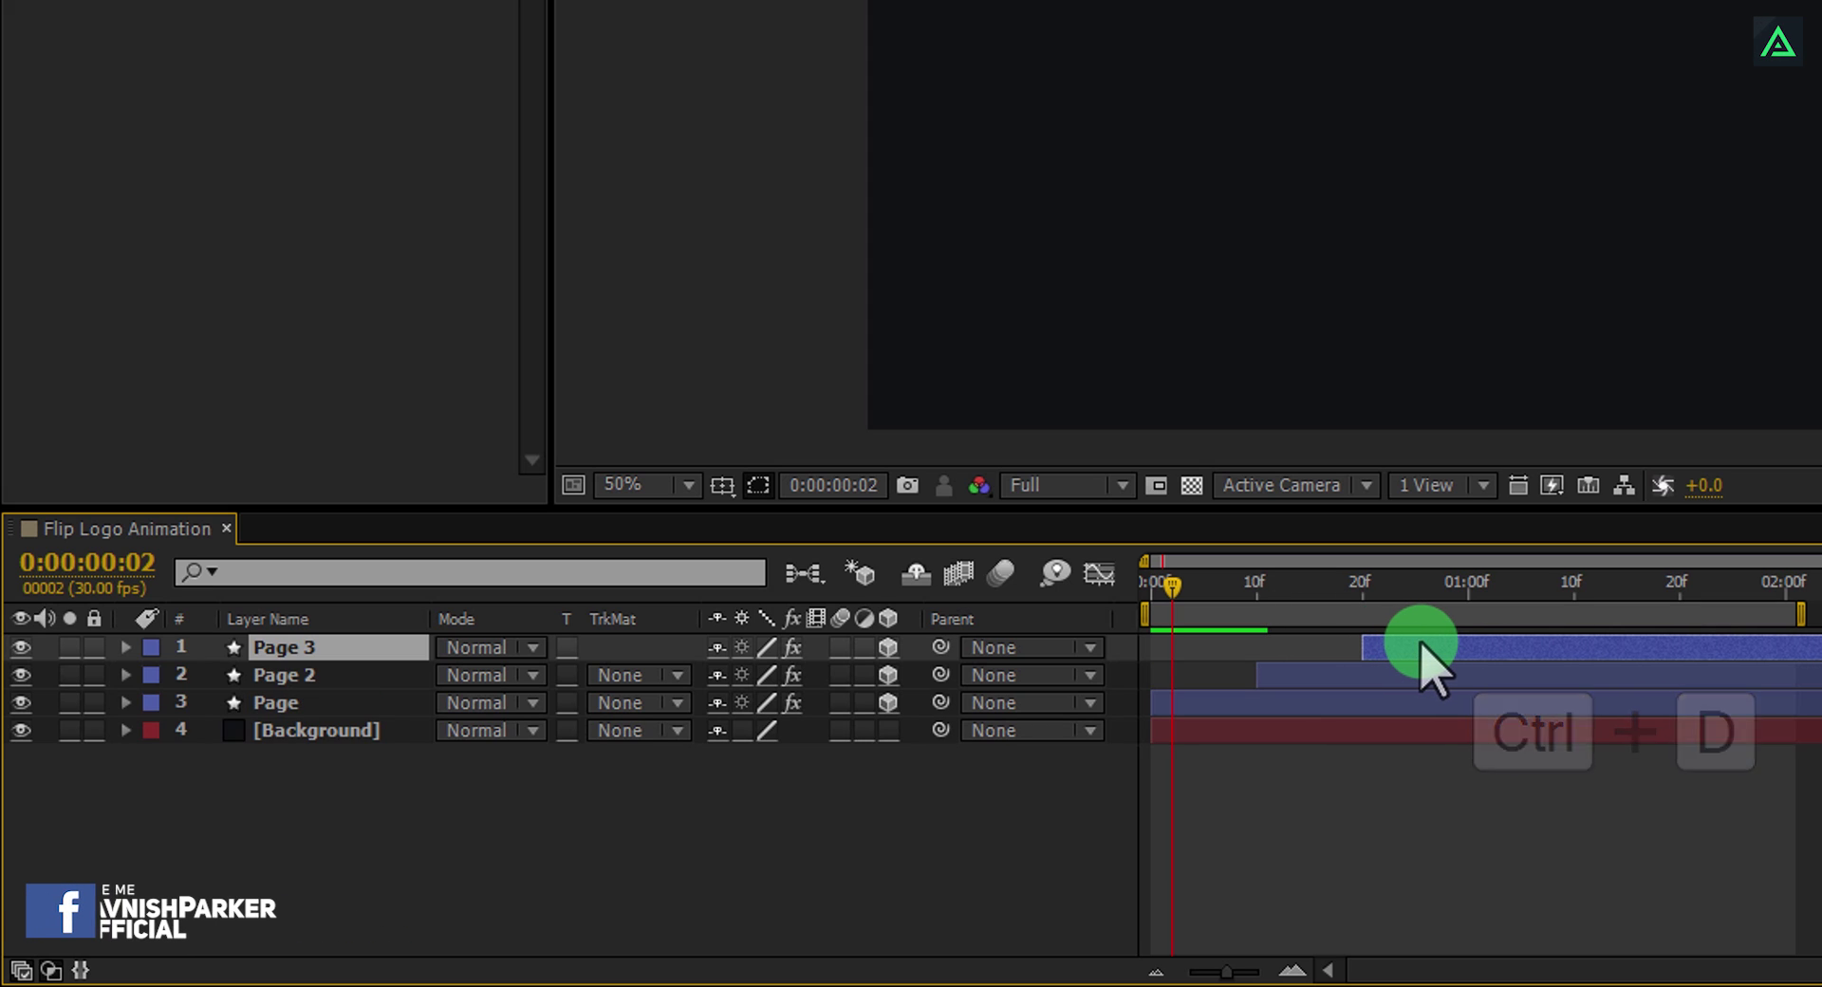
Add Page 4 starting around 1 second and Page 5 around 1:10, then scrub the cascade.
key(ctrl+d)
drag(1408, 653, 1543, 649)
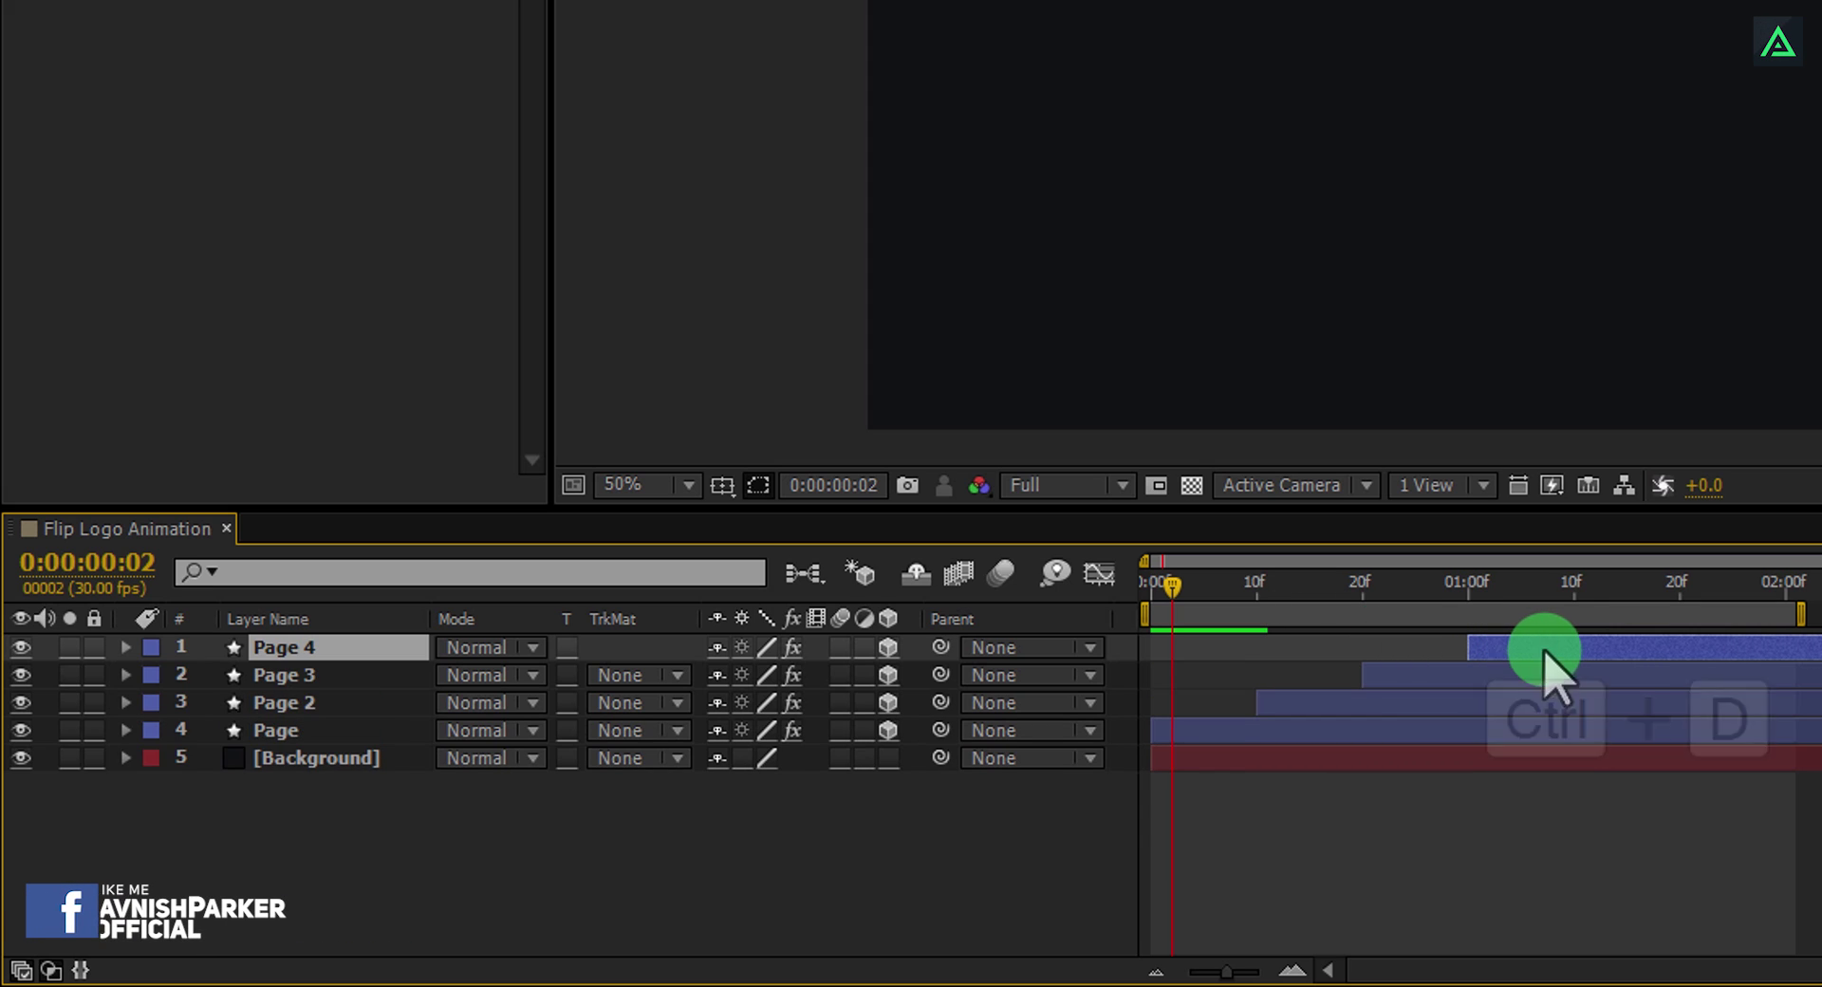
key(ctrl+d)
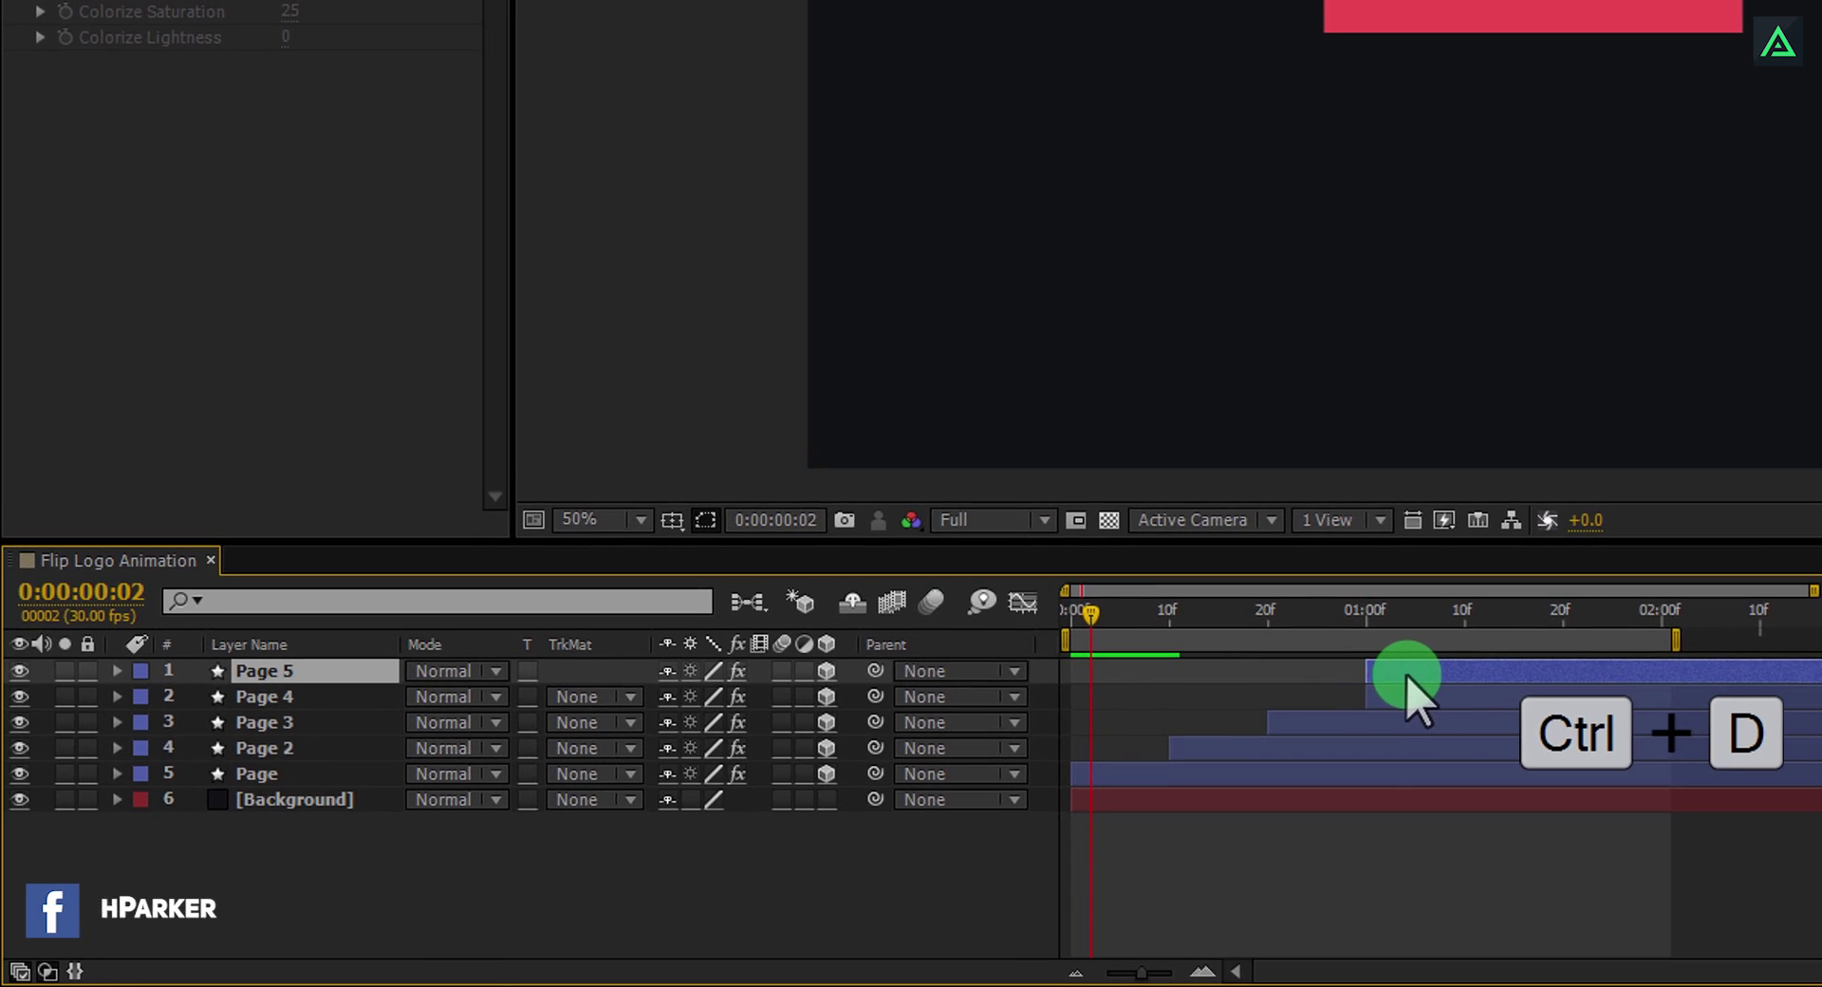
drag(1405, 674, 1503, 676)
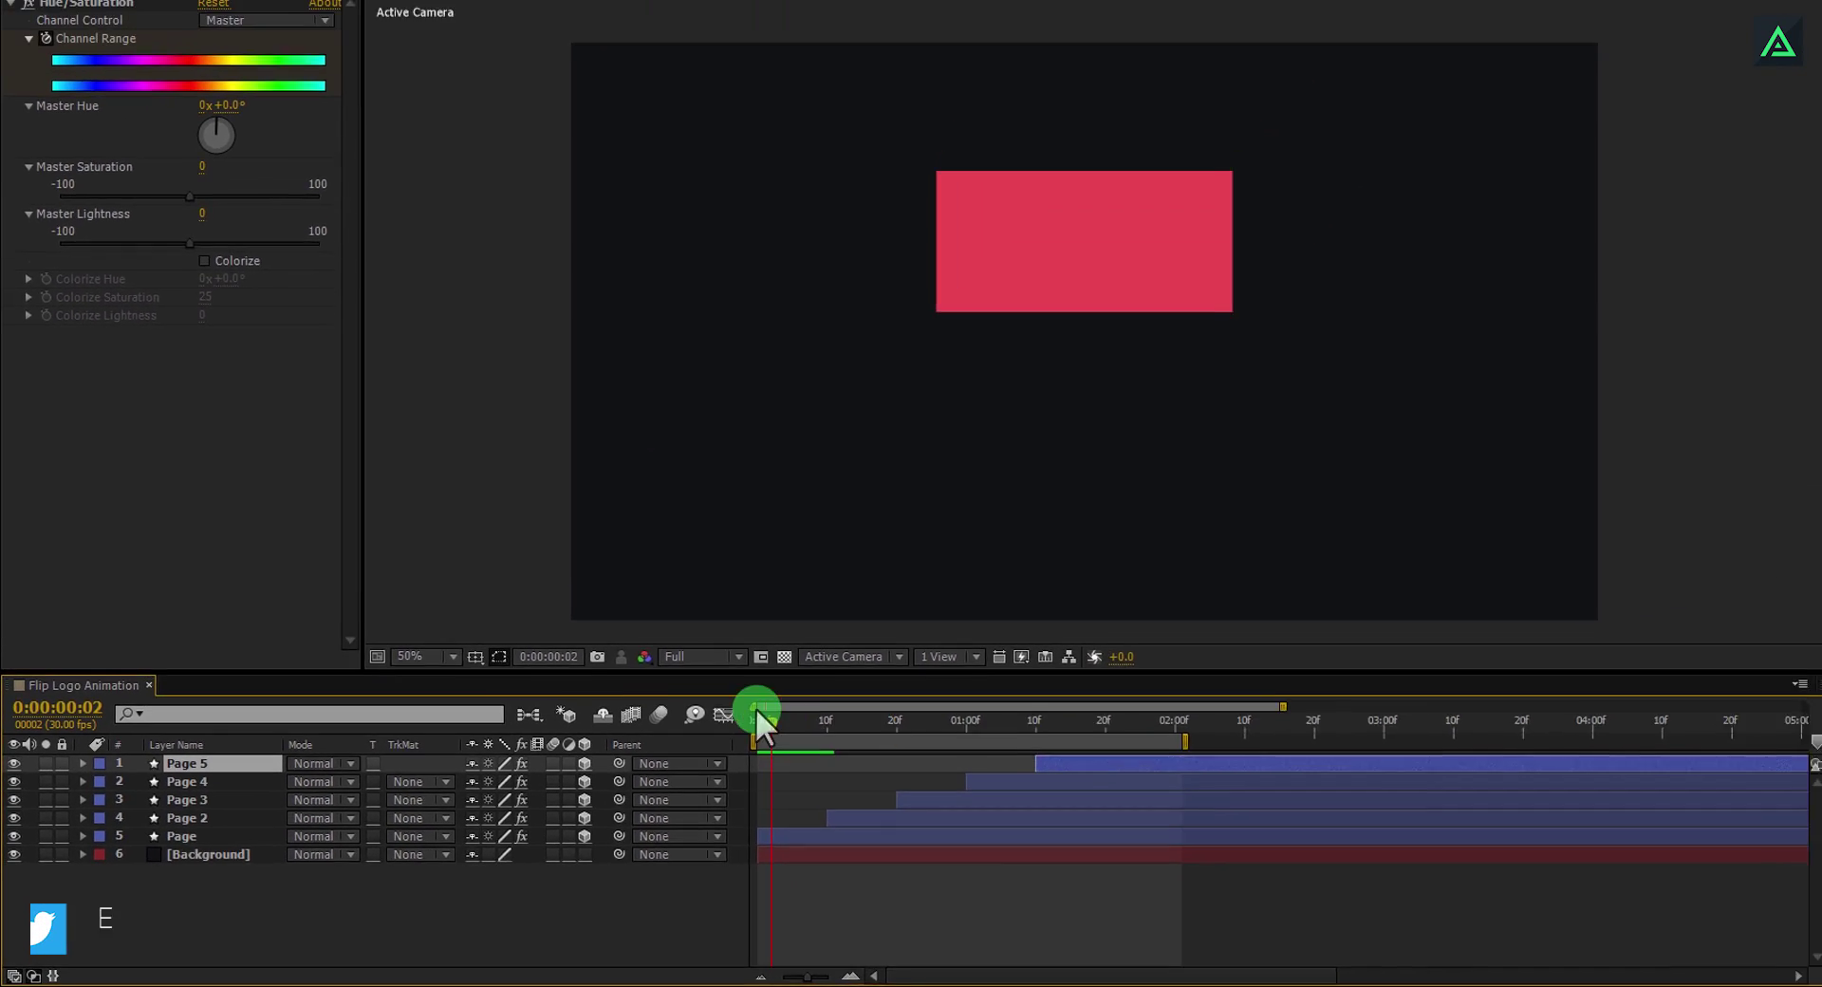
drag(1091, 613, 1552, 690)
drag(972, 801, 1038, 803)
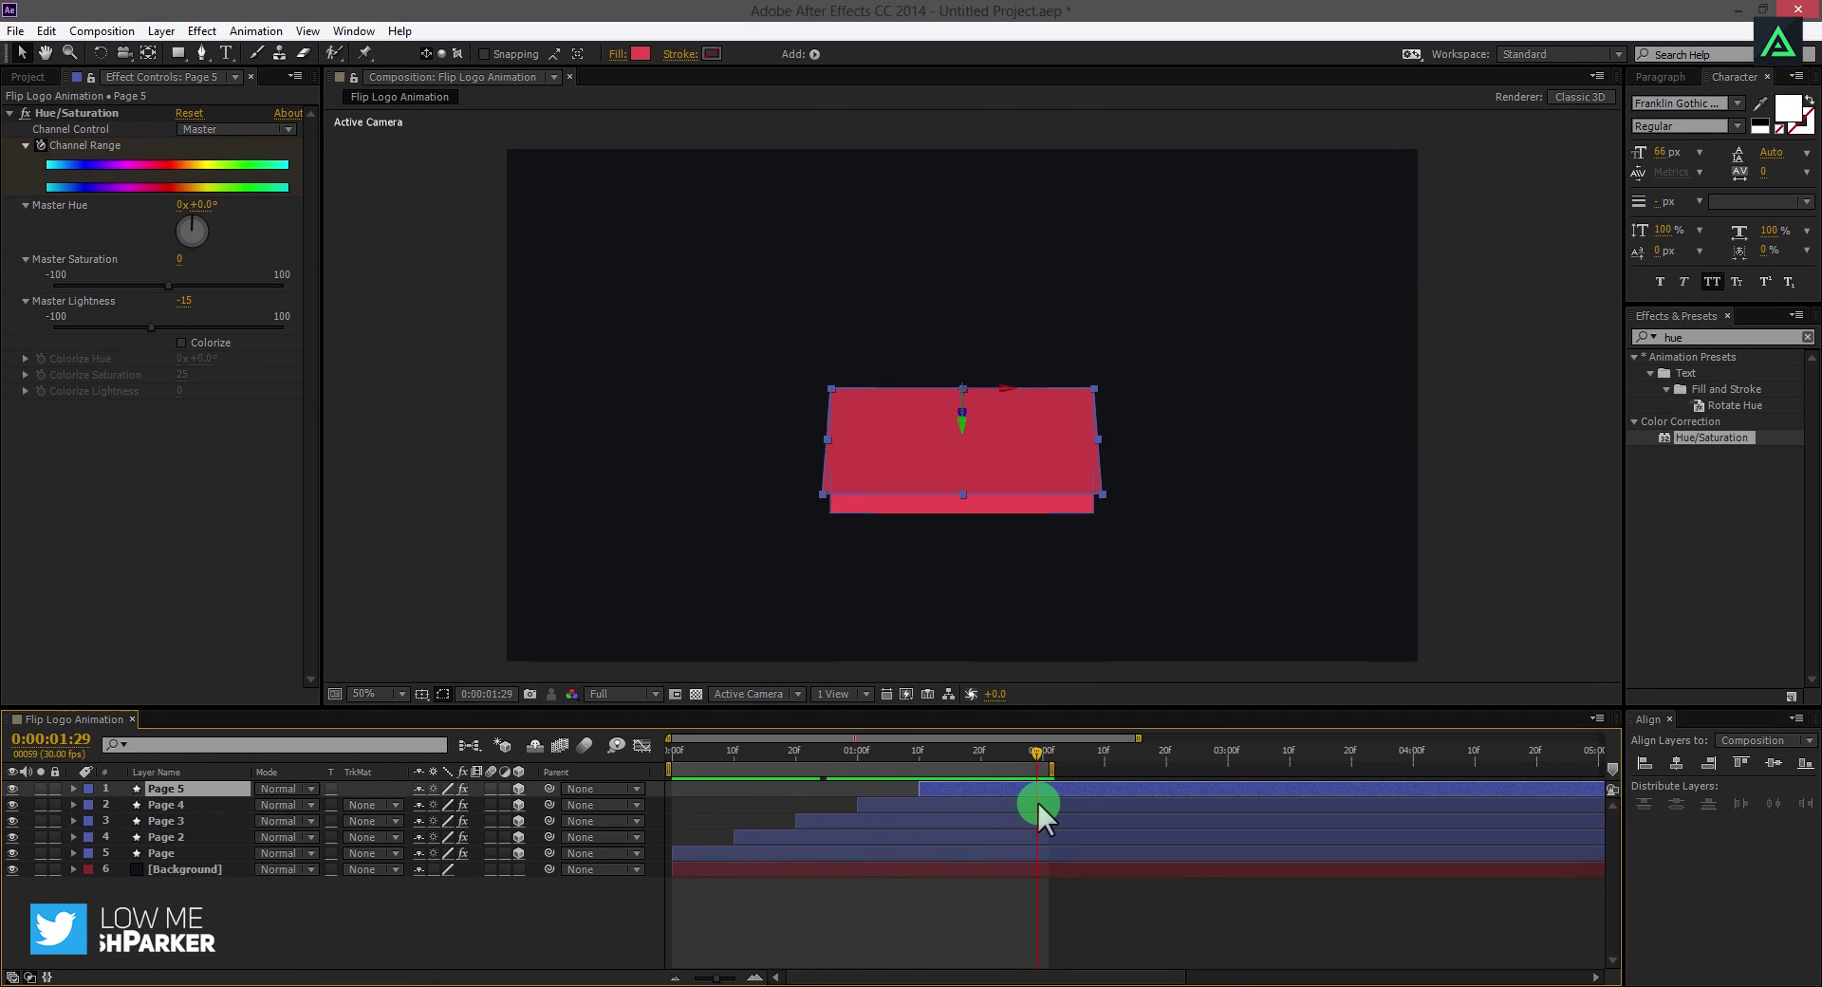
key(KP_0)
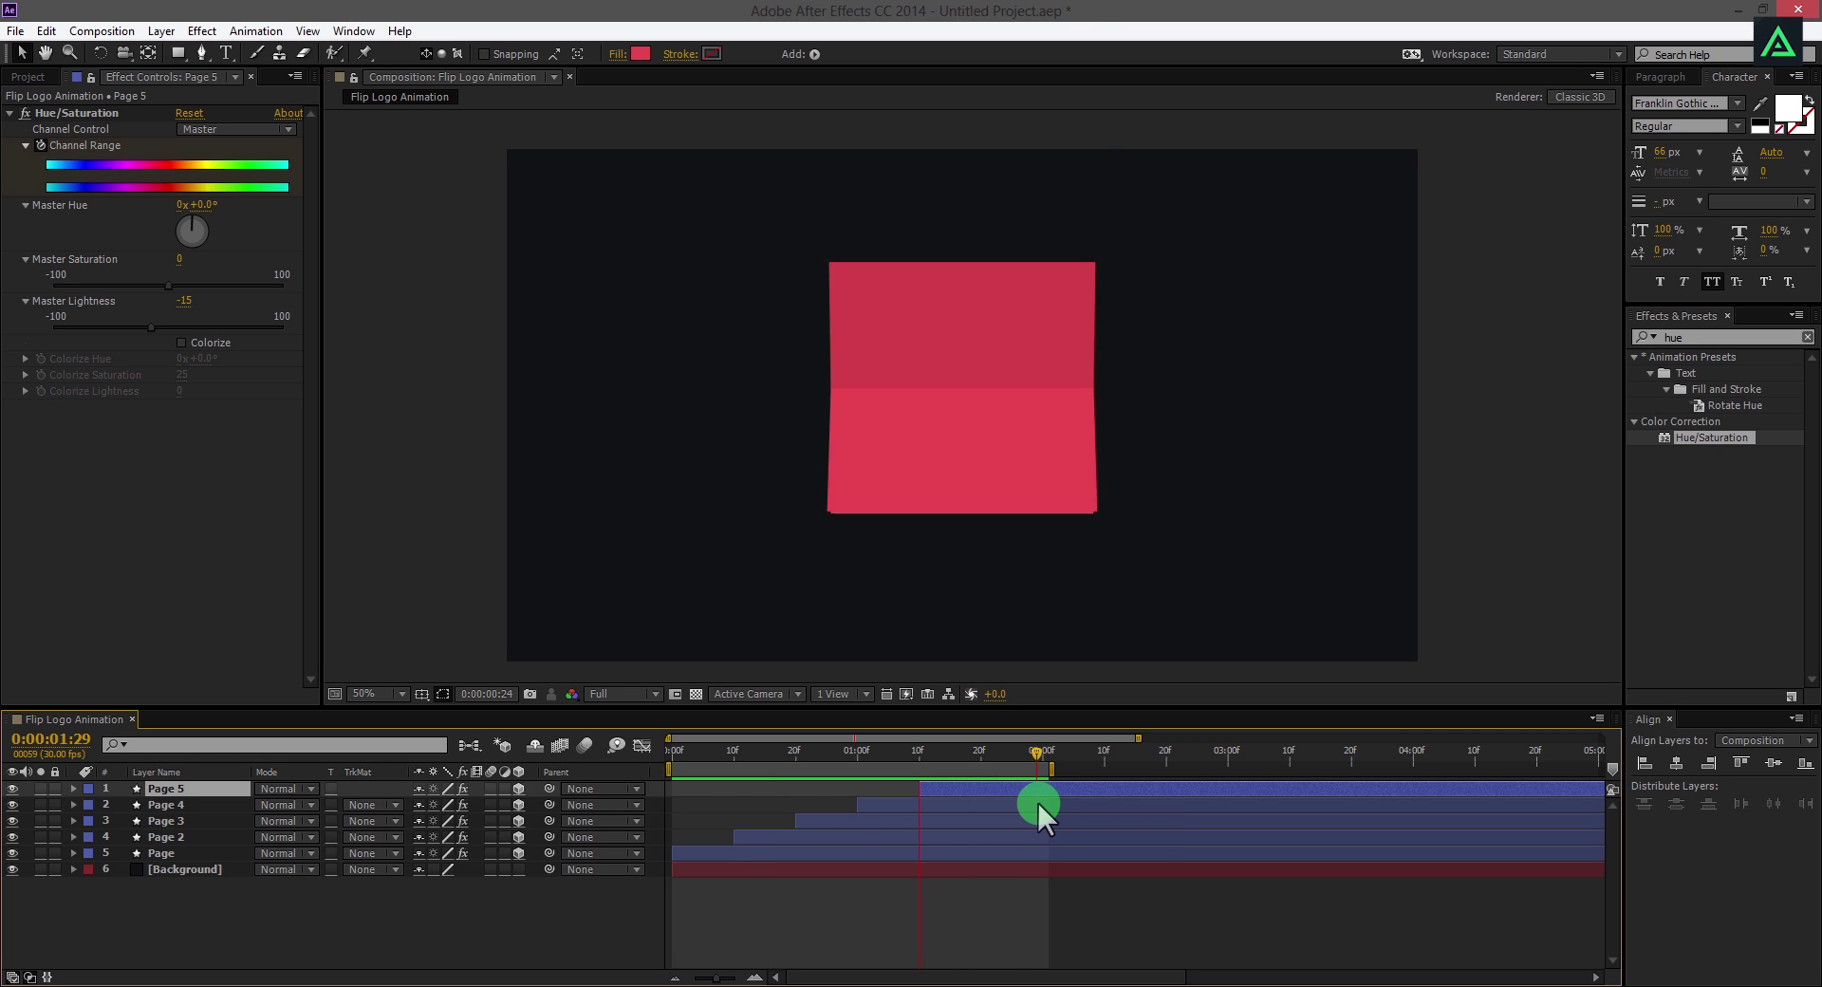
click(1044, 801)
drag(1036, 802, 717, 754)
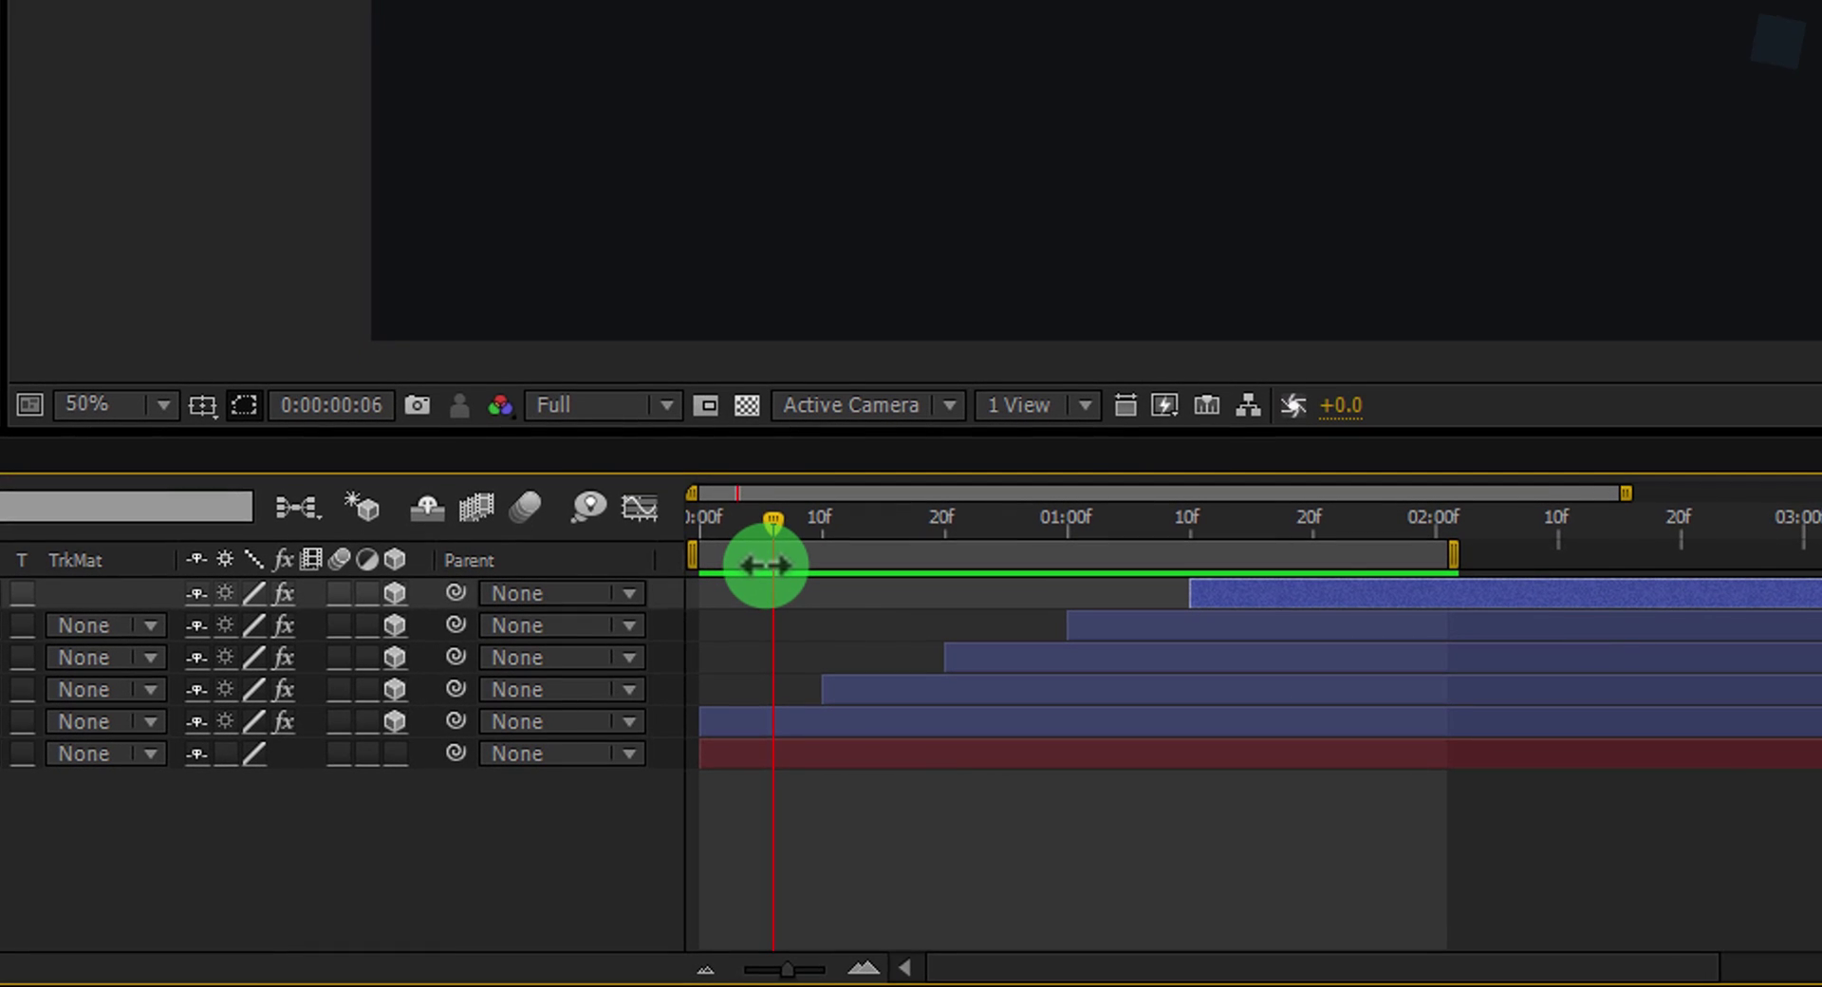
key(equal)
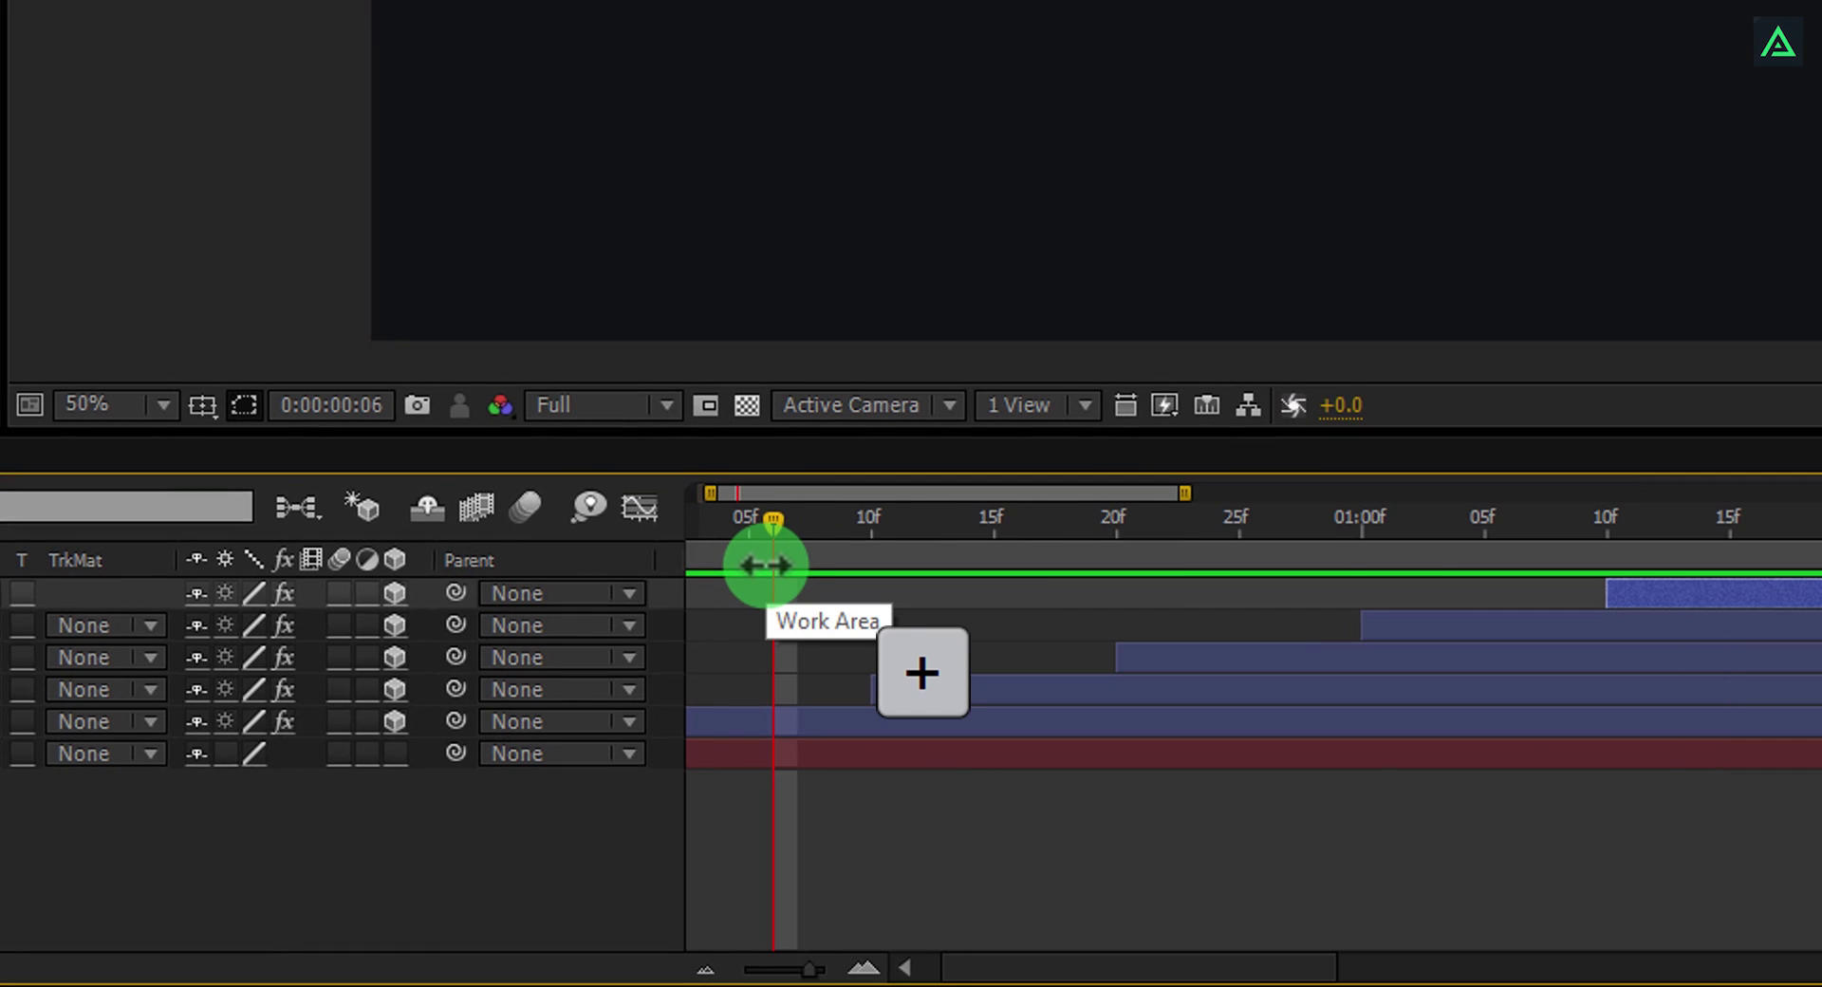
key(equal)
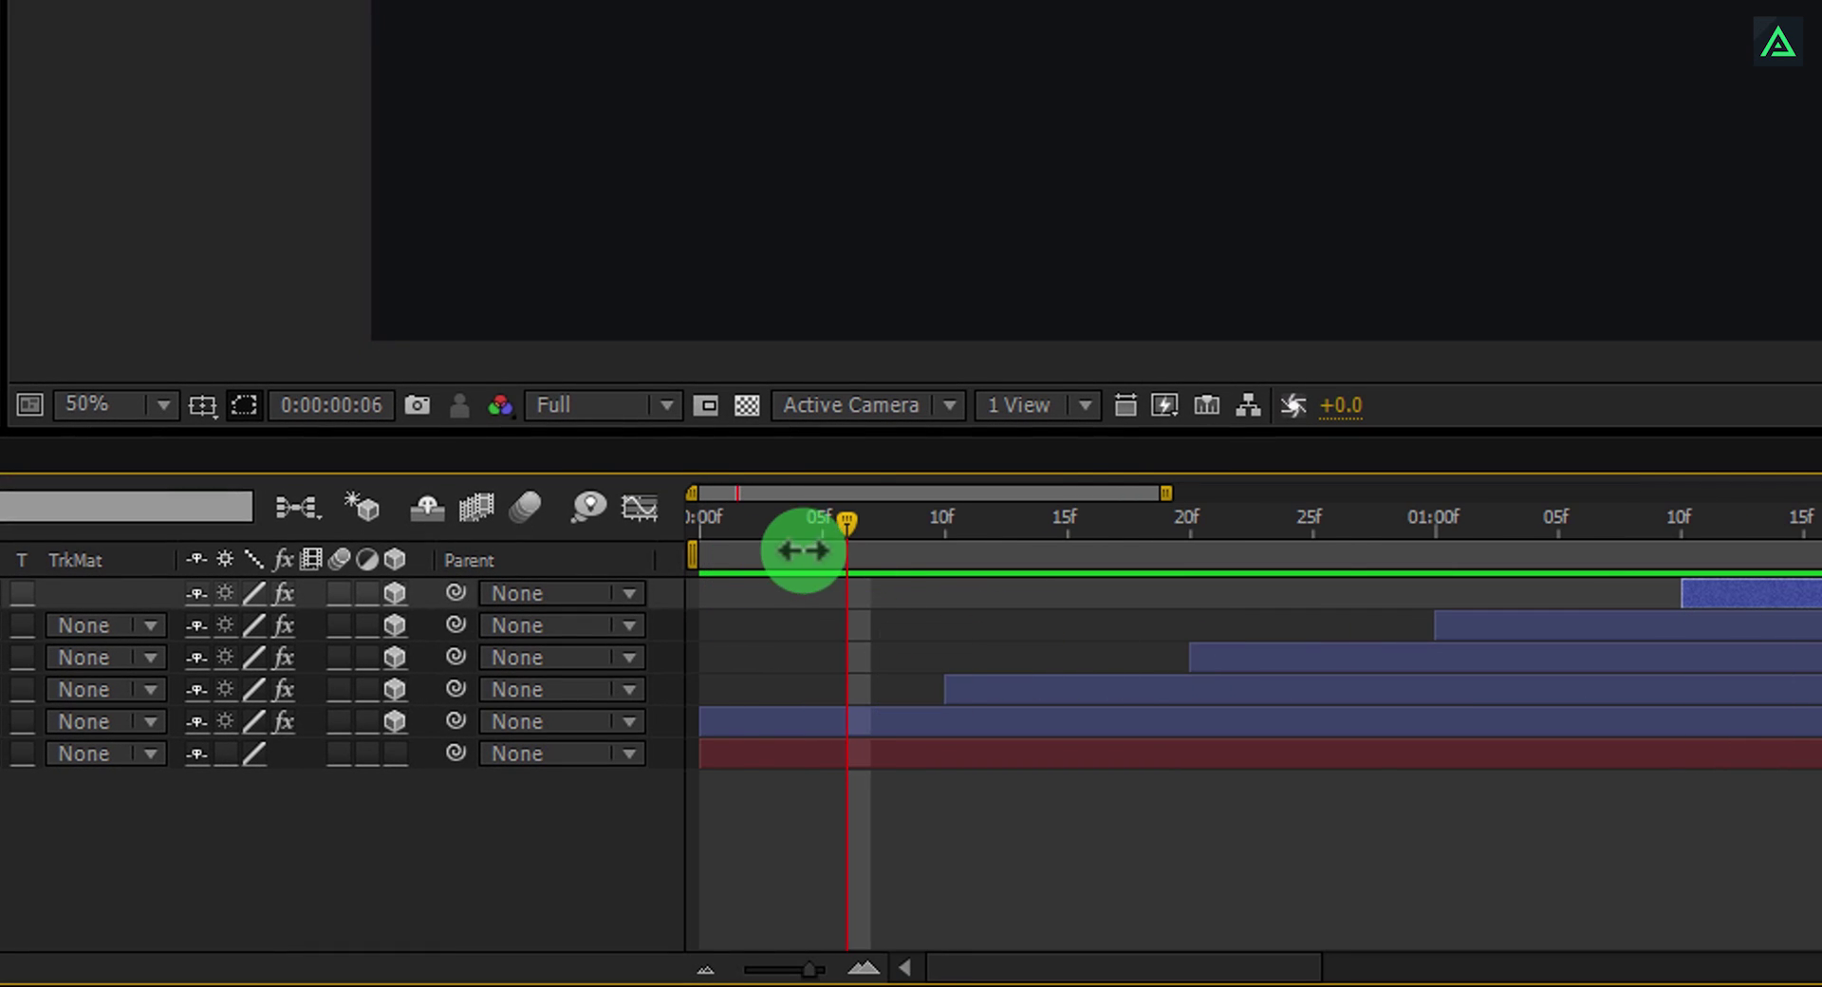
click(824, 528)
drag(981, 685, 847, 689)
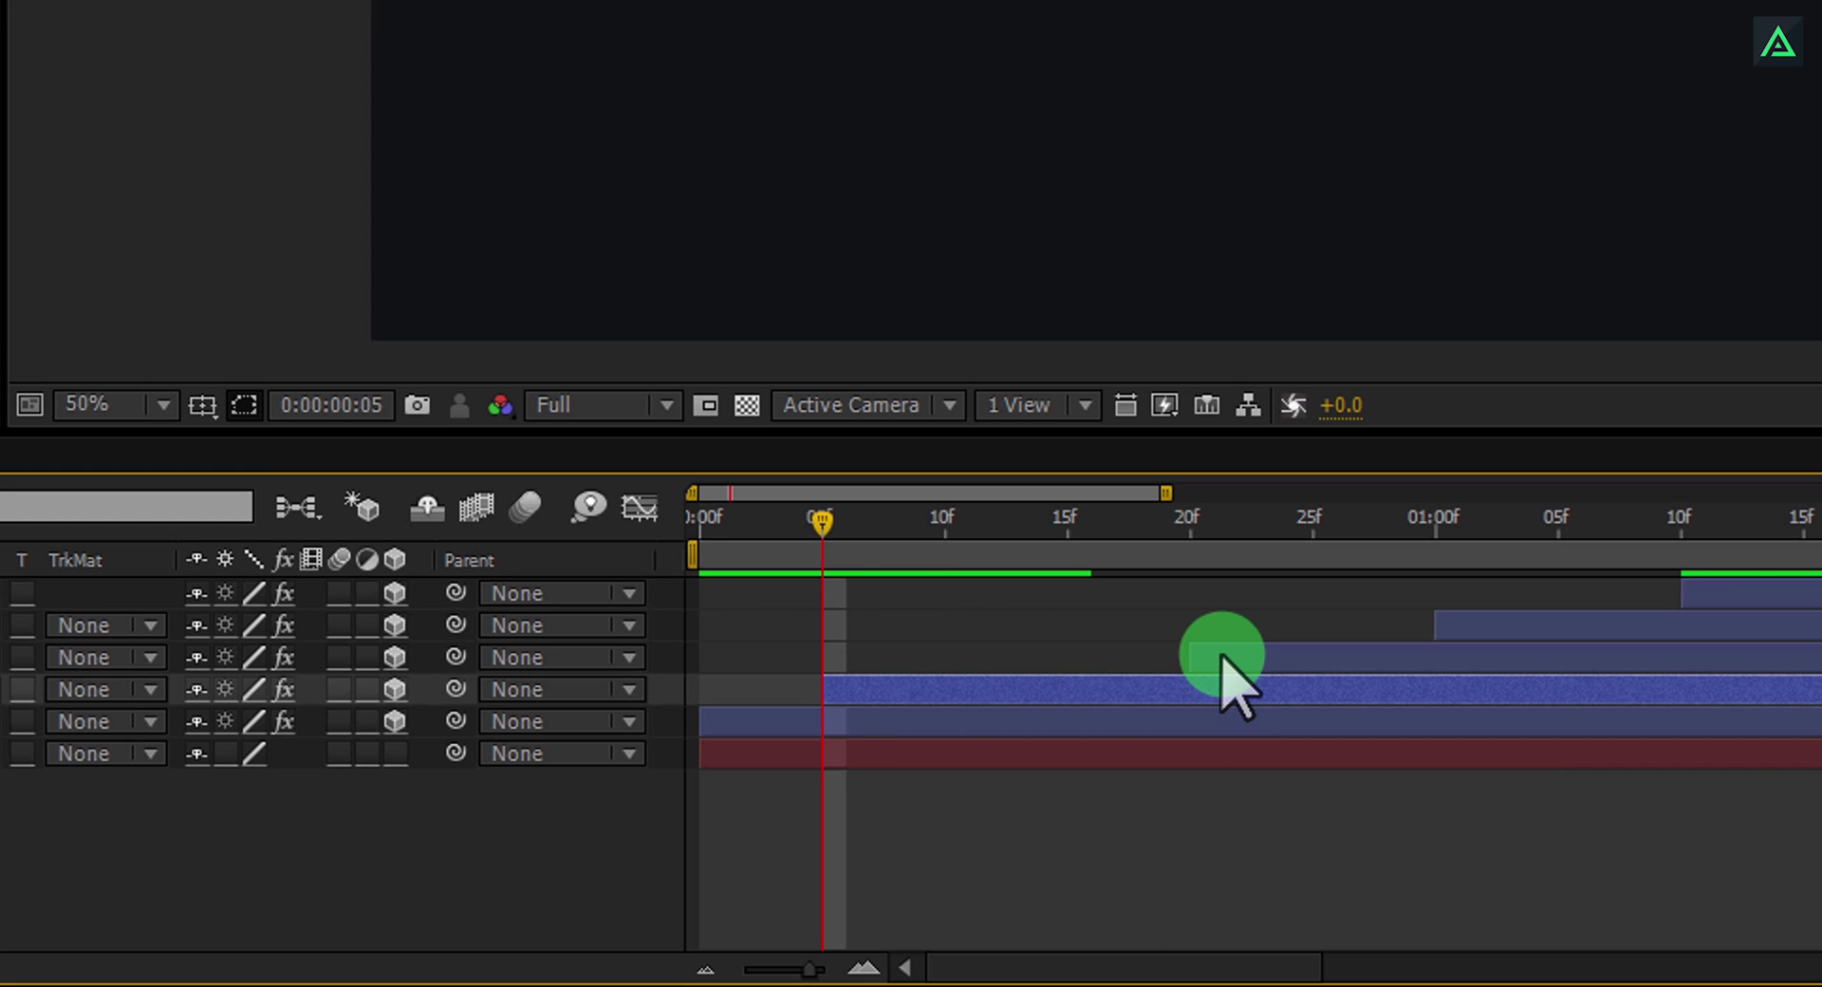
drag(1221, 655, 982, 655)
drag(1432, 617, 1096, 619)
click(1184, 619)
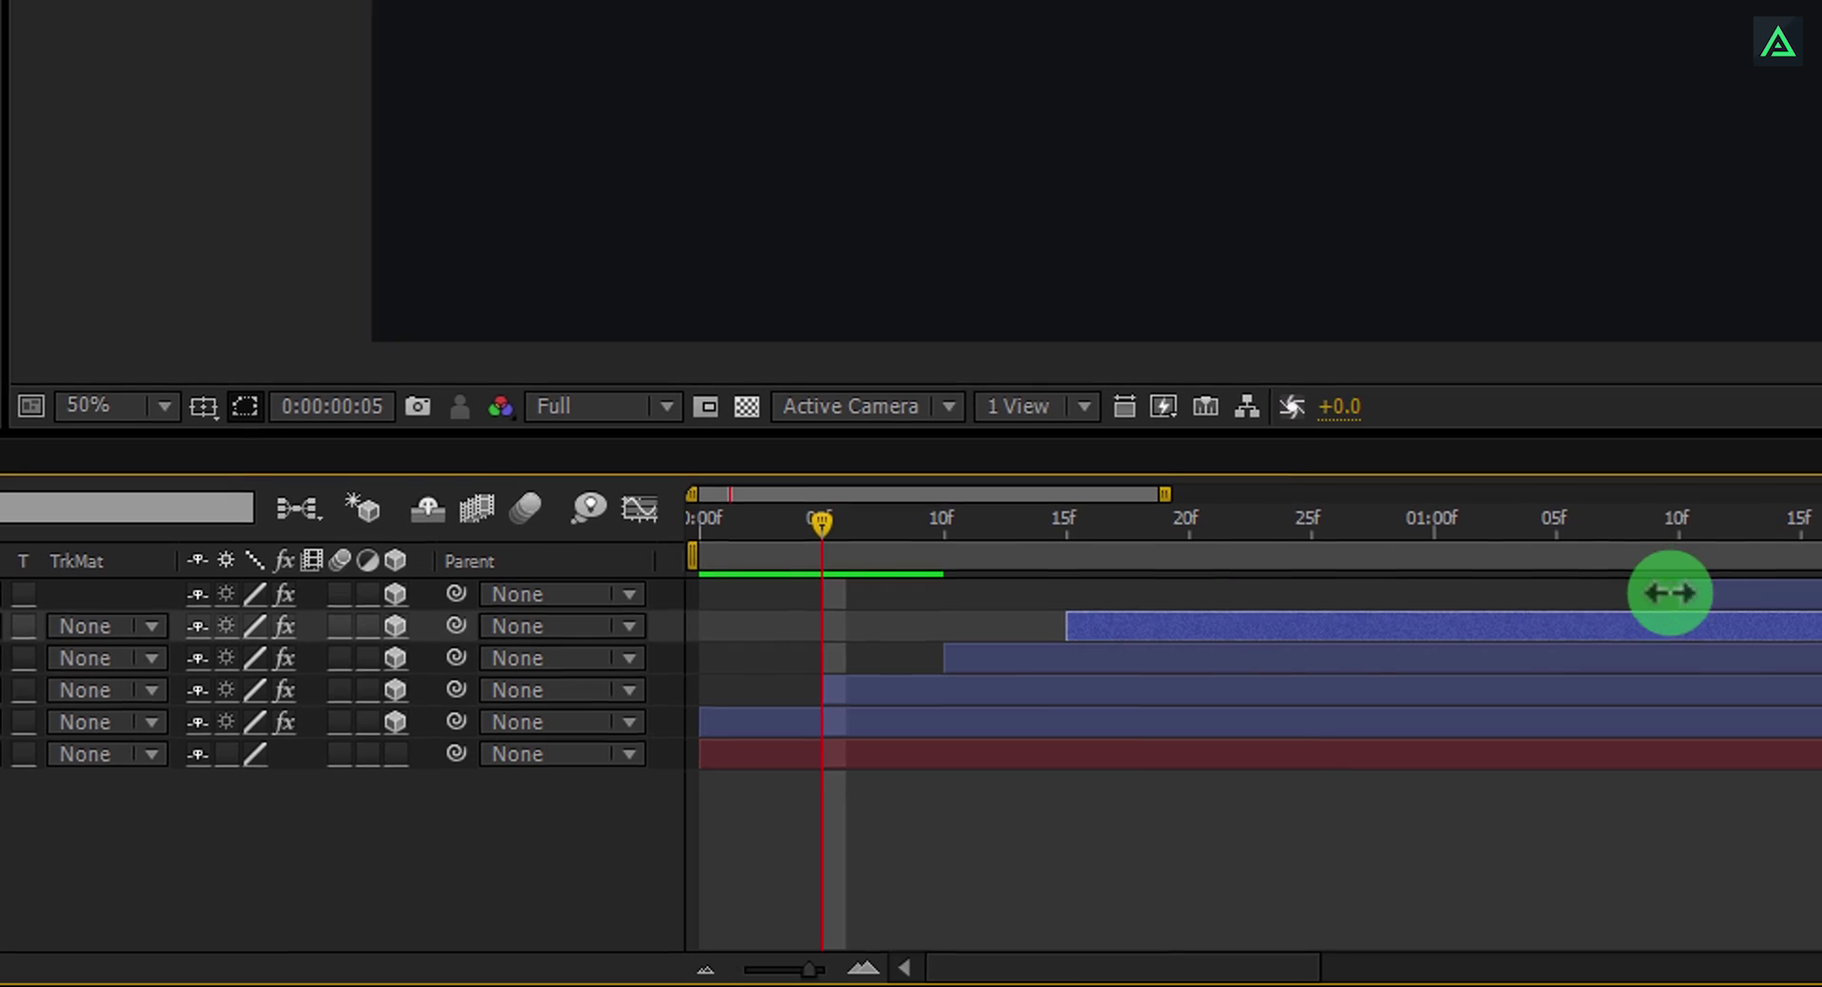
drag(1703, 593, 1216, 595)
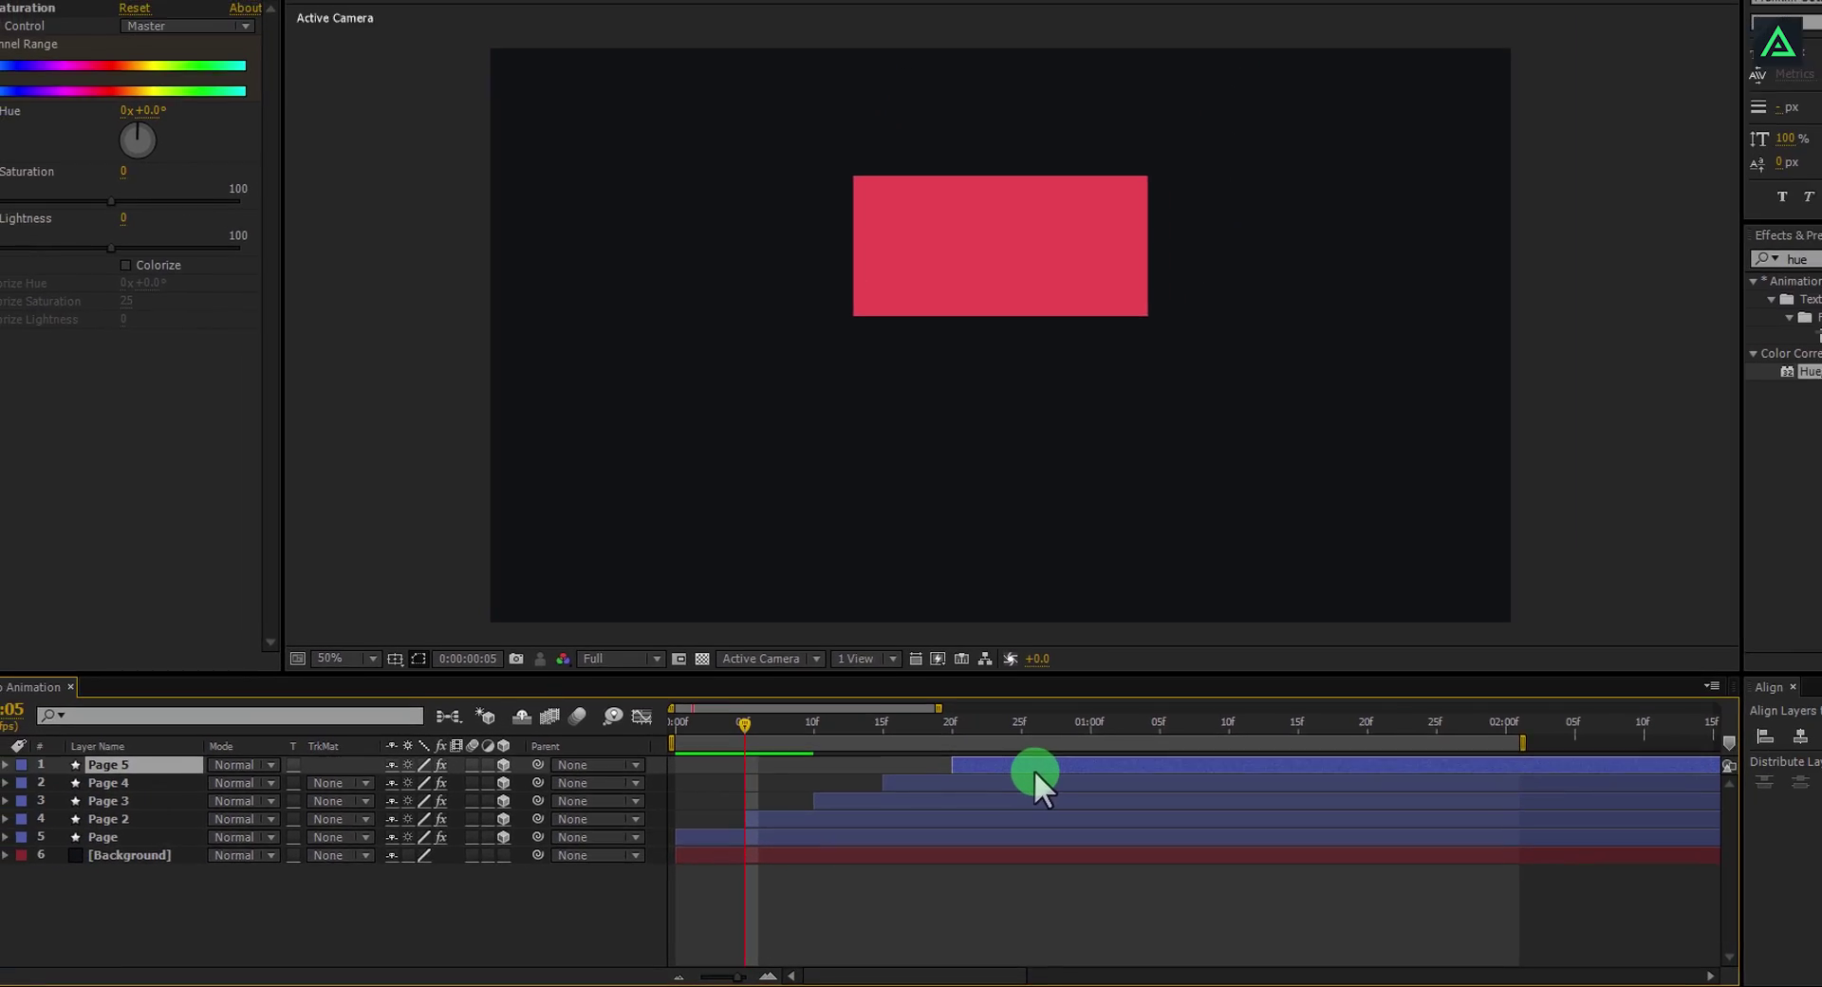
key(KP_0)
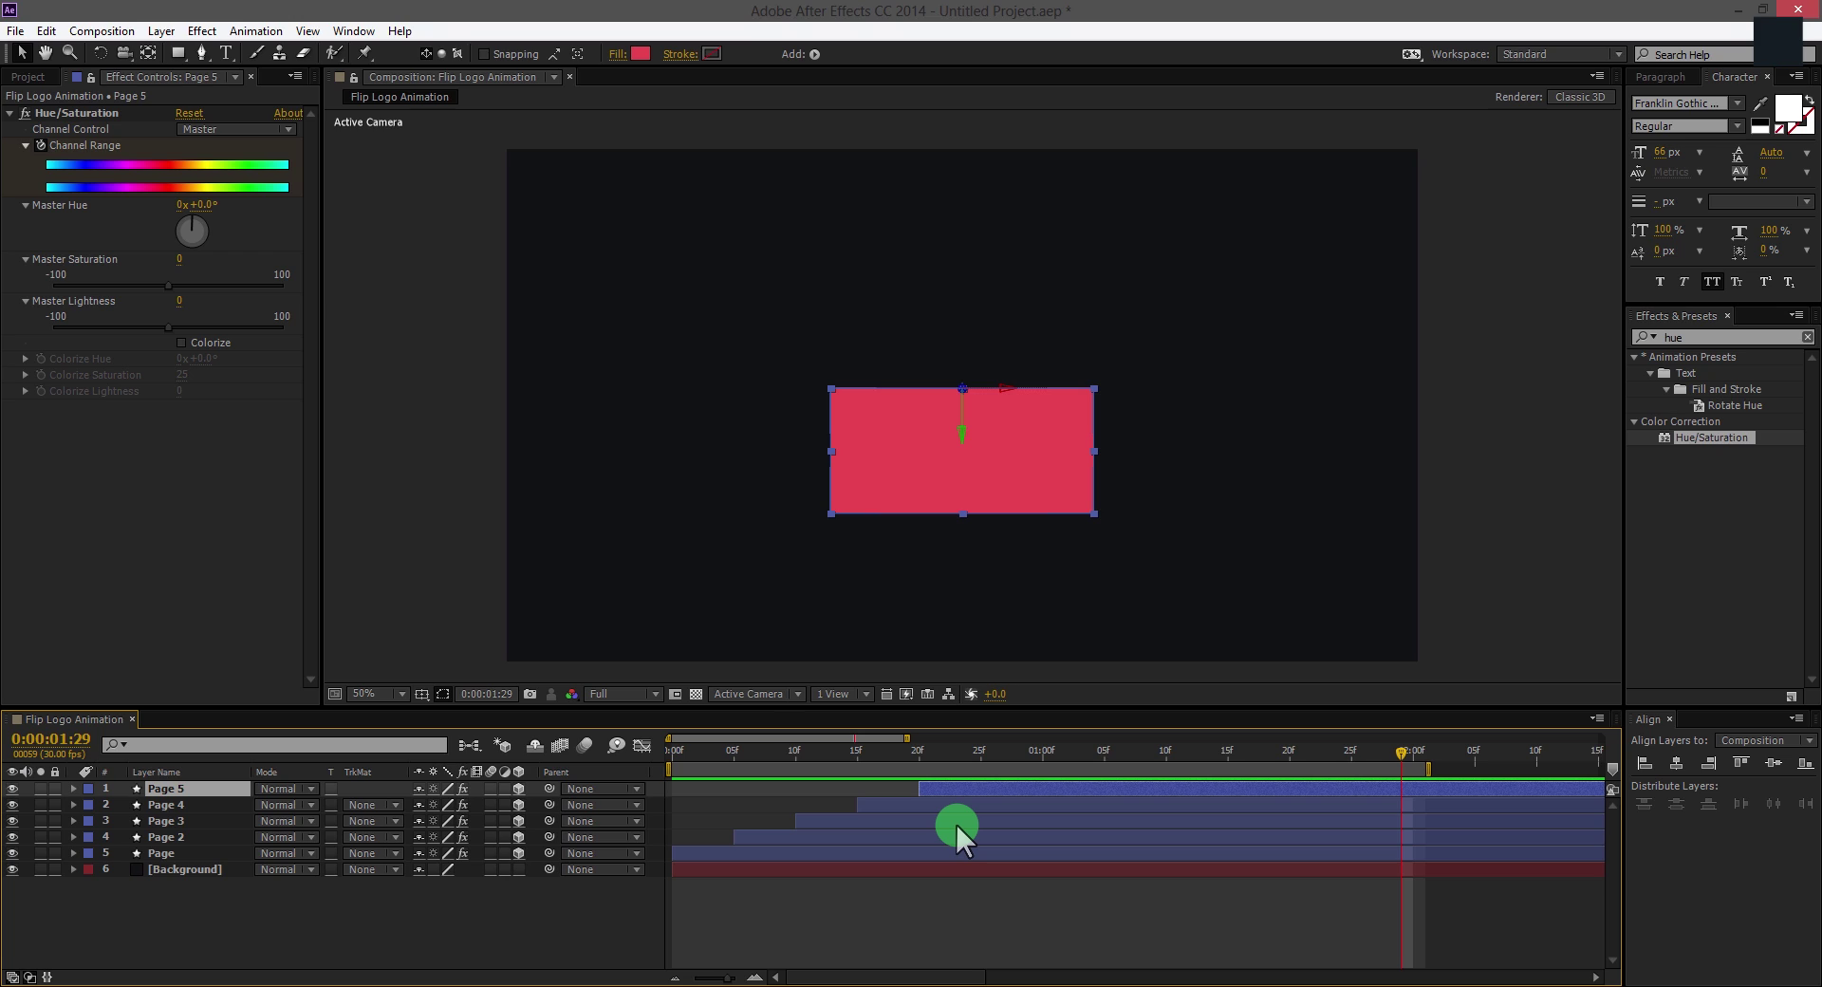
key(ctrl+z)
key(ctrl+z)
key(ctrl+z)
key(ctrl+z)
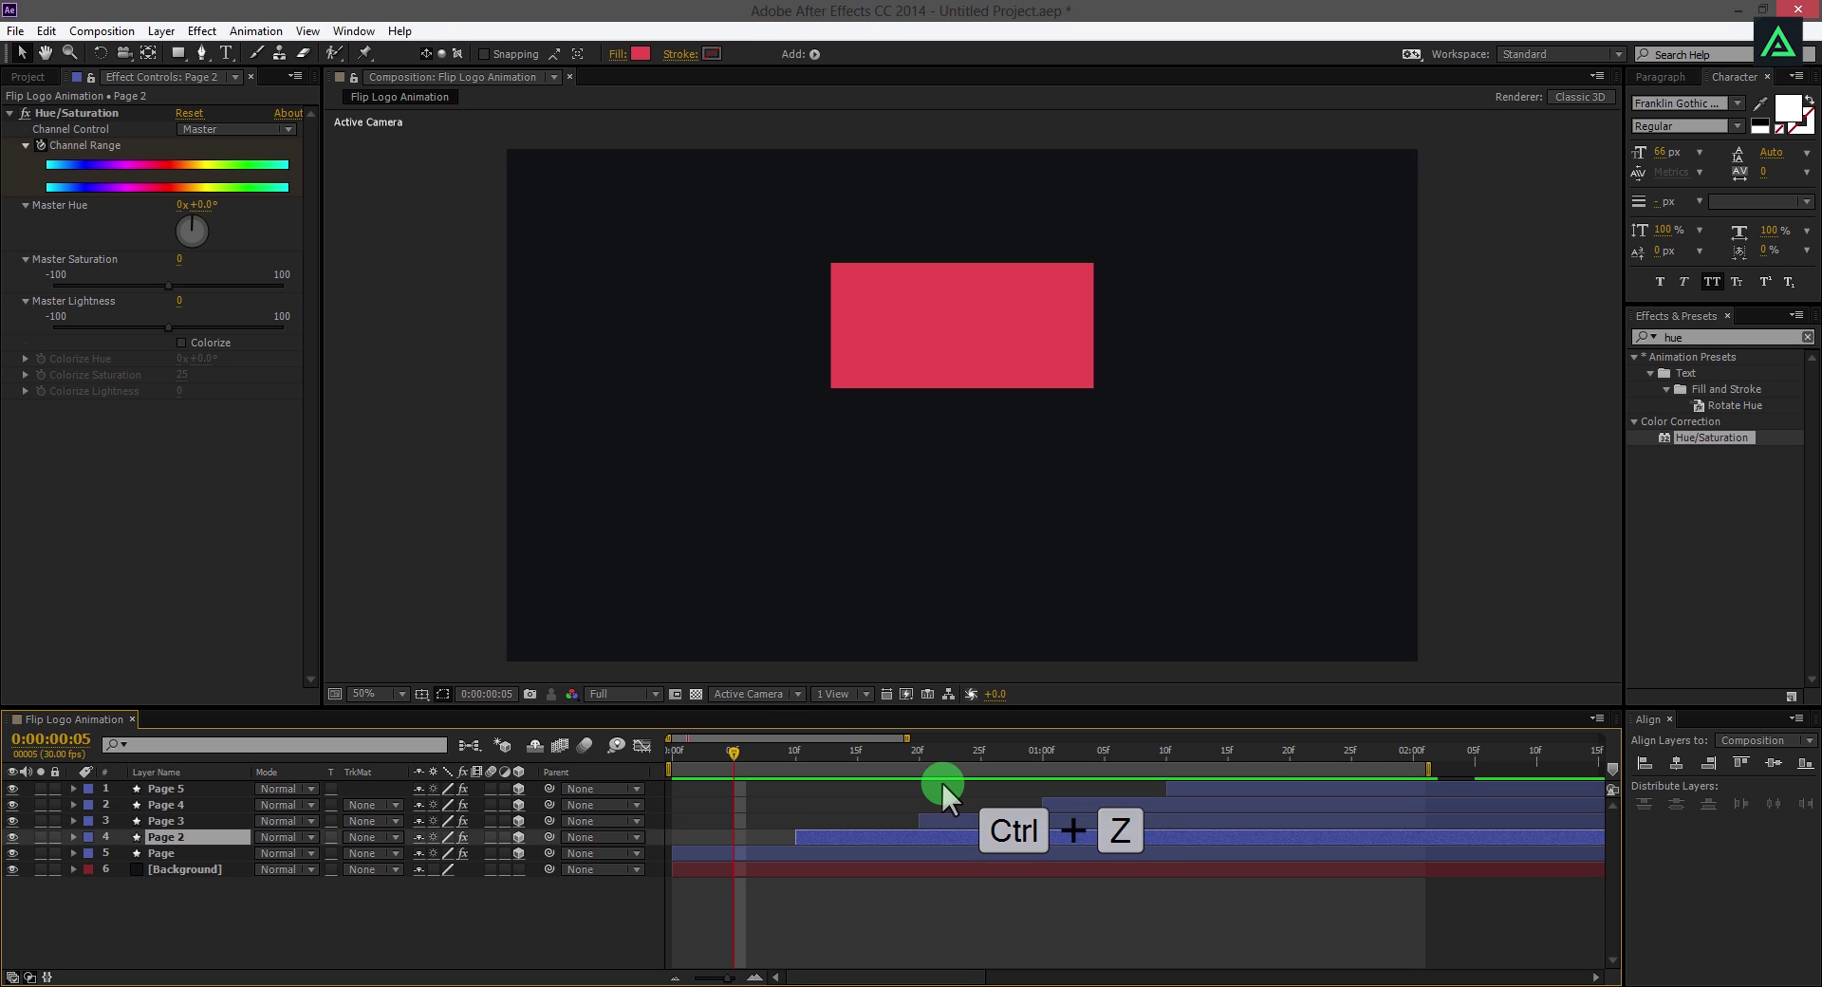
drag(670, 754, 1193, 743)
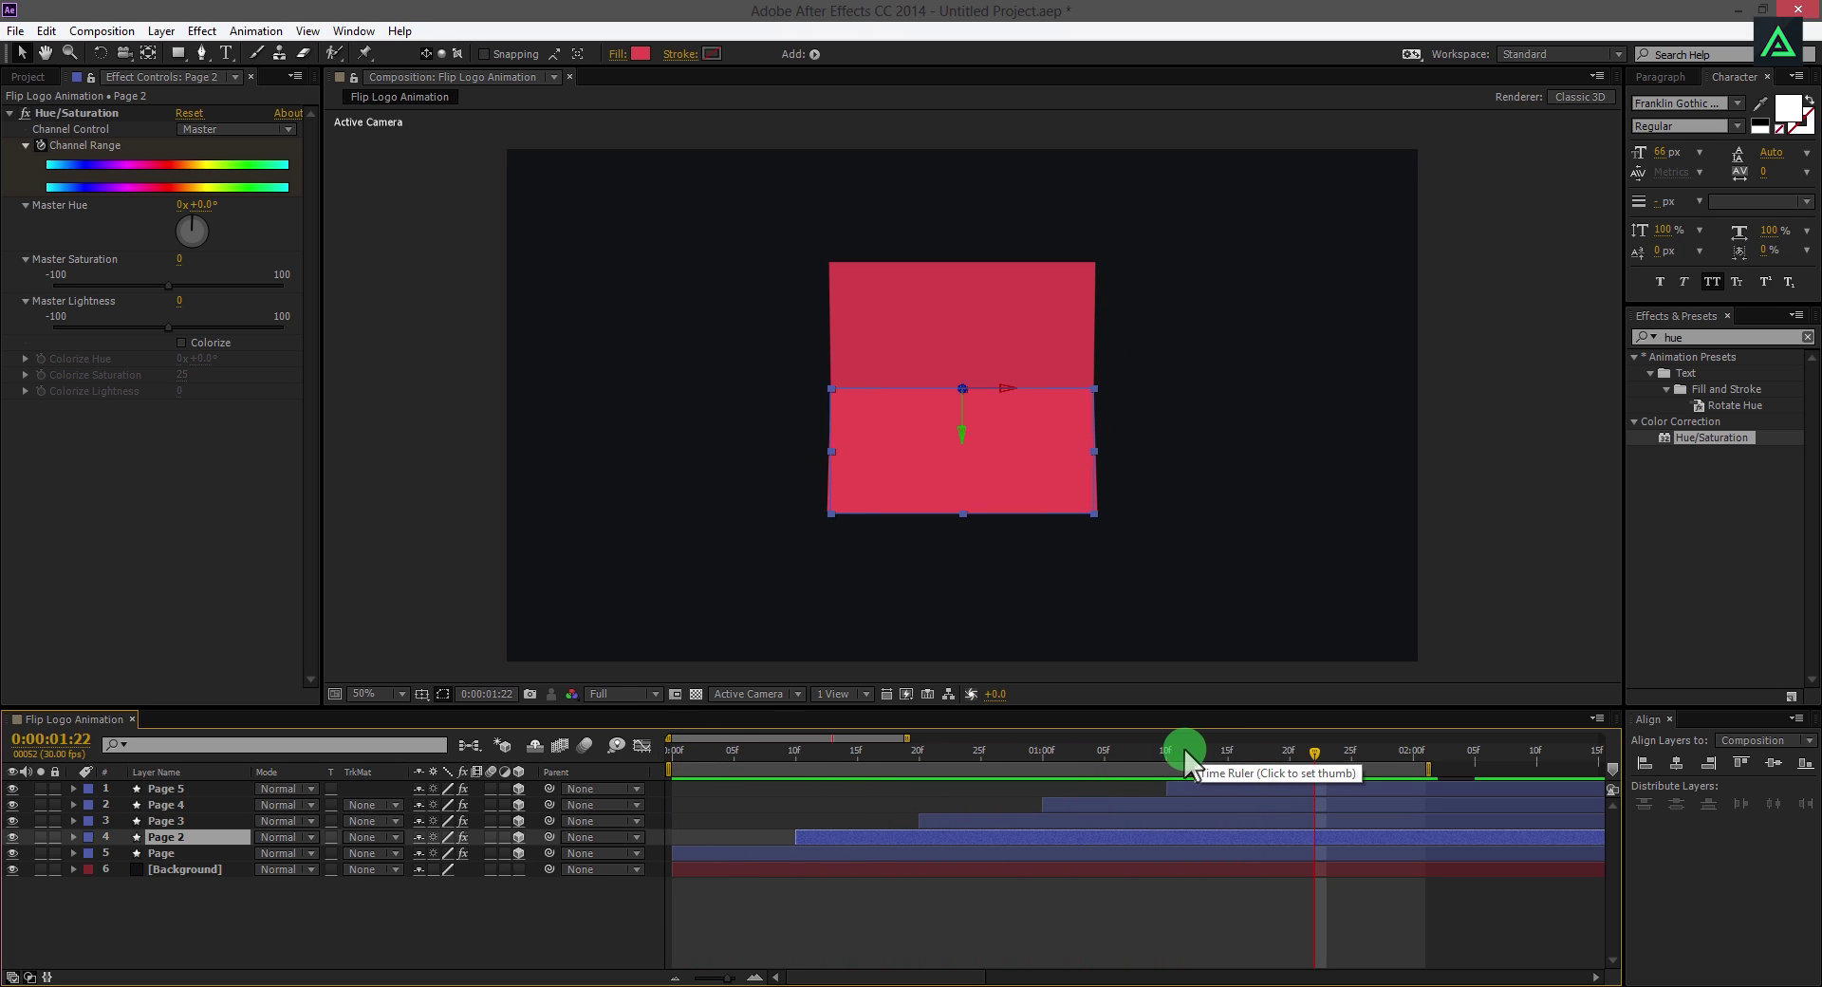
click(1228, 754)
drag(1242, 765, 1284, 754)
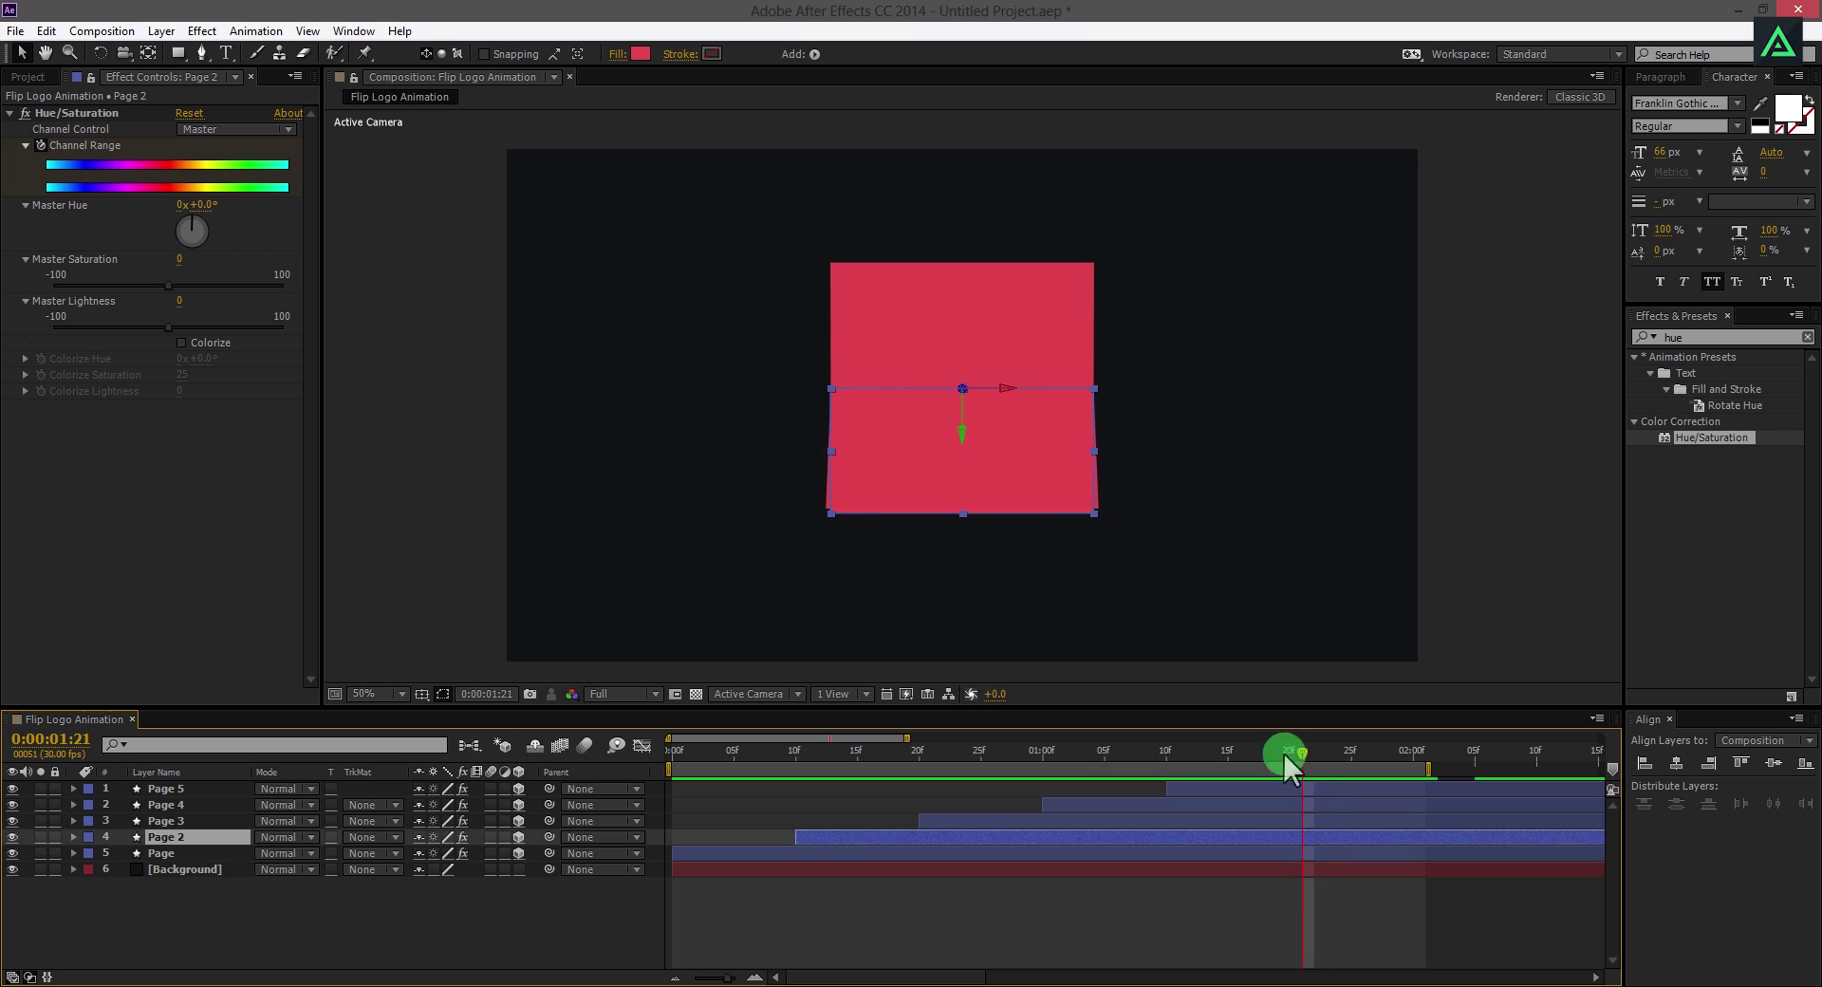
At 1:21, duplicate Page 5 to create a new Page 6 layer.
click(823, 262)
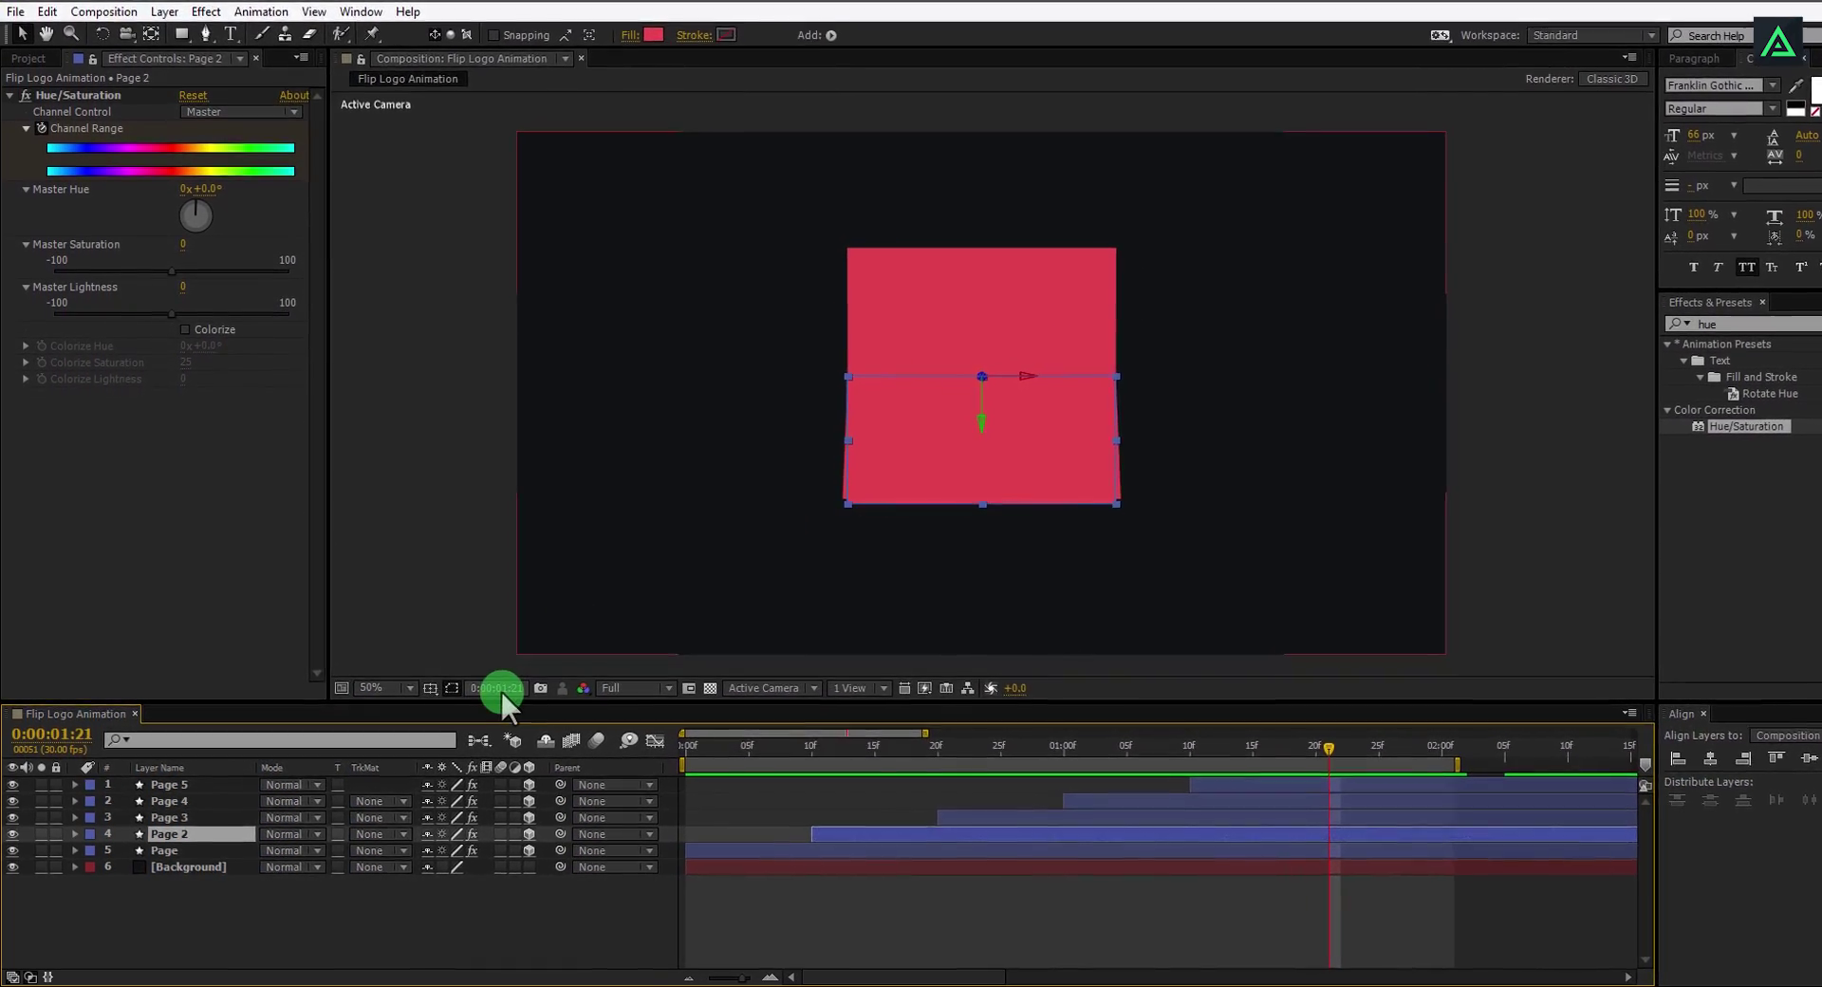
click(190, 773)
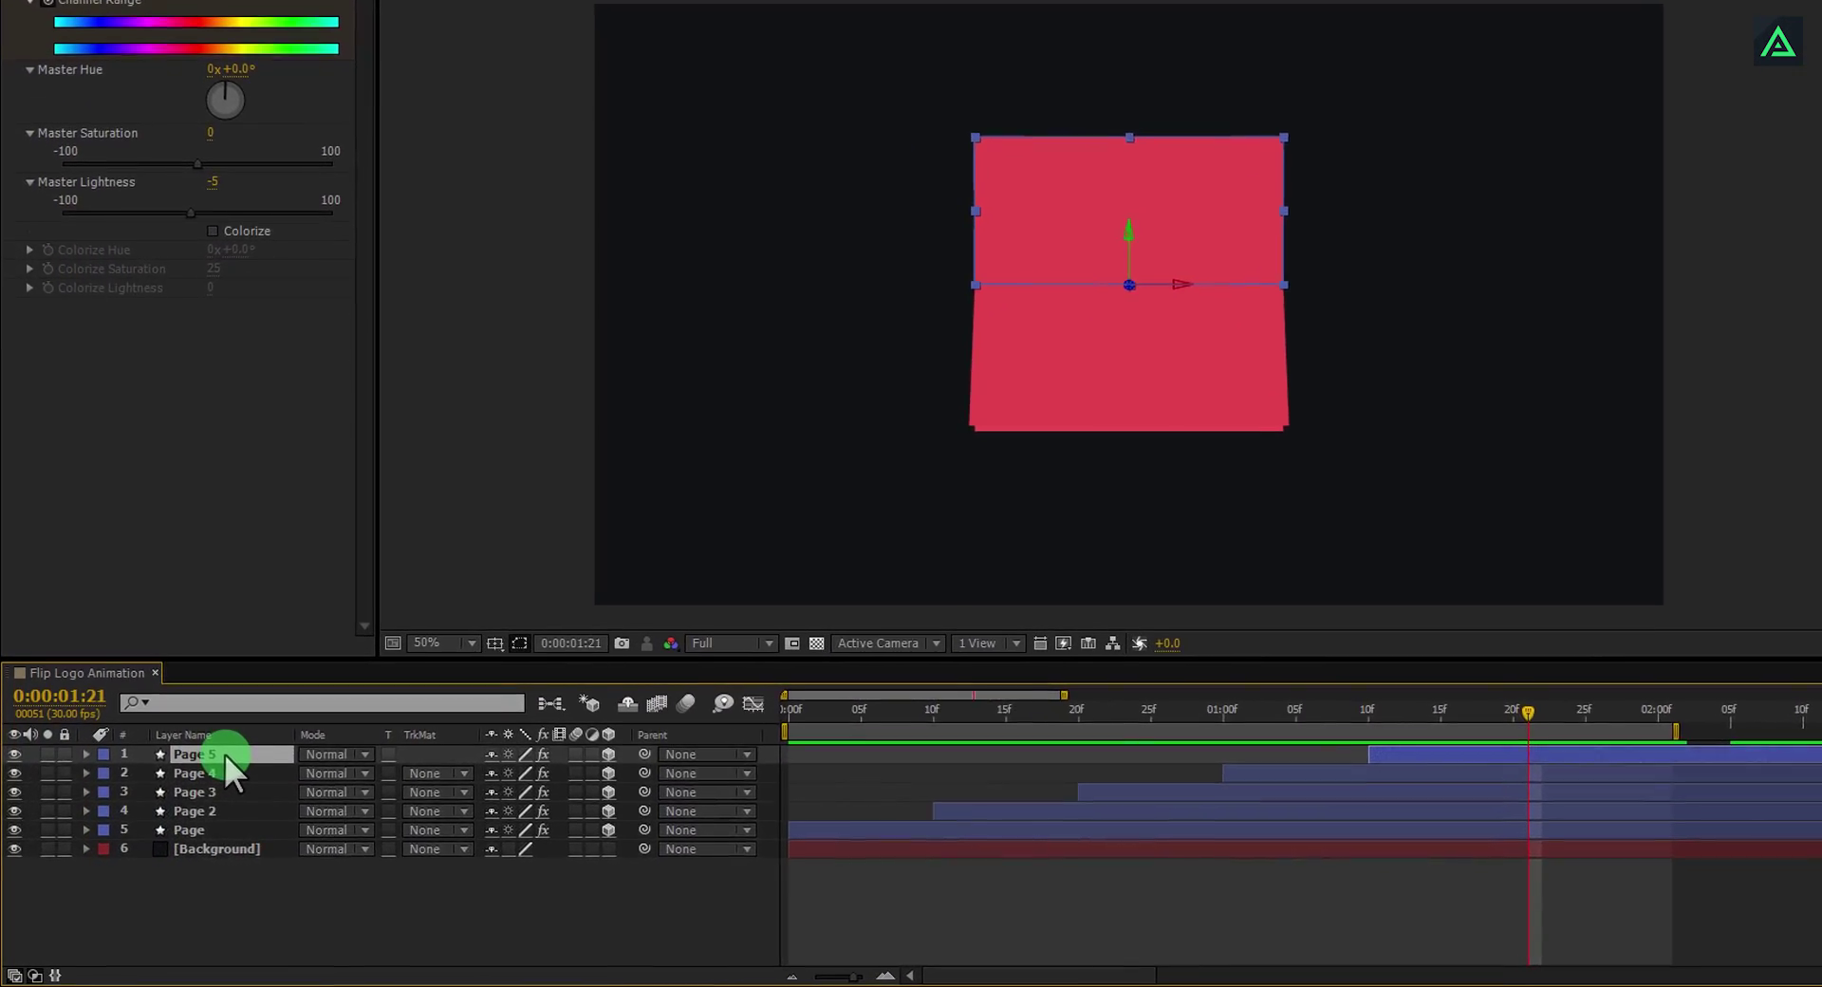
key(ctrl+d)
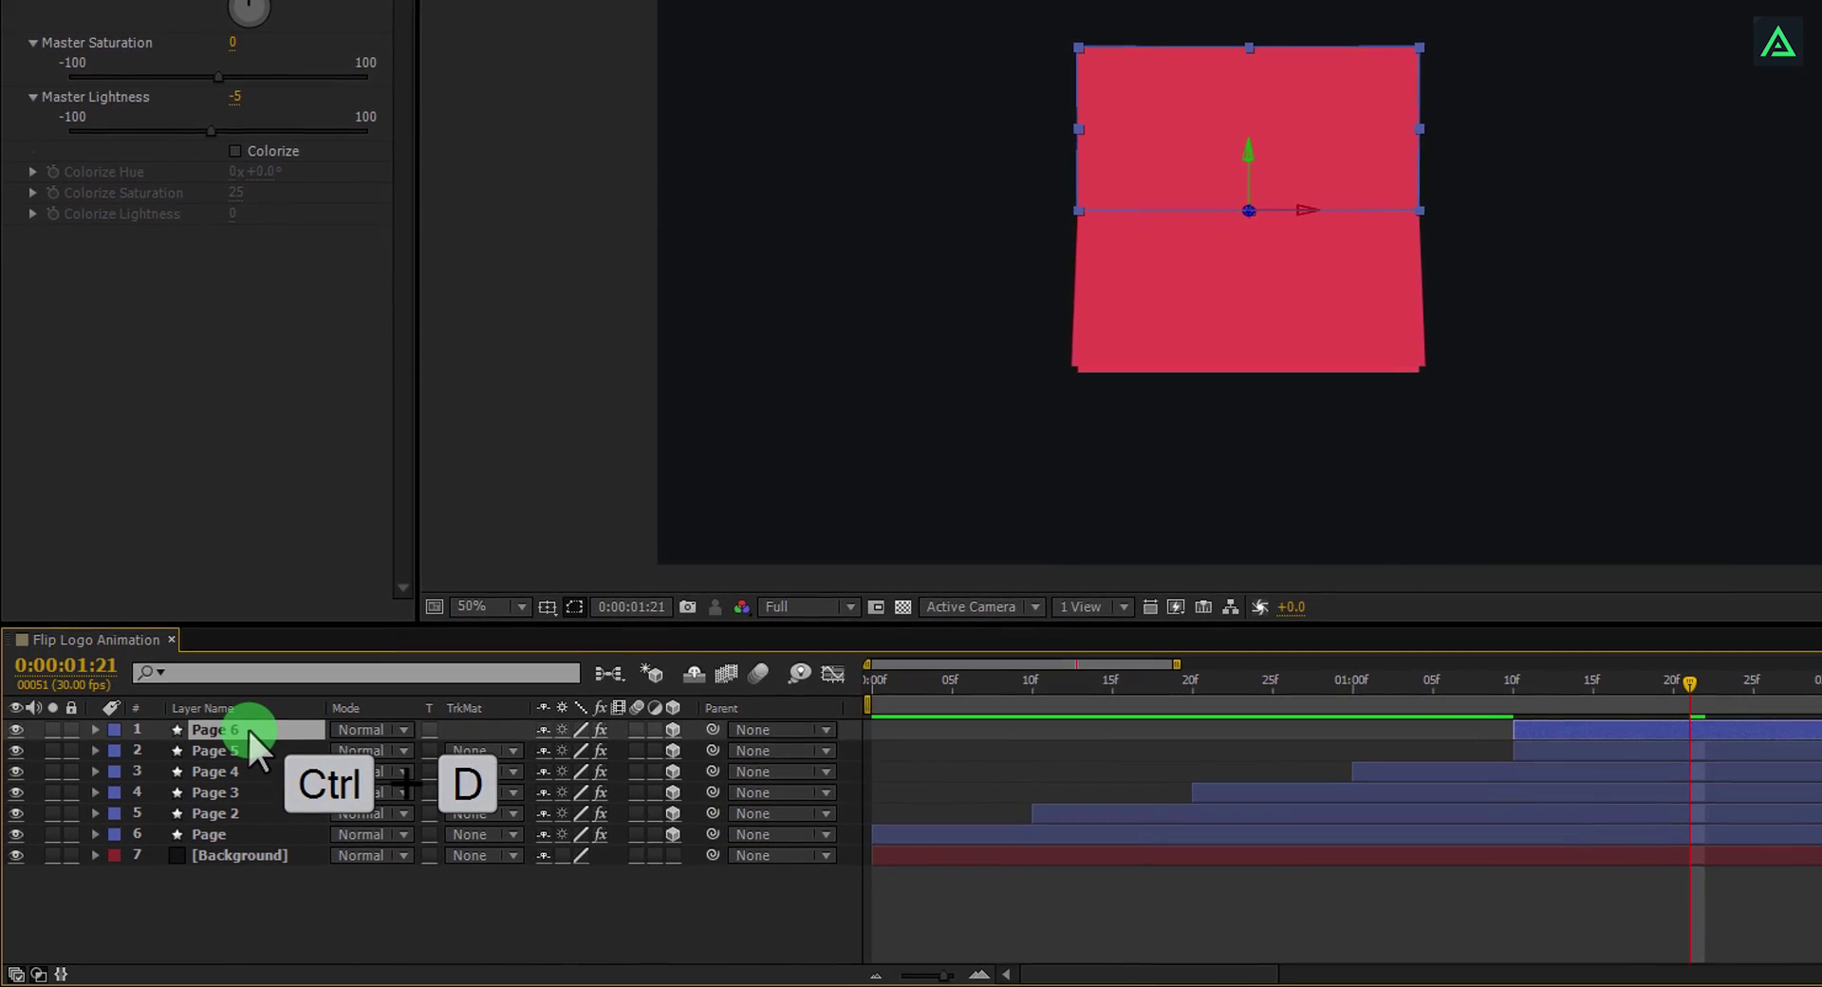
click(1222, 792)
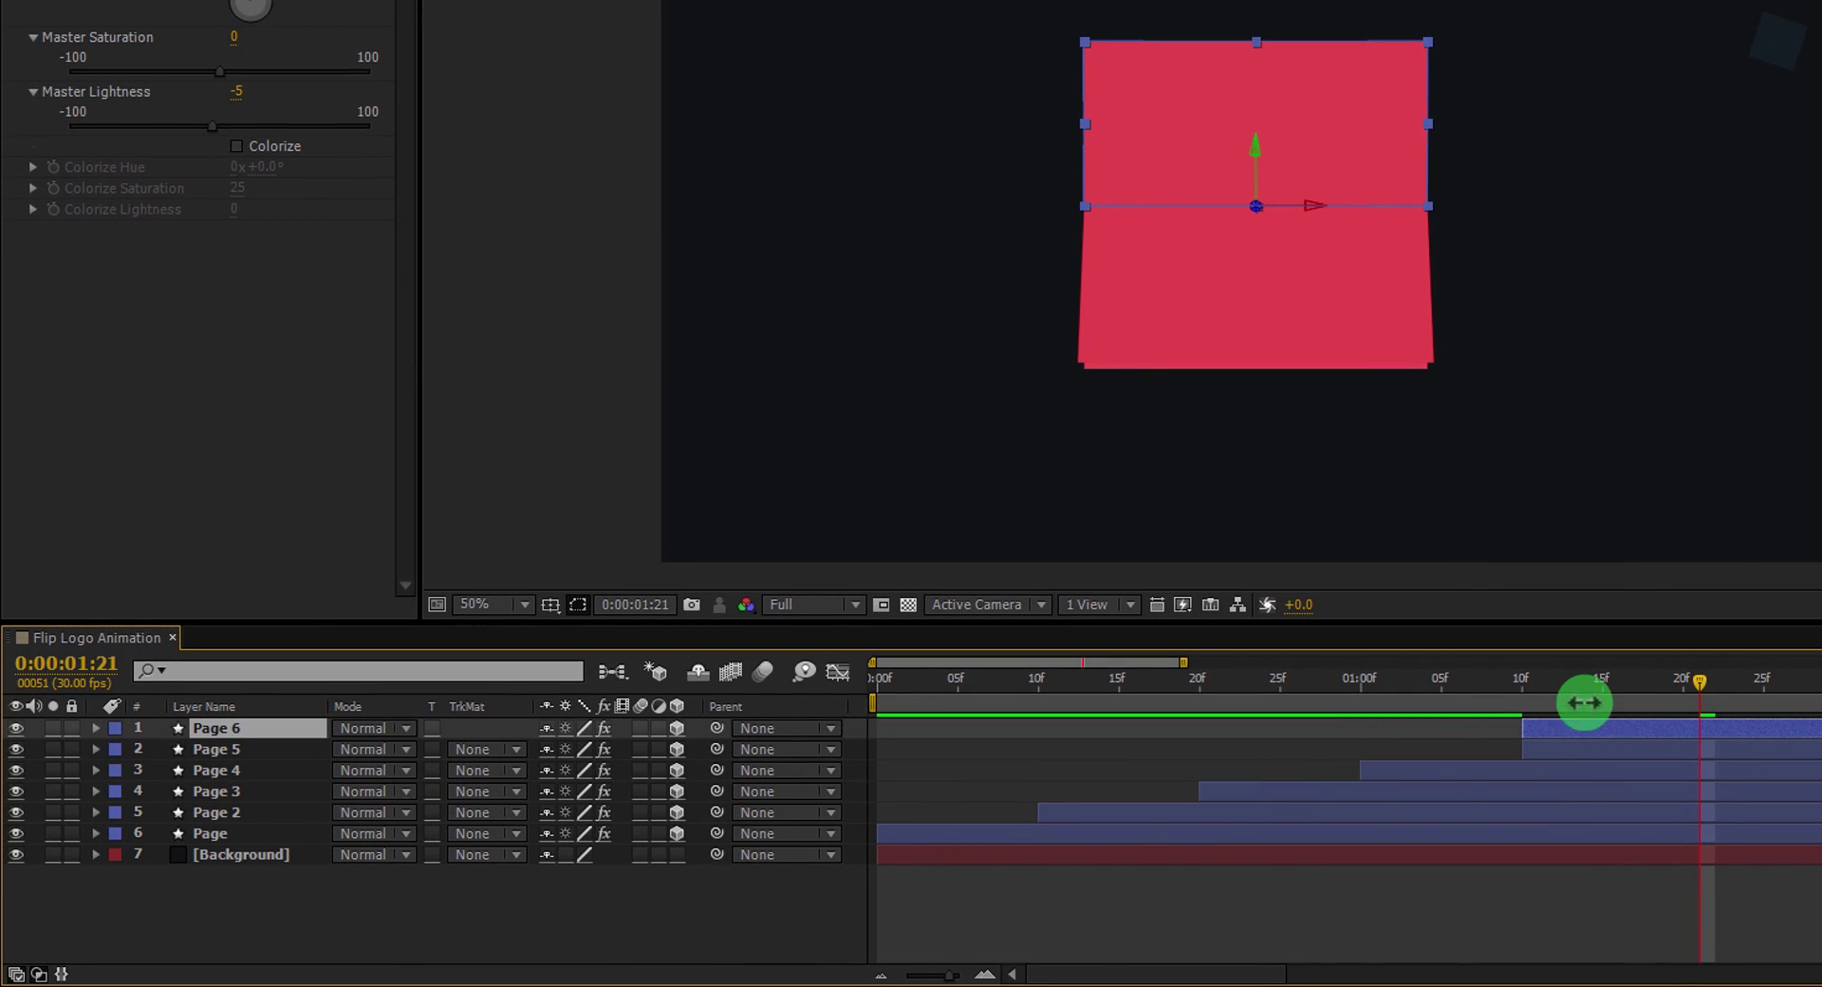
drag(1553, 682, 1497, 687)
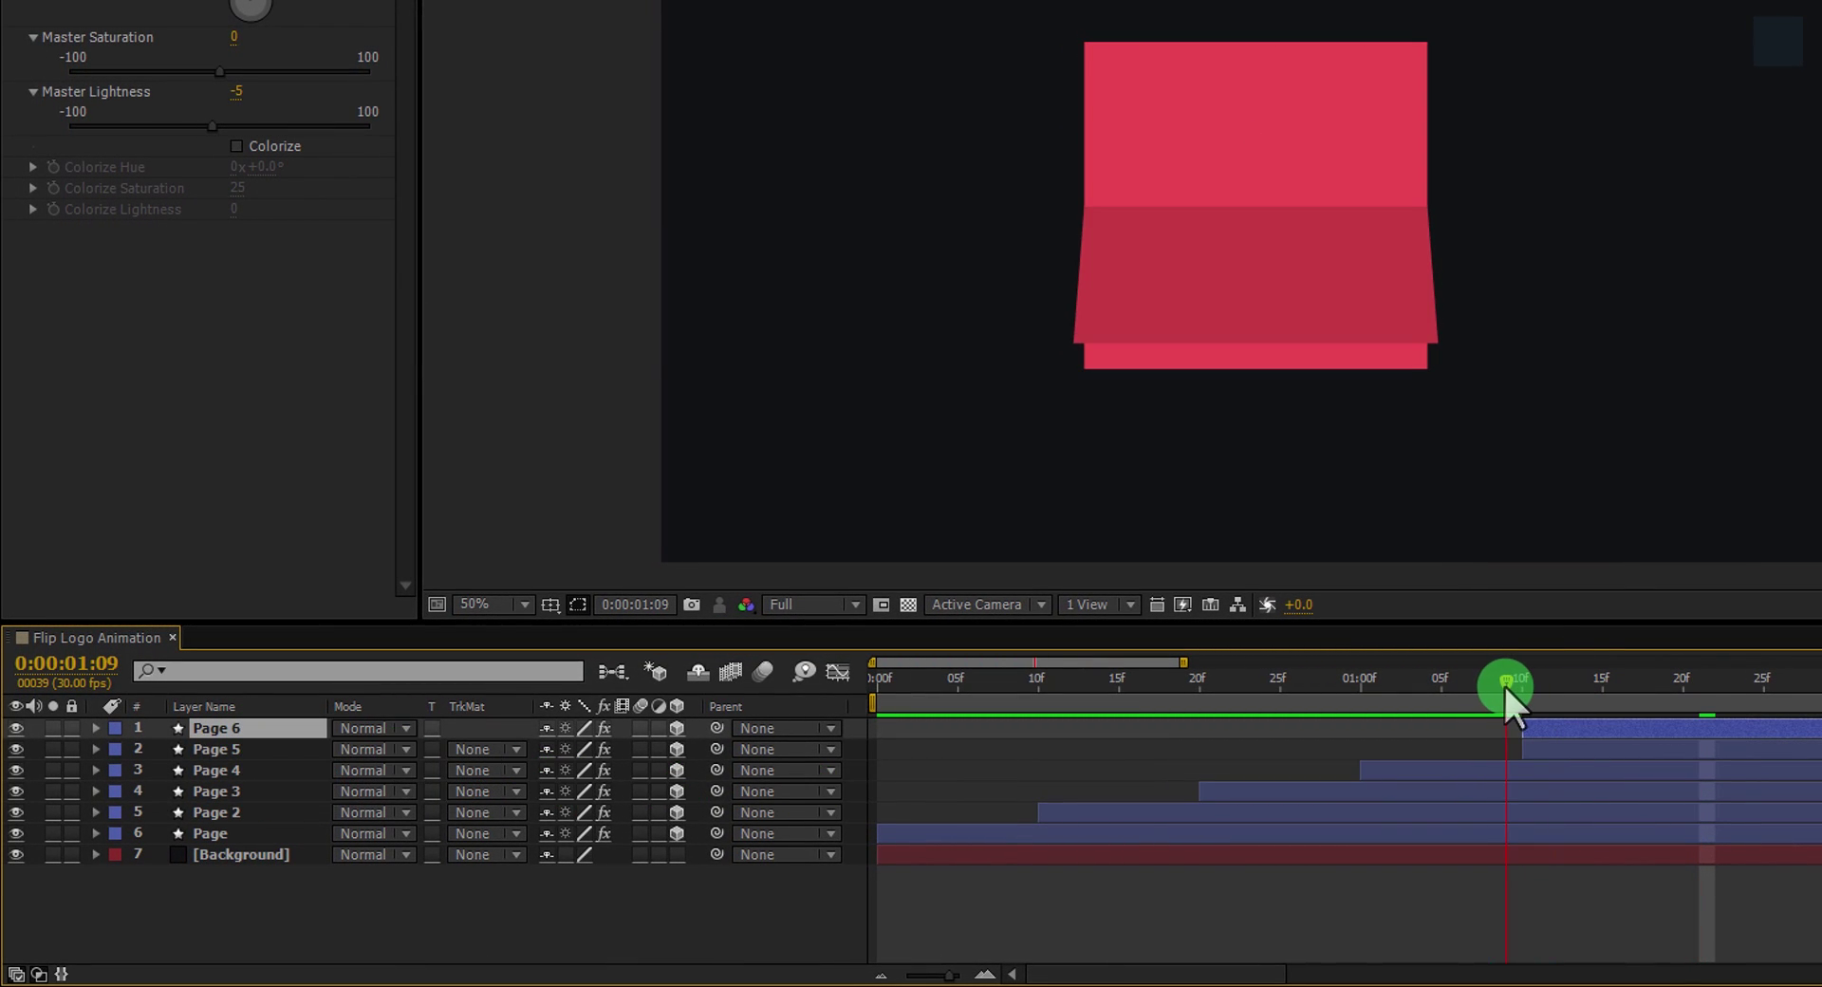
Show Page 6's keyframes with U and delete all its flip and lightness keyframes.
click(1522, 728)
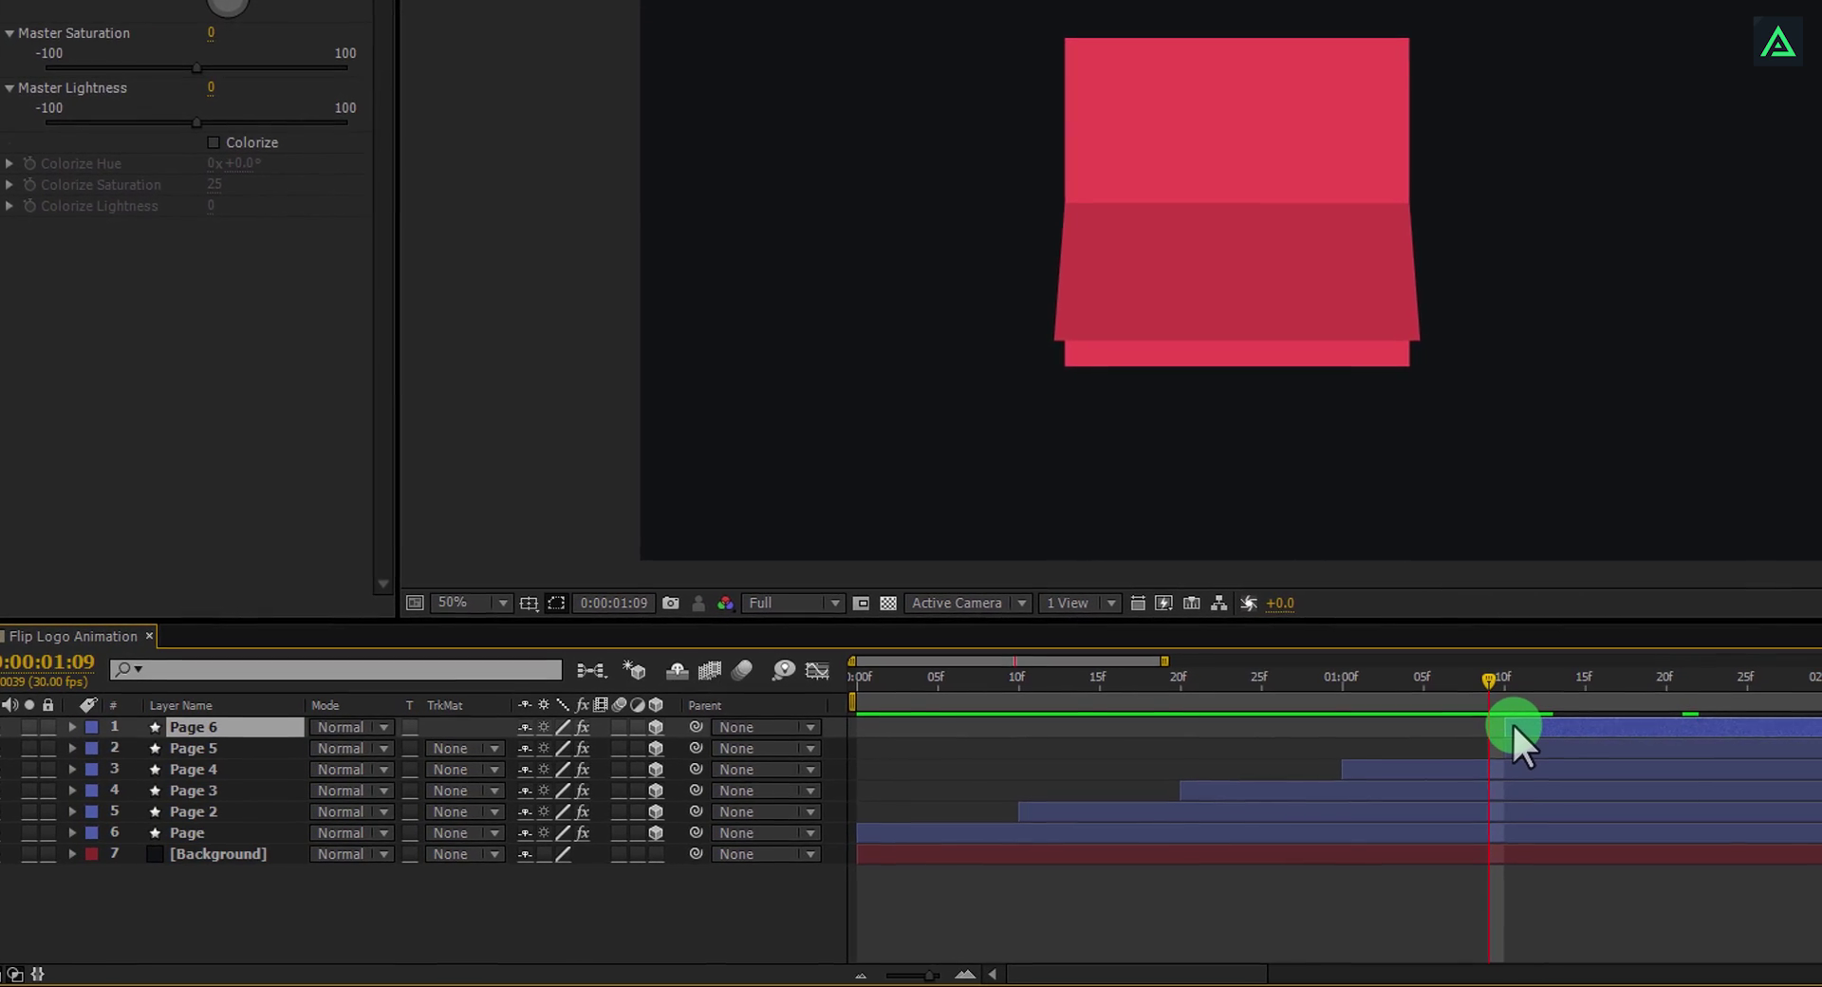
key(u)
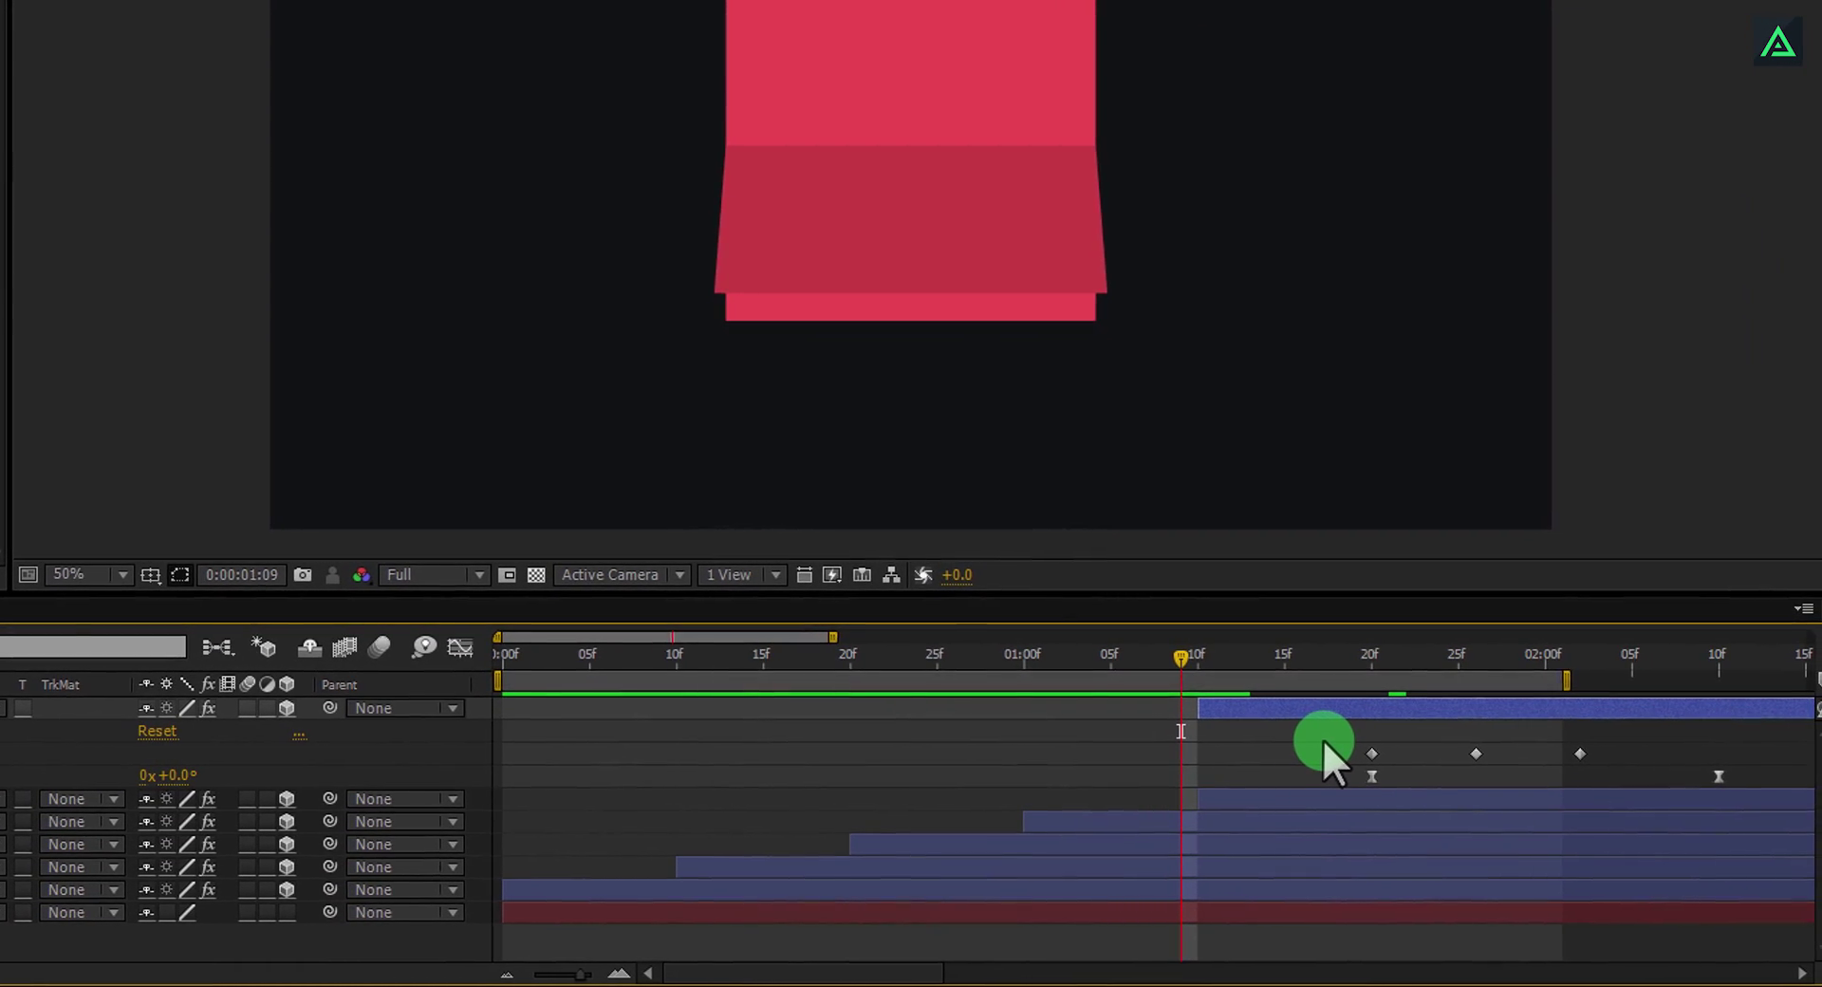
drag(1325, 729, 1532, 781)
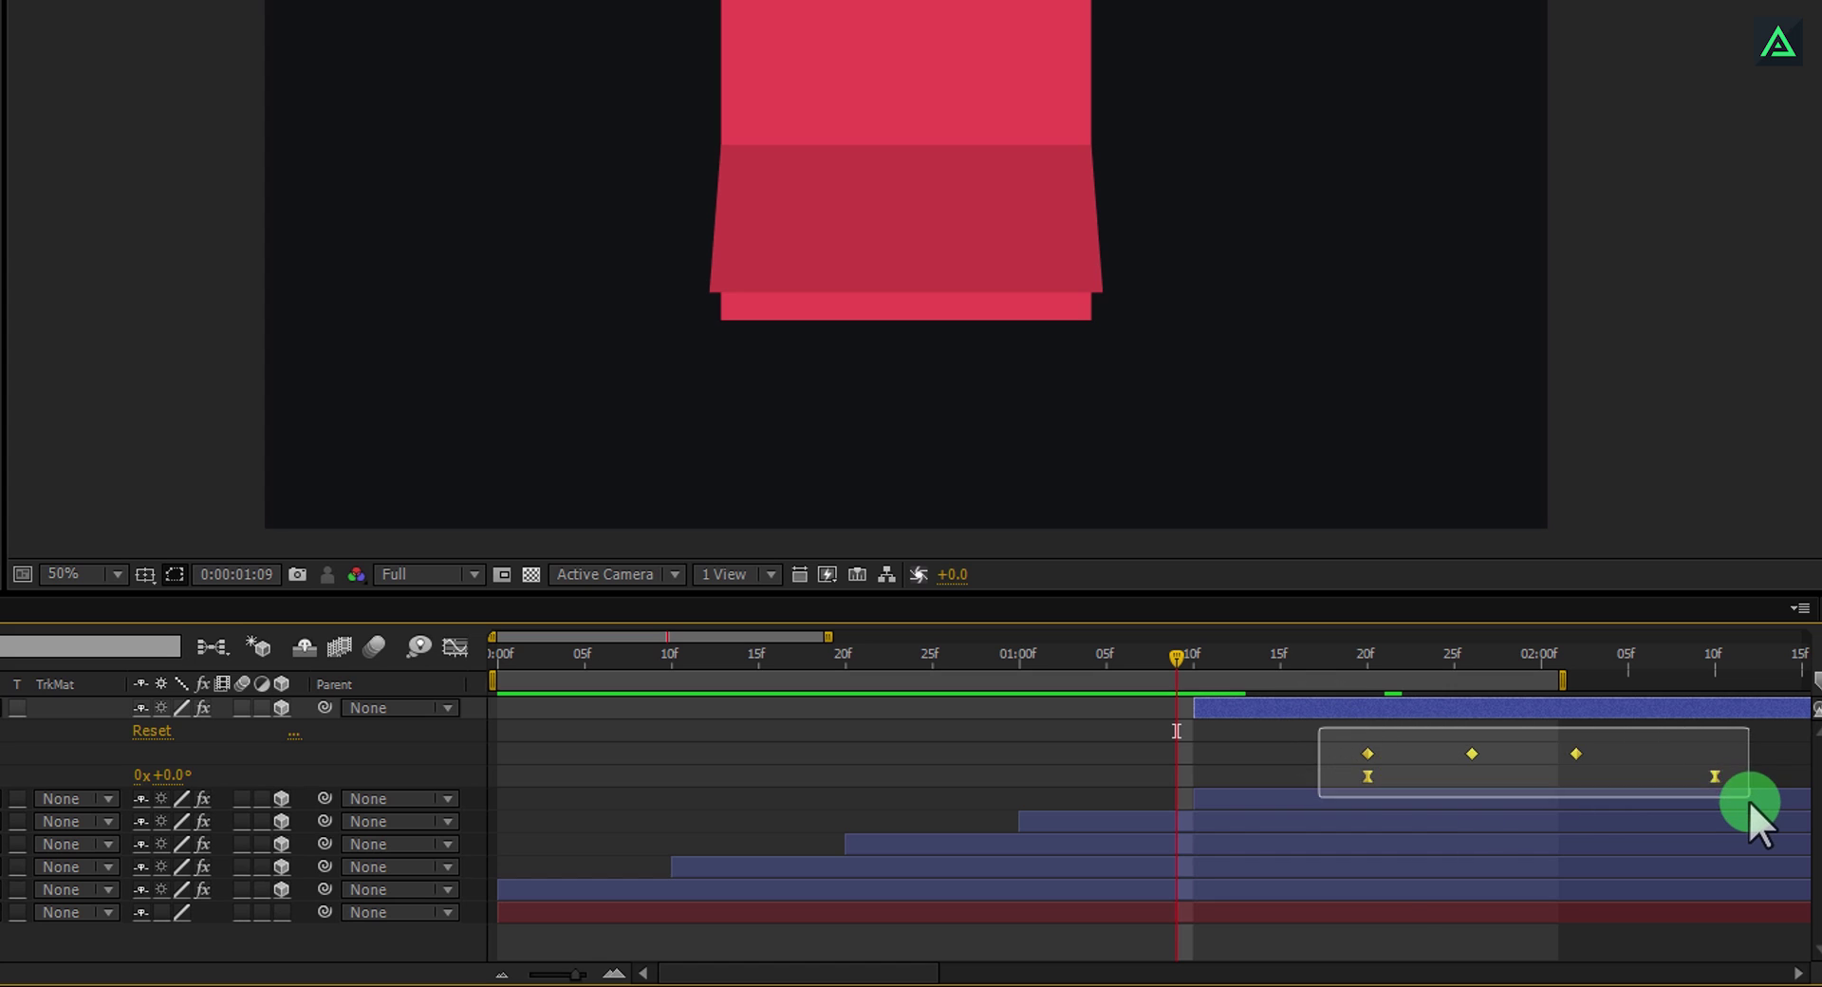
drag(1749, 799, 1742, 799)
key(Delete)
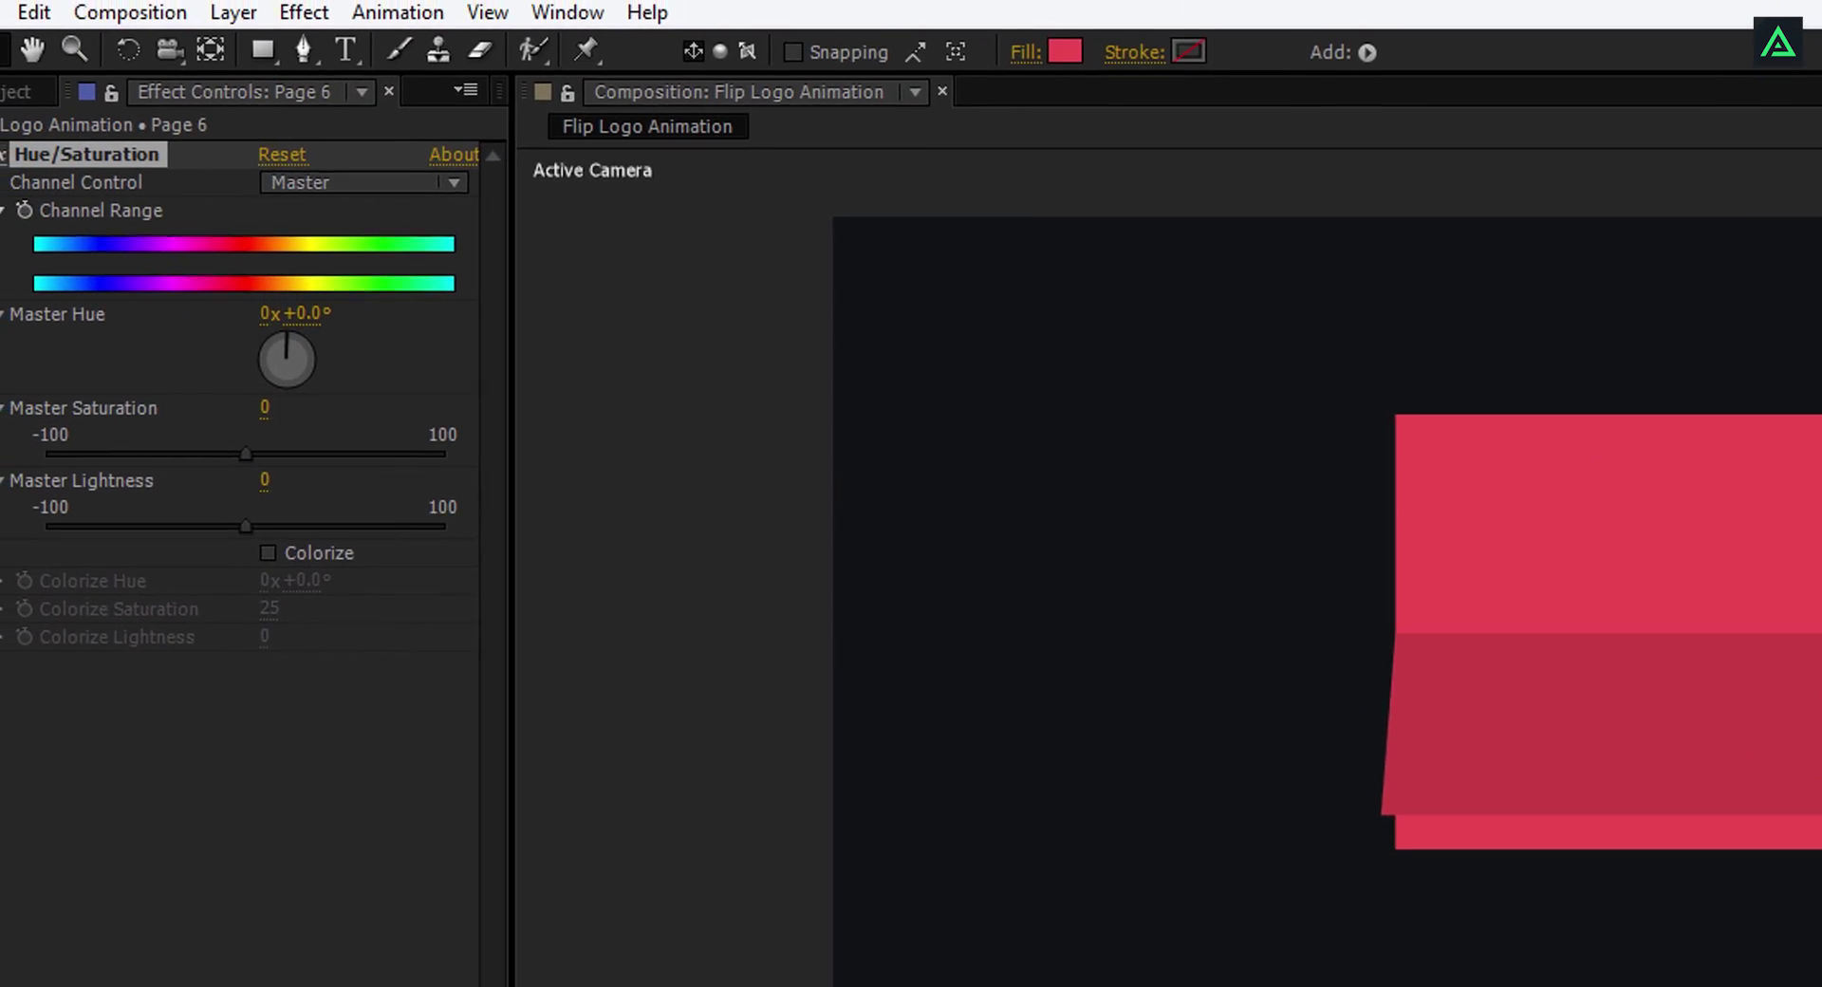
Delete Page 6's Hue/Saturation effect, then preview the flip around 0:00:02:05 on the full timeline.
click(66, 152)
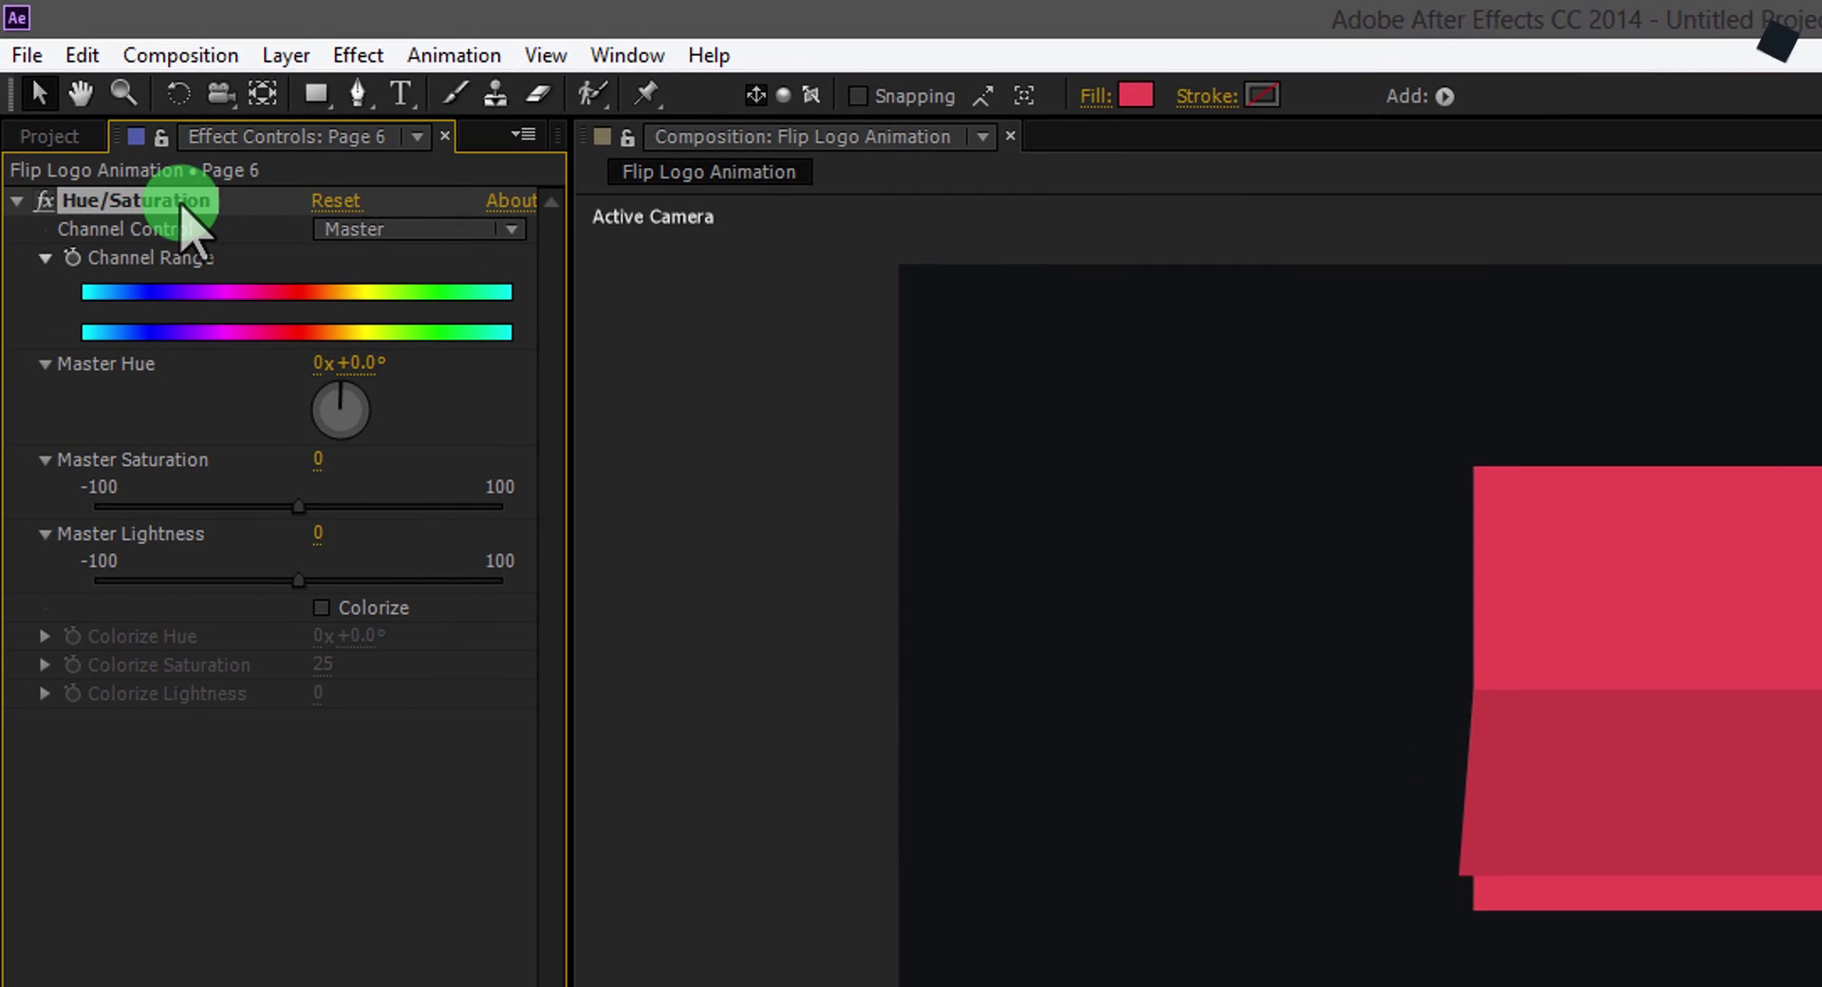
key(Delete)
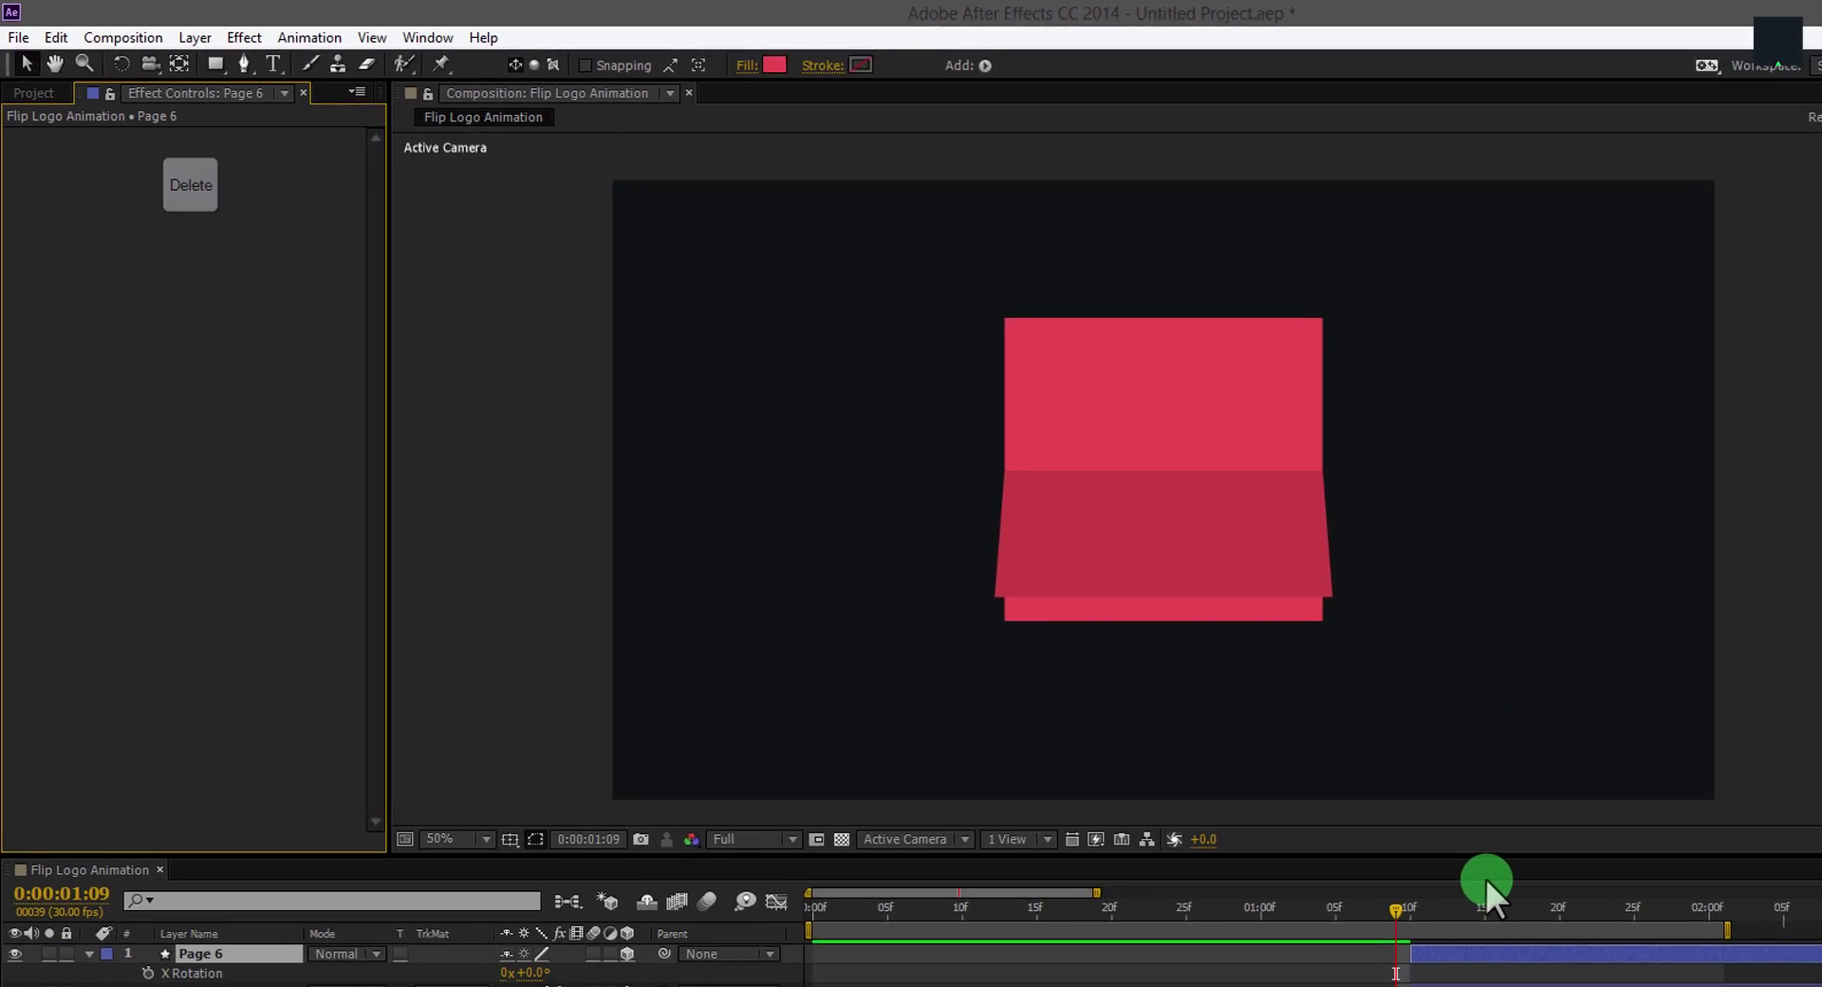
drag(1487, 879, 1228, 727)
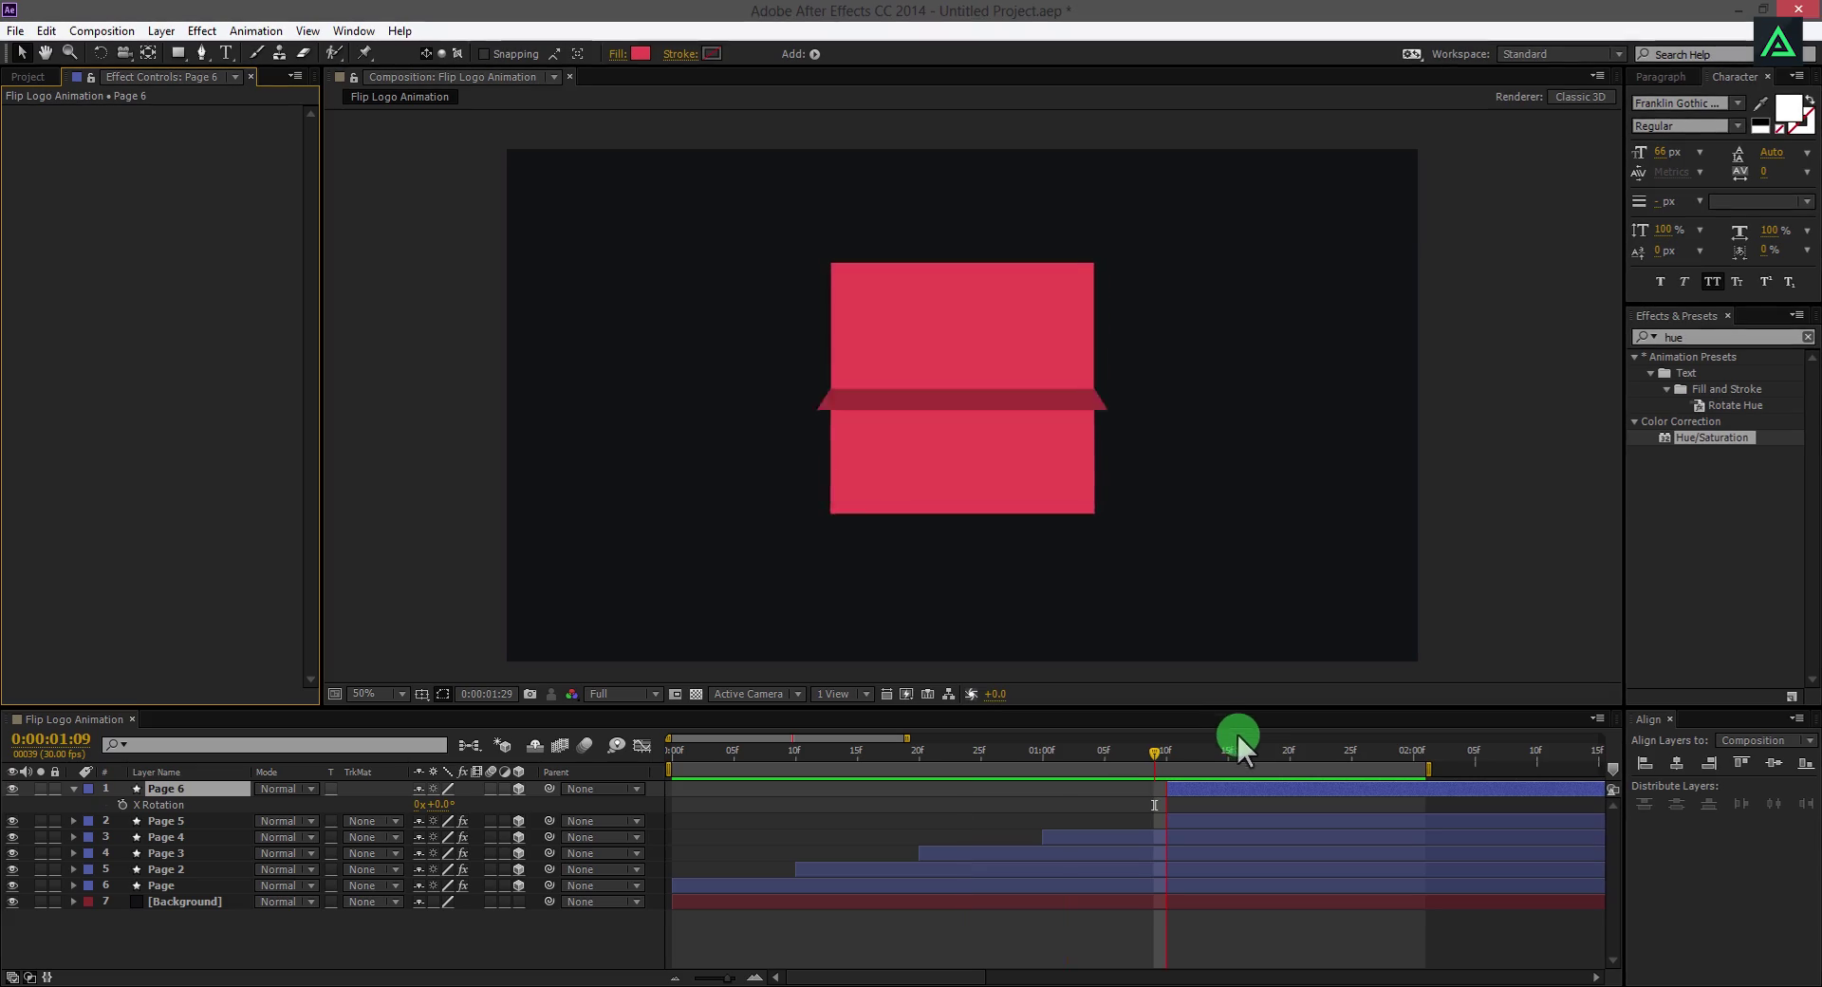
drag(1245, 753, 1315, 755)
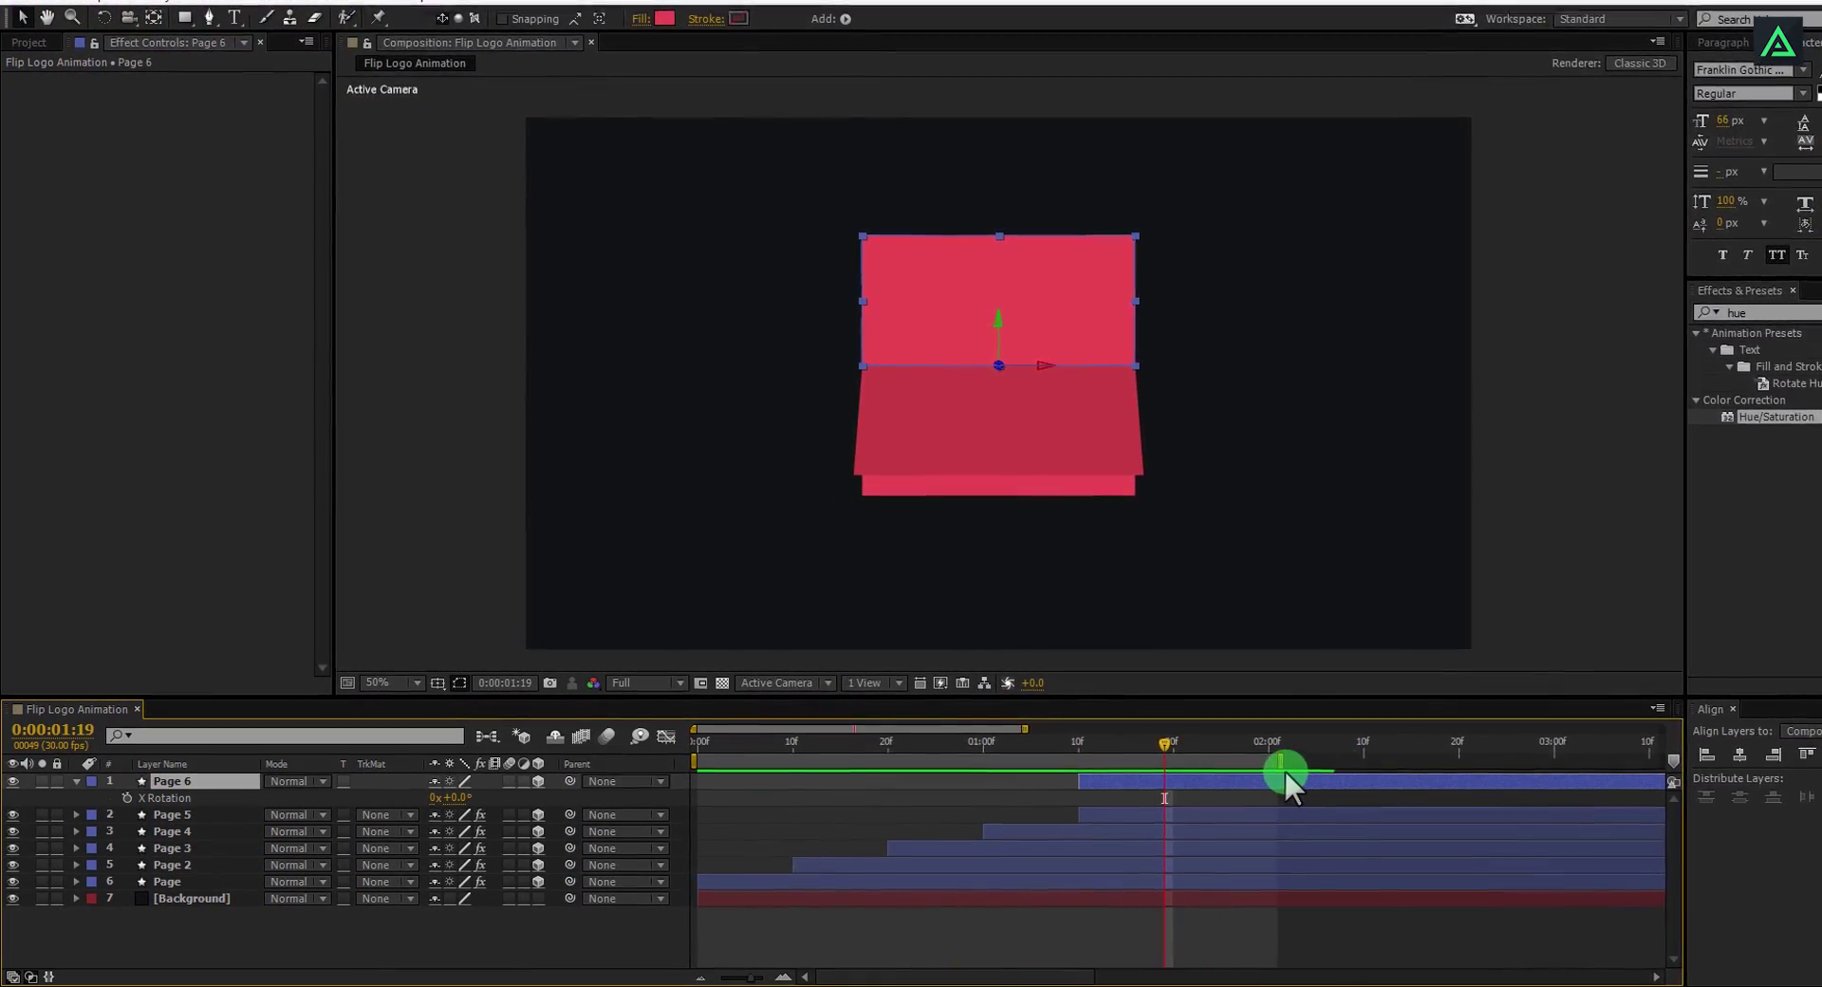
key(minus)
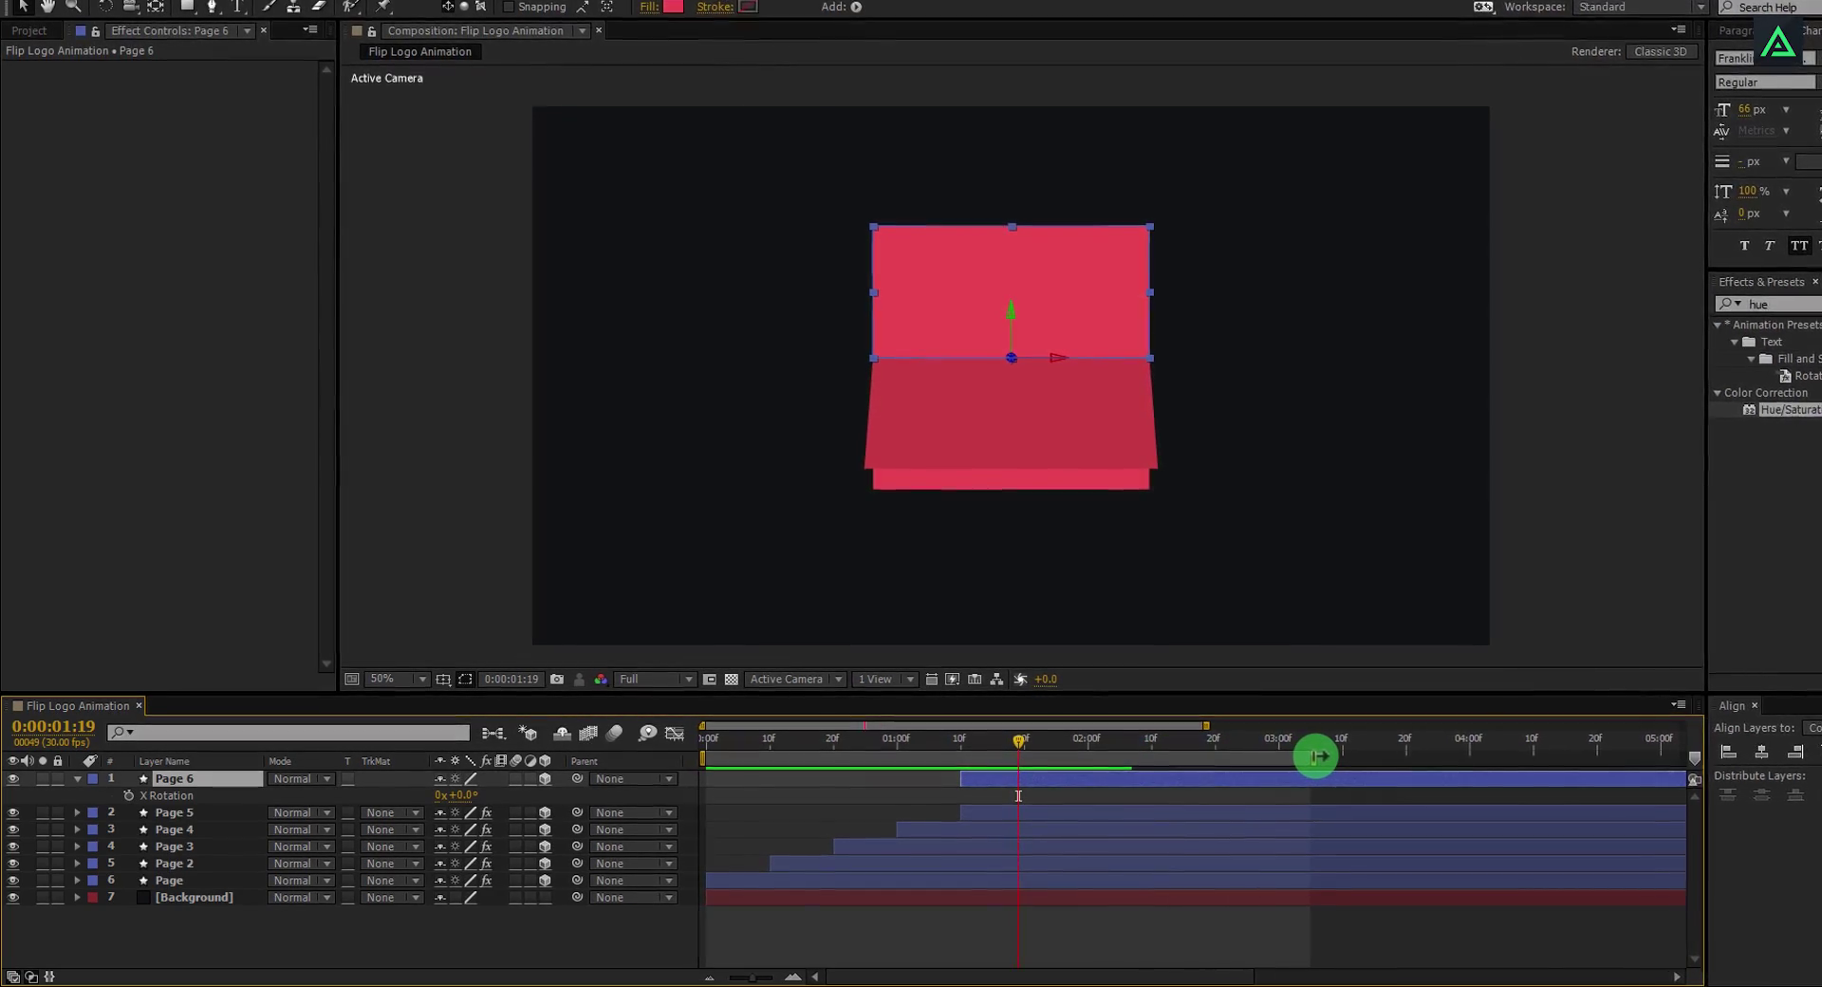
key(KP_0)
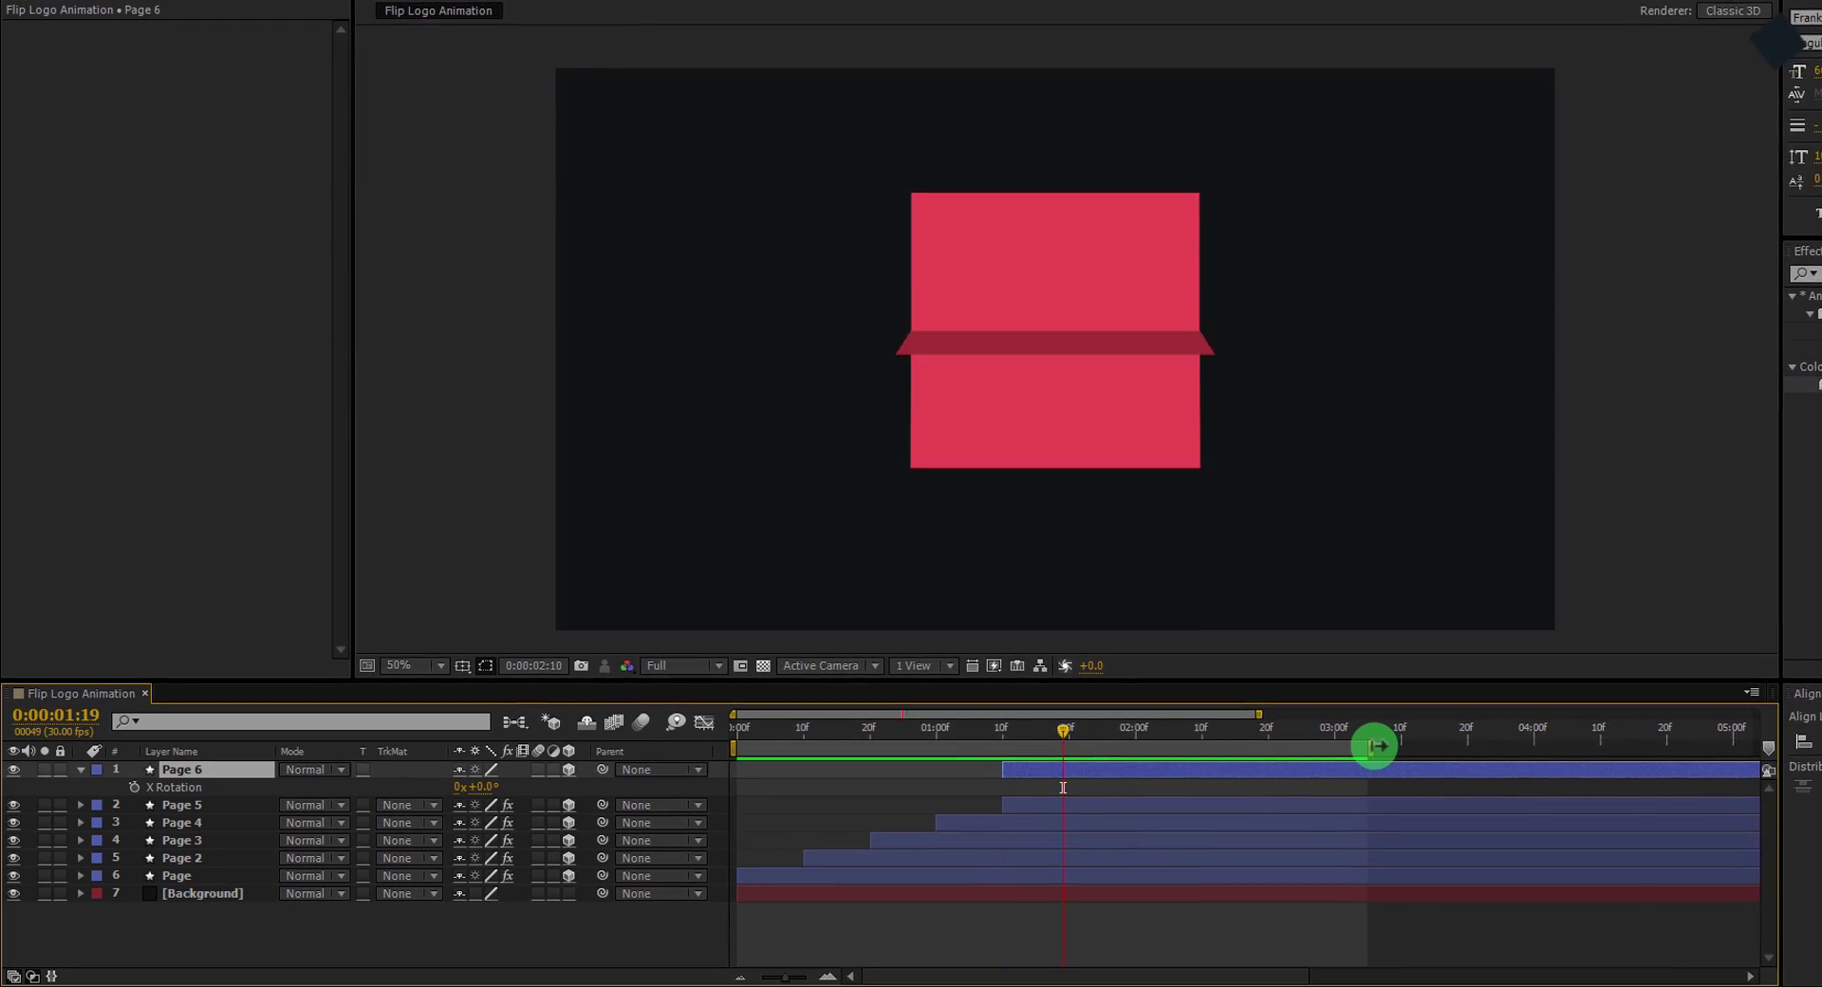
drag(1021, 731, 1227, 720)
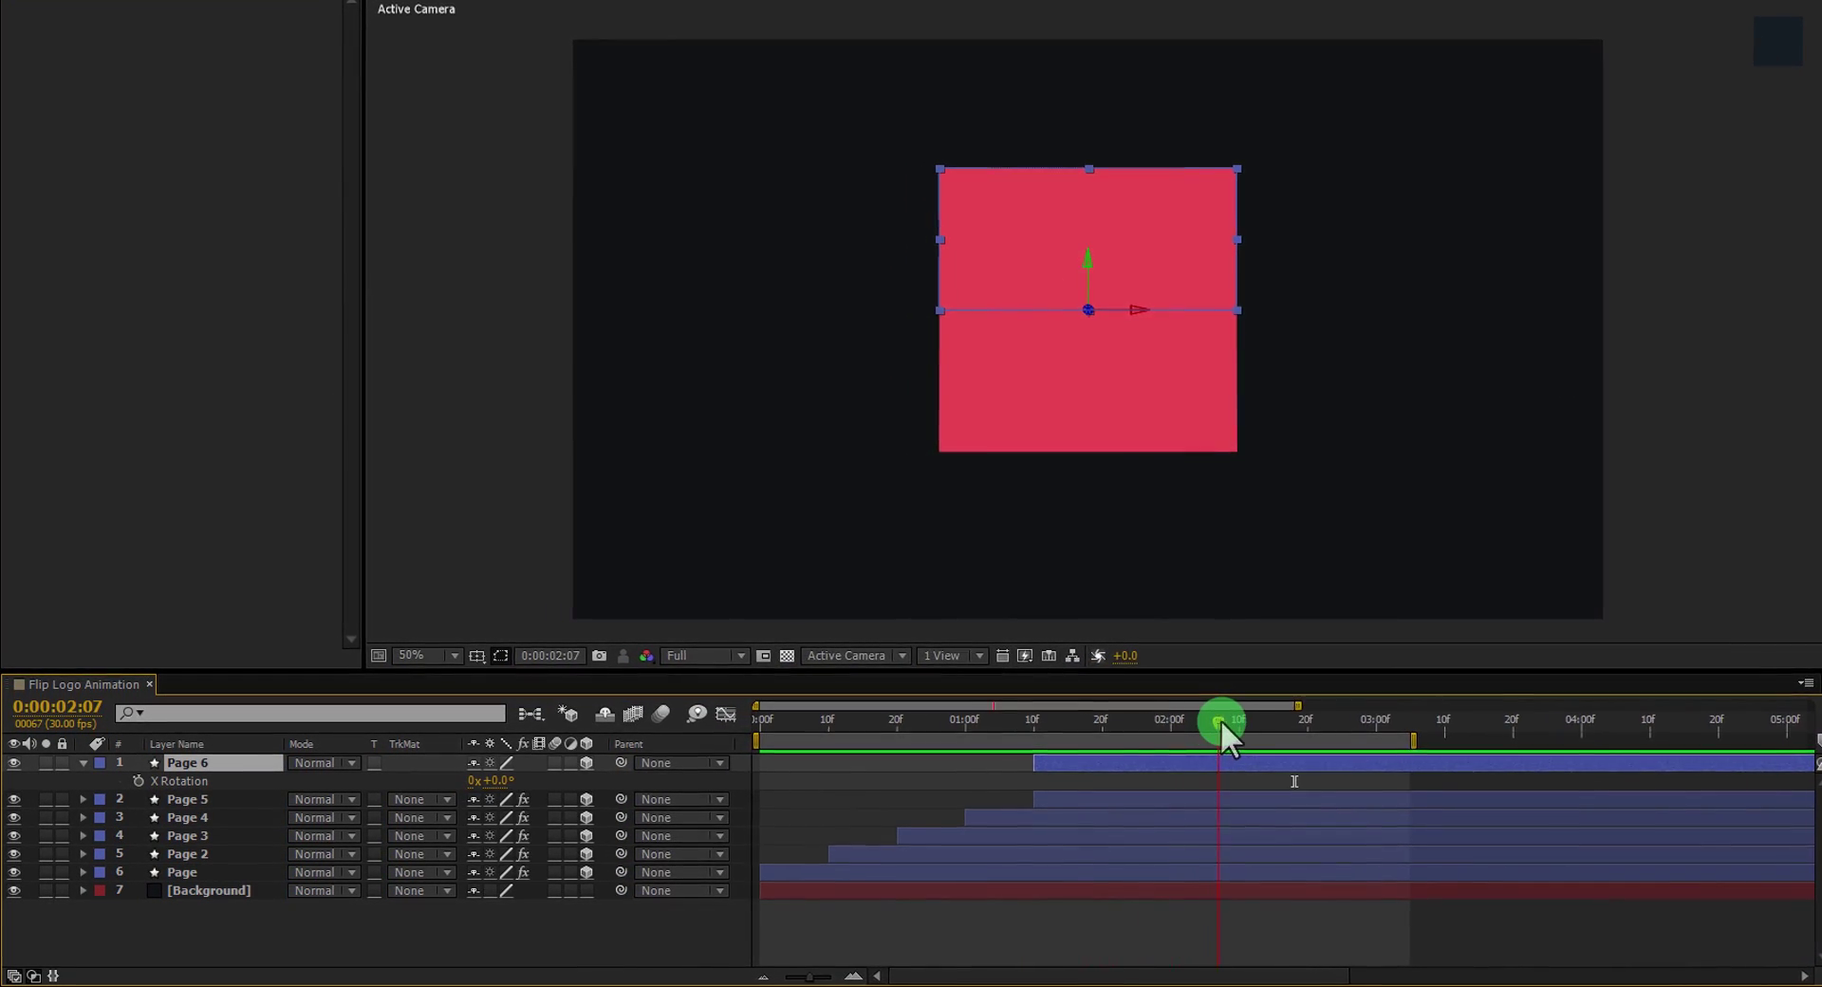
Import Mr SFX Logo.png from Explorer into the Project panel.
click(1090, 310)
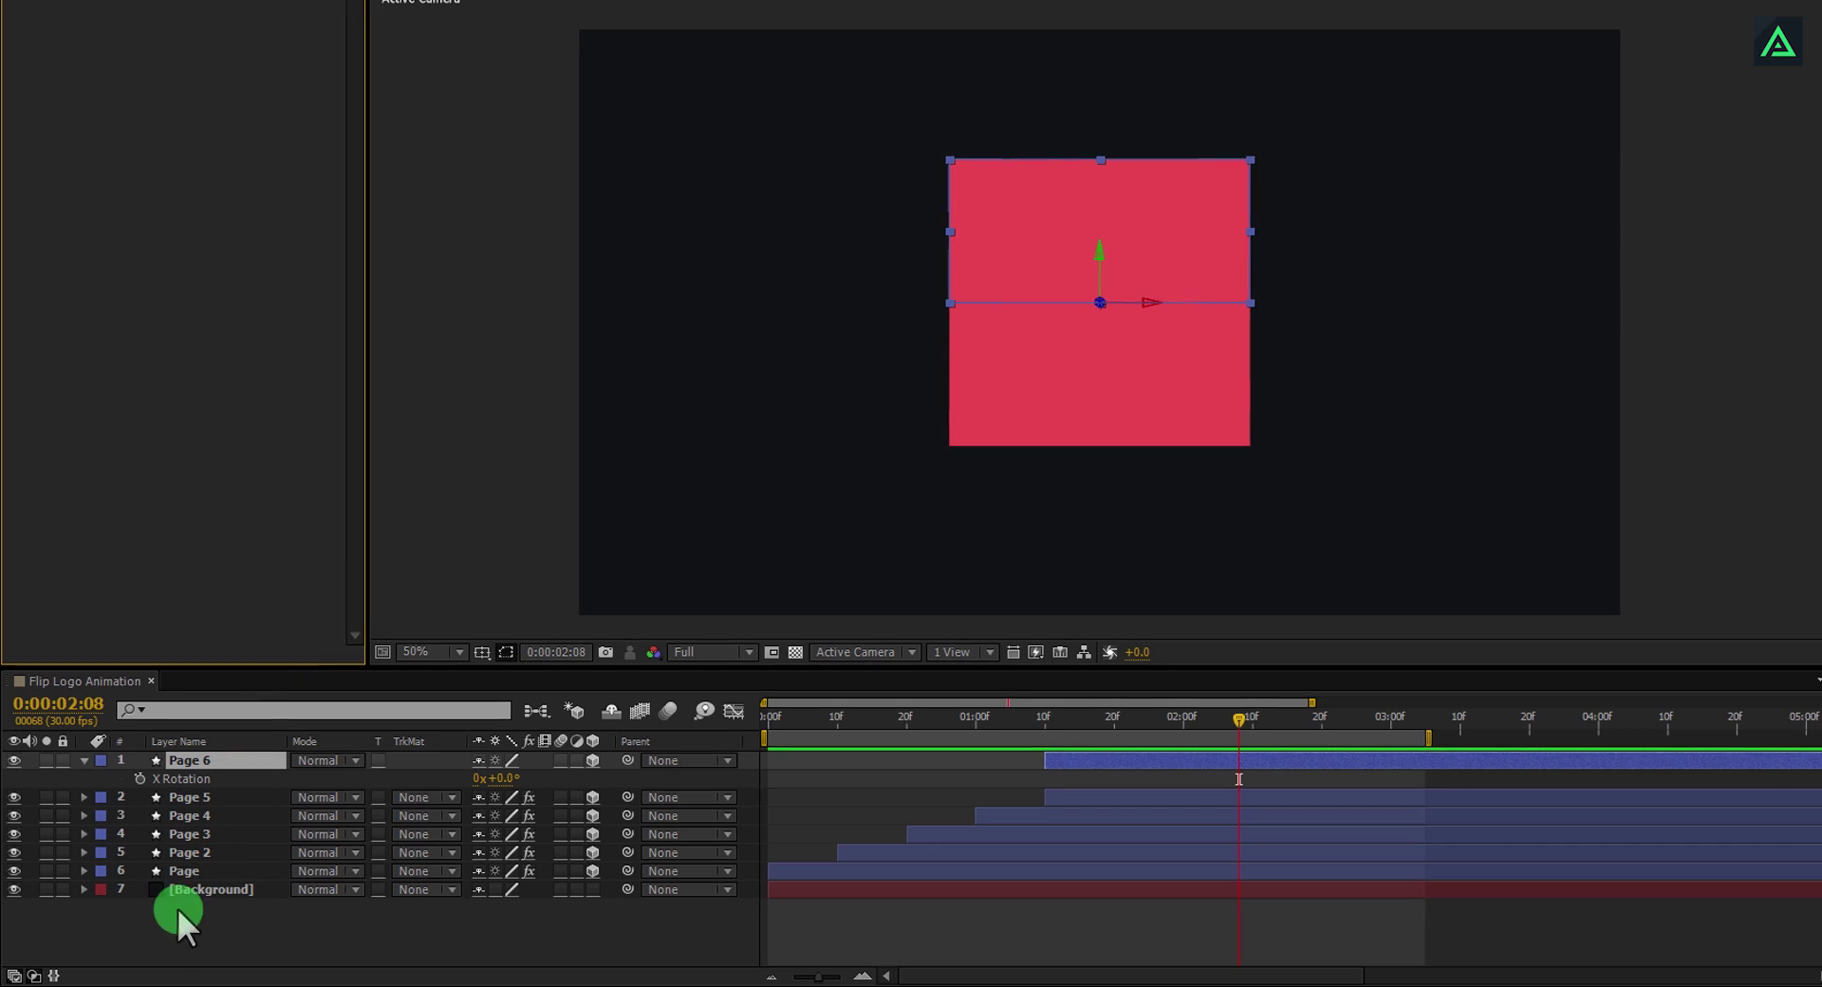
click(244, 978)
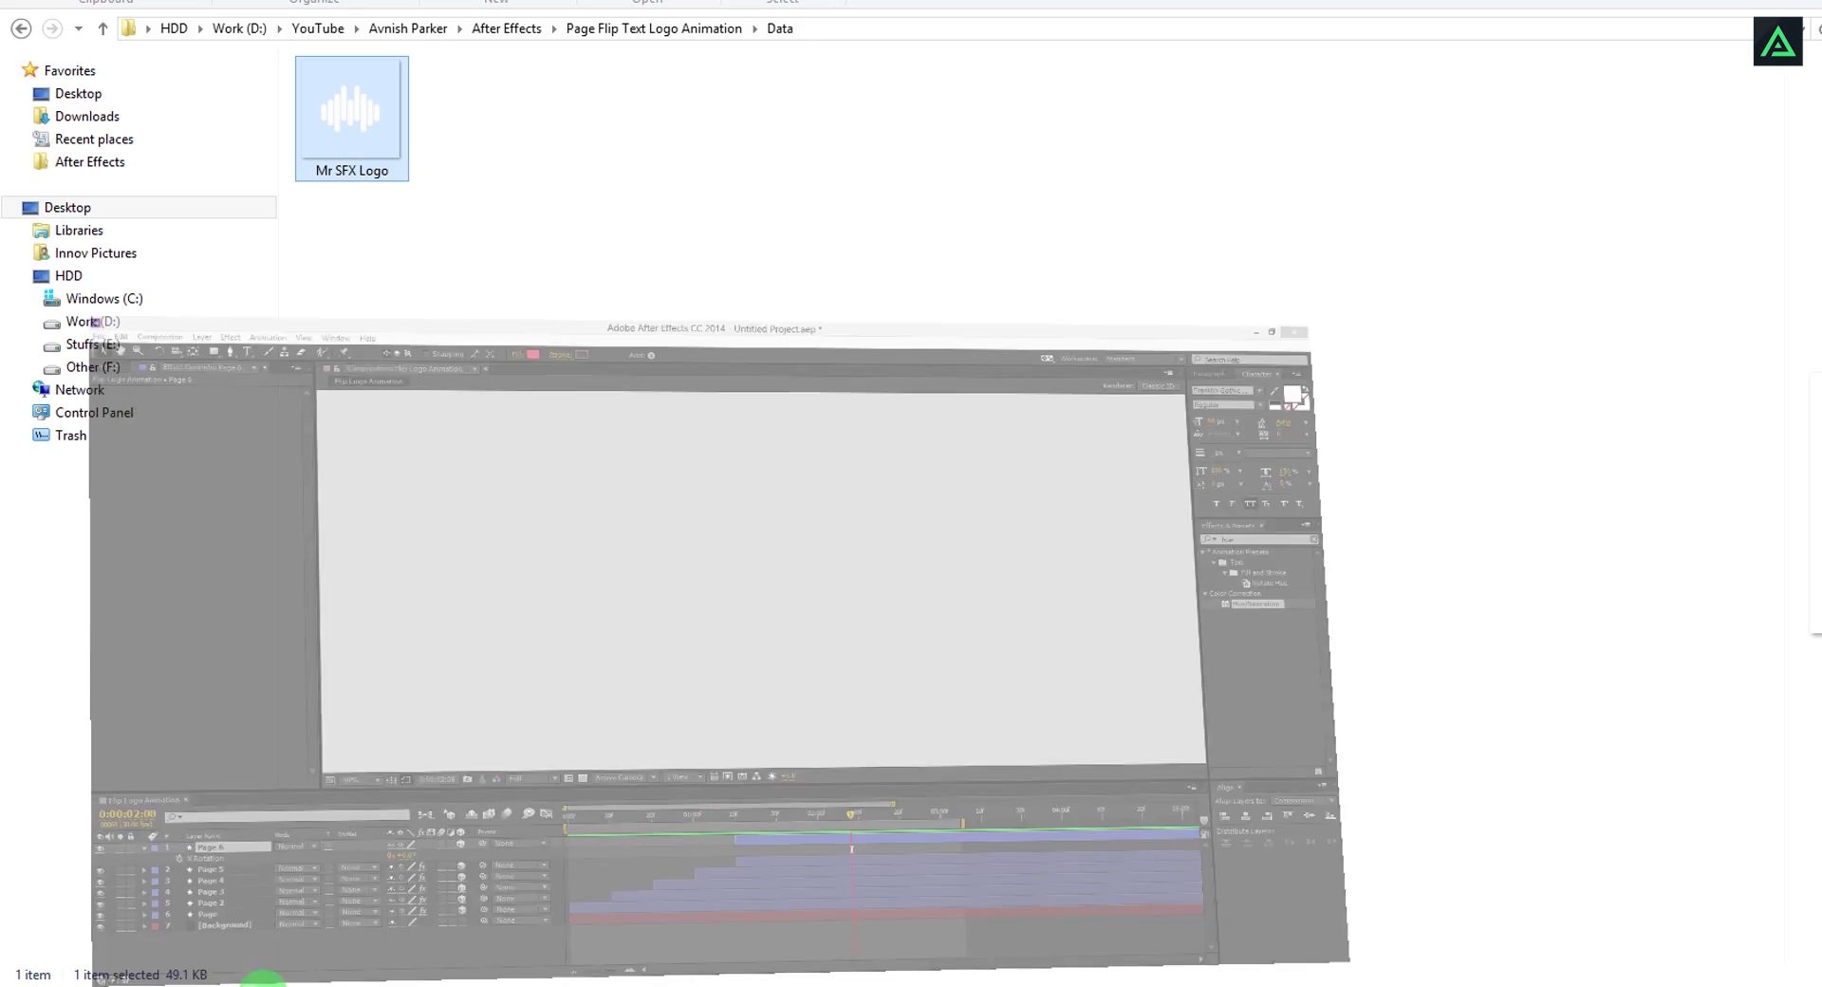
click(348, 160)
drag(345, 144, 334, 803)
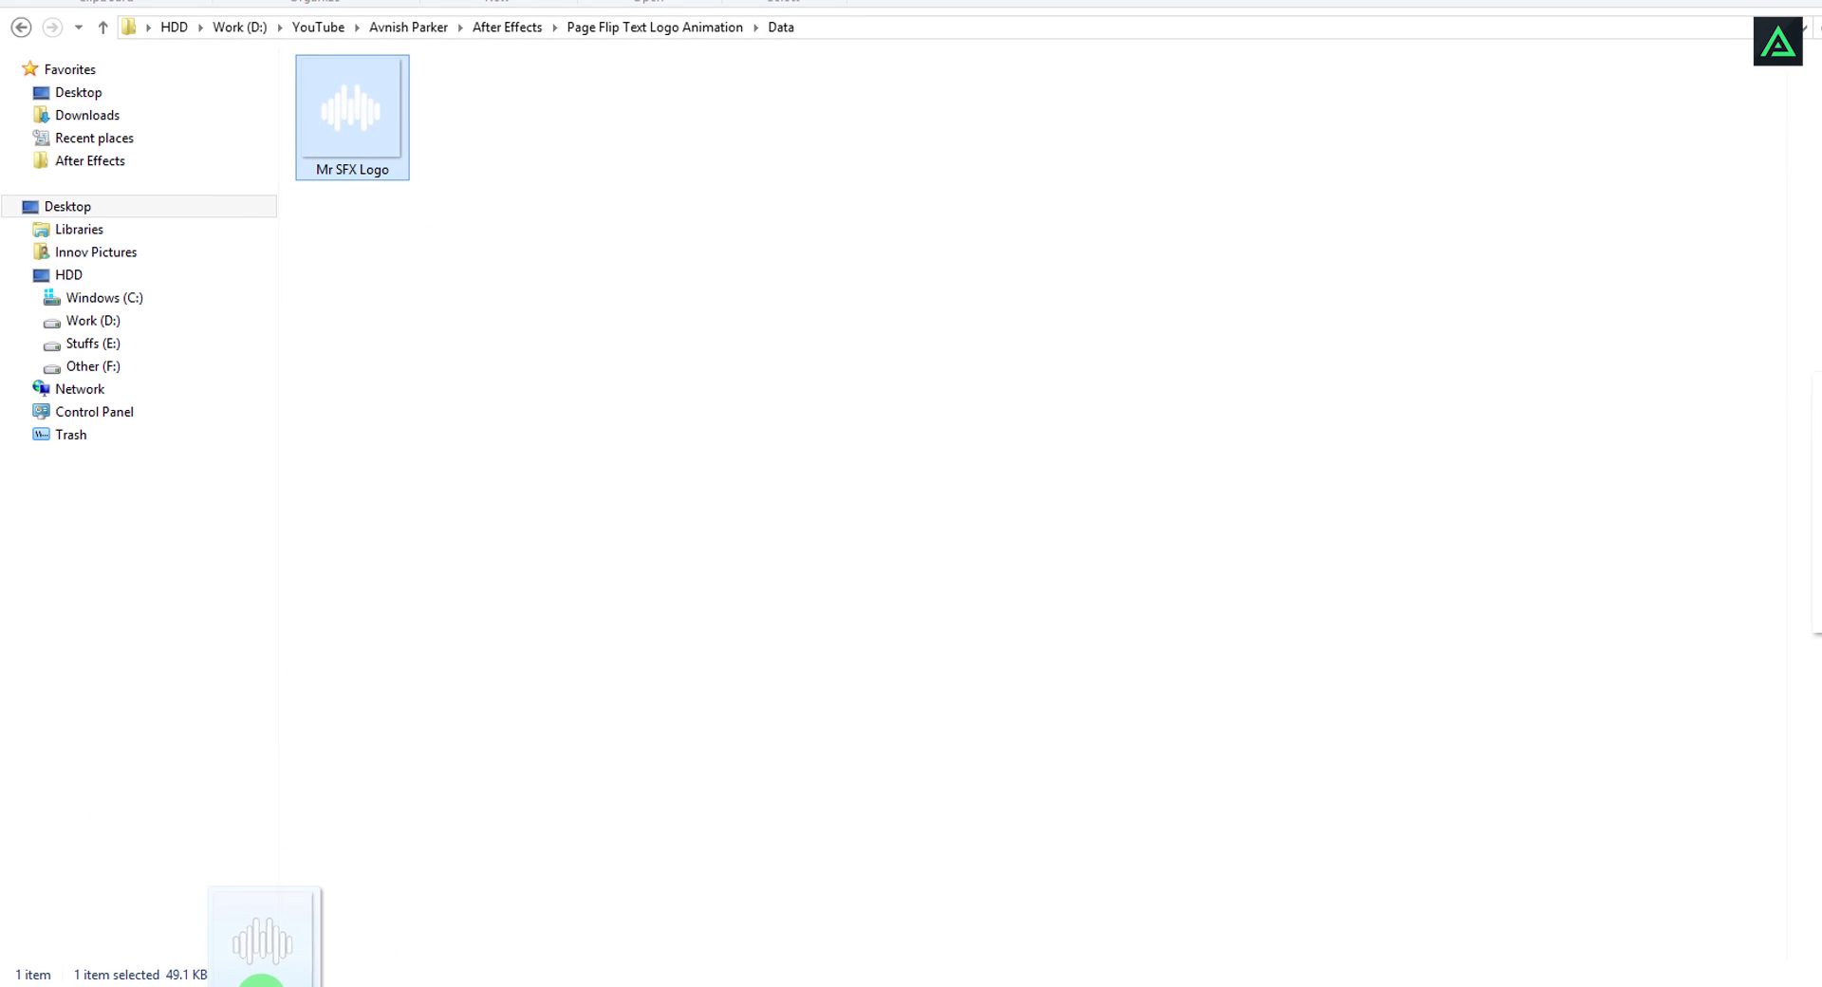
drag(258, 983, 188, 176)
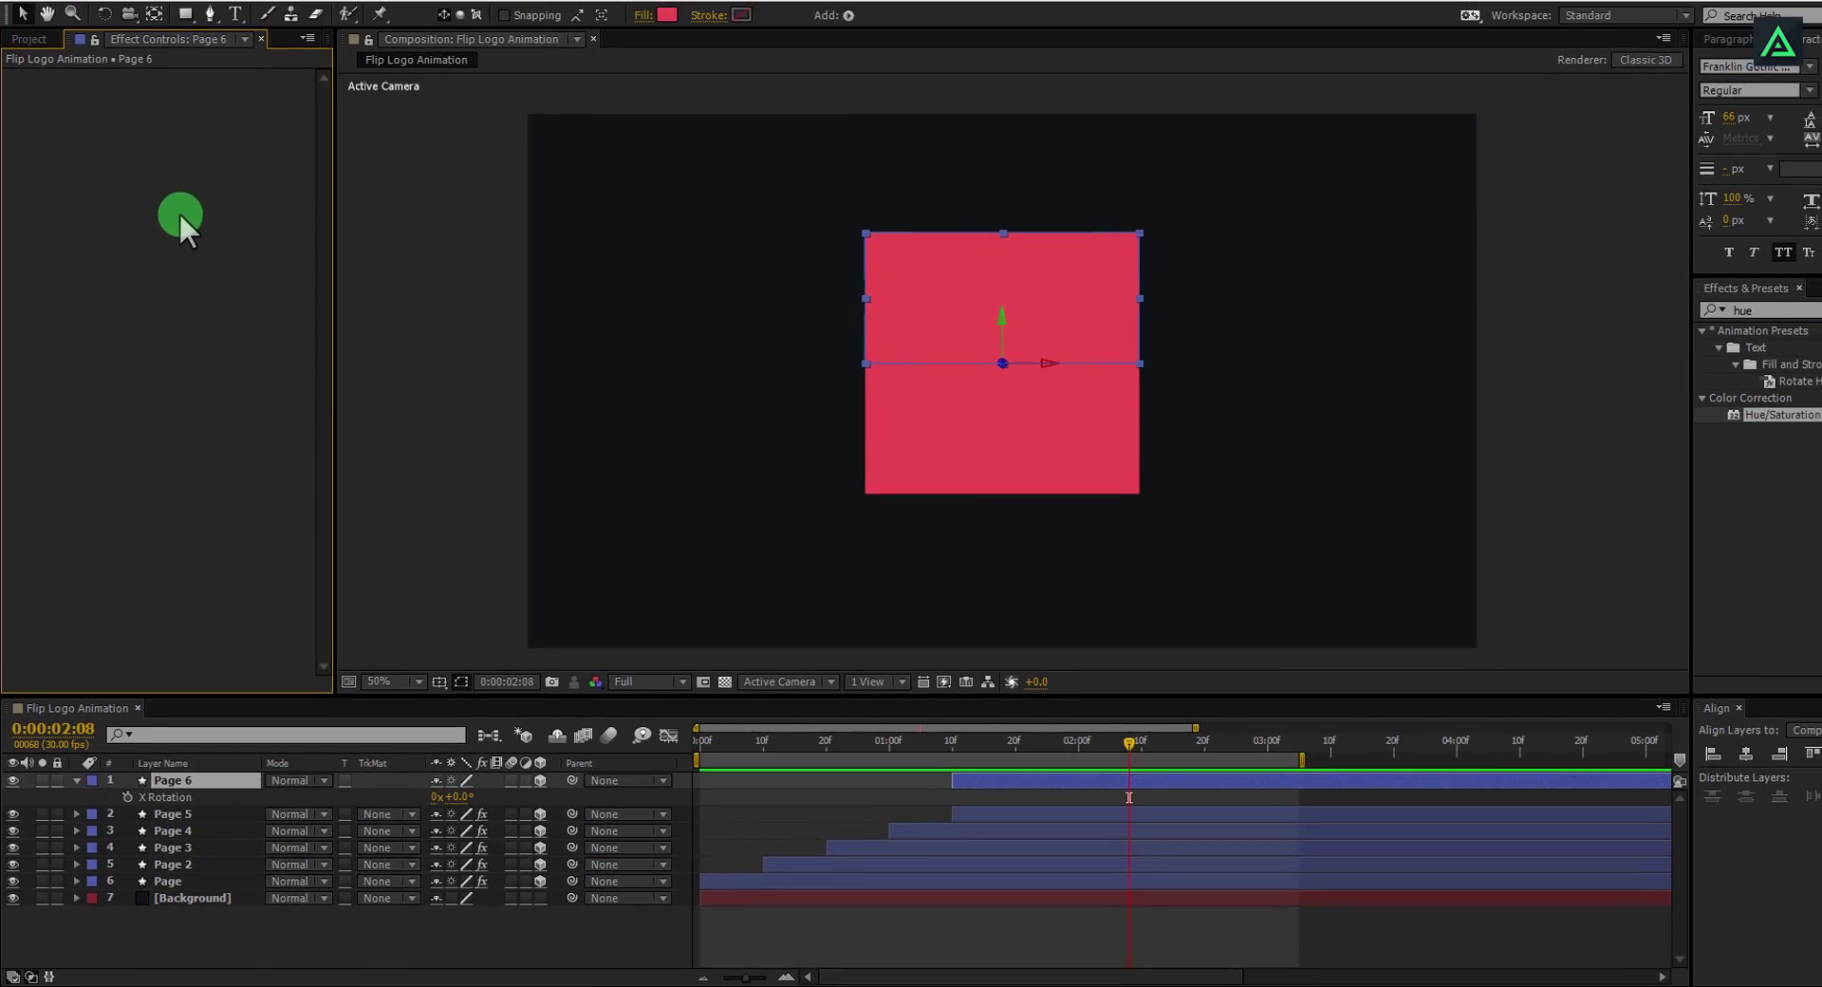
click(29, 39)
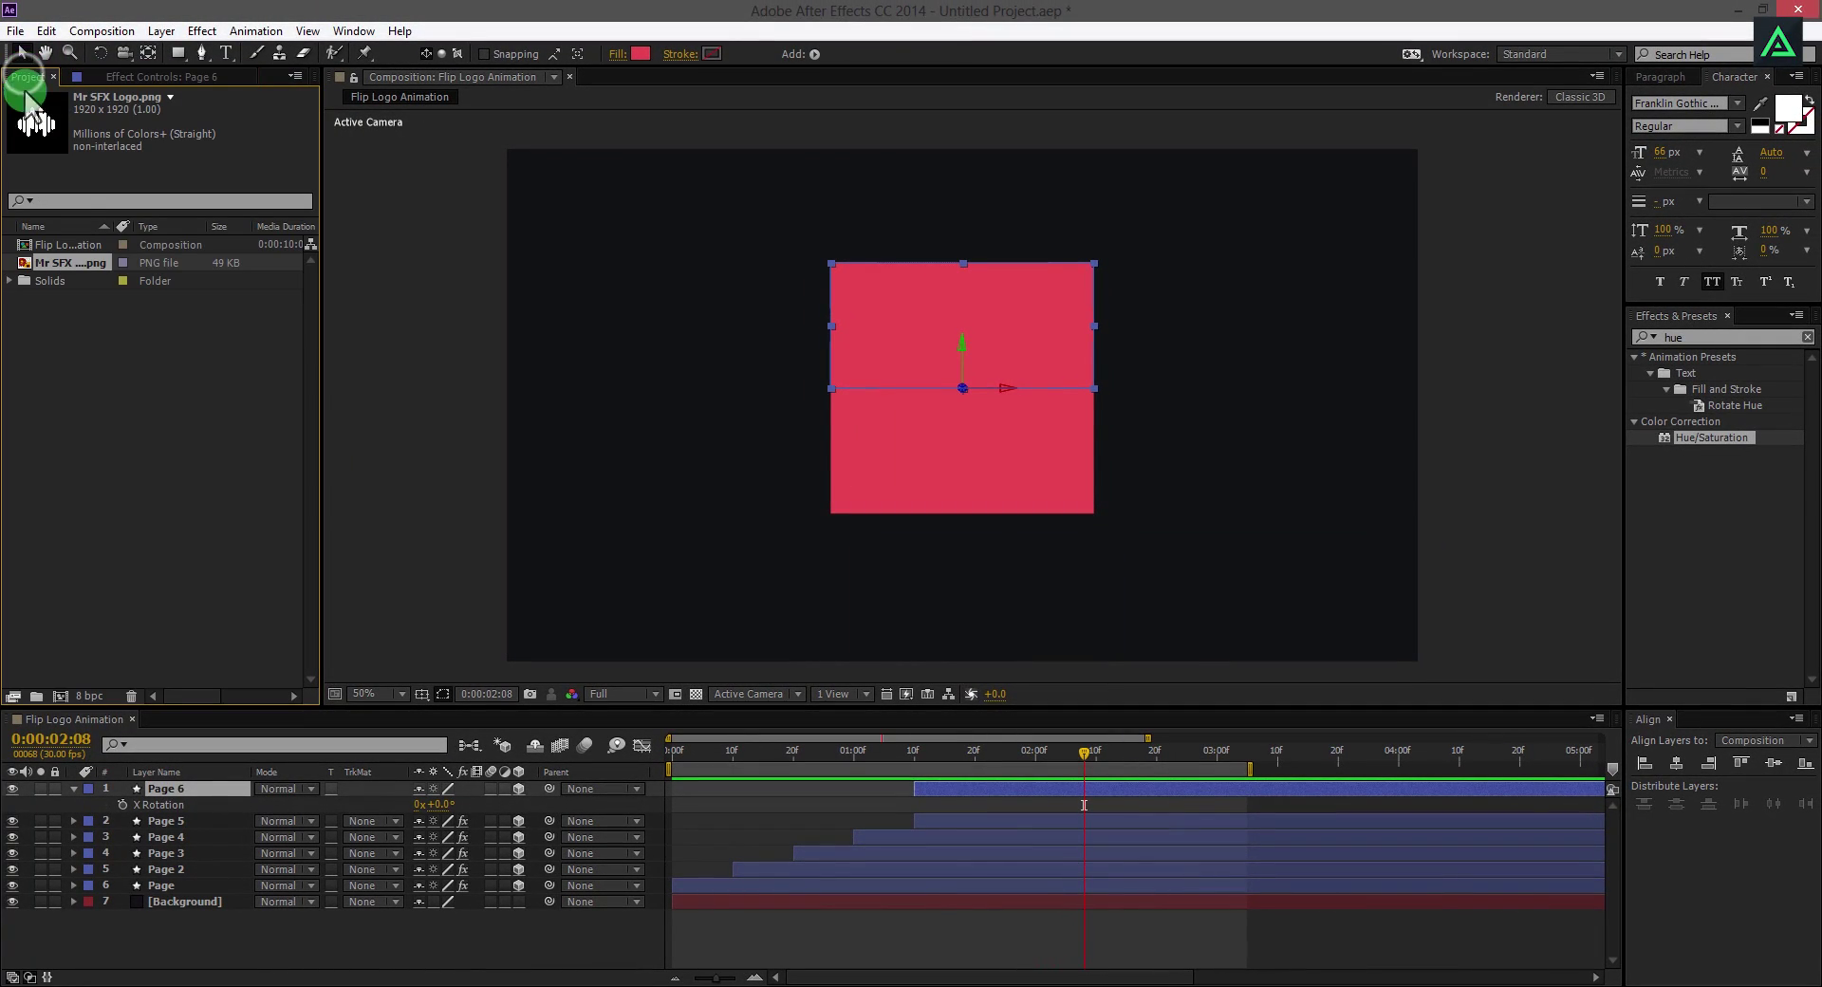
Place the logo as the top layer above Page 6 and scale it to 30%.
drag(73, 260, 180, 782)
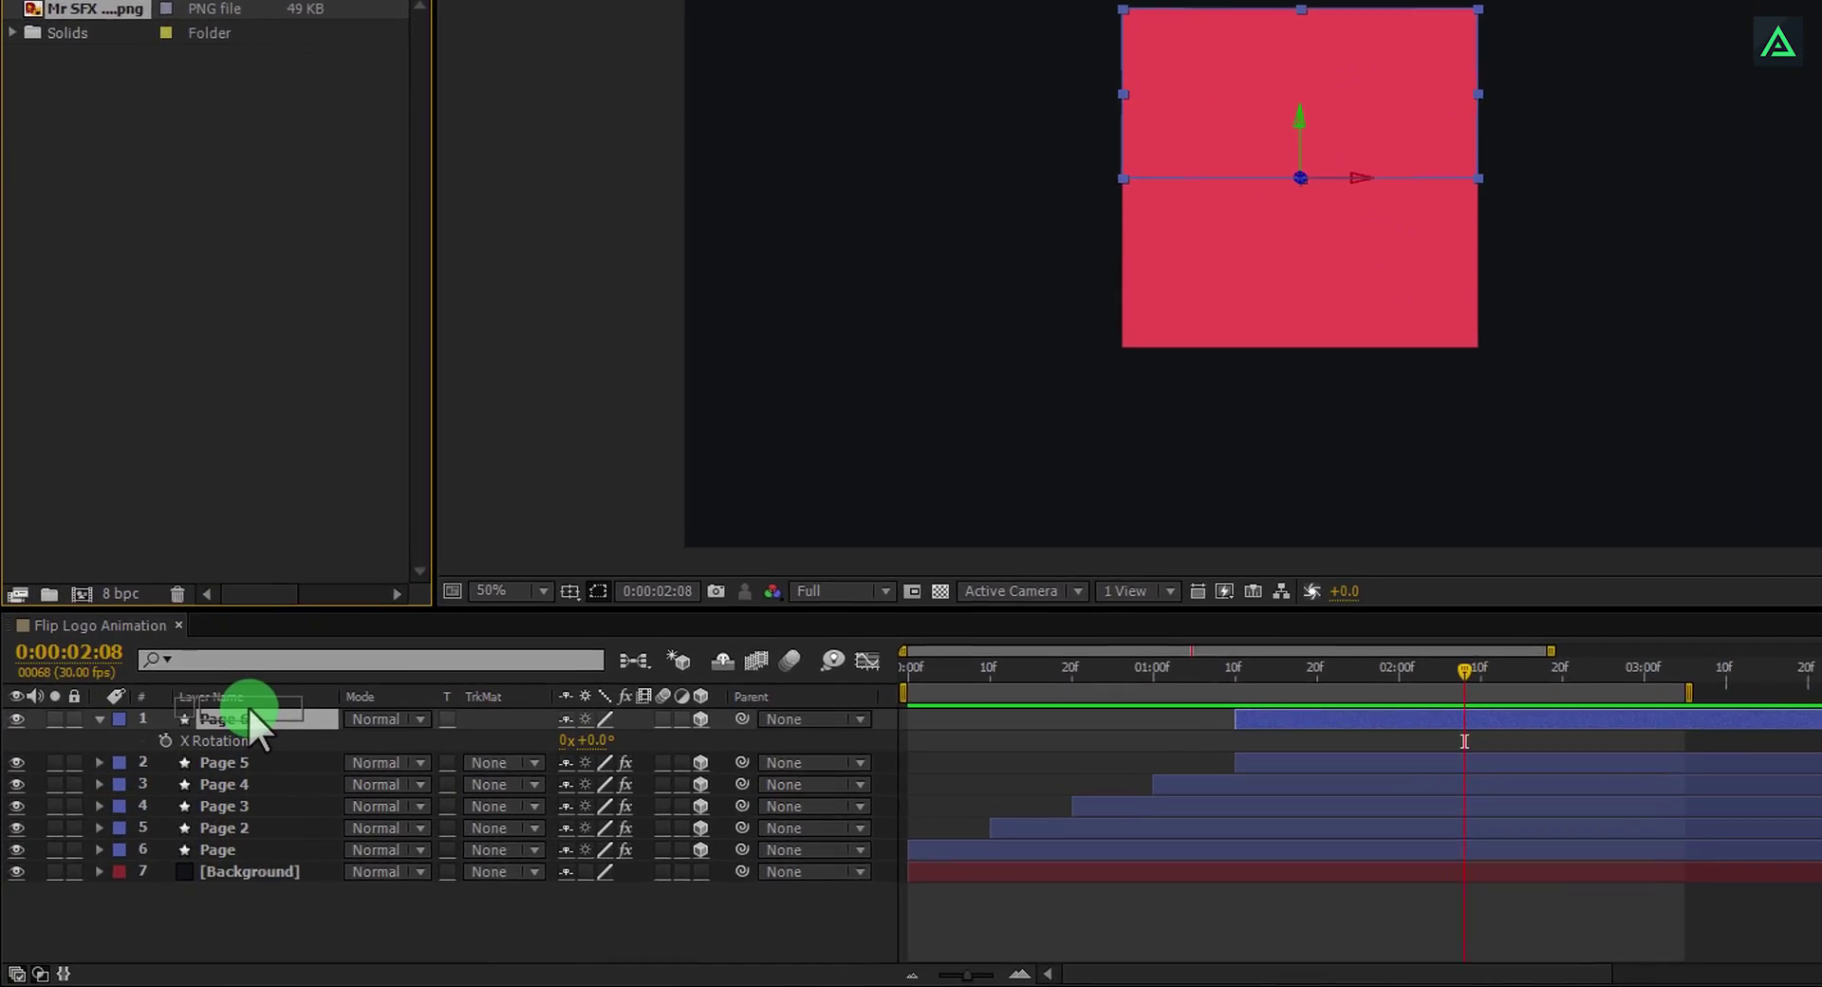
drag(247, 705, 289, 718)
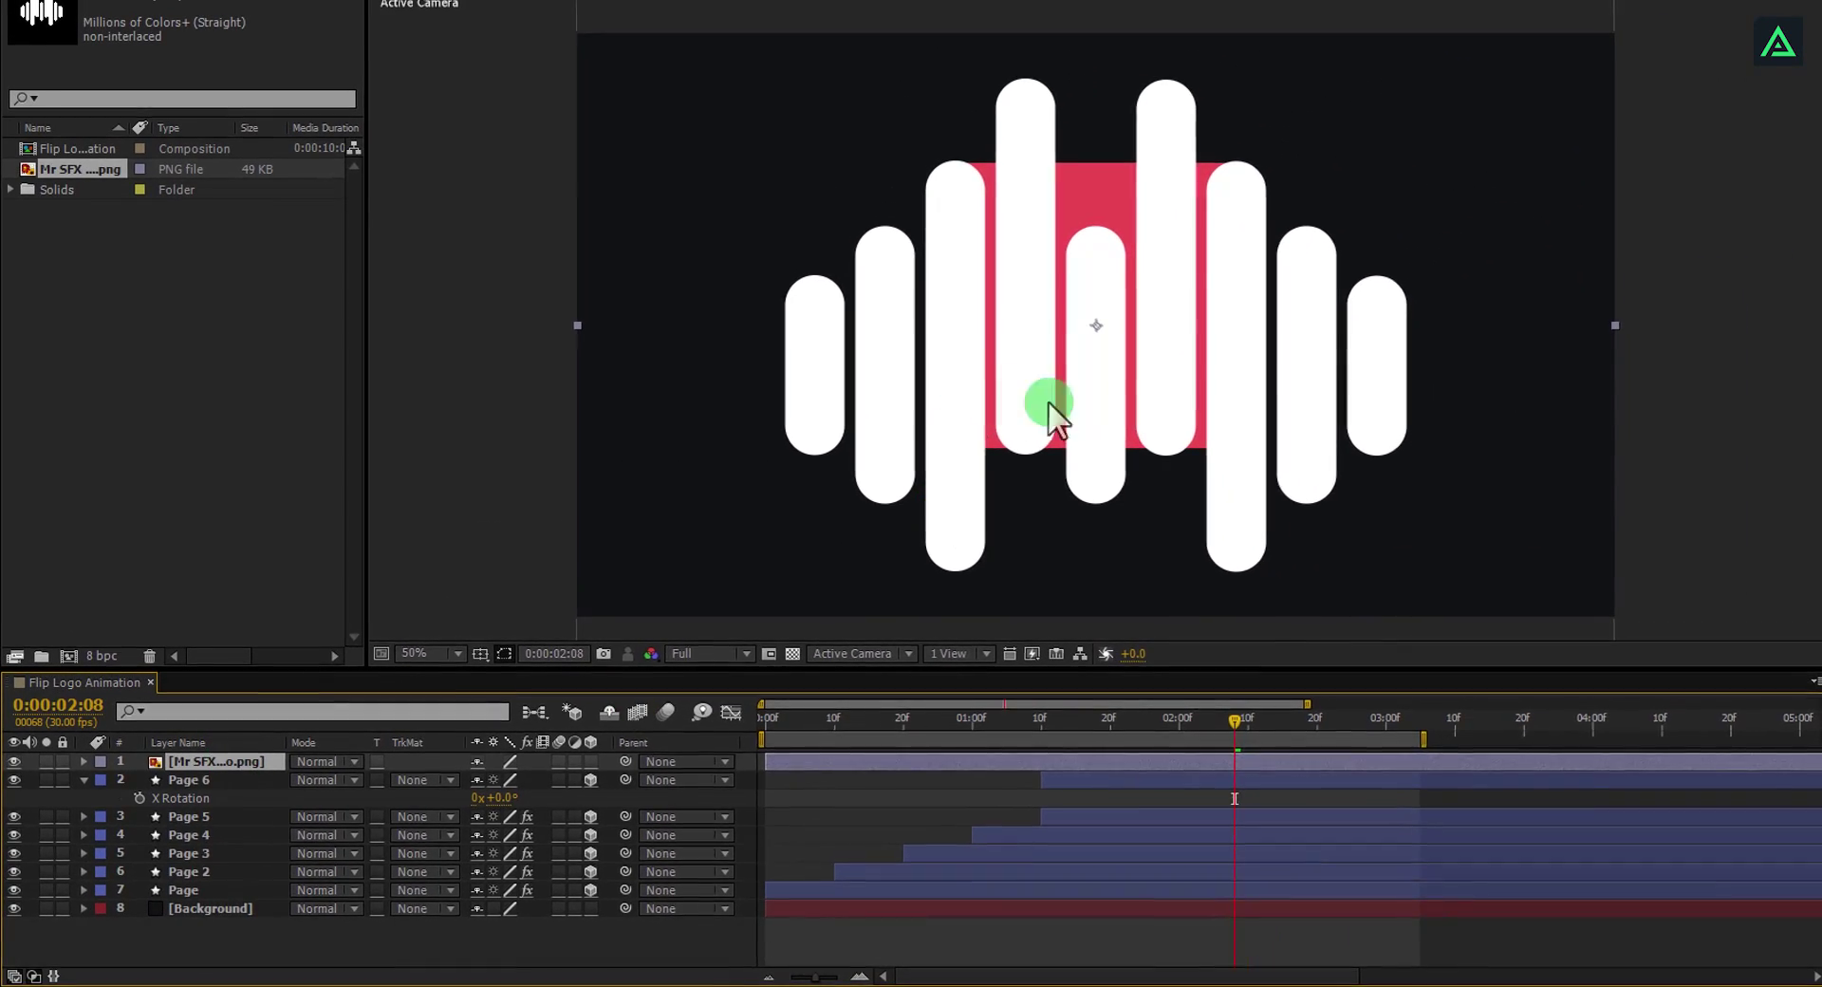
key(s)
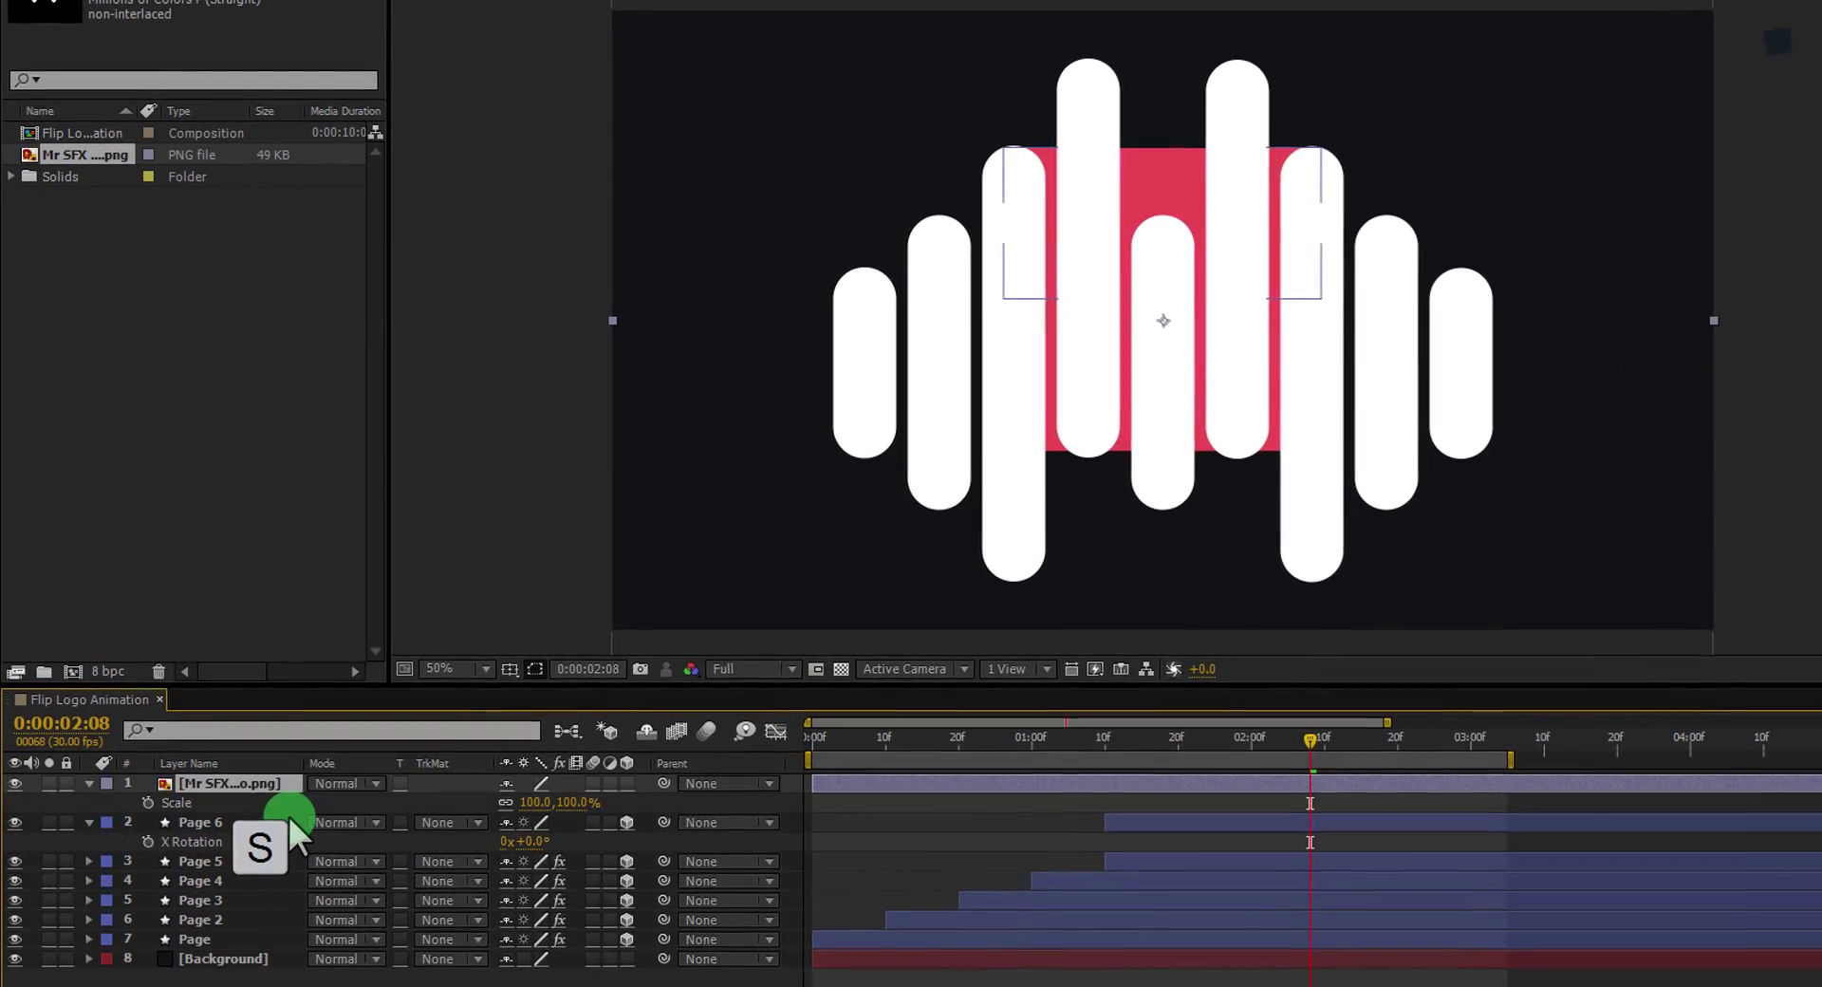
drag(581, 818, 513, 823)
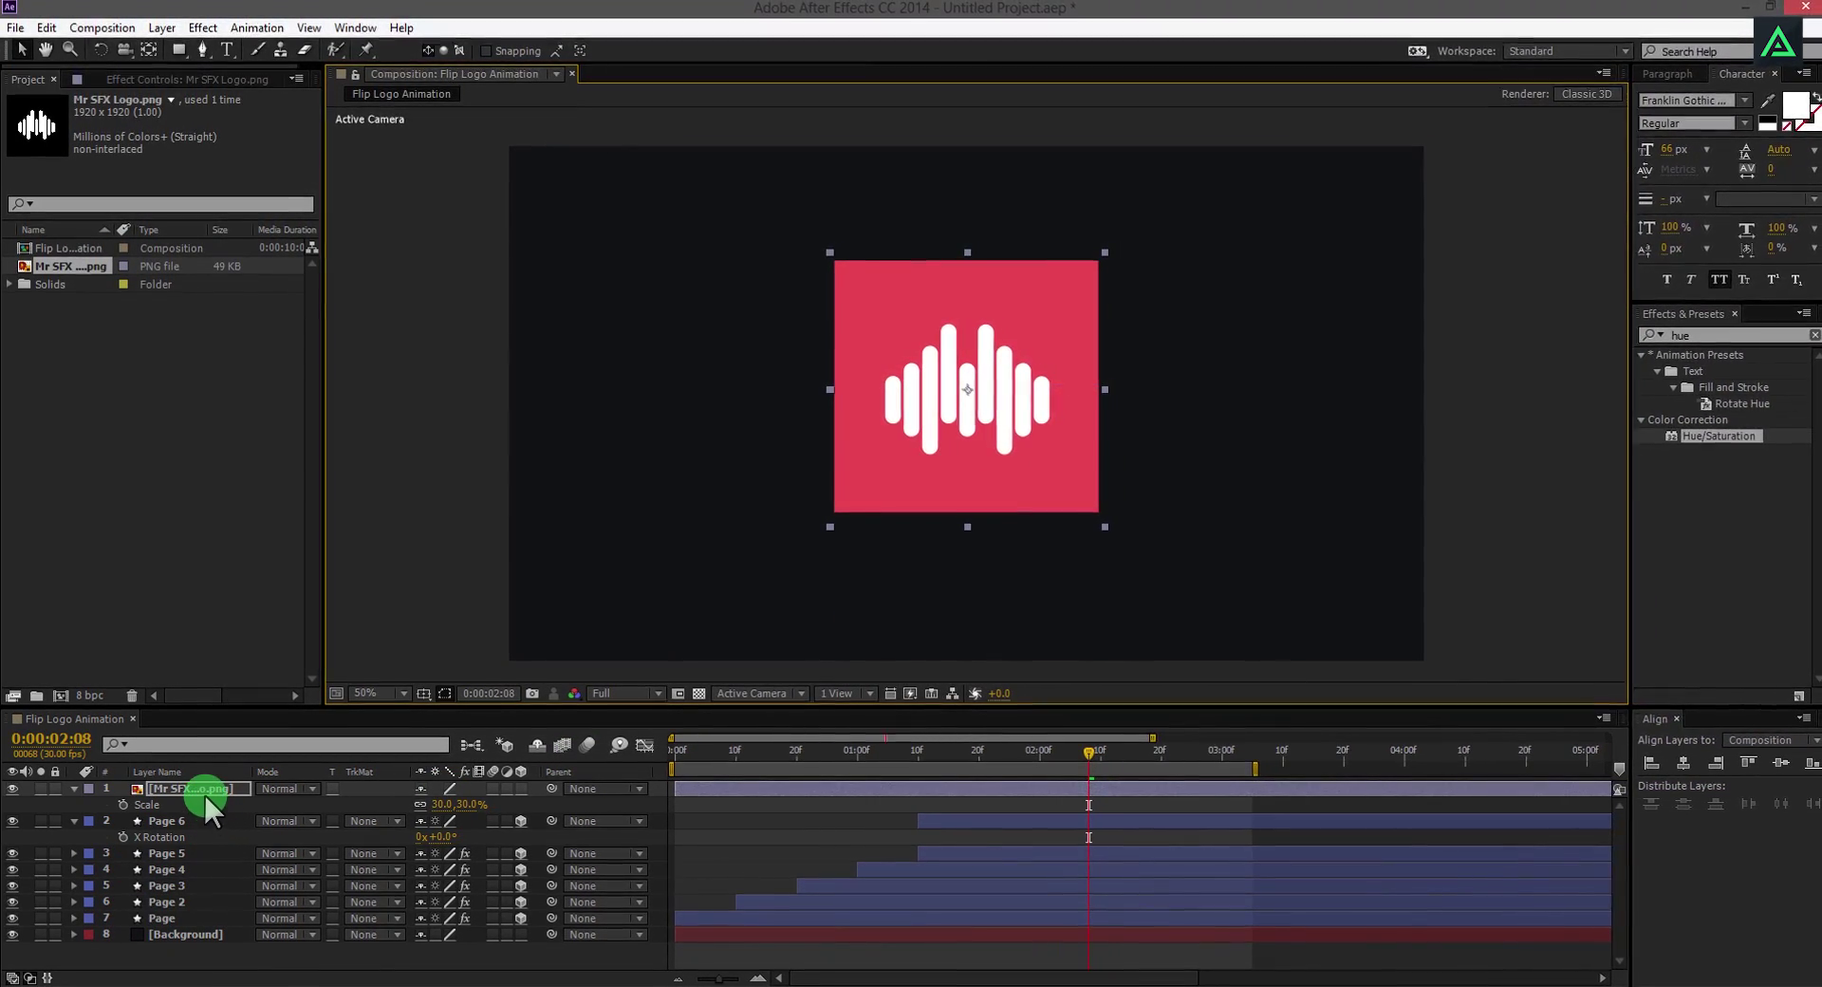
Pre-compose the logo layer into its own Logo composition.
right_click(197, 783)
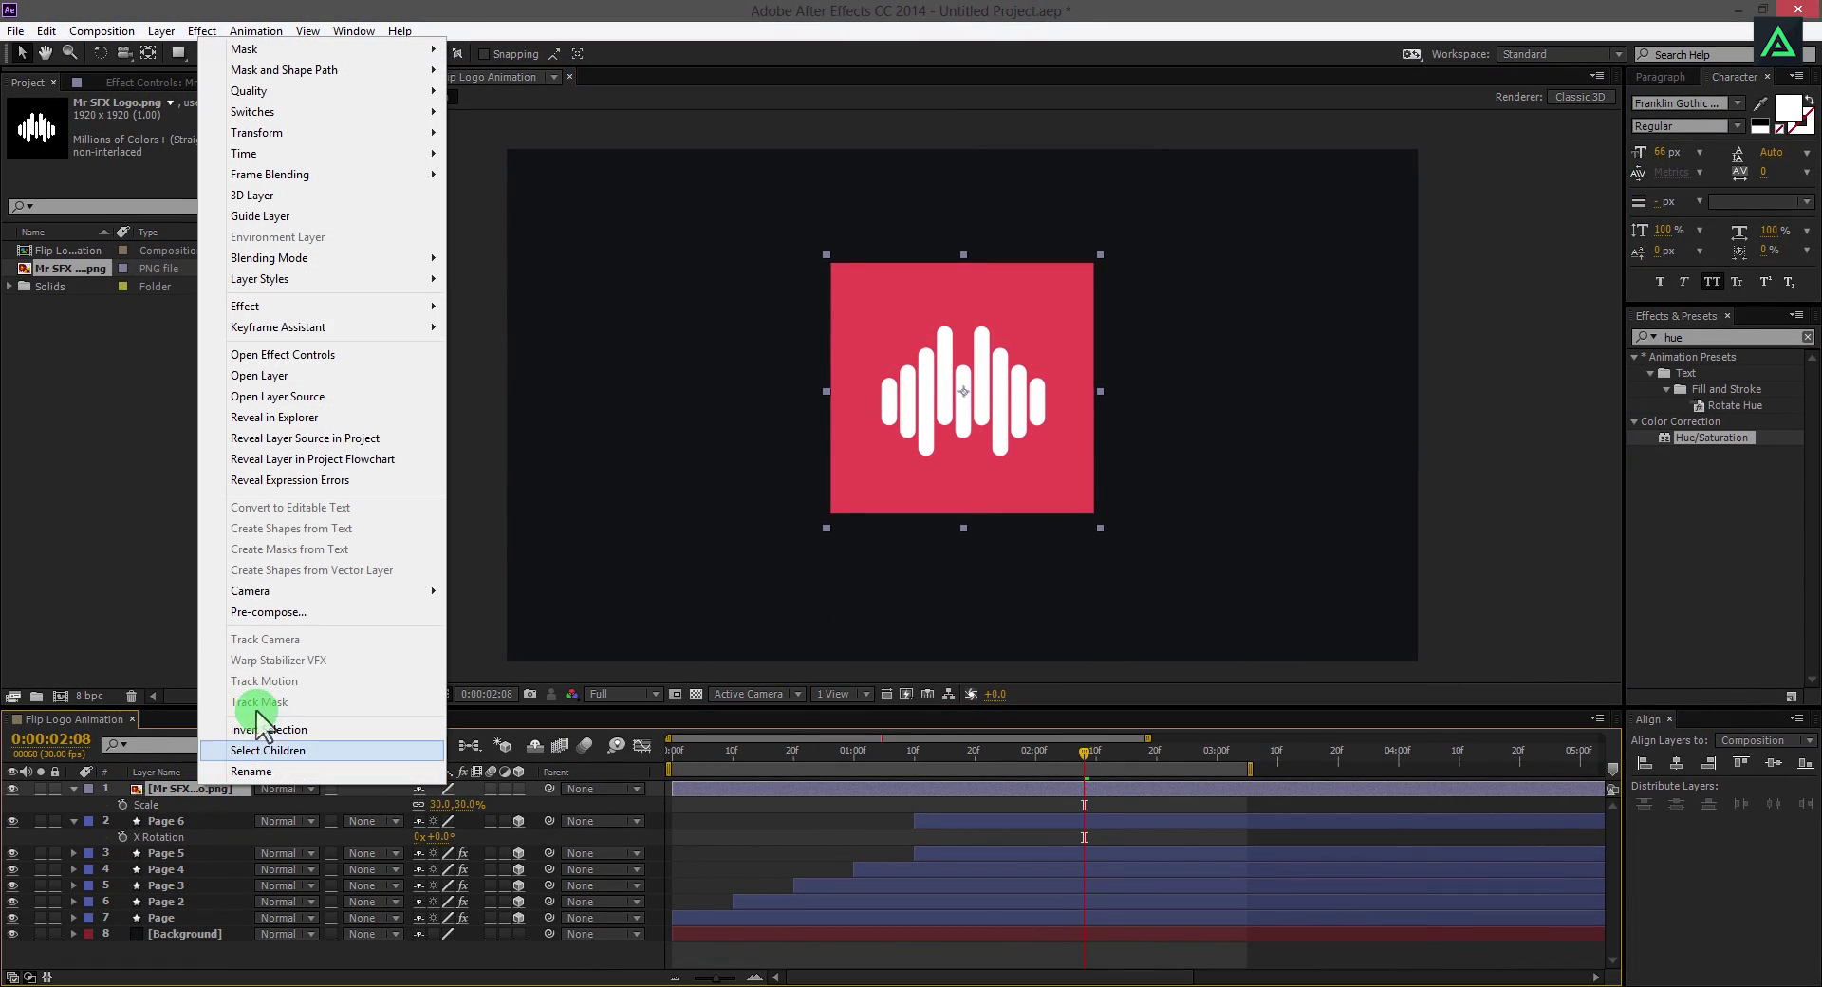
click(254, 615)
key(Return)
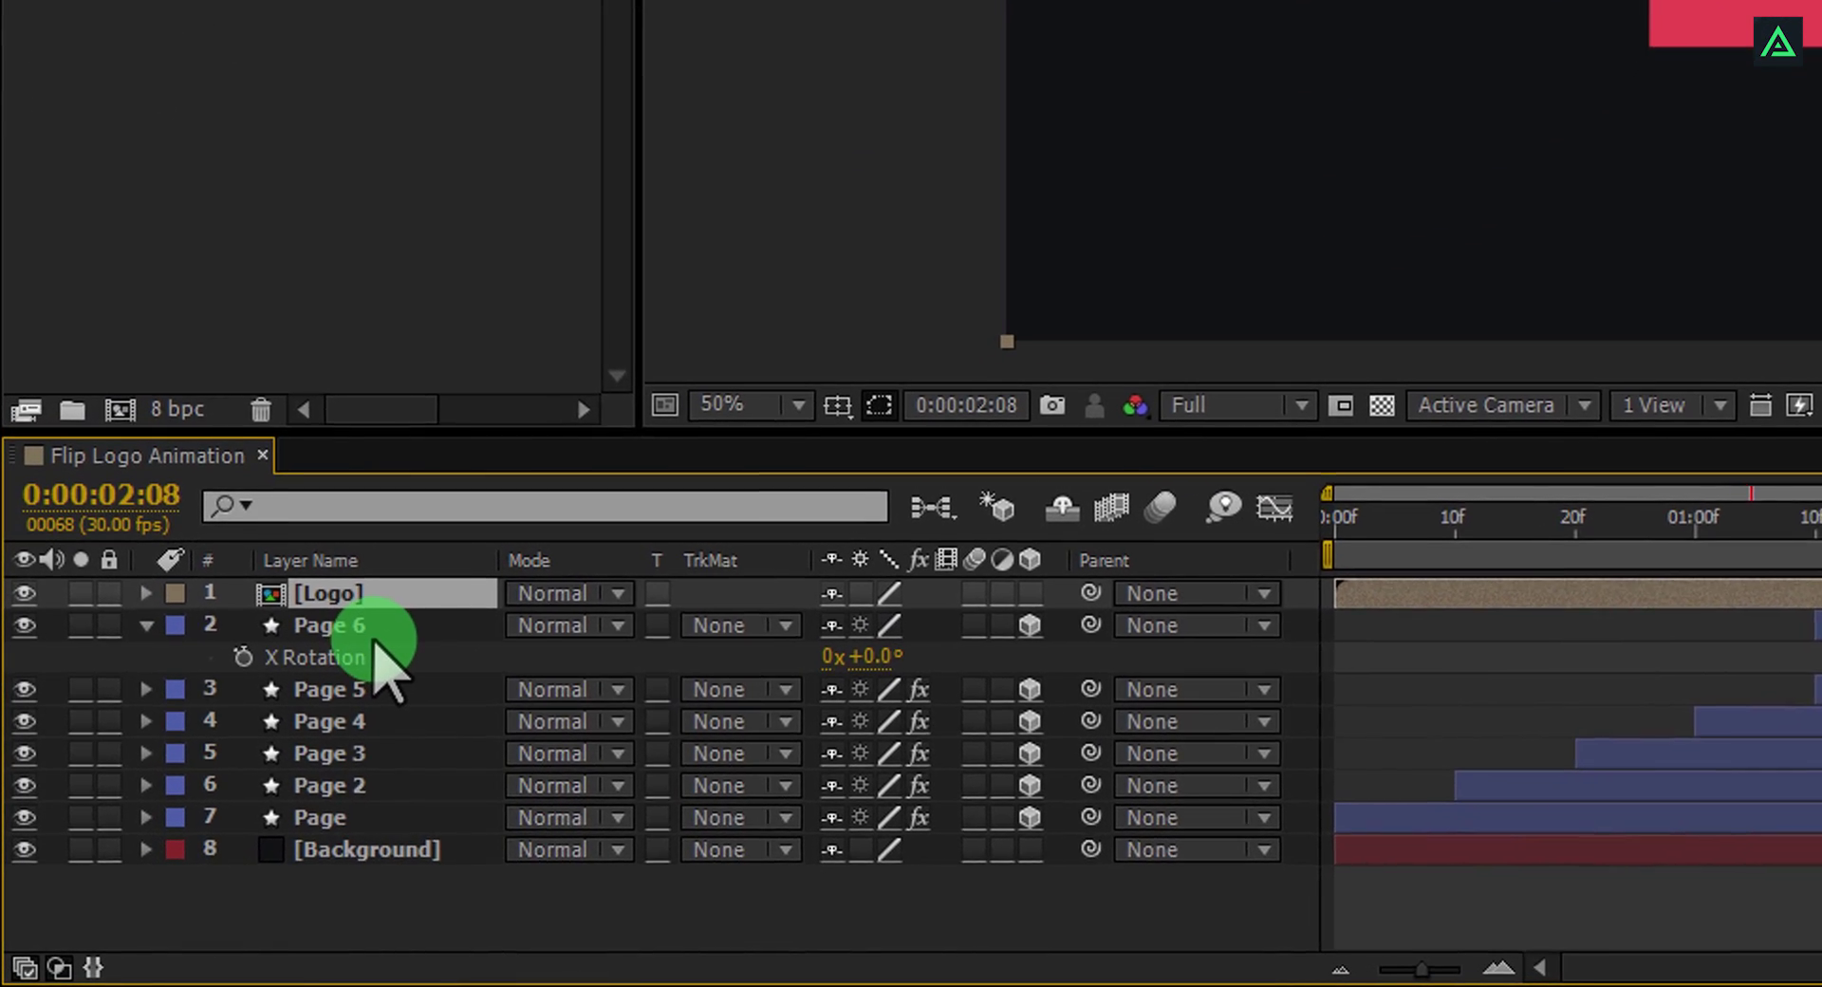
Duplicate Page 6 as Page 7 and move it above the Logo layer.
click(376, 631)
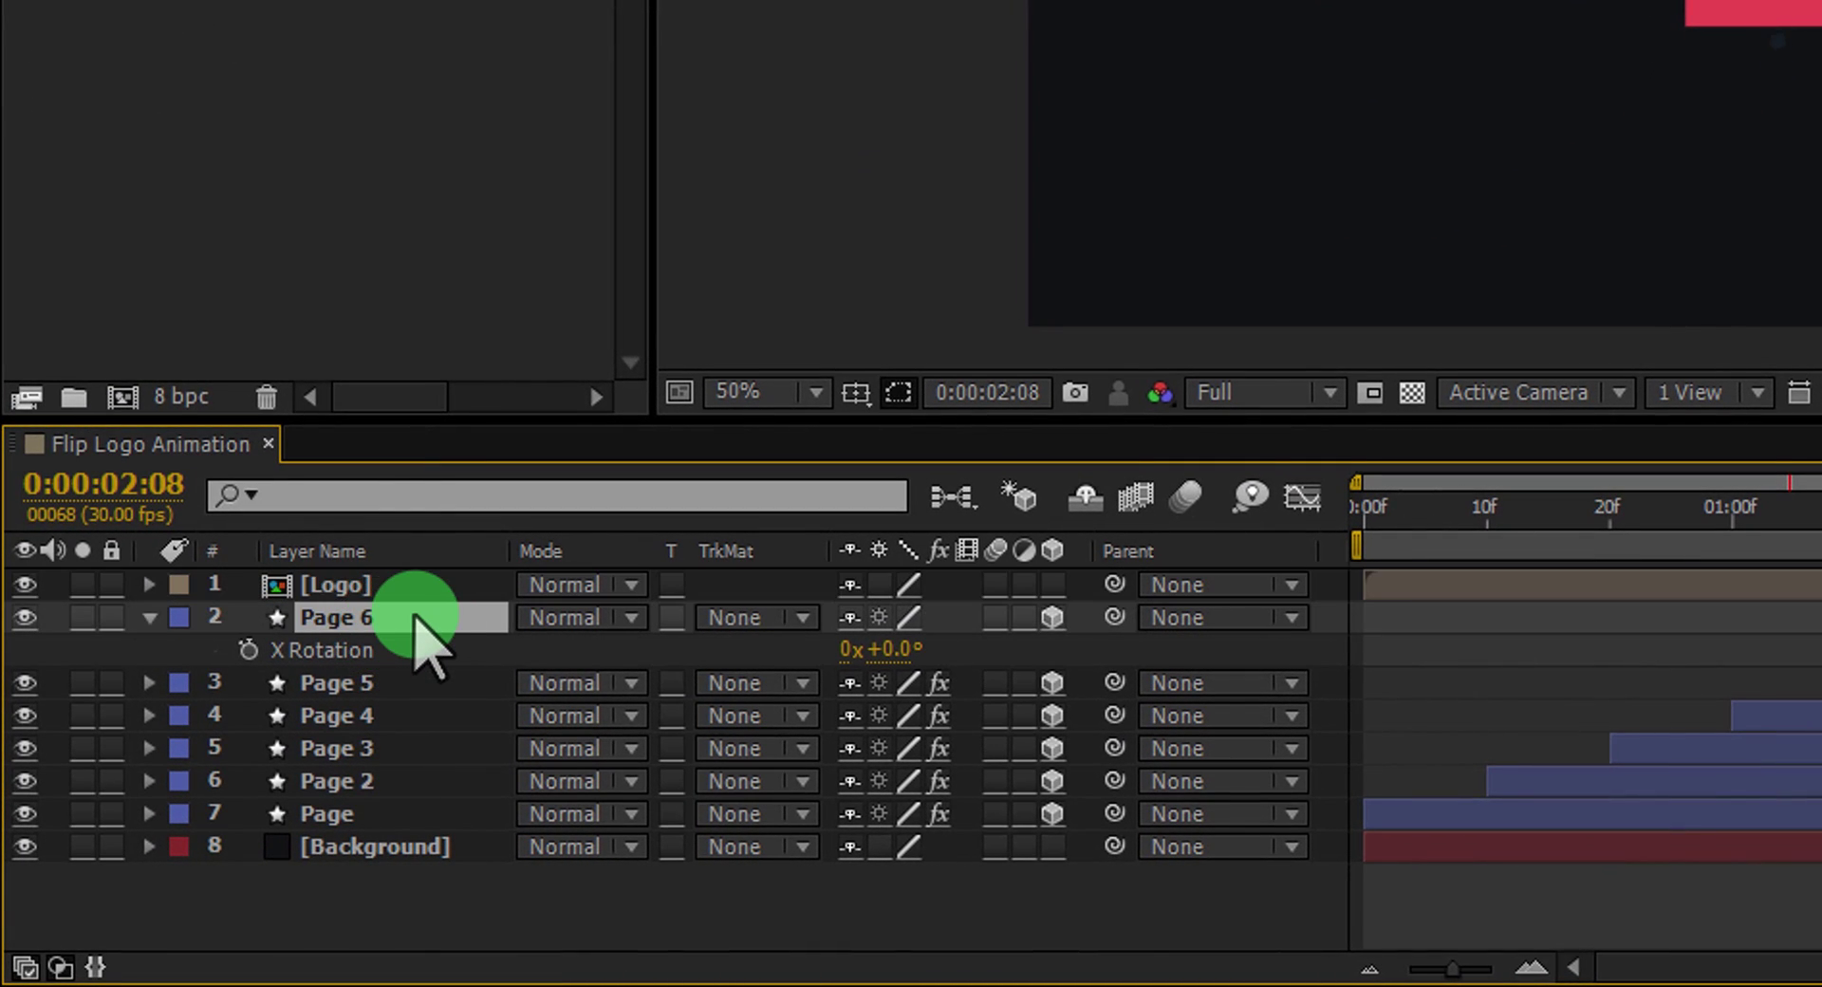
key(ctrl+d)
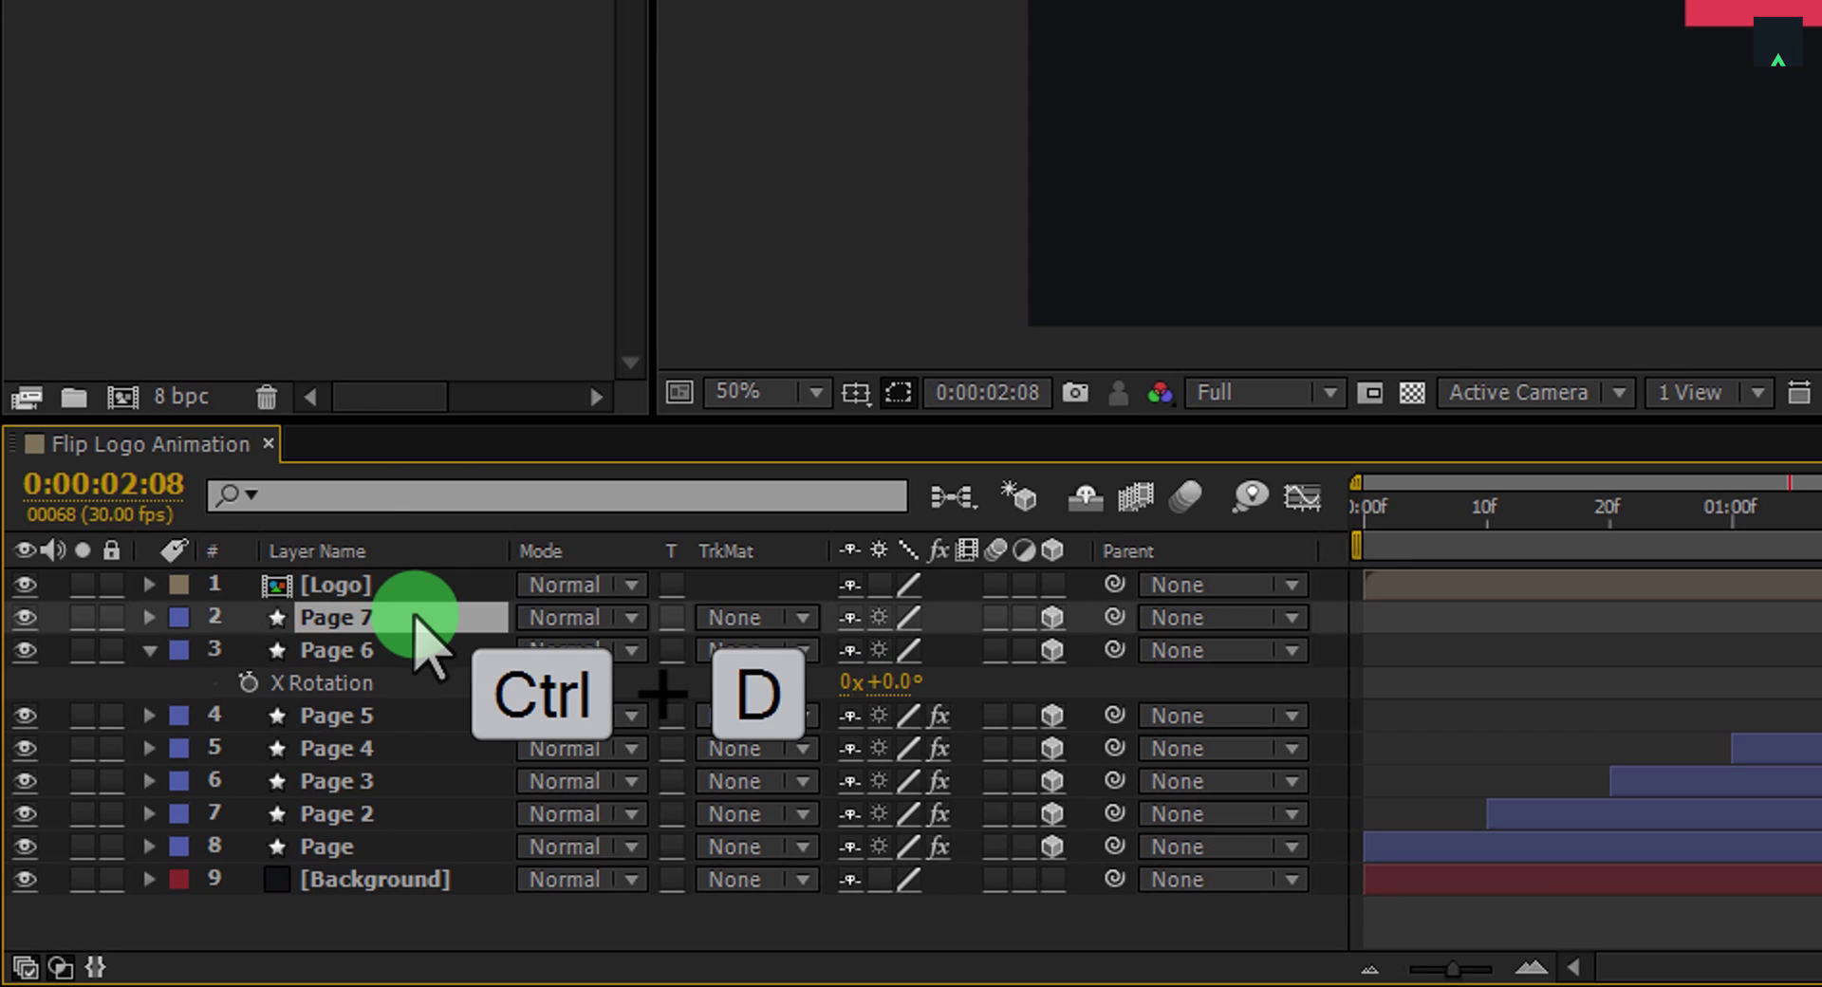
drag(411, 613, 399, 584)
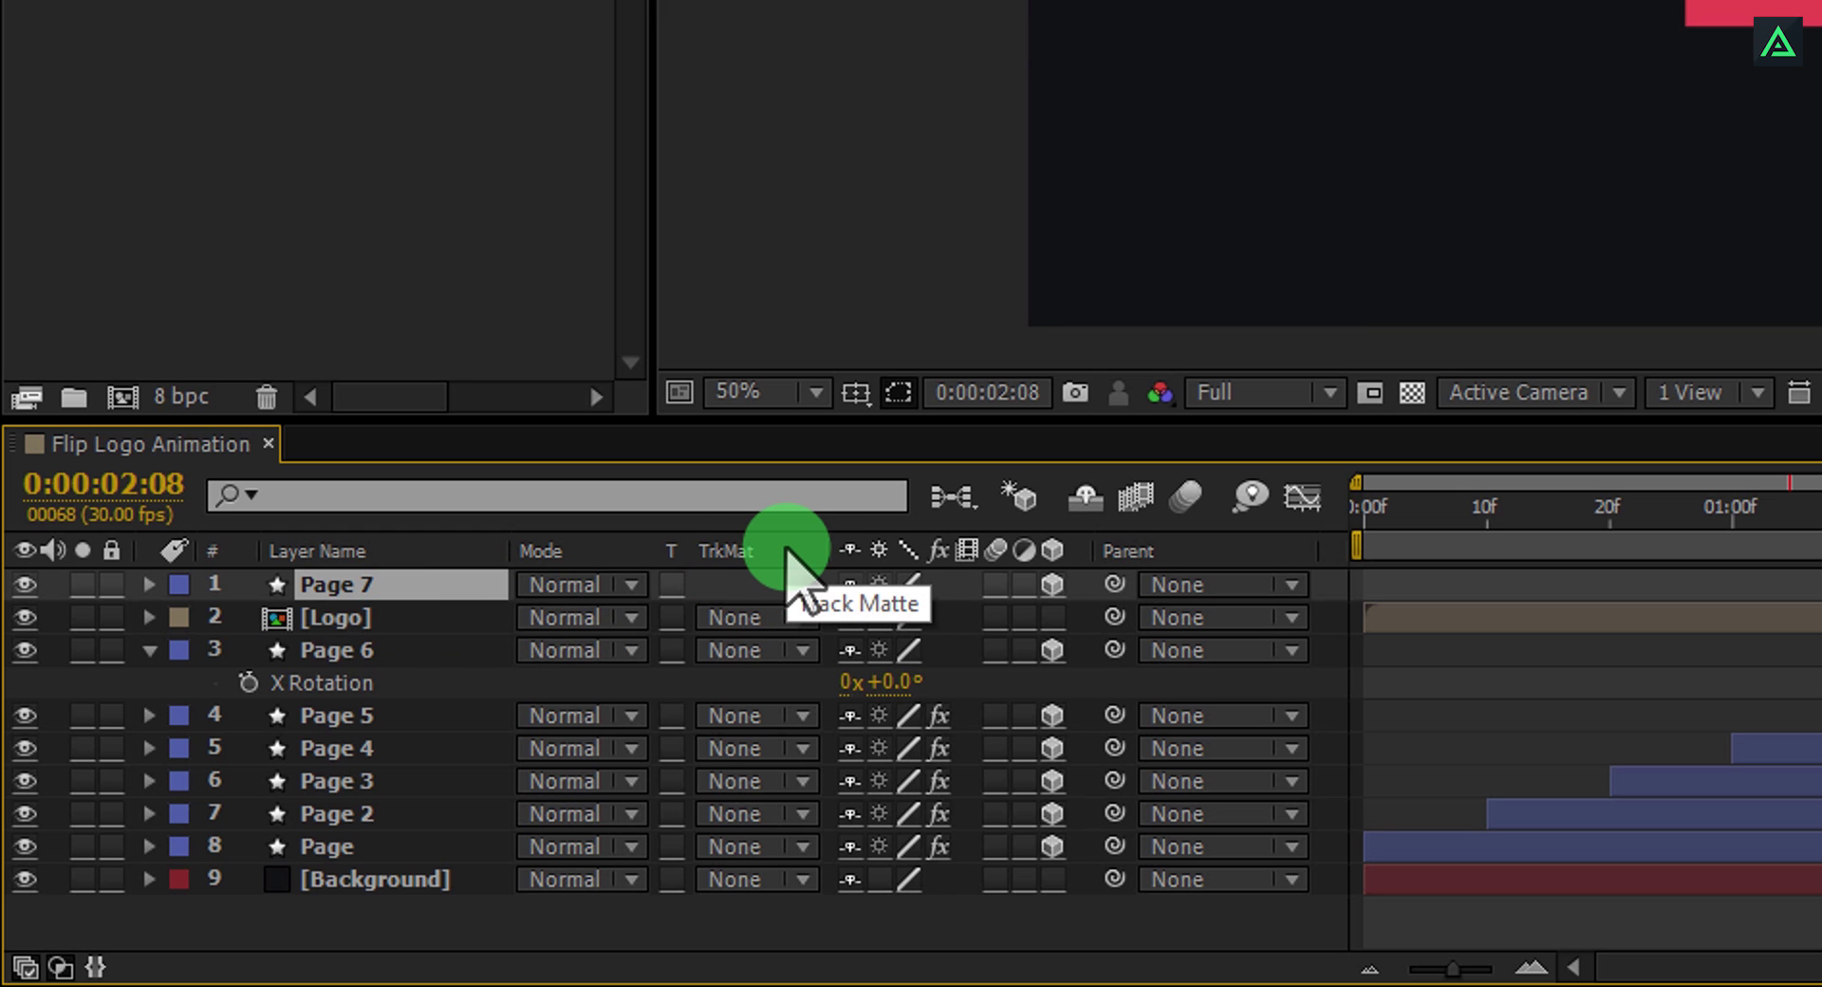
Set the Logo layer's track matte to Page 7 as an alpha matte, checking at 0:00:02:20.
click(774, 615)
click(830, 700)
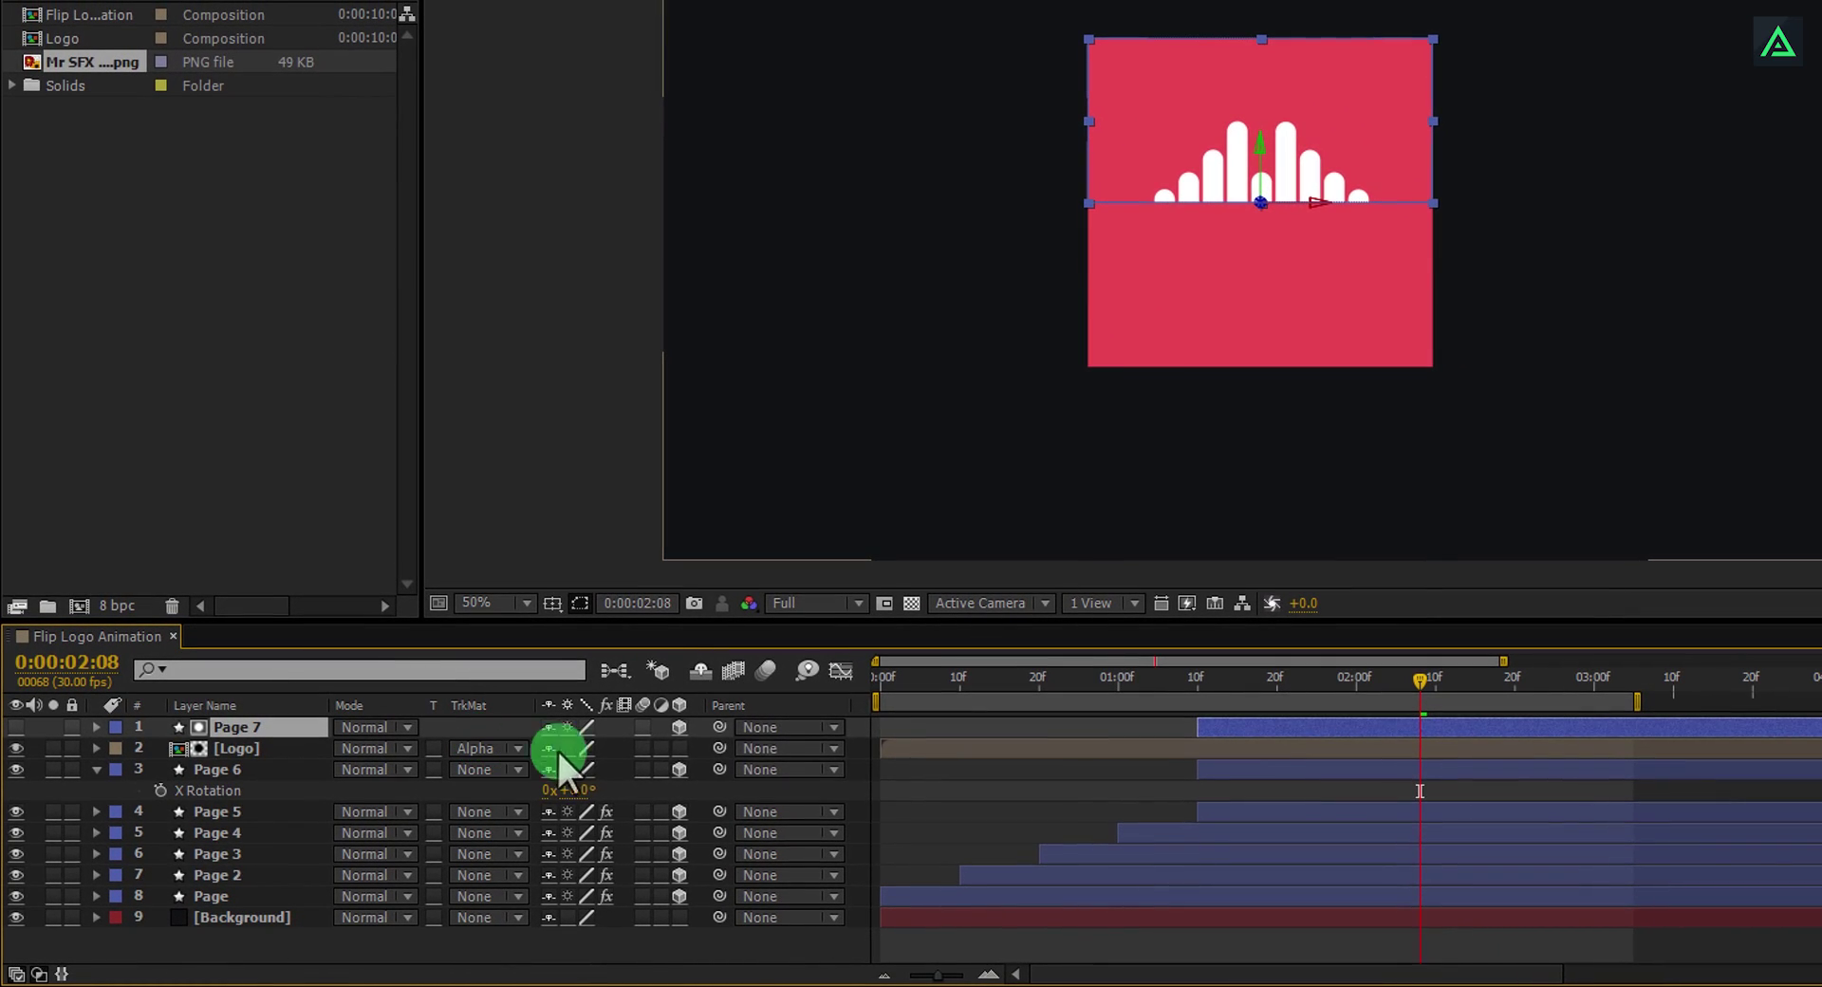
drag(1420, 696, 1509, 697)
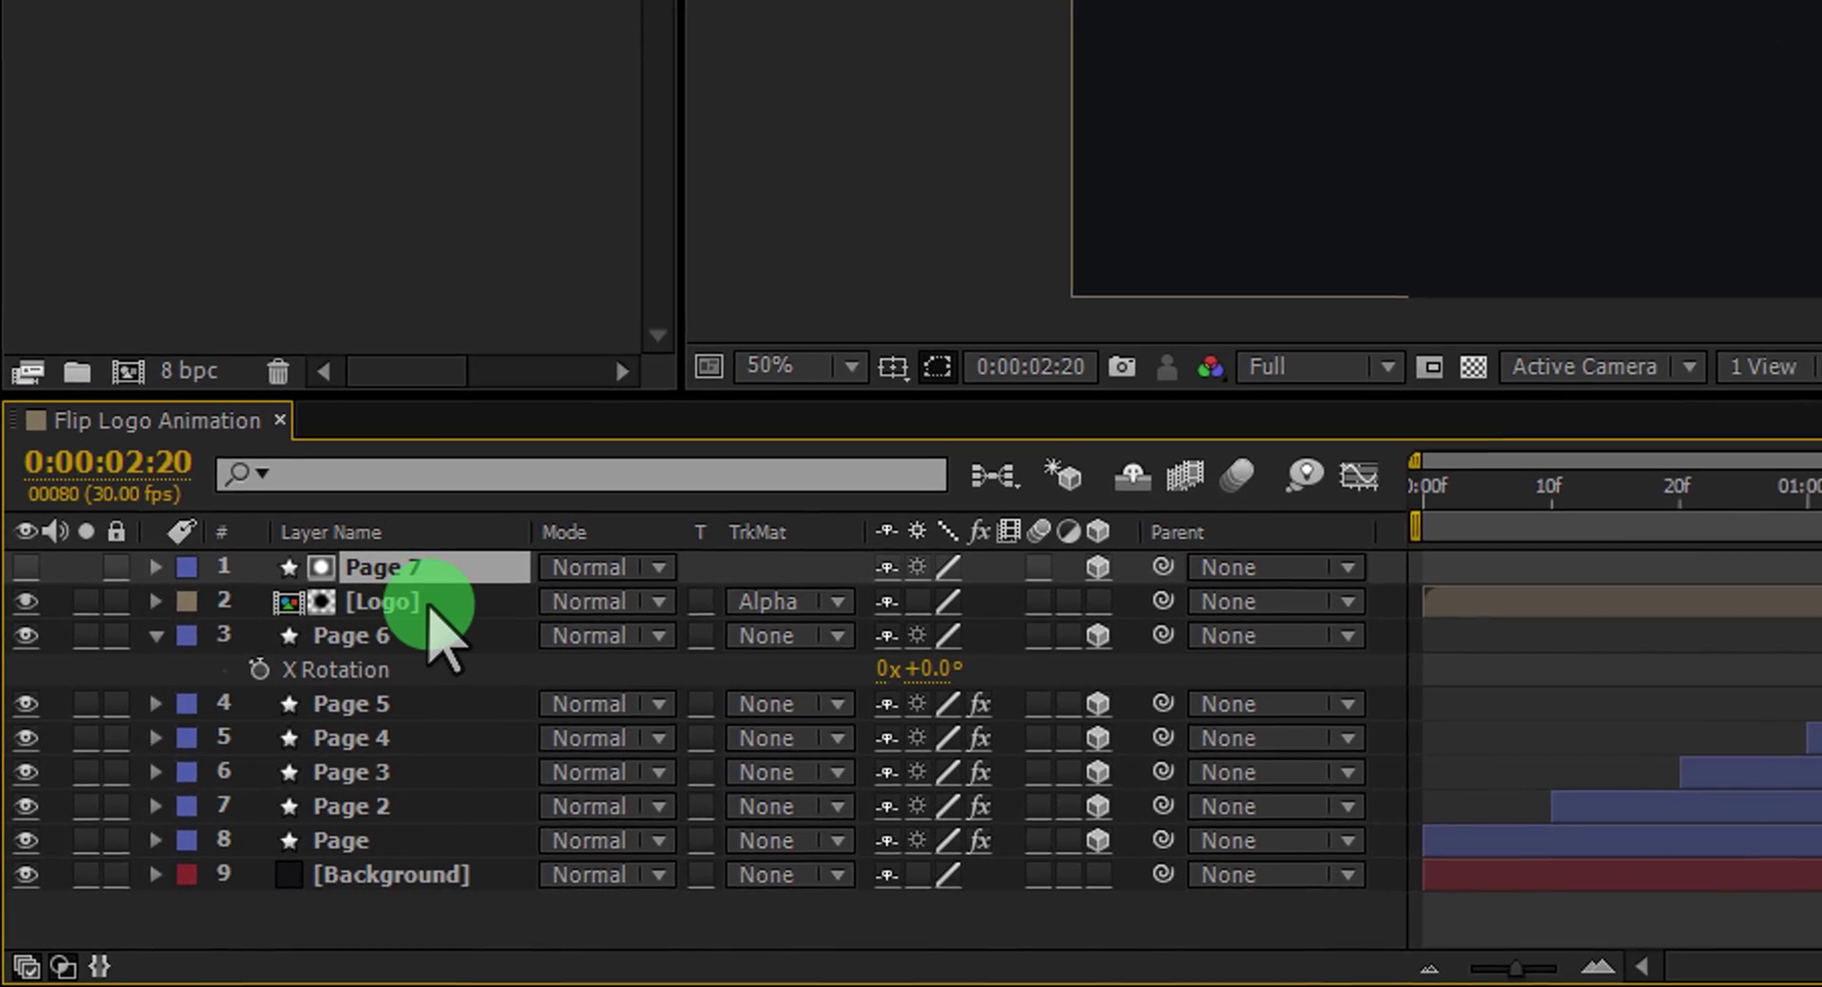
Duplicate Page 7 with its Logo and give the new Logo an Alpha Inverted Matte "Page 8".
shift+click(375, 663)
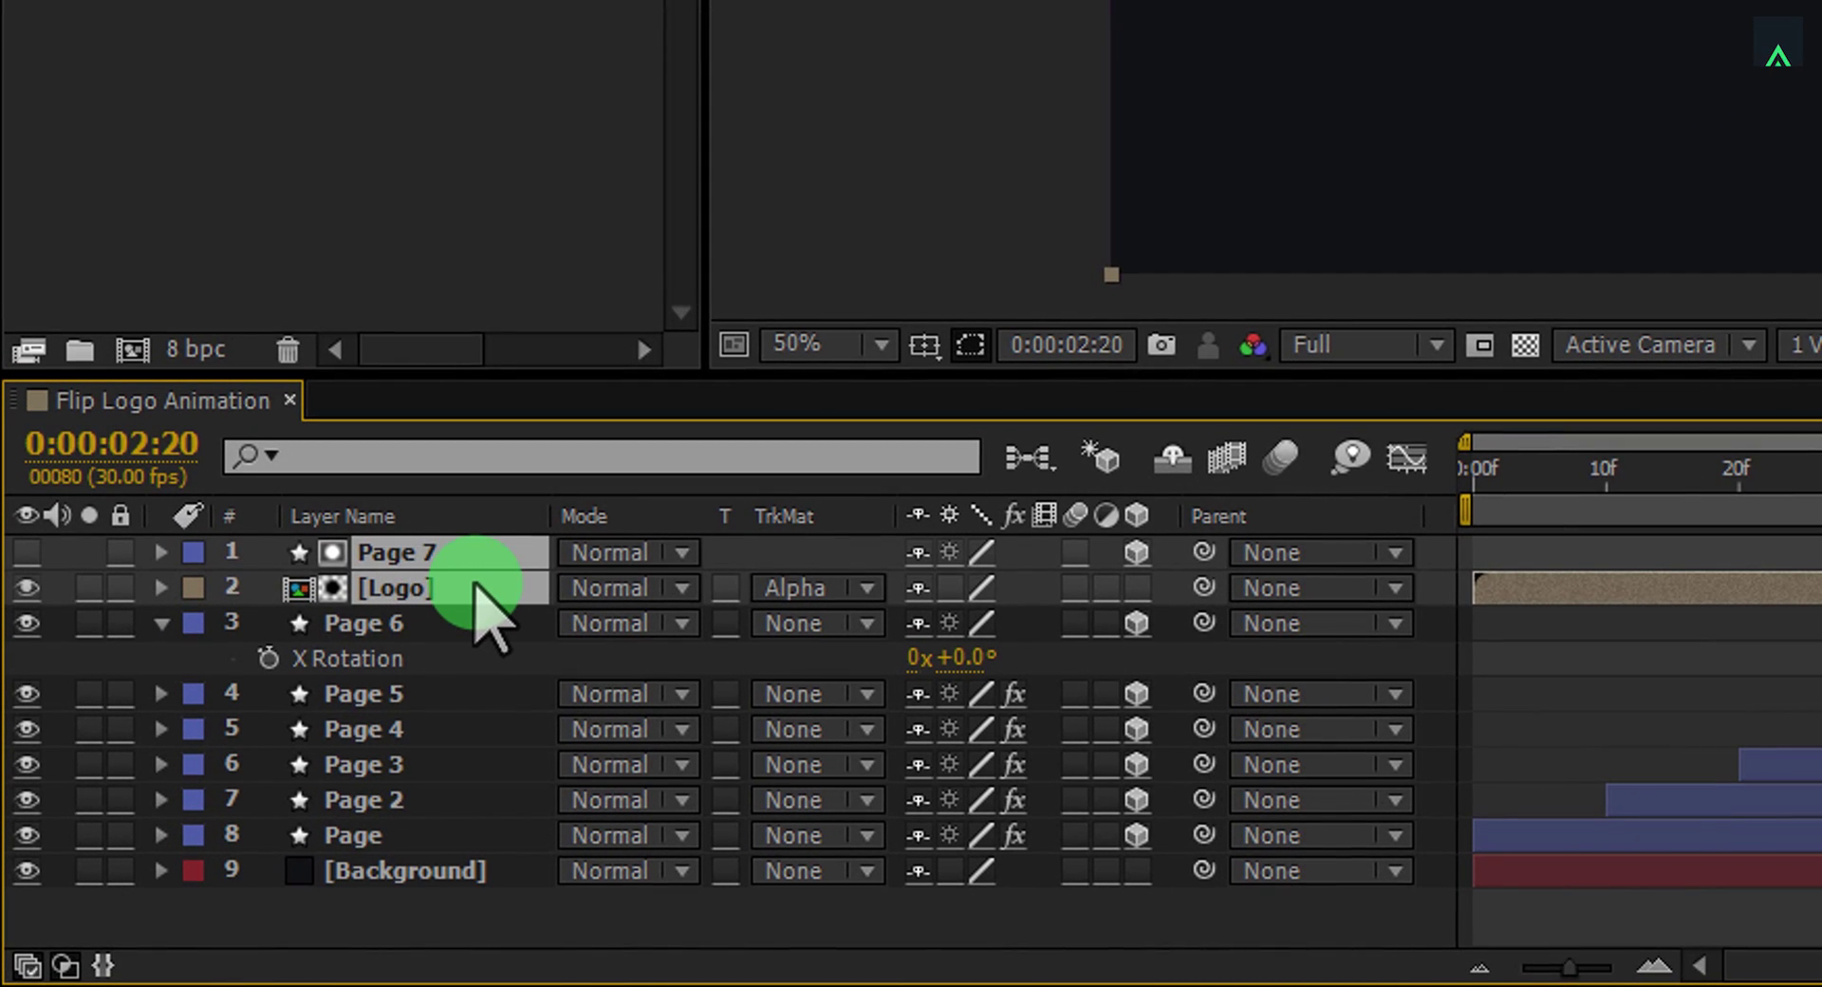
key(ctrl+d)
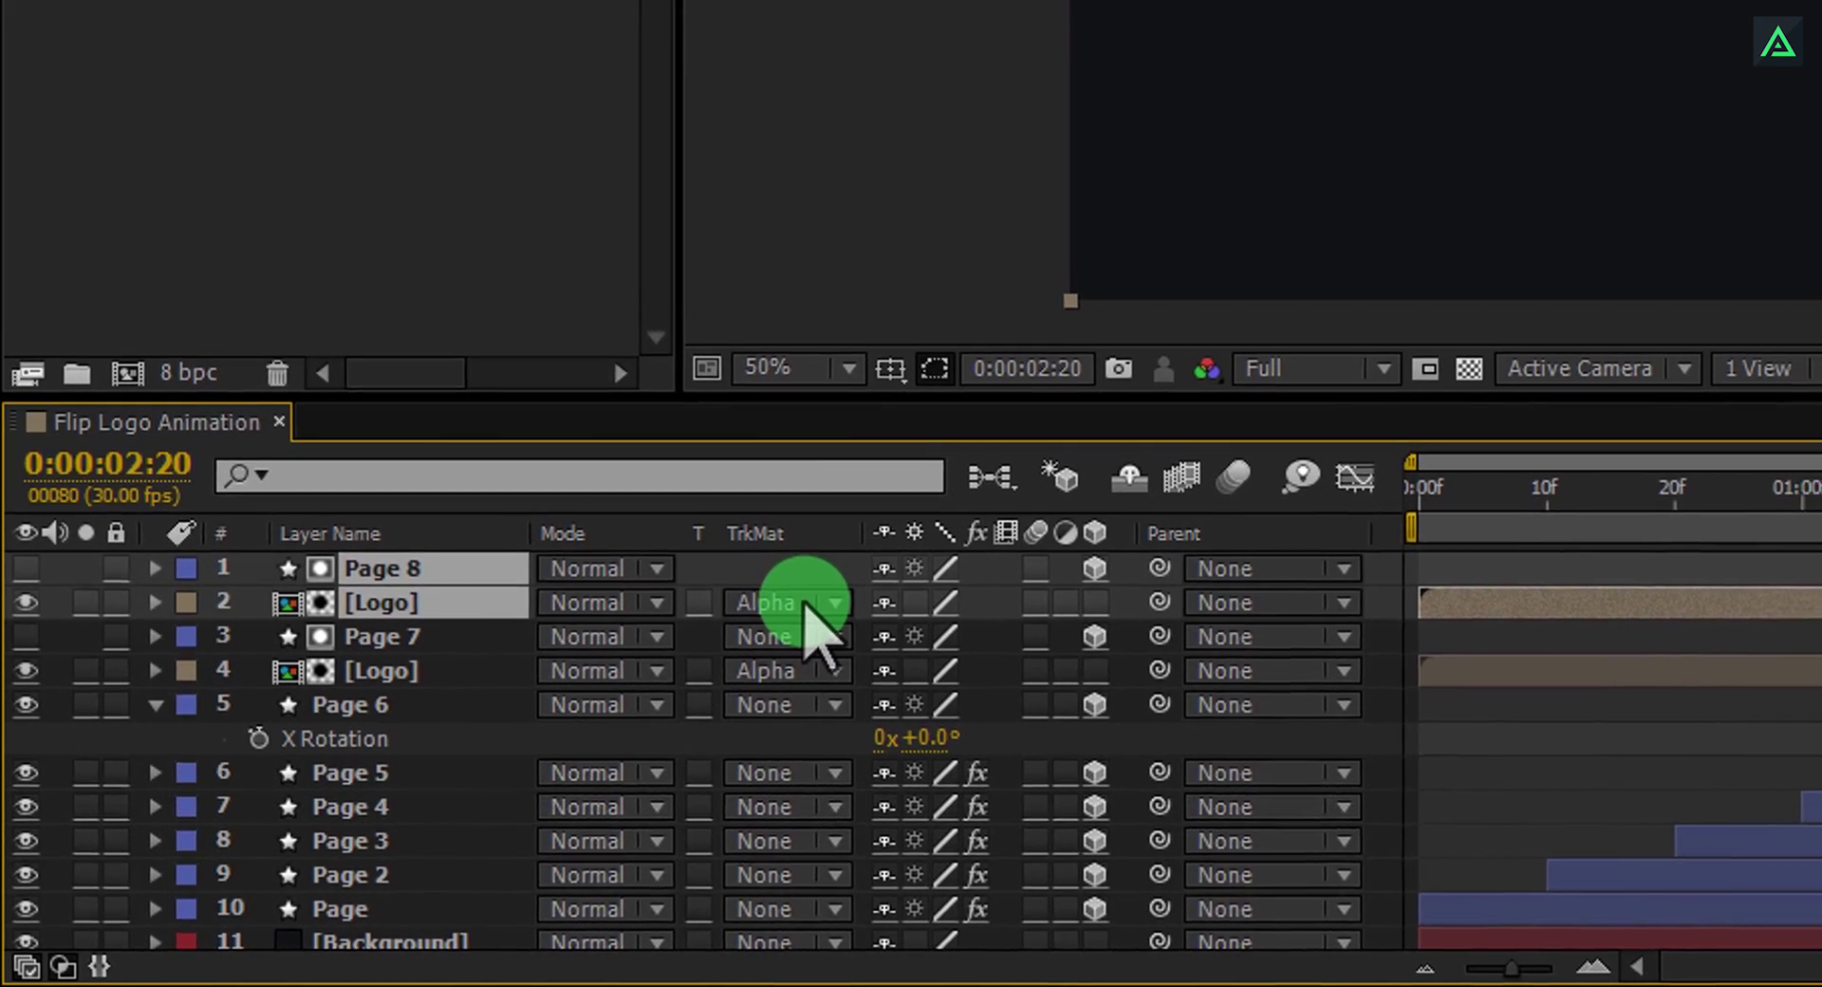
click(771, 589)
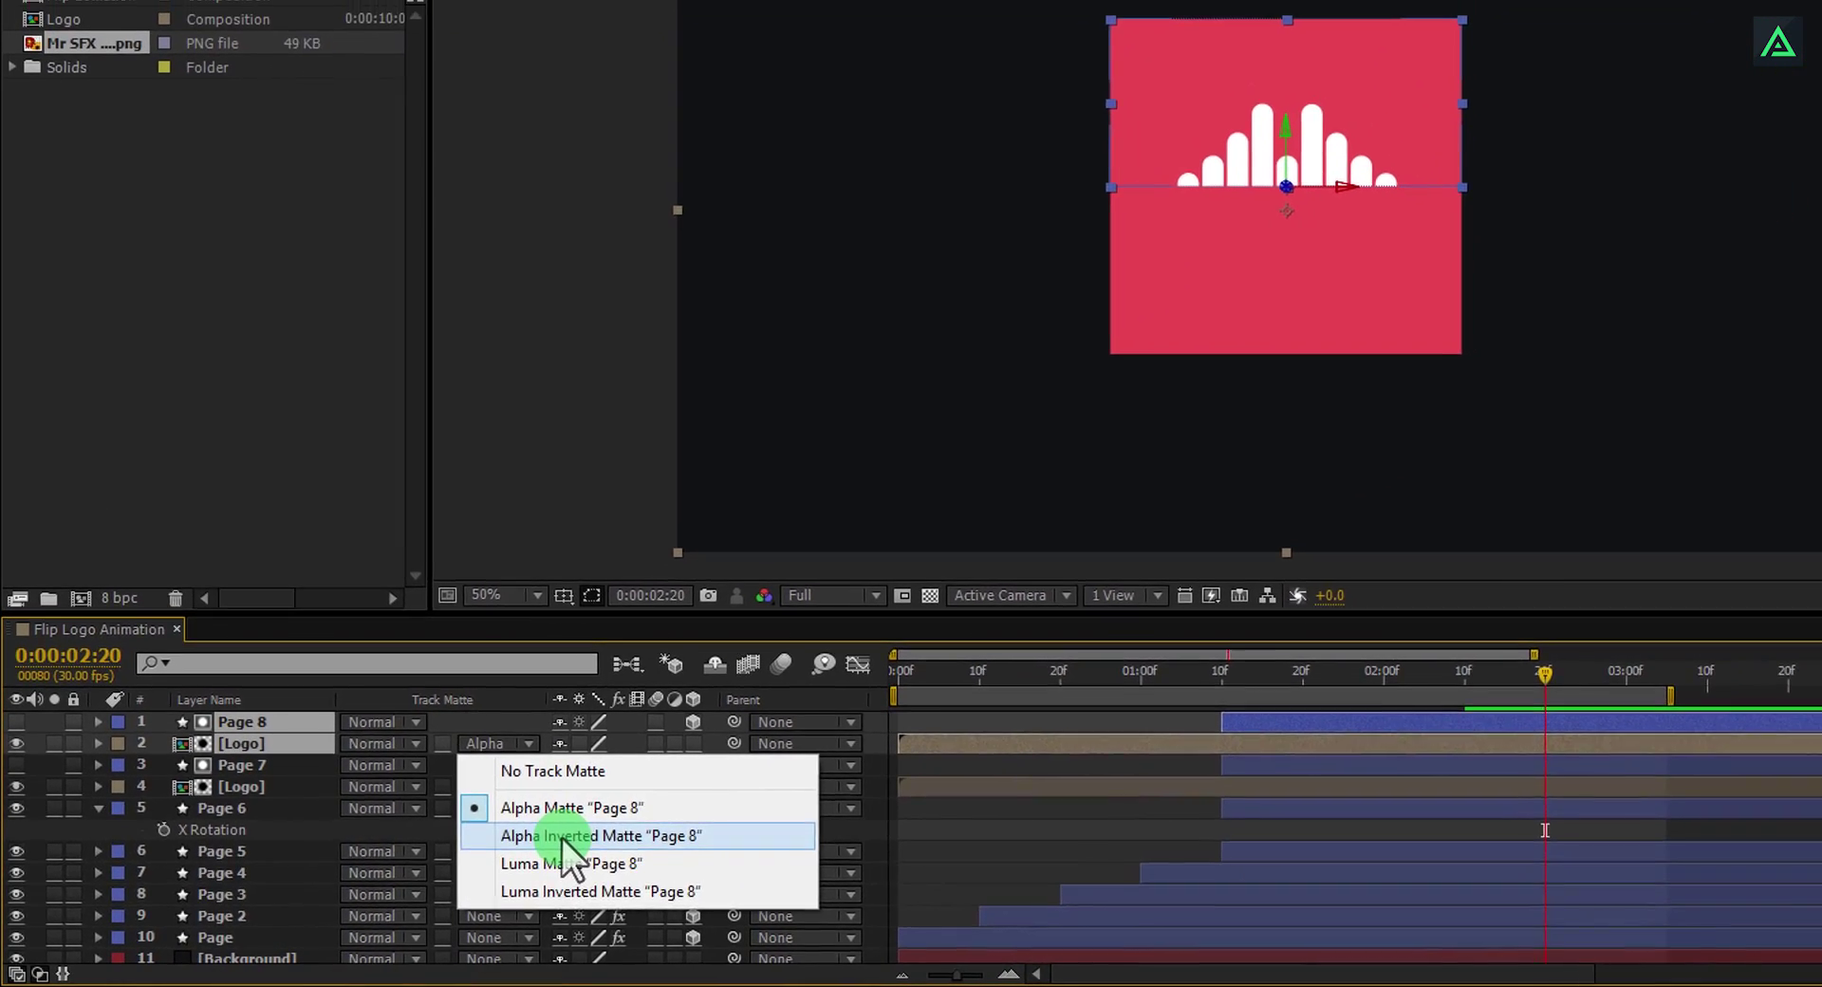
click(765, 783)
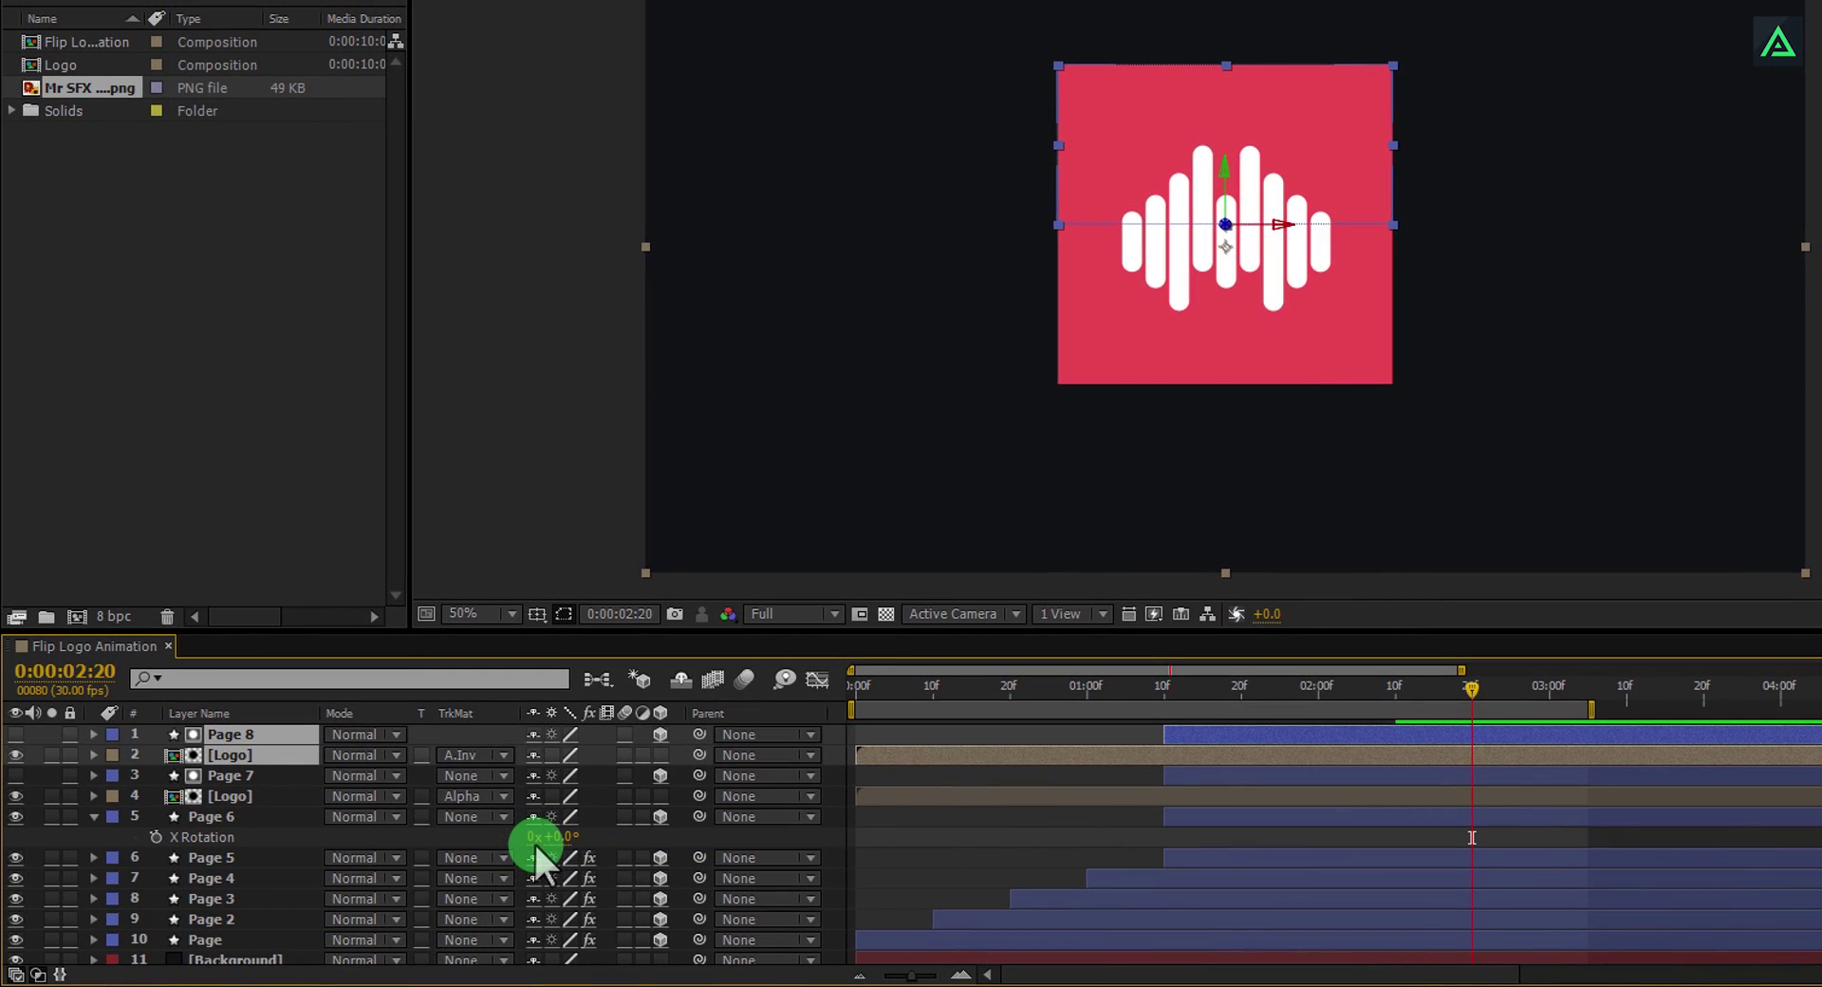
click(457, 736)
click(449, 725)
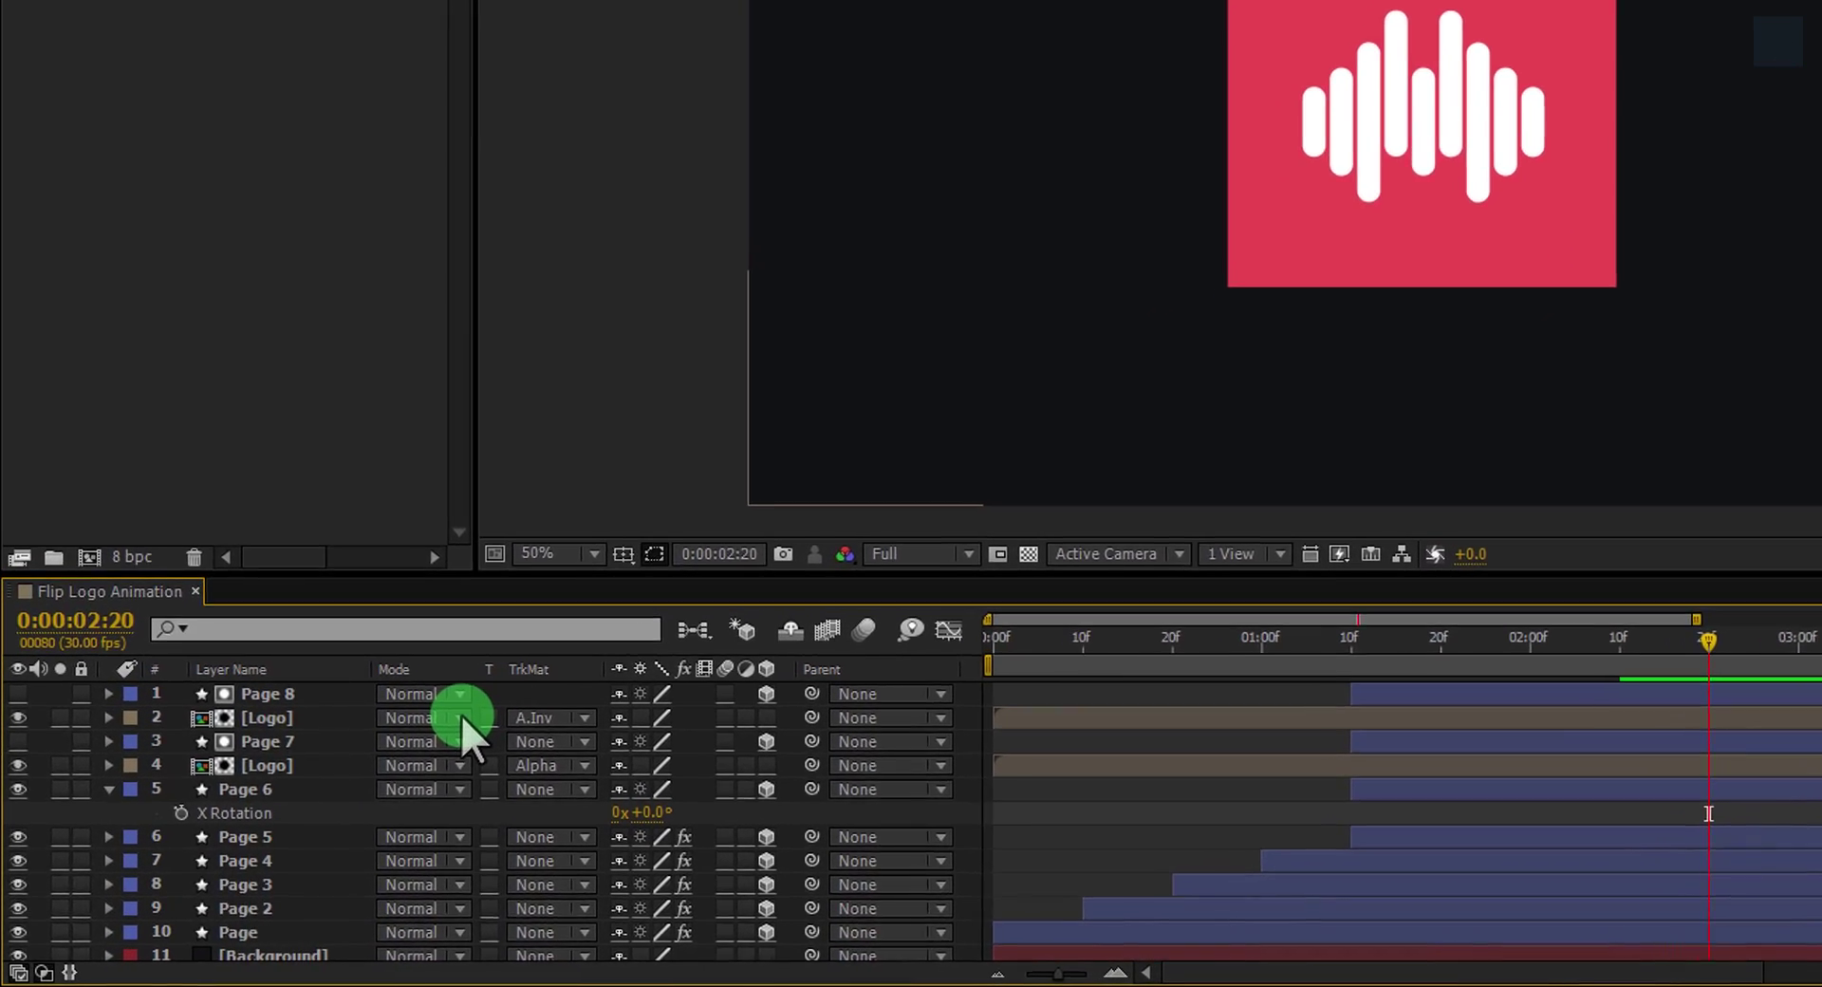
Show the Parent column and pick-whip the top [Logo] layer to Page 5.
click(258, 751)
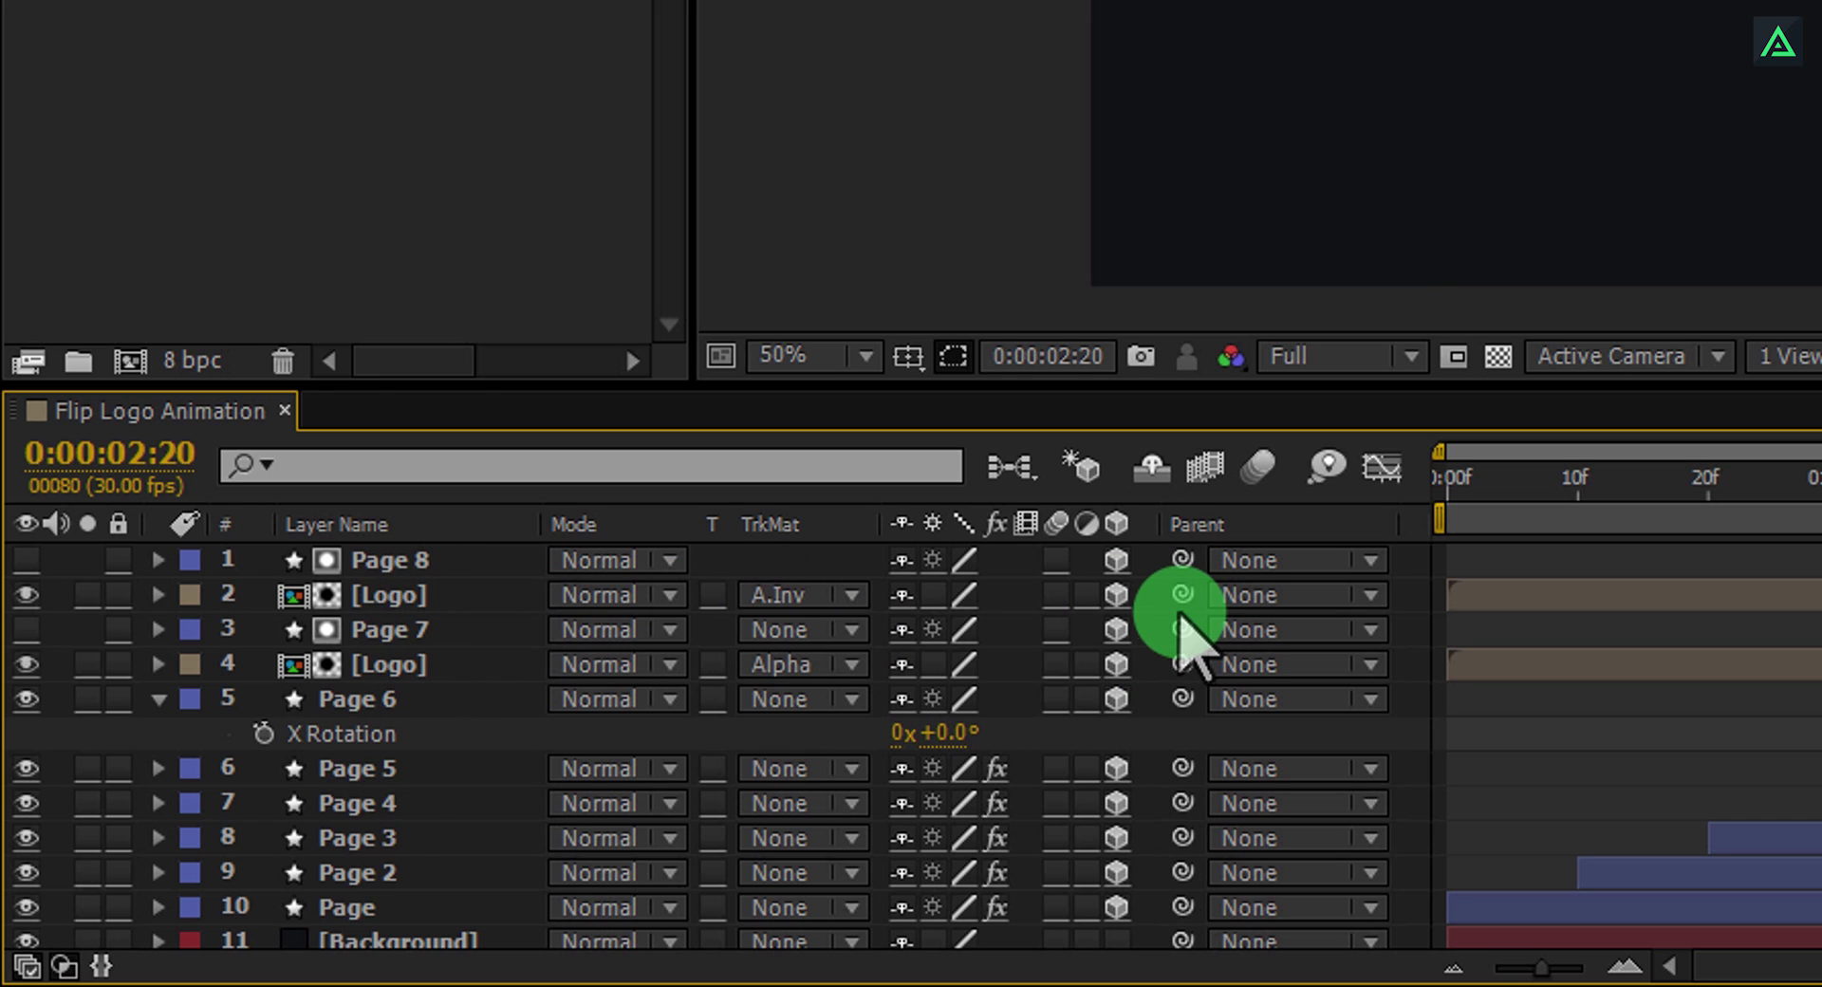
right_click(1236, 524)
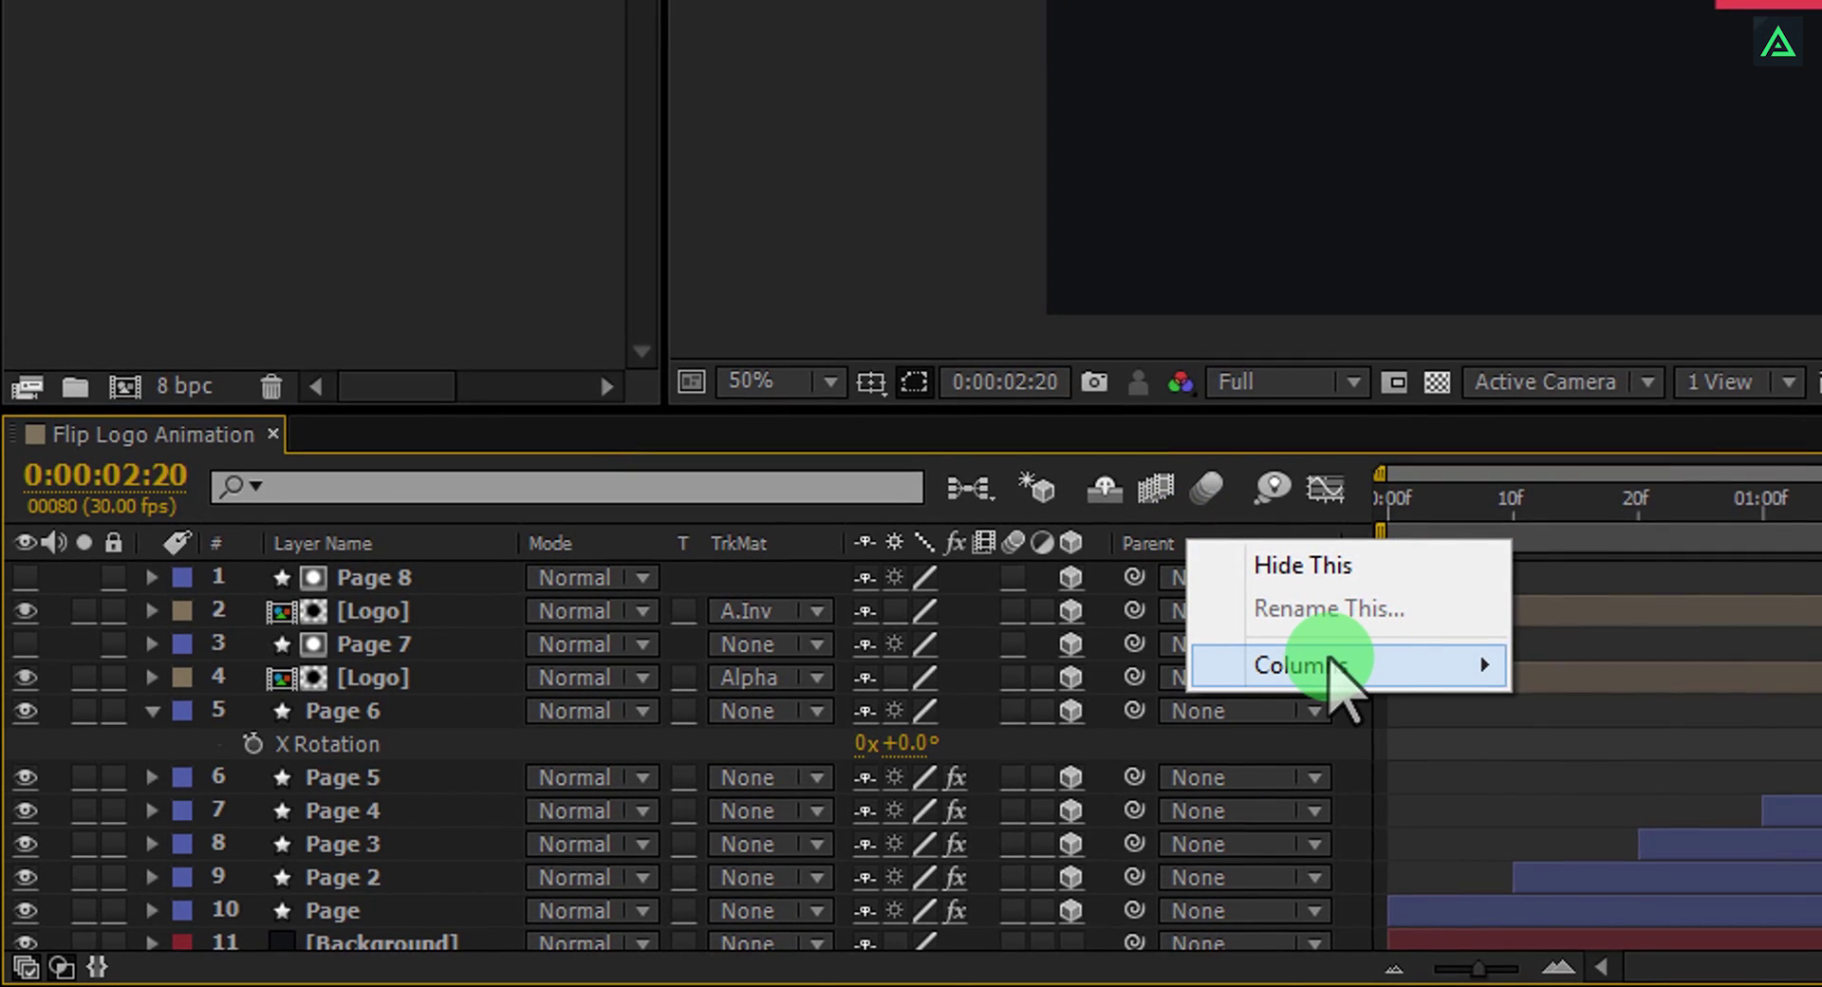
mouse_move(1404, 665)
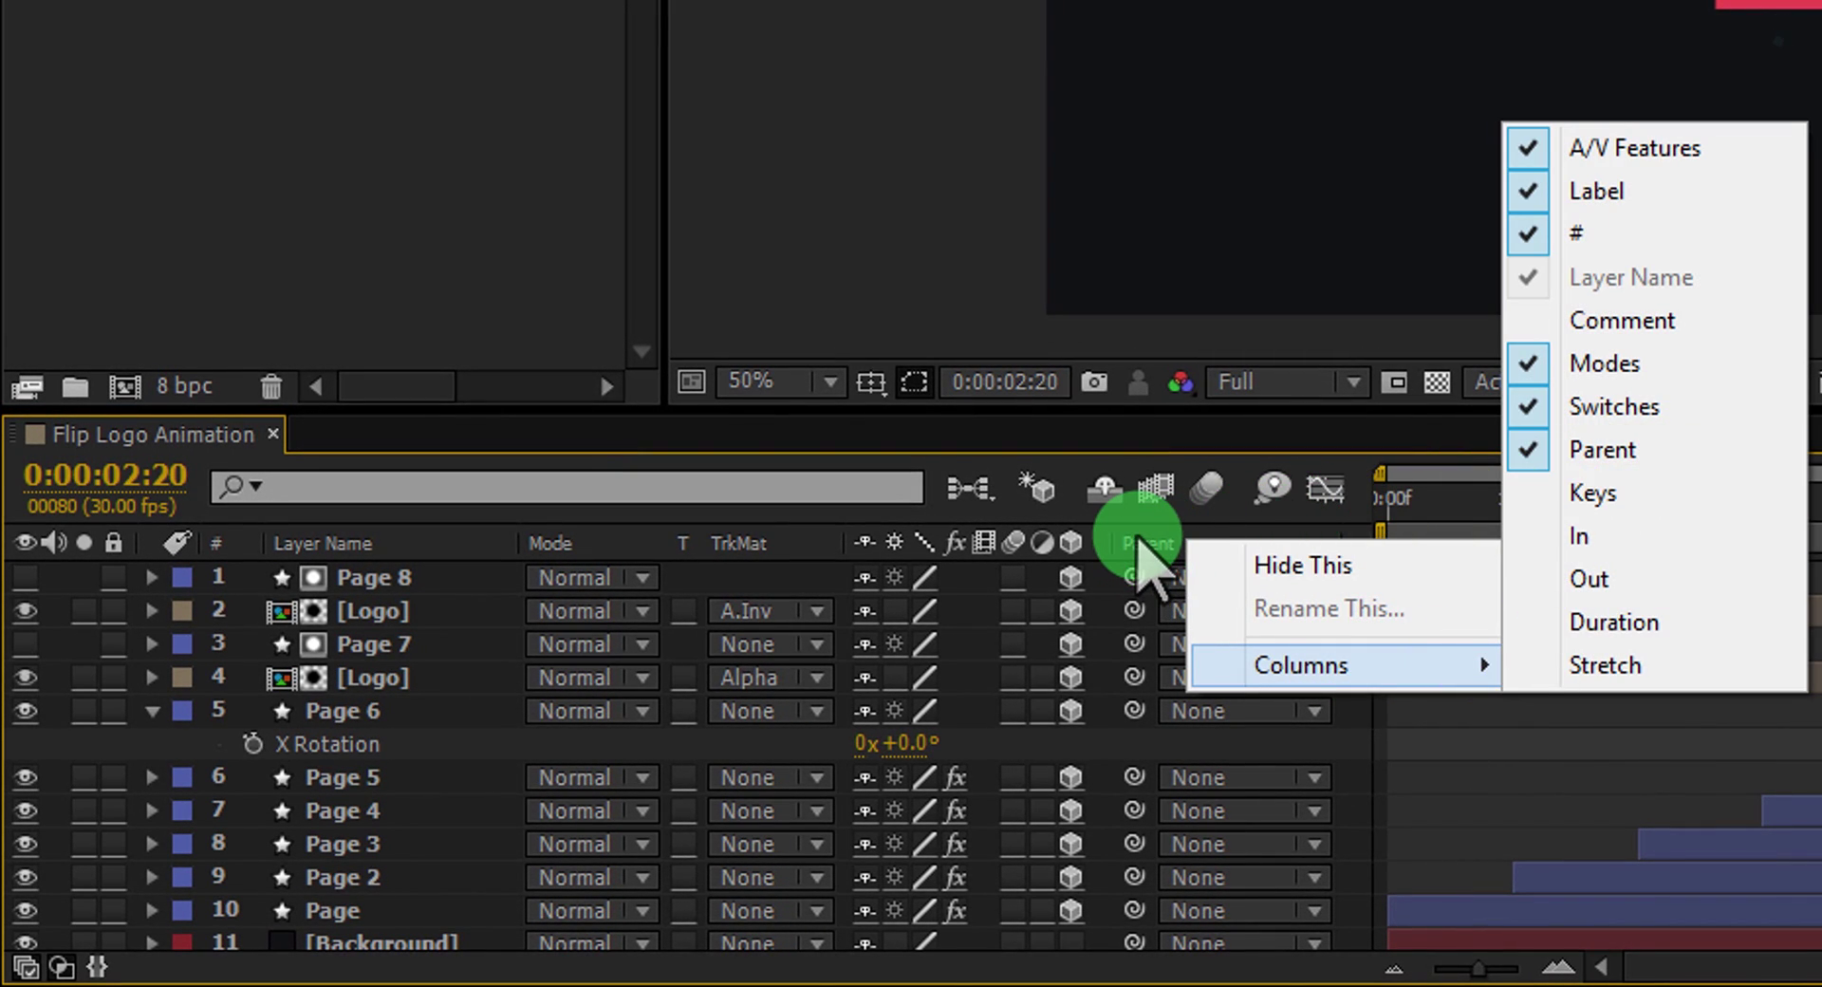
click(1138, 542)
click(382, 615)
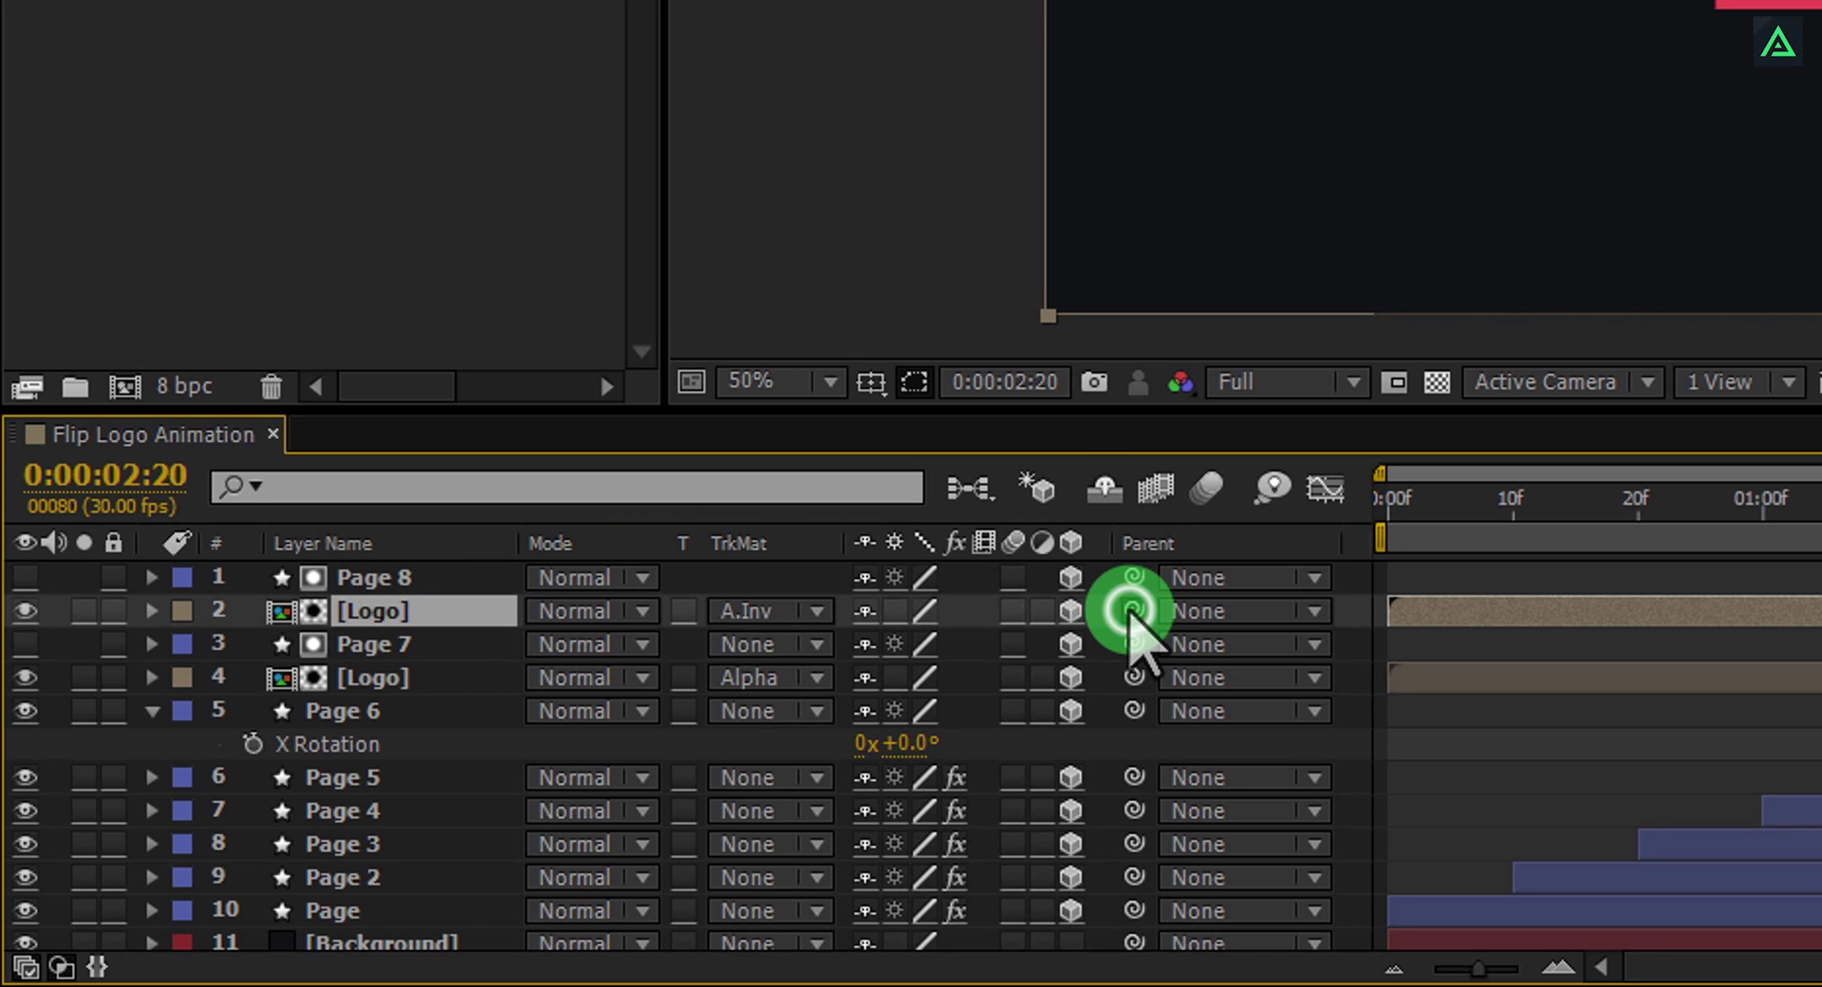
drag(1130, 619, 451, 759)
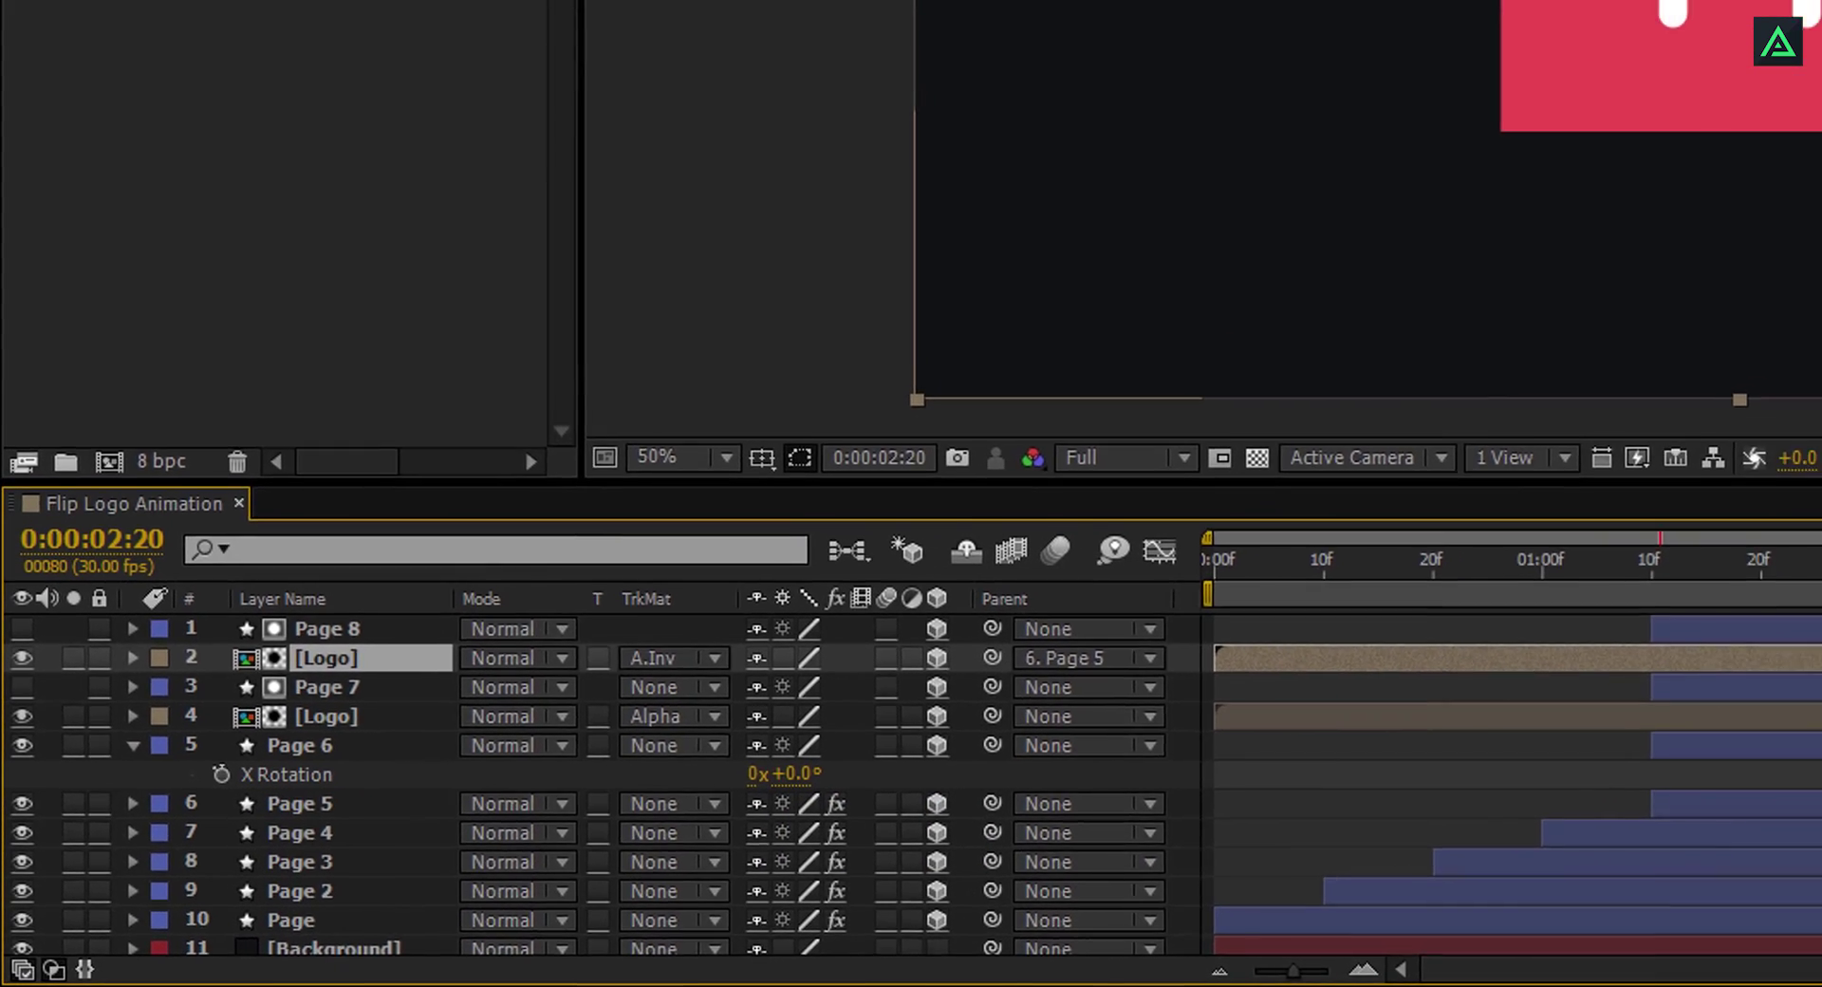
click(1700, 691)
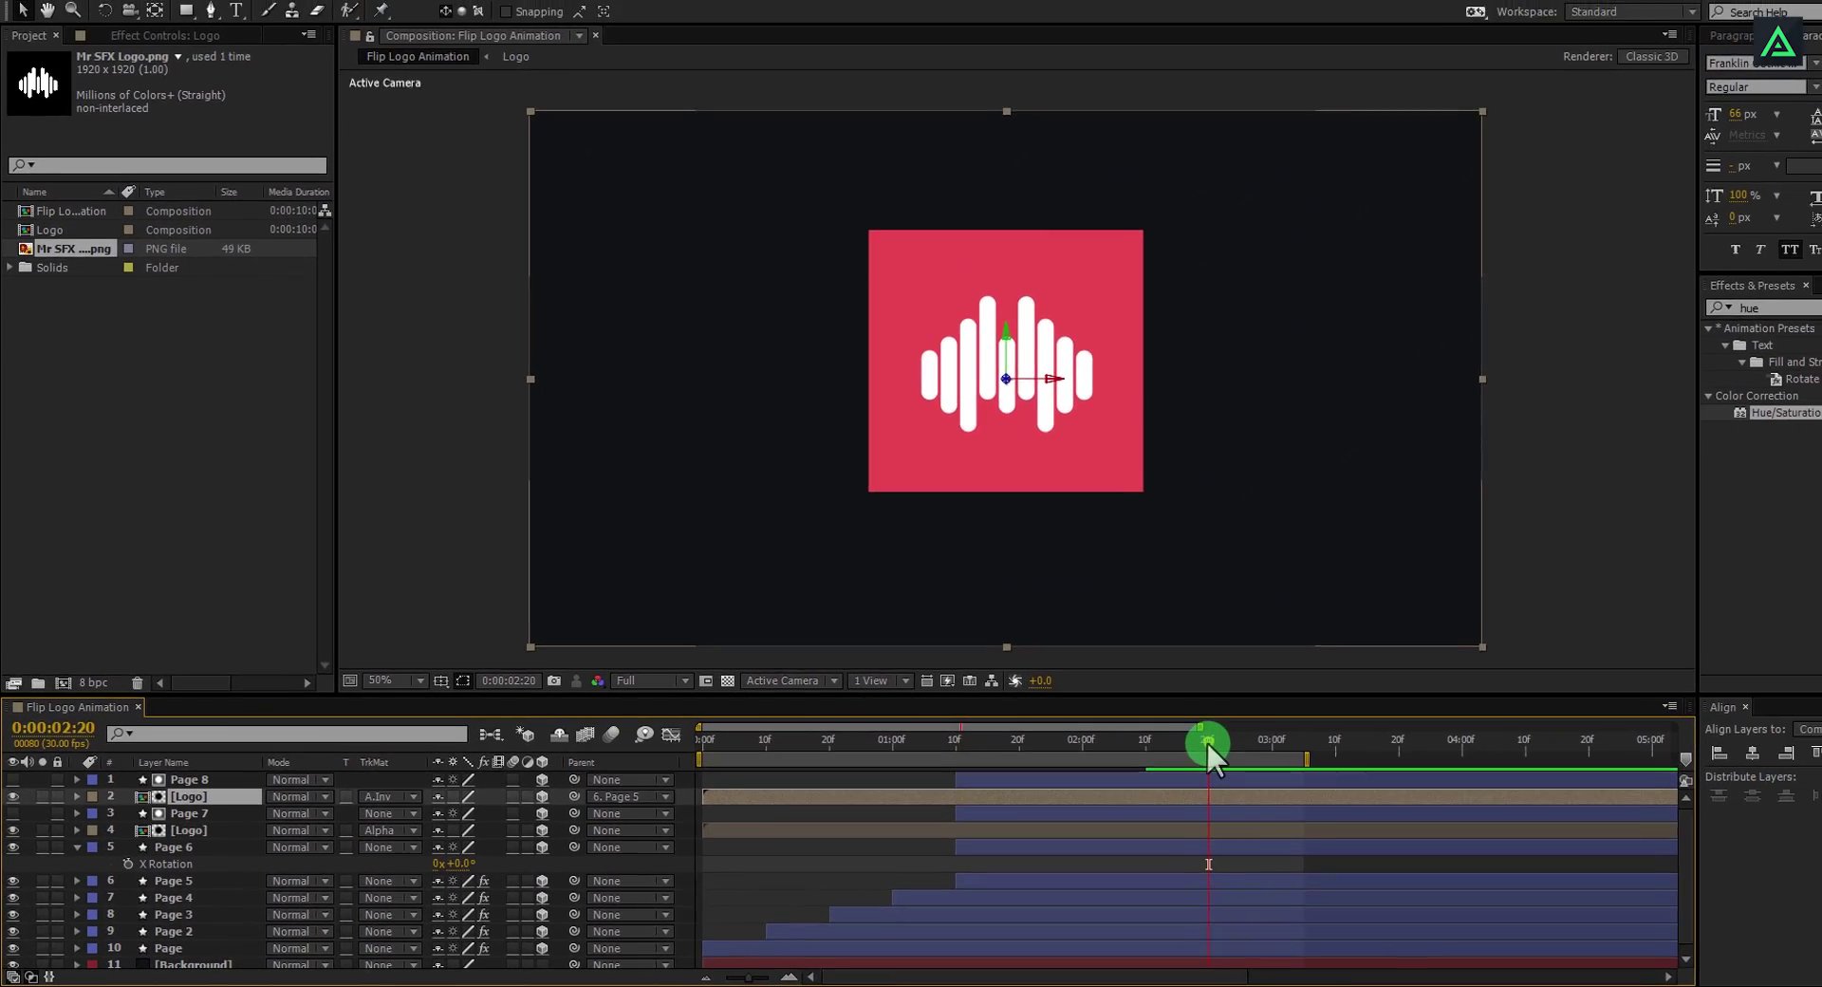
Trim both [Logo] layers to start at 0:00:01:24, then scrub to check the flip.
click(1370, 704)
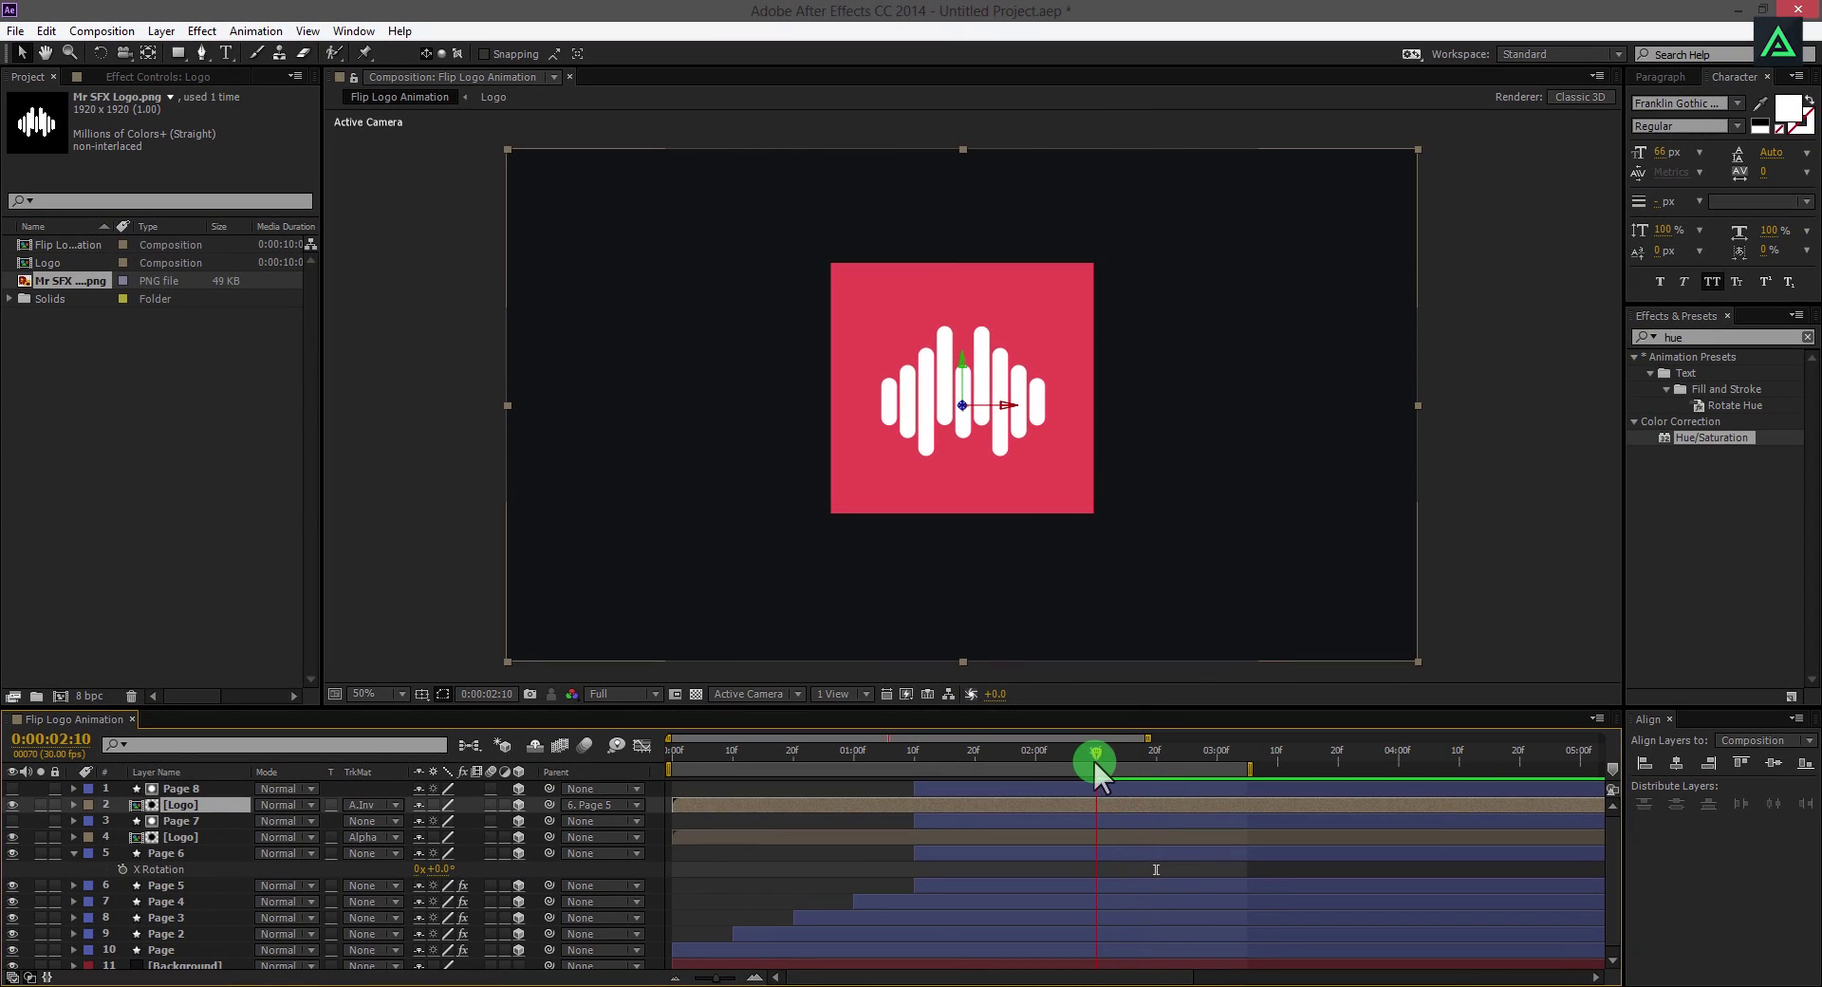
drag(1051, 761, 999, 756)
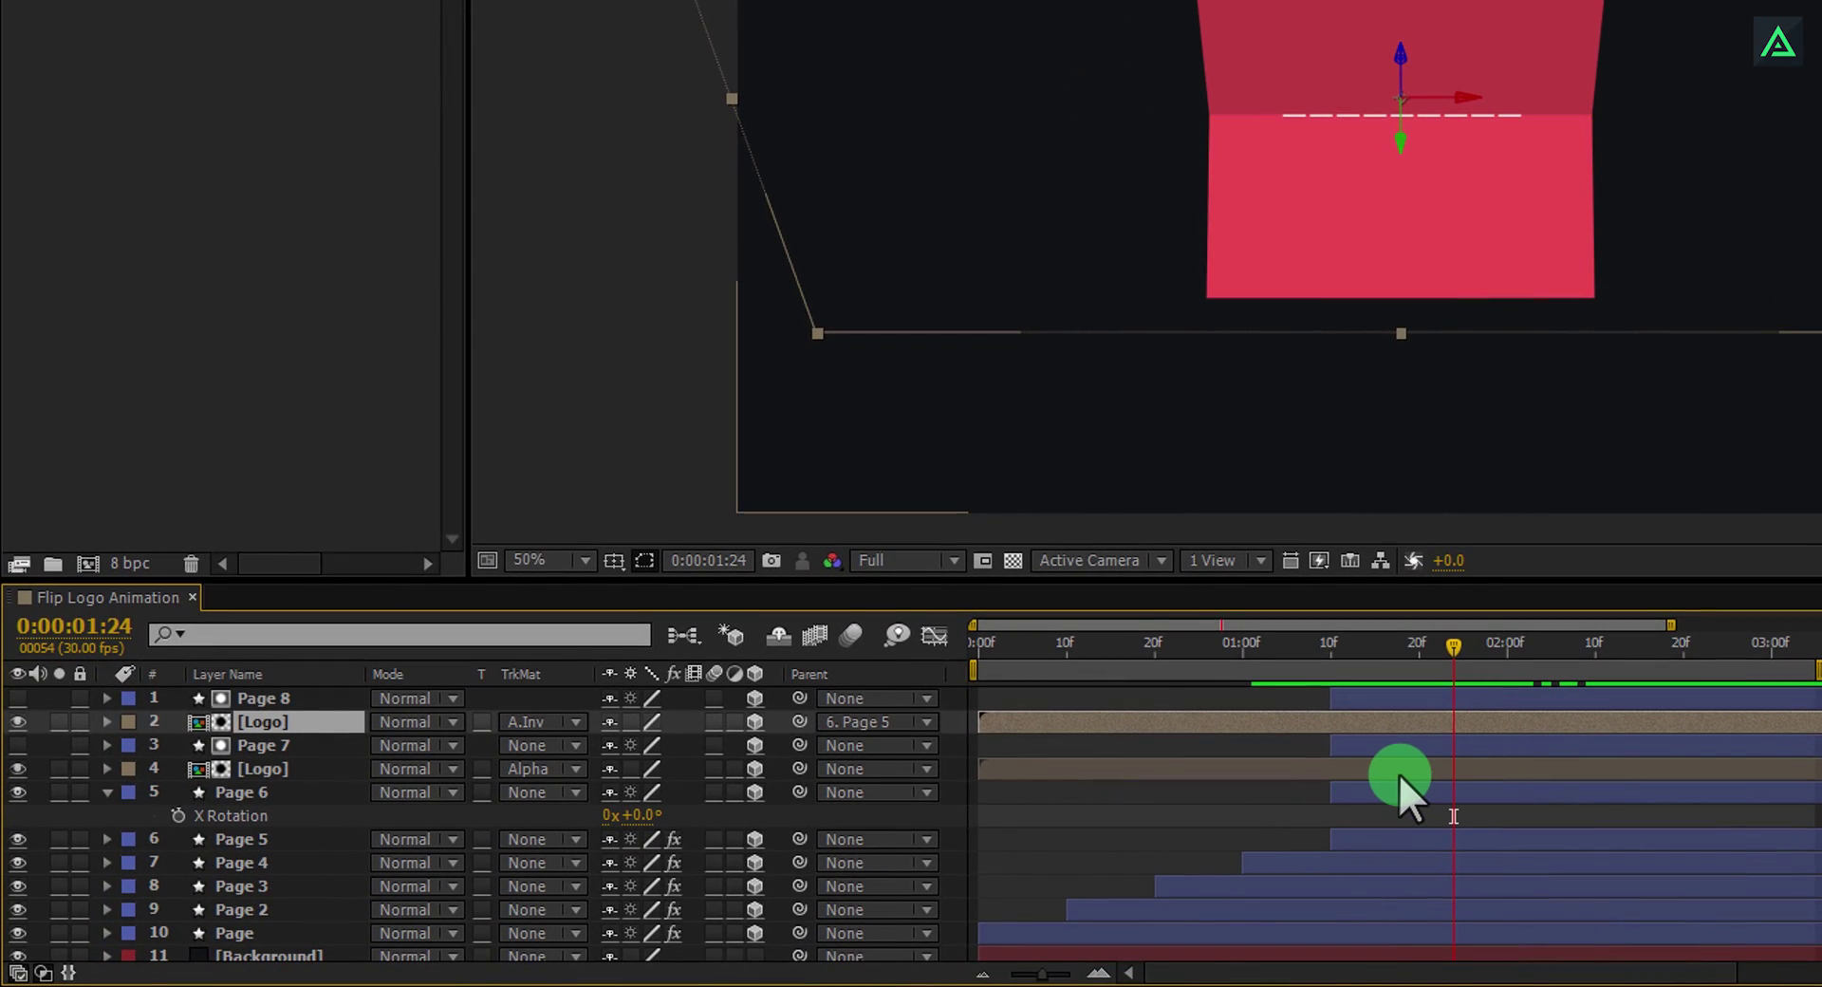
ctrl+click(1403, 770)
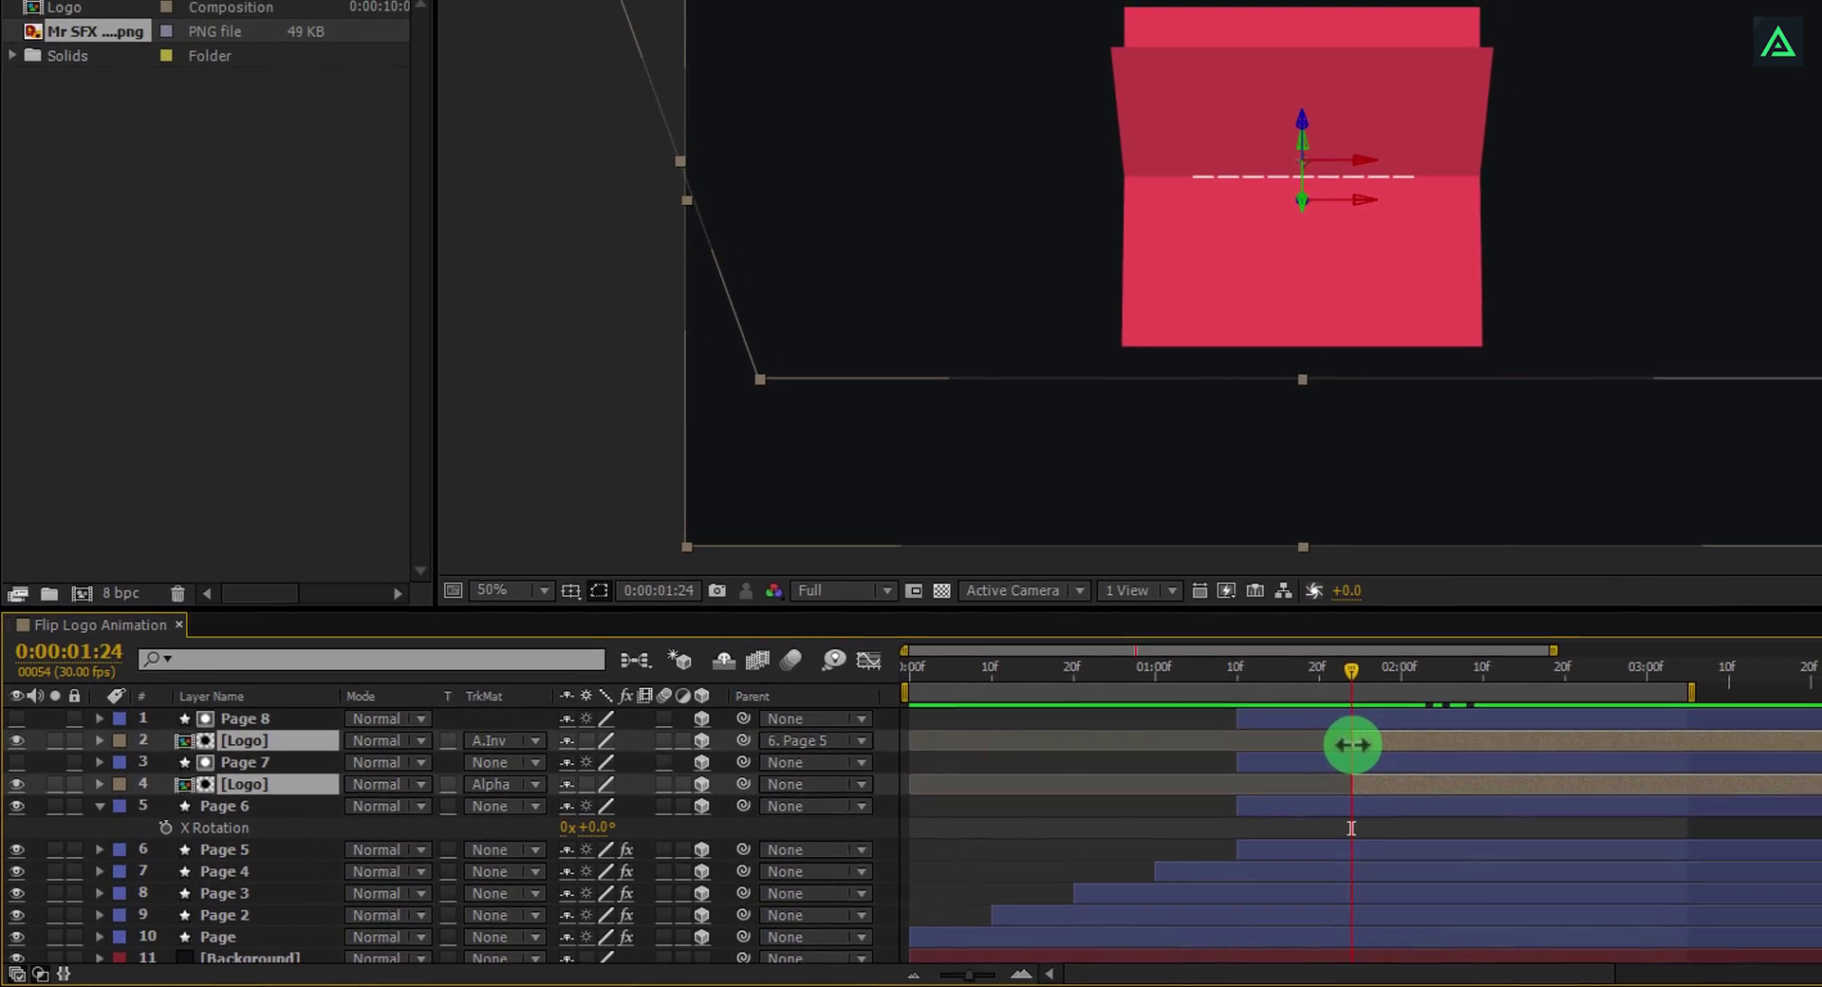
key(alt+bracketleft)
drag(1349, 664, 1433, 760)
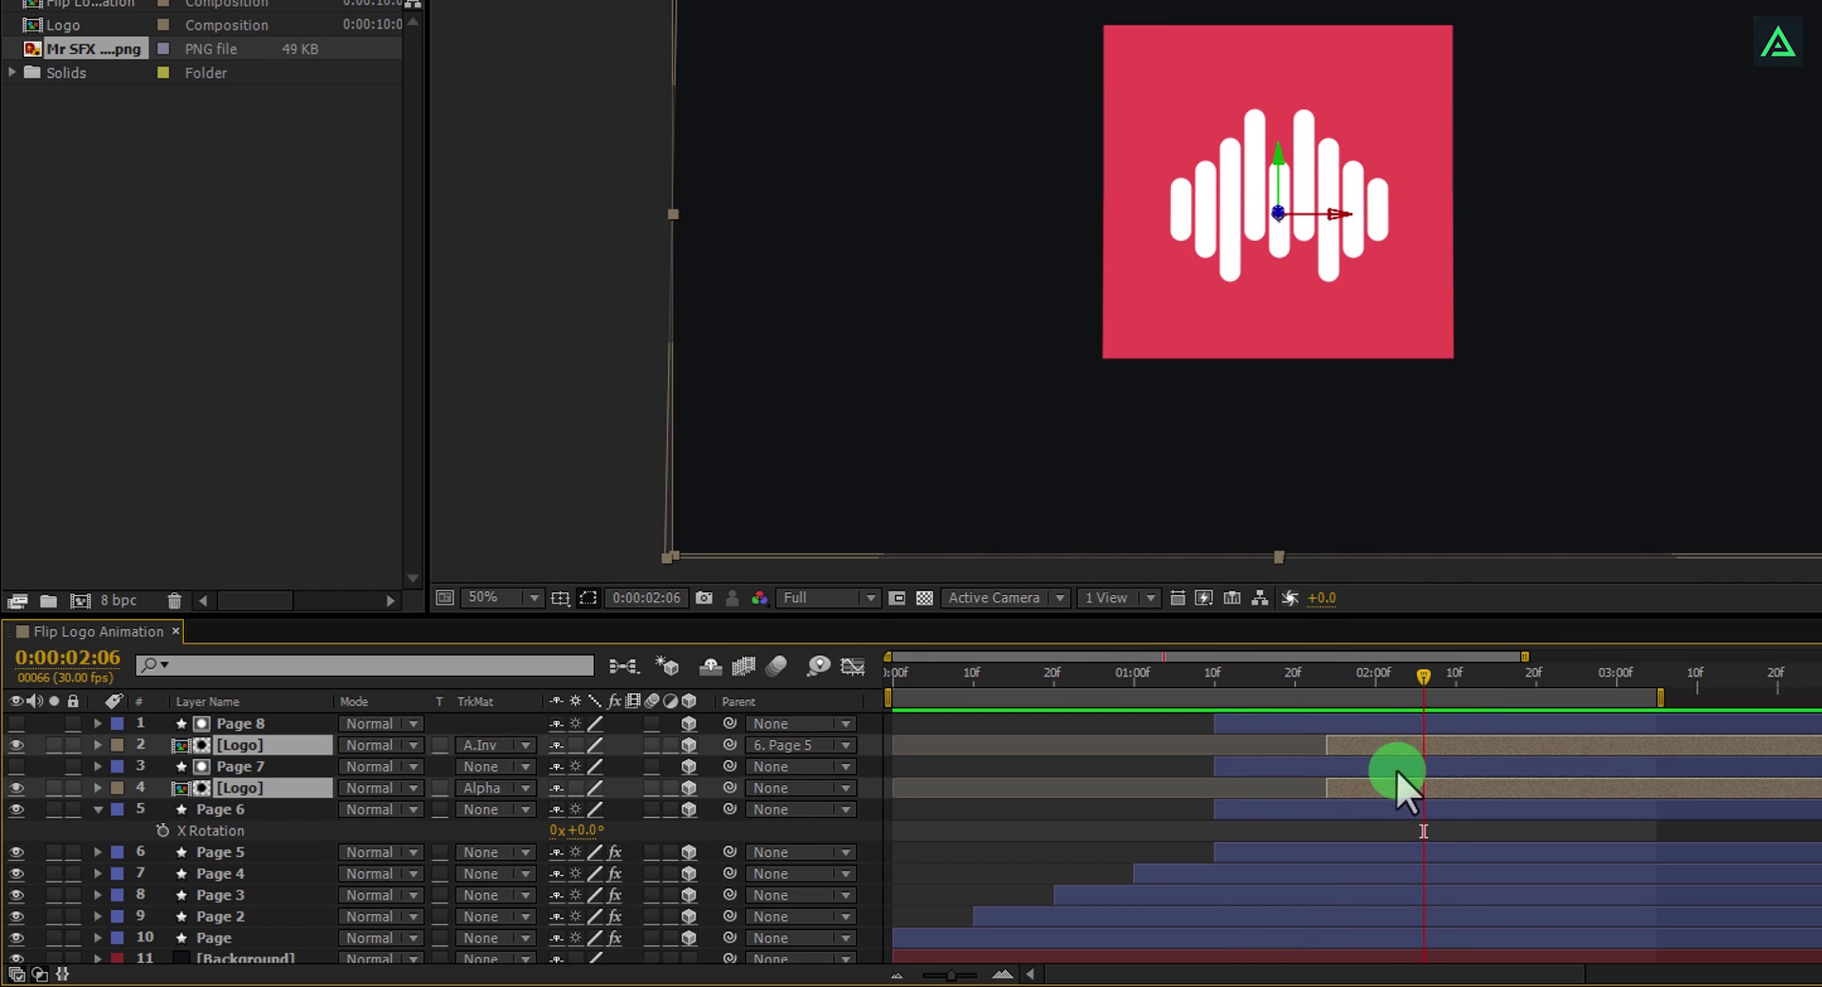
mouse_move(1416, 695)
mouse_down()
mouse_move(1420, 677)
mouse_move(1387, 677)
mouse_move(1367, 698)
mouse_up()
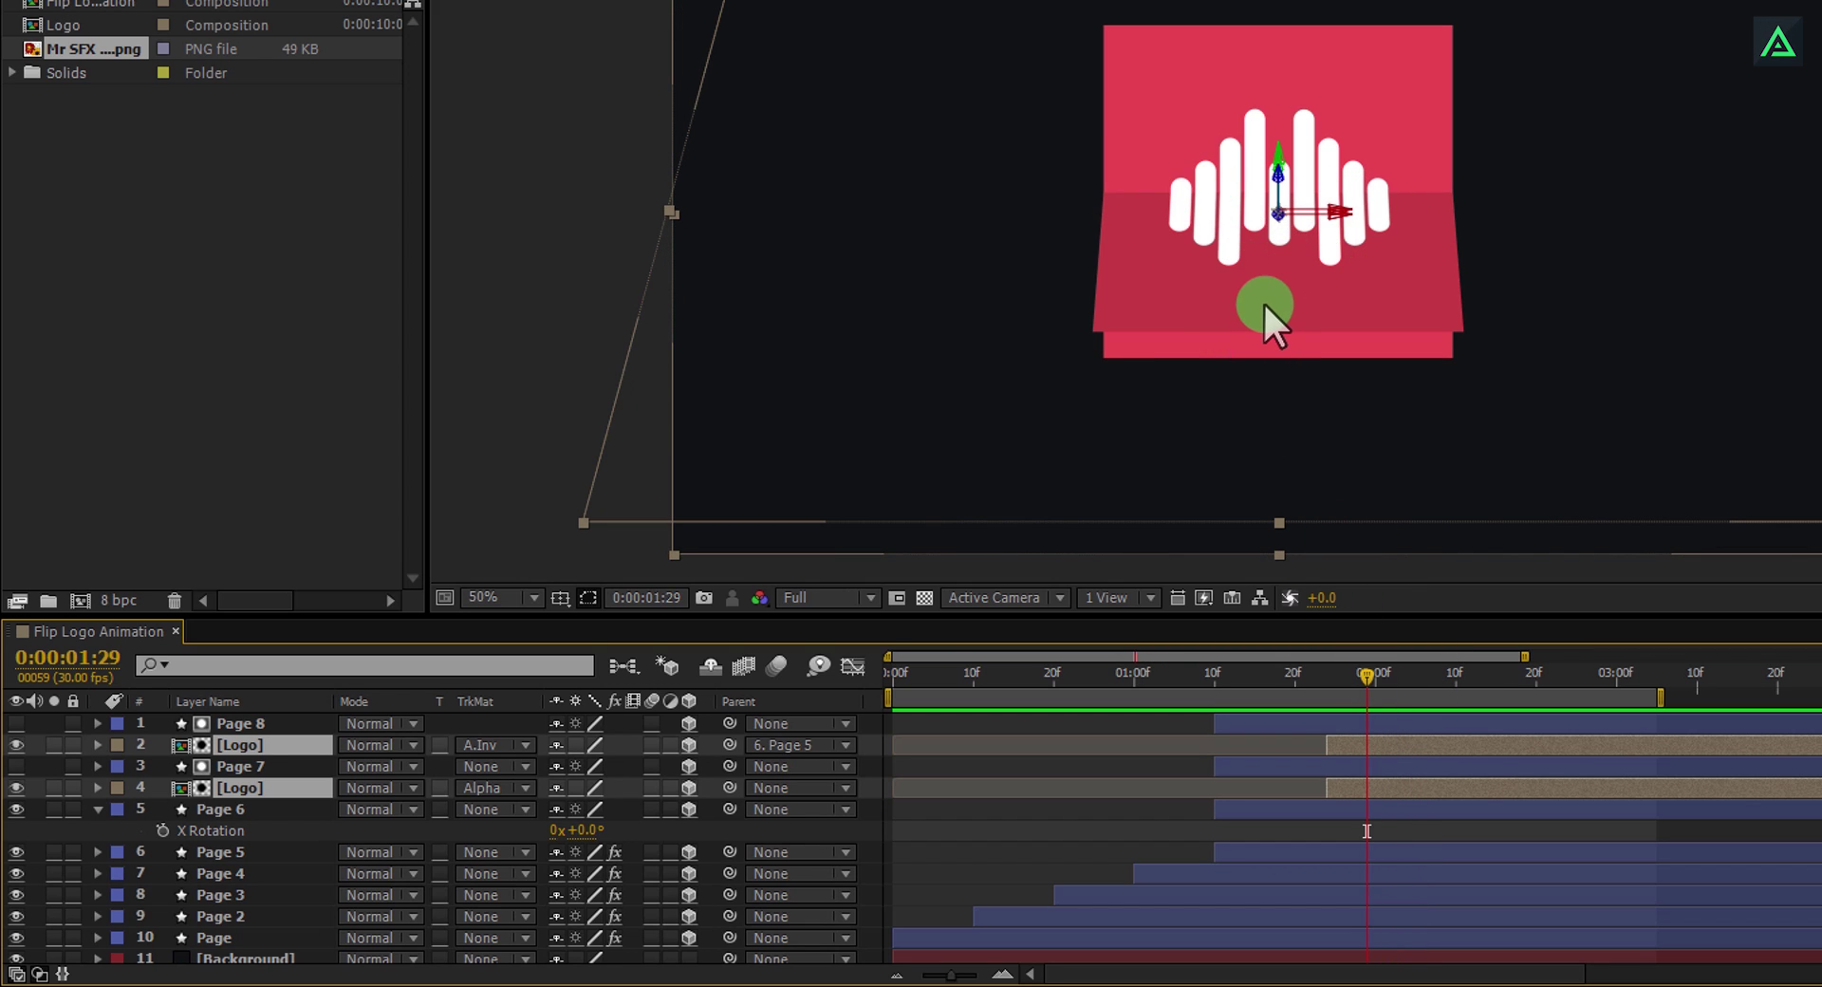
Apply the Hue/Saturation effect to the top [Logo] layer.
click(239, 725)
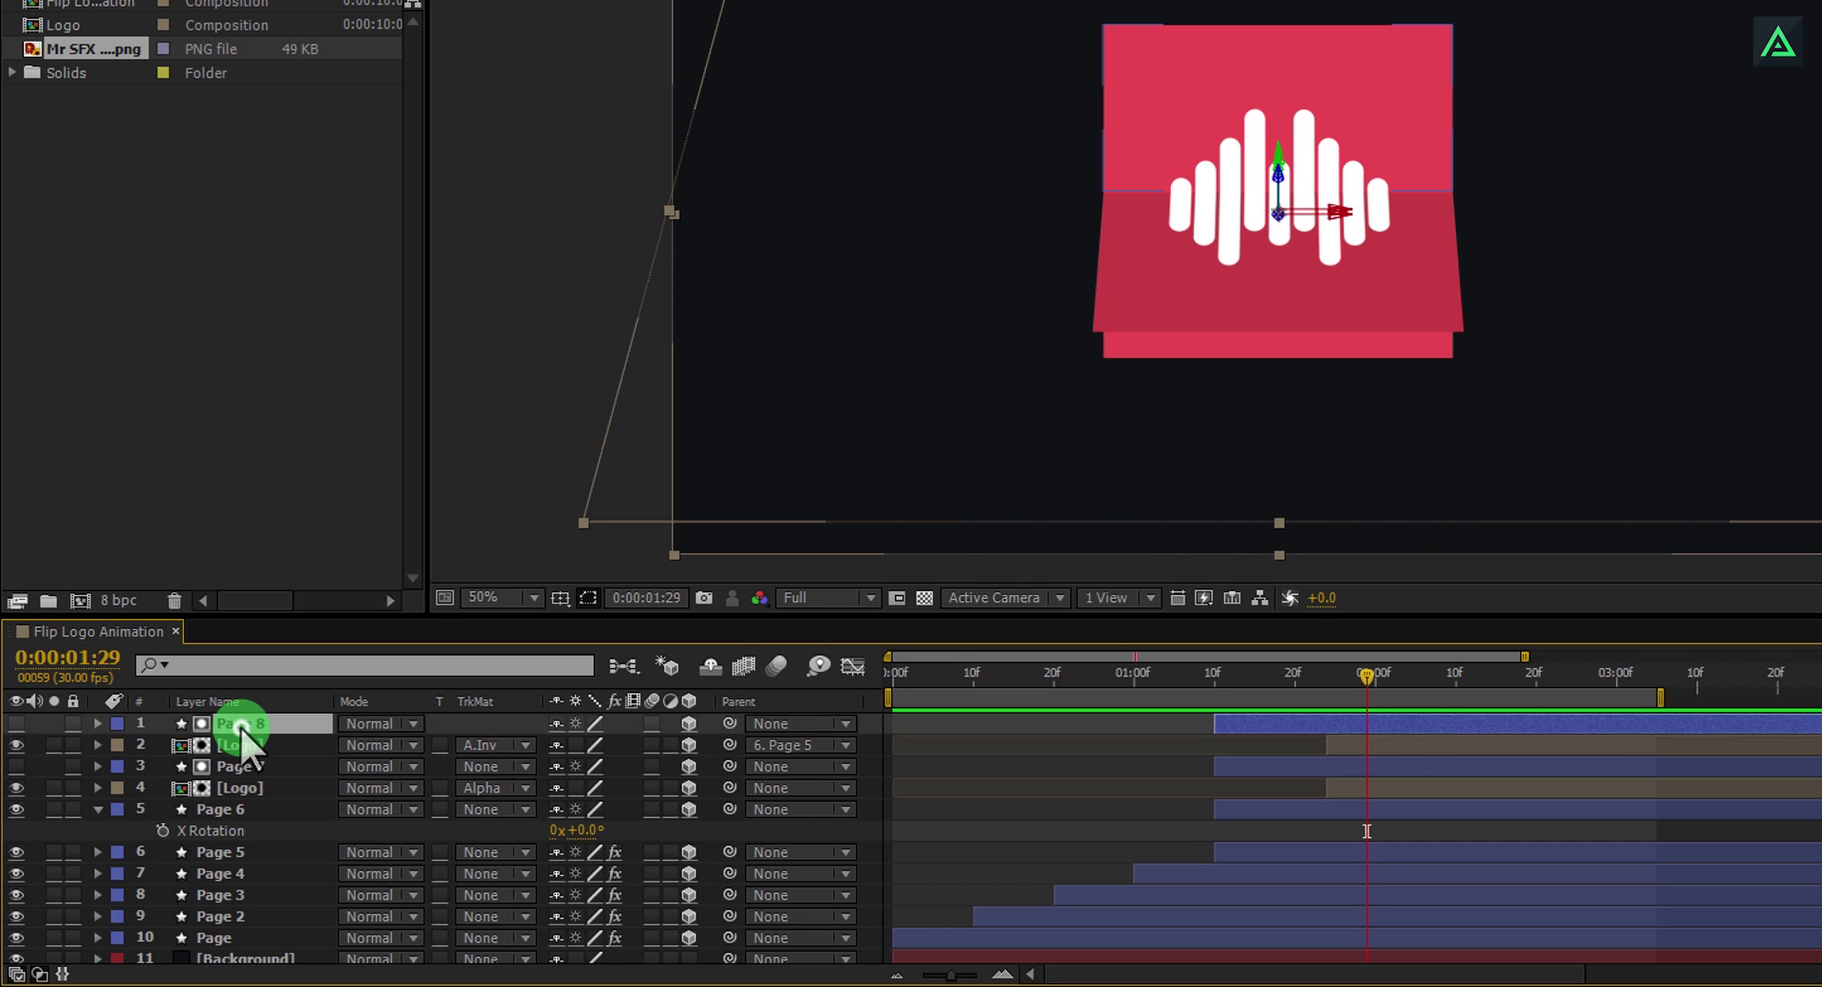
click(247, 742)
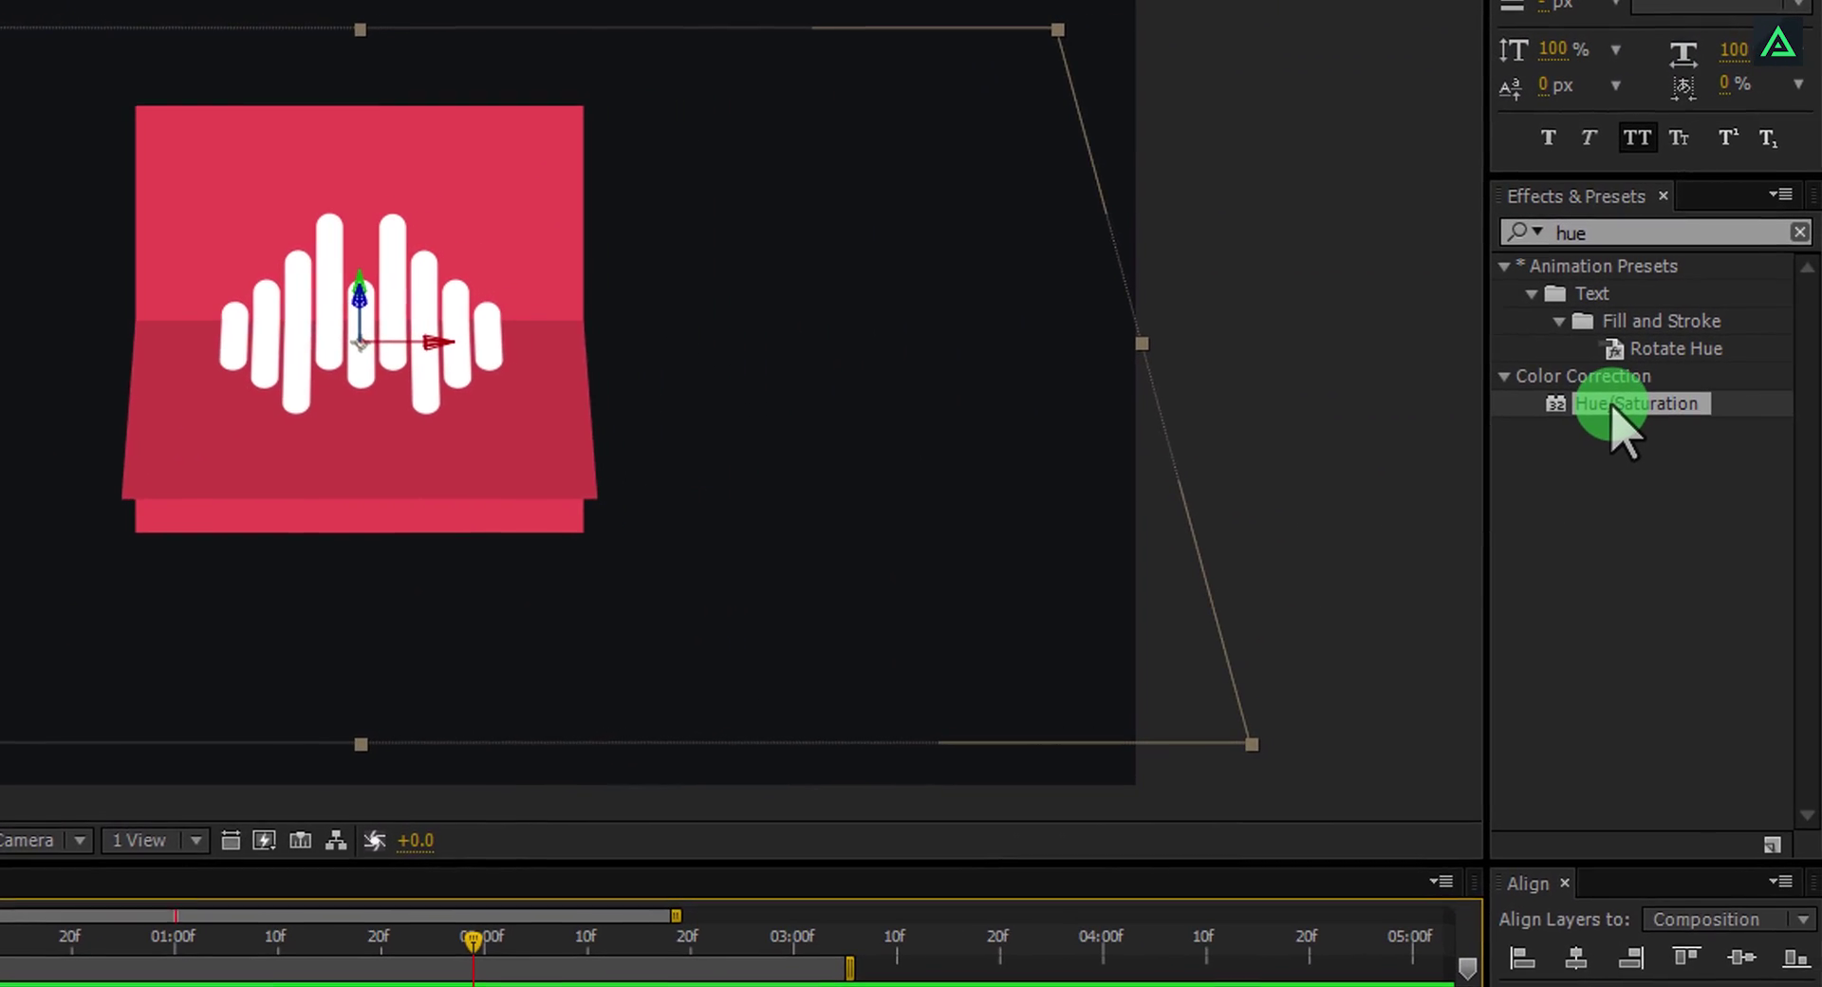
double_click(1688, 418)
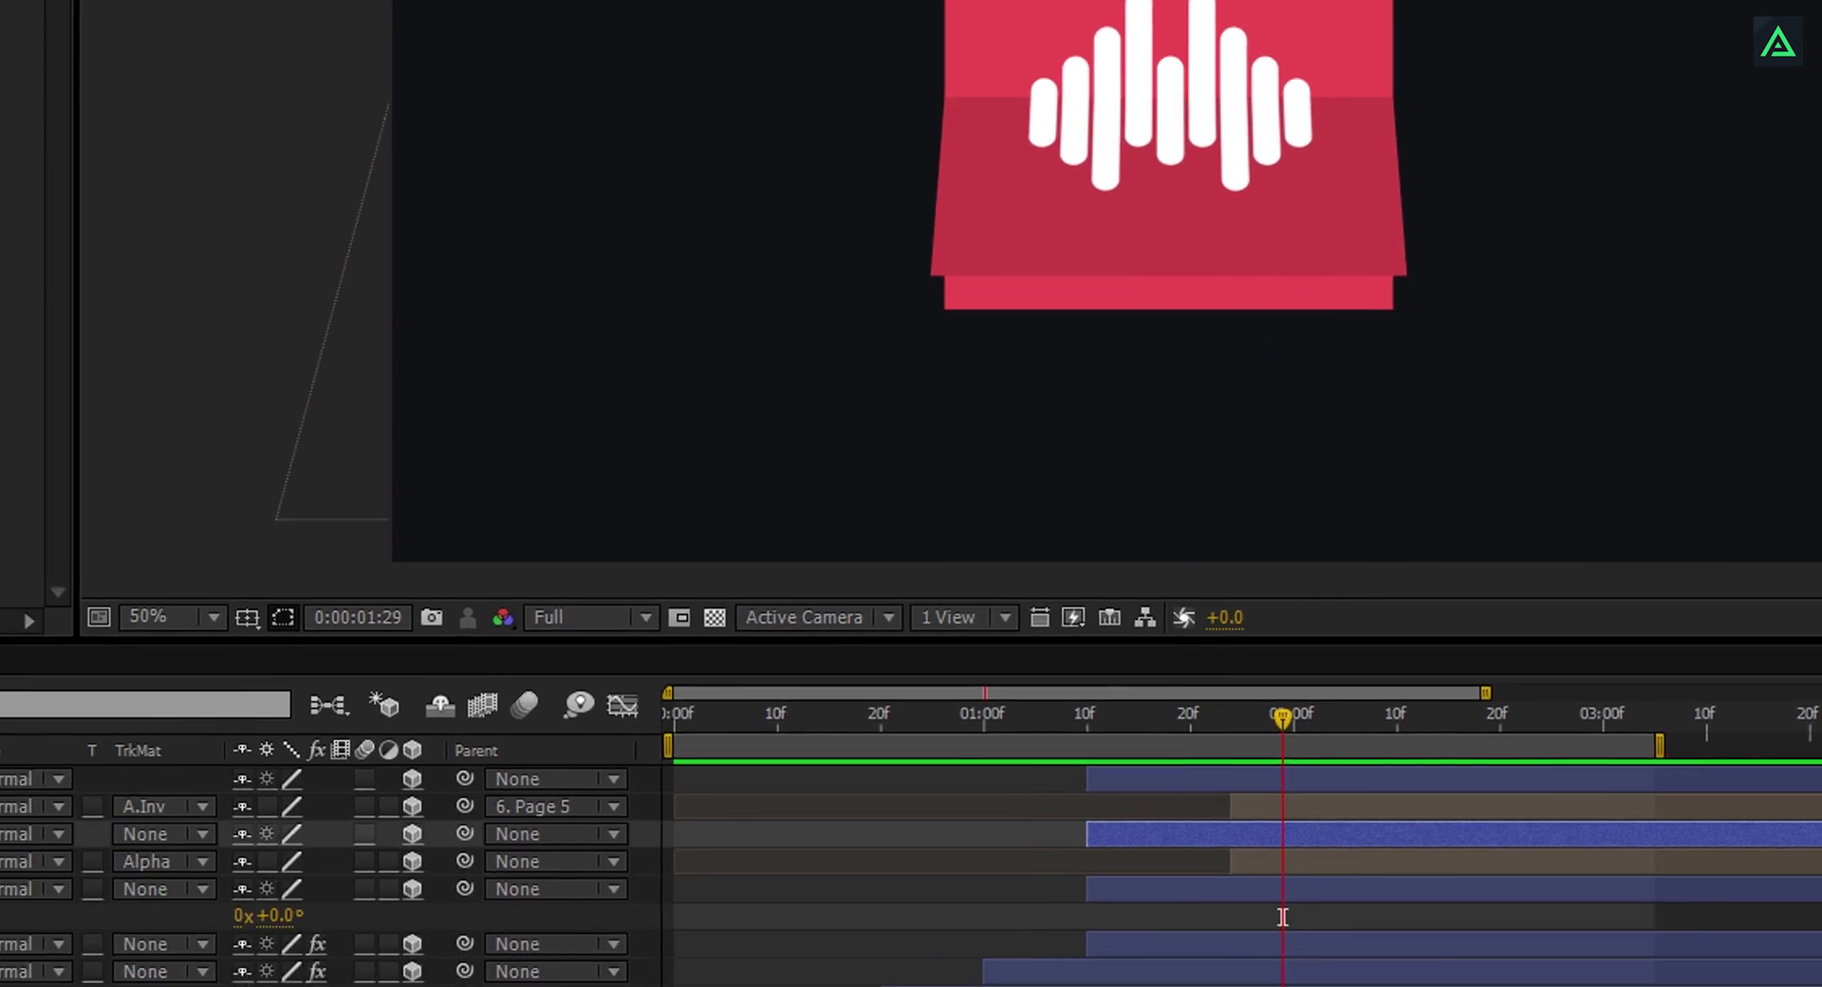
click(0, 968)
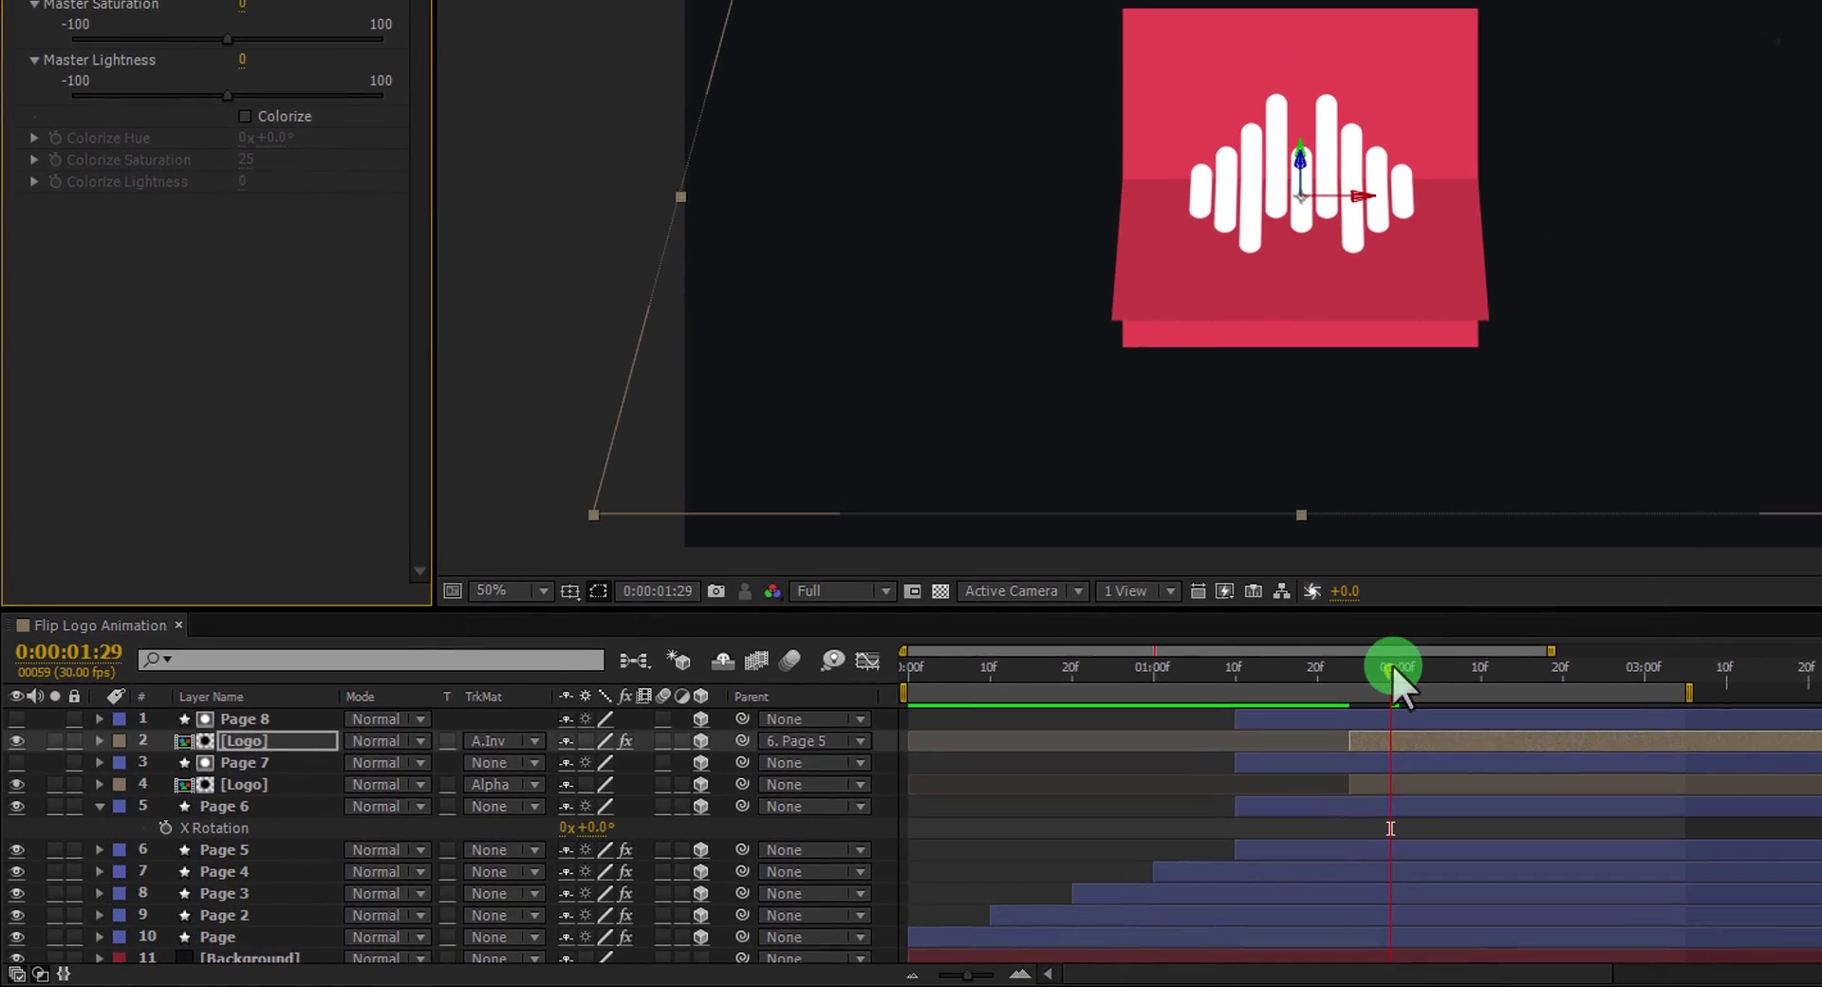
Darken the logo's Master Lightness to -28 around 1:29, then set it back to 0.
drag(1391, 663, 1344, 682)
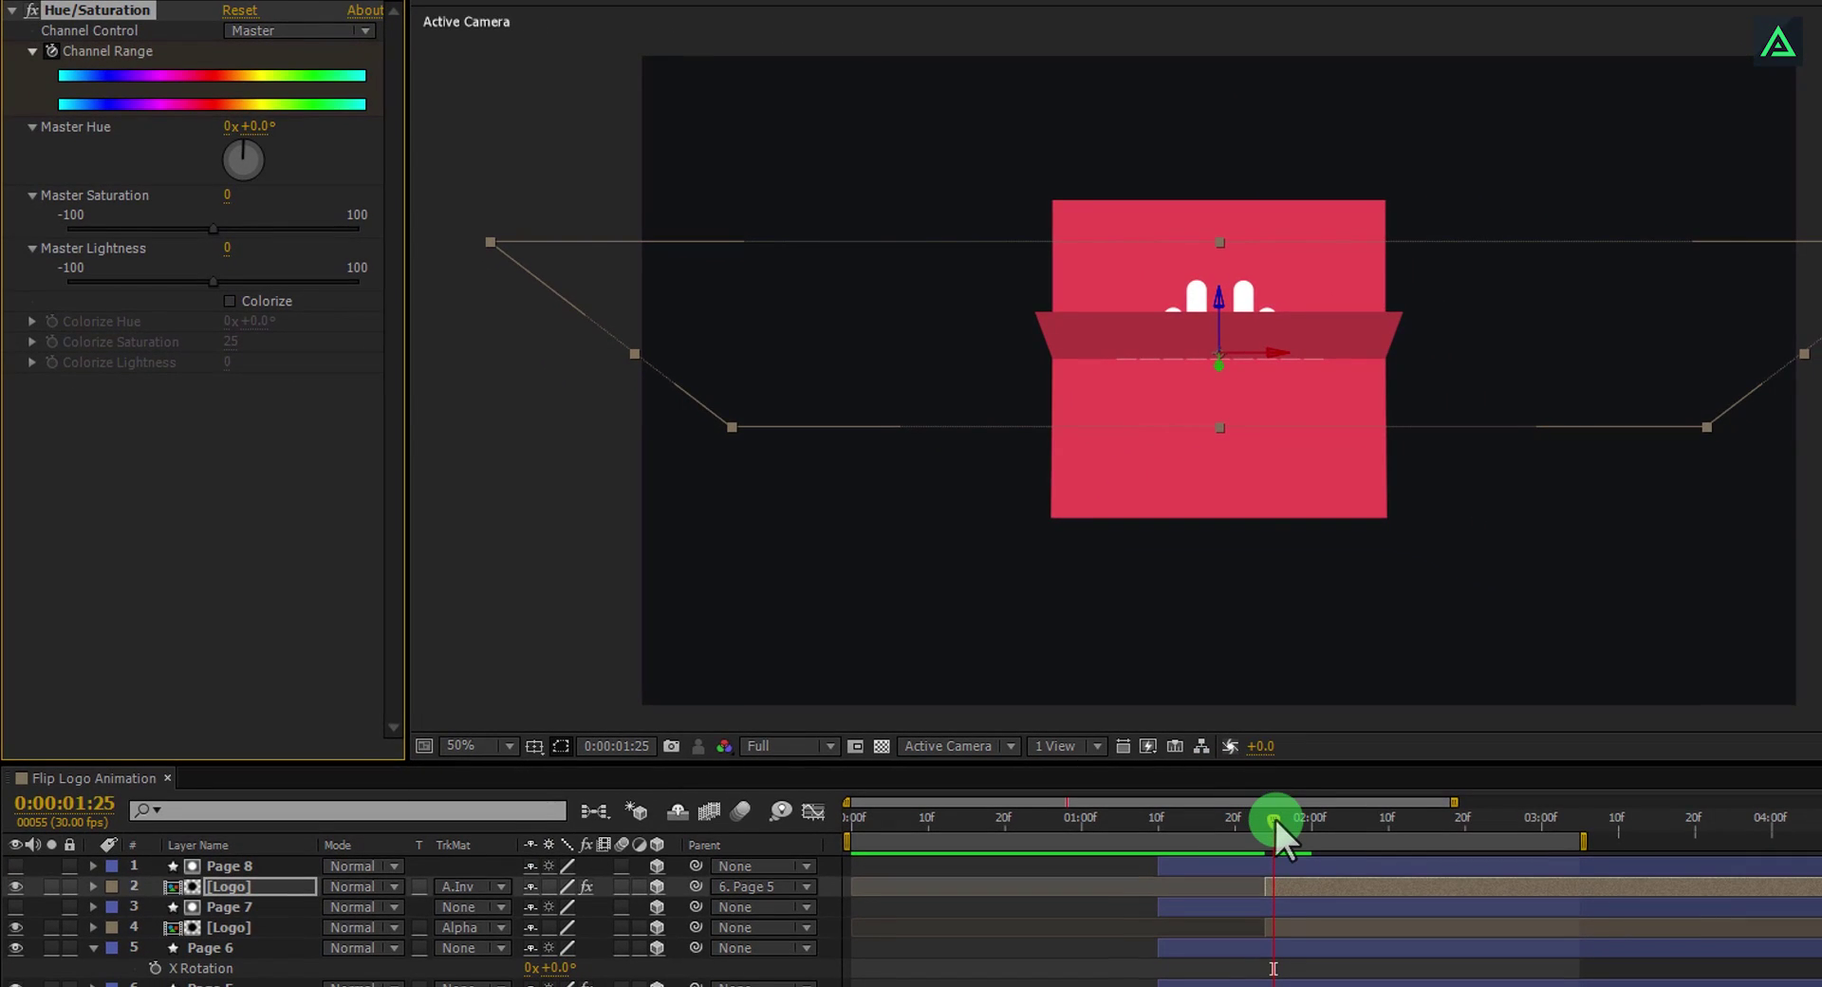
drag(1274, 817, 1300, 823)
drag(212, 281, 197, 284)
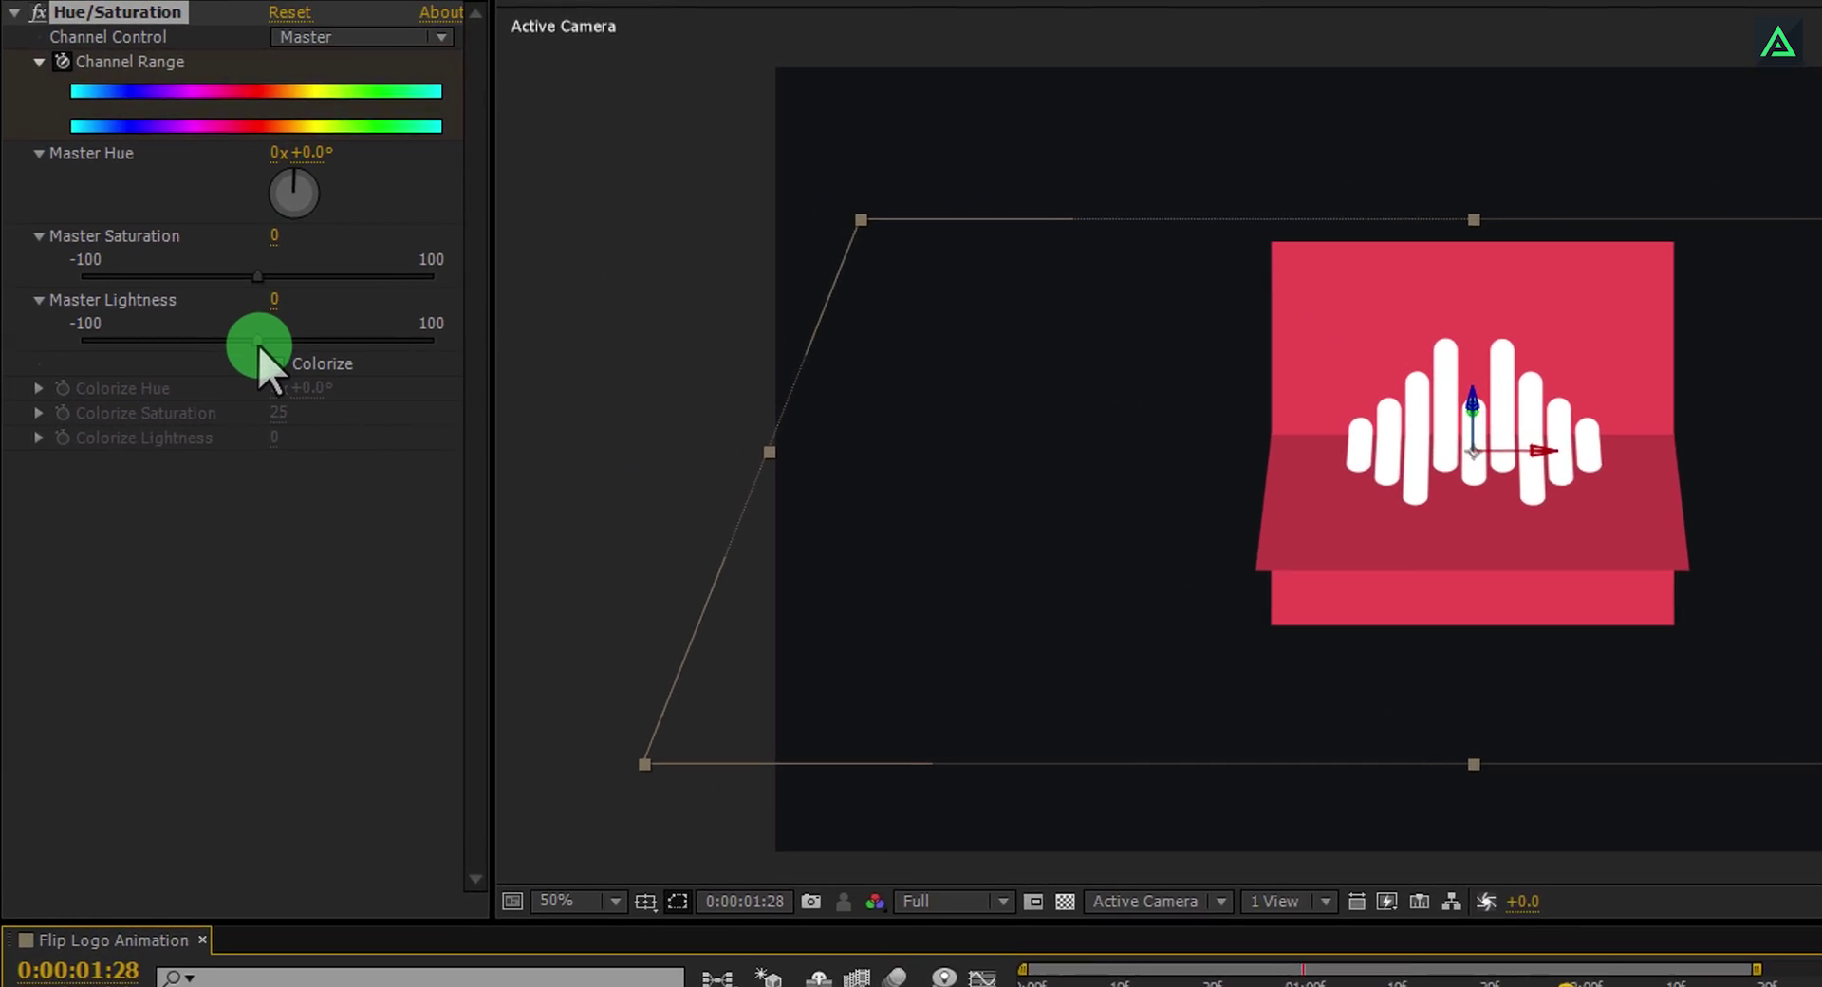
drag(246, 355, 216, 357)
drag(1319, 835, 1364, 835)
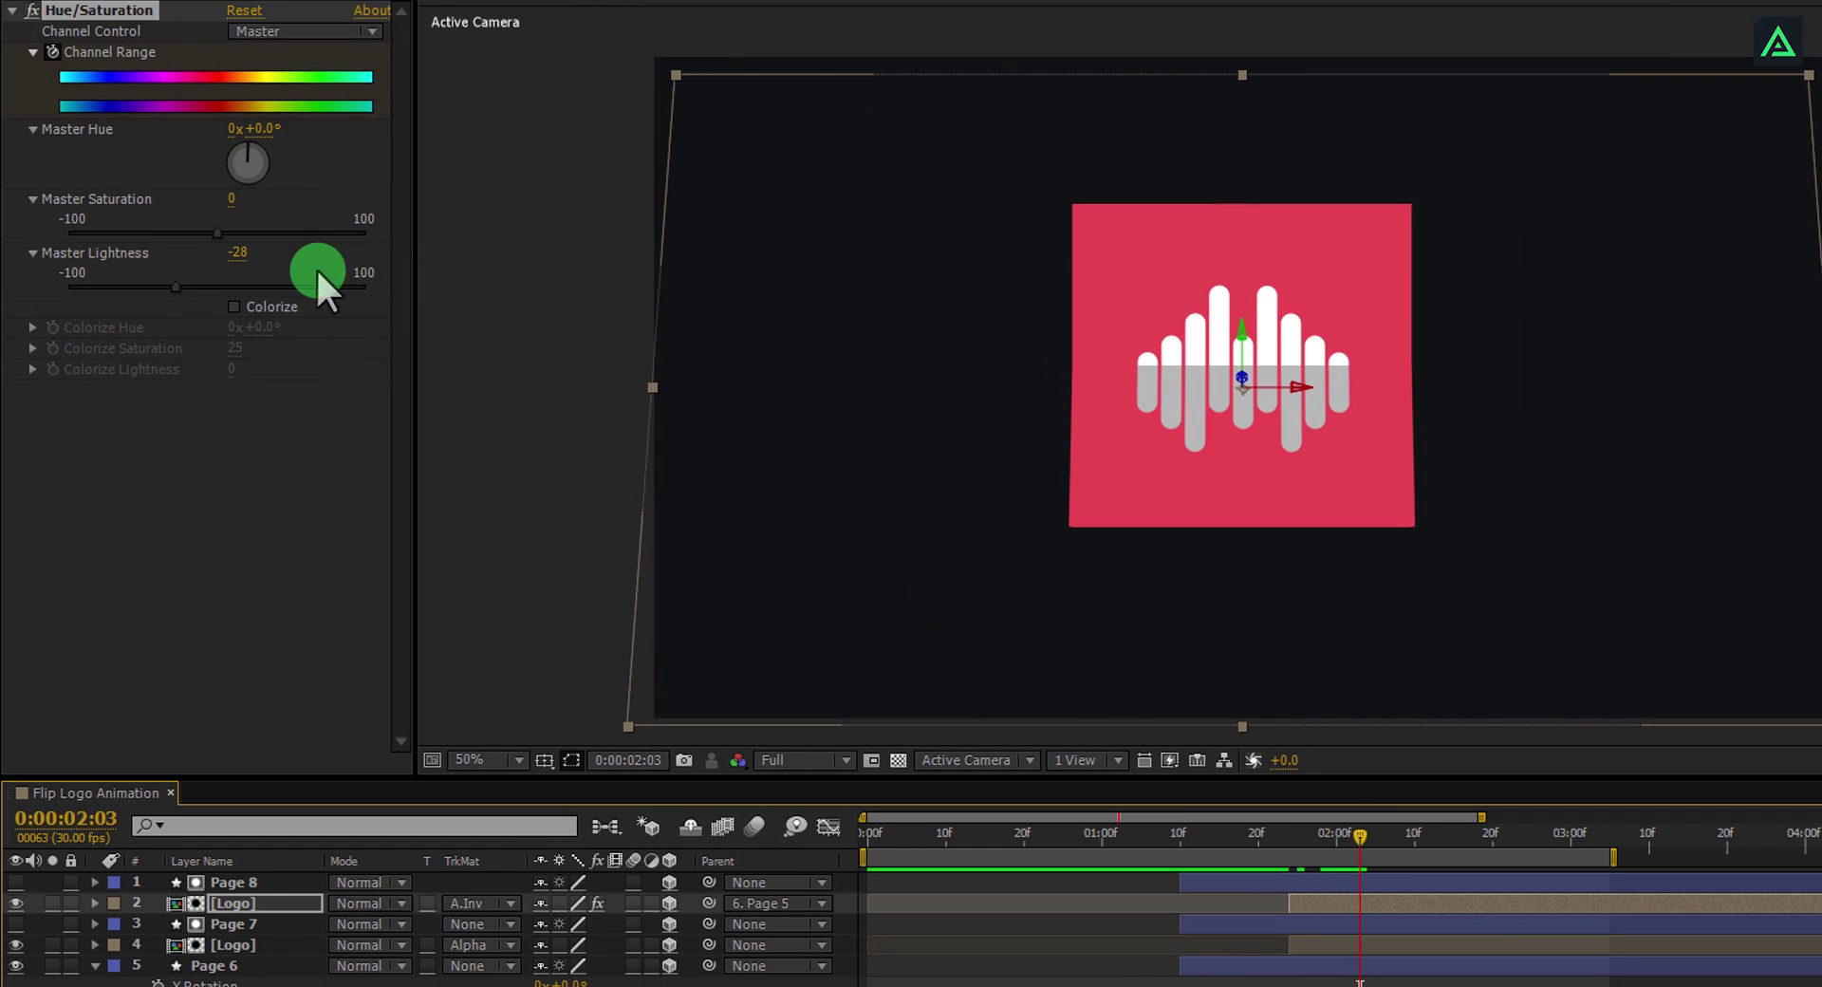
click(250, 247)
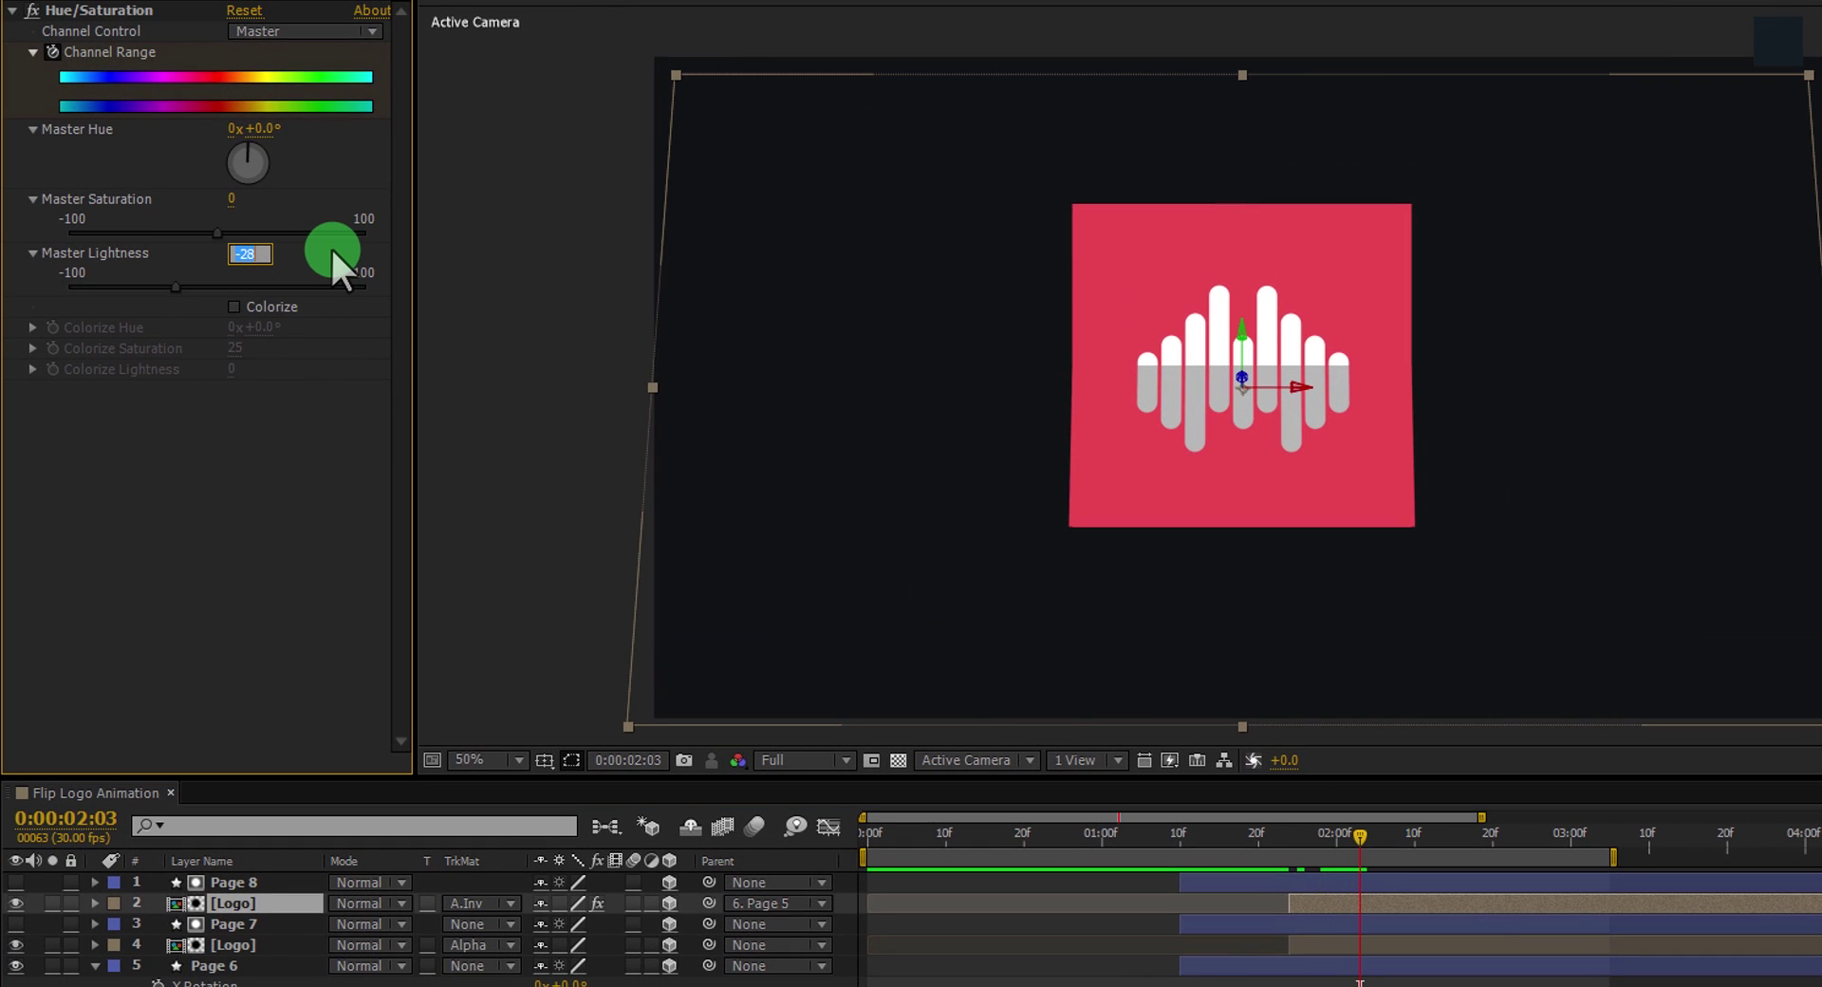
text(0)
key(Return)
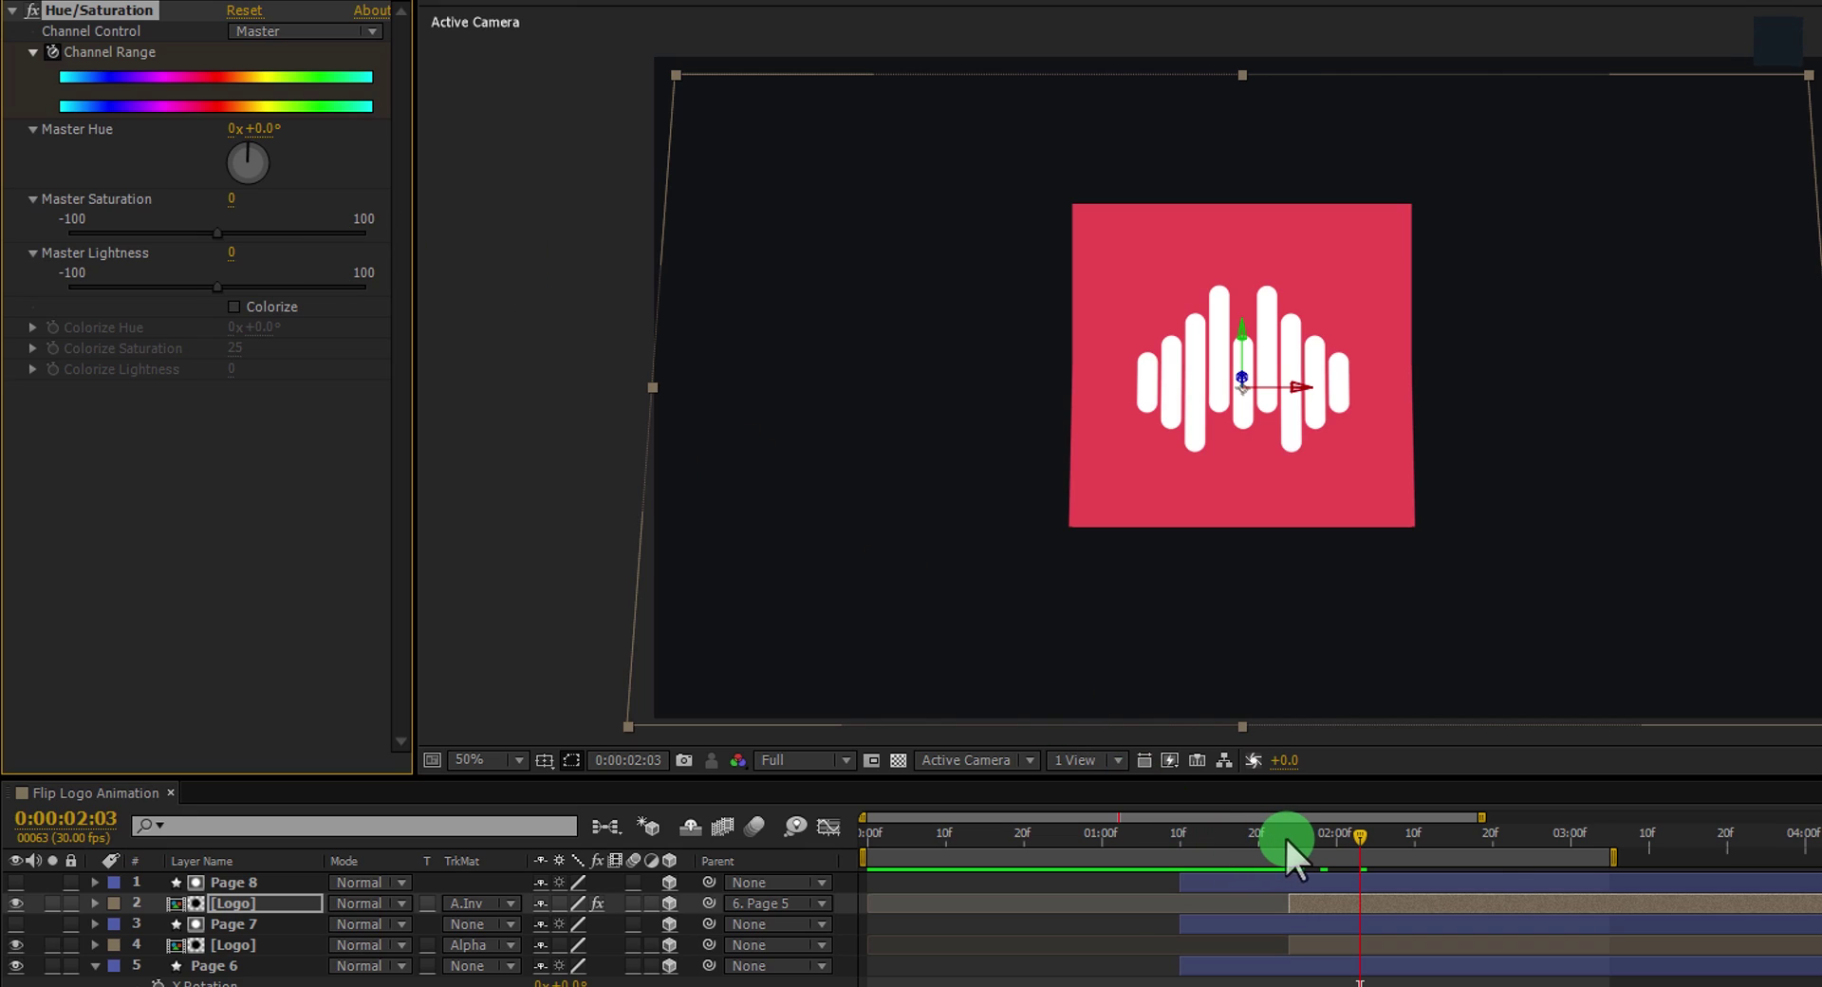
Preview the flip through about 2:21 and select the Page 8 layer.
mouse_move(1285, 840)
mouse_down()
mouse_move(1359, 854)
mouse_move(1099, 800)
mouse_move(1119, 782)
mouse_move(1091, 782)
mouse_up()
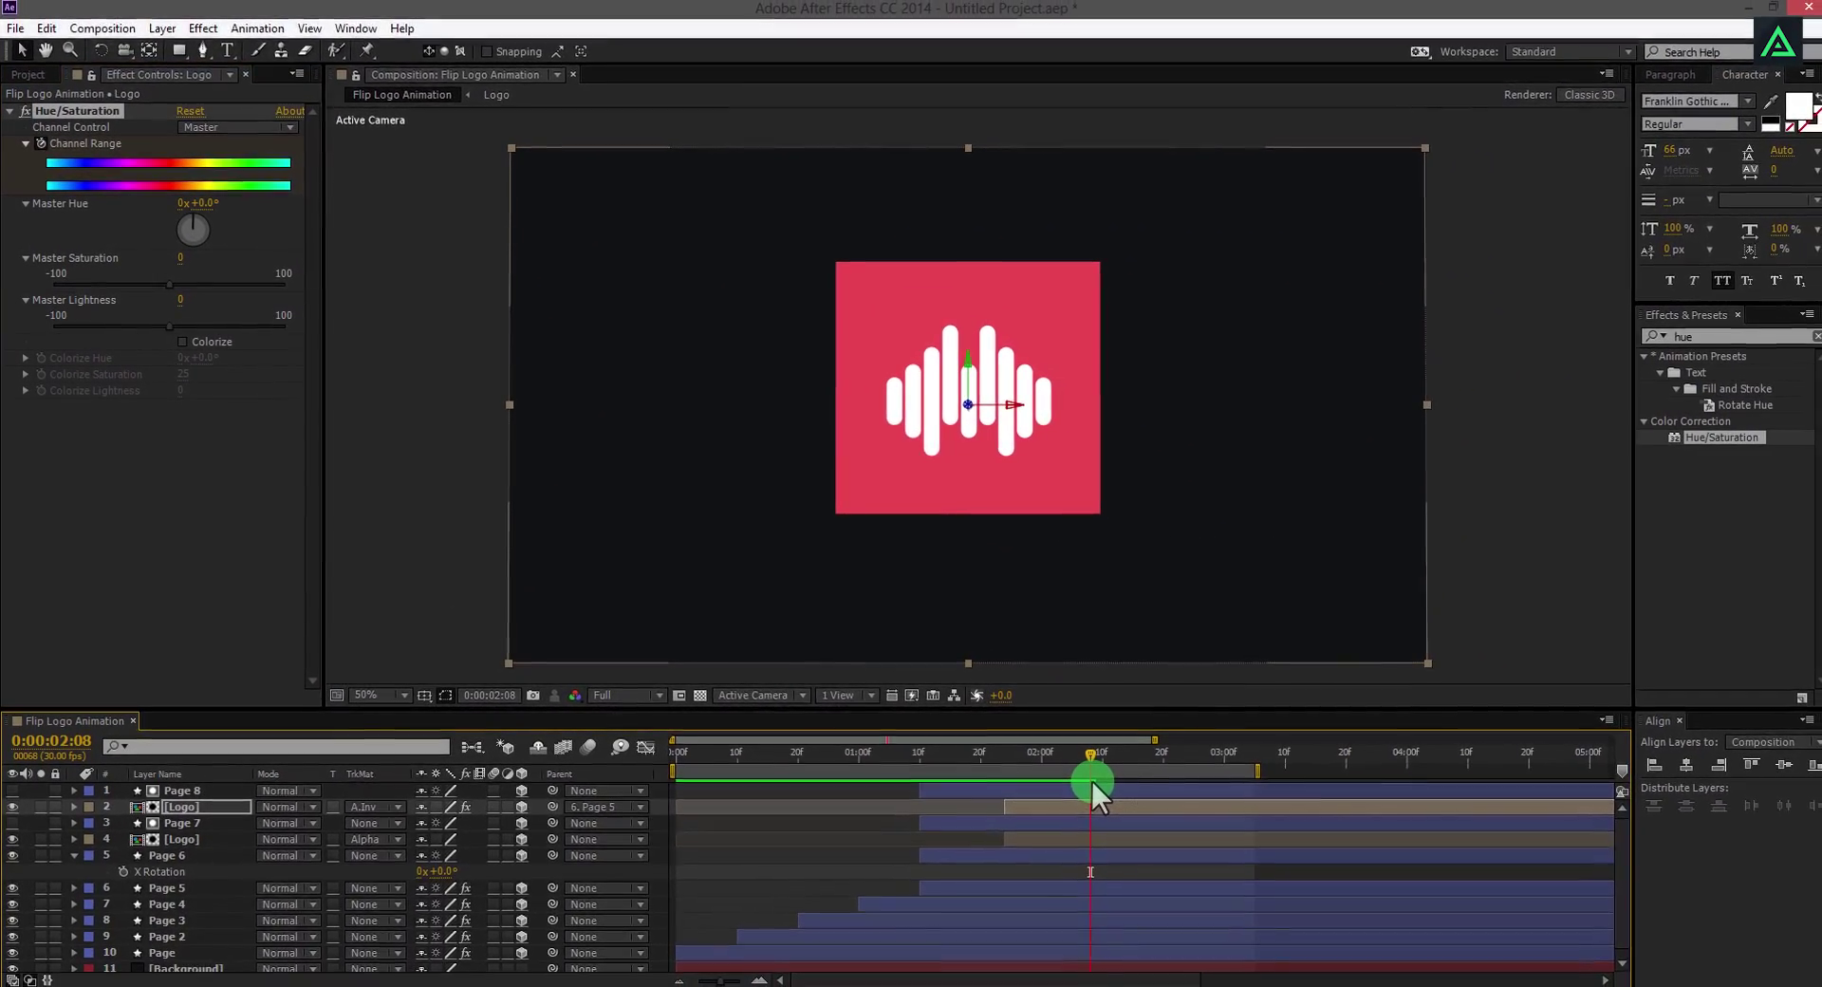
key(space)
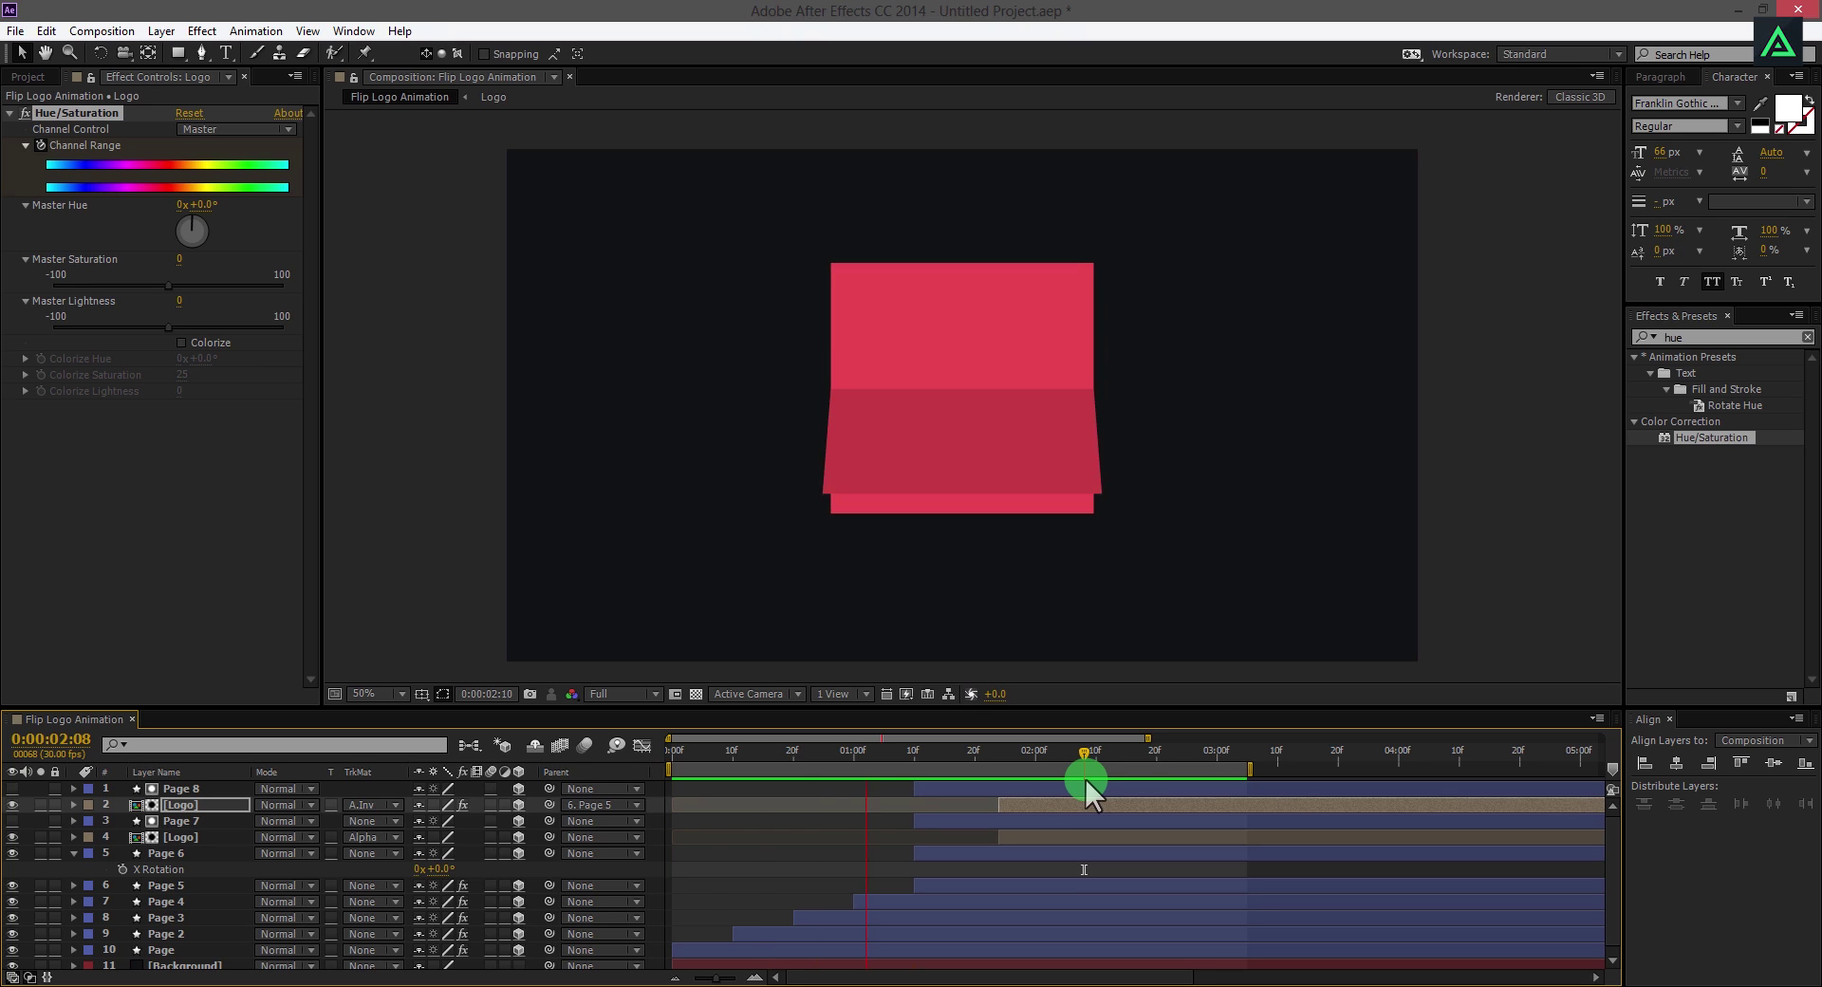
drag(1086, 778, 1169, 771)
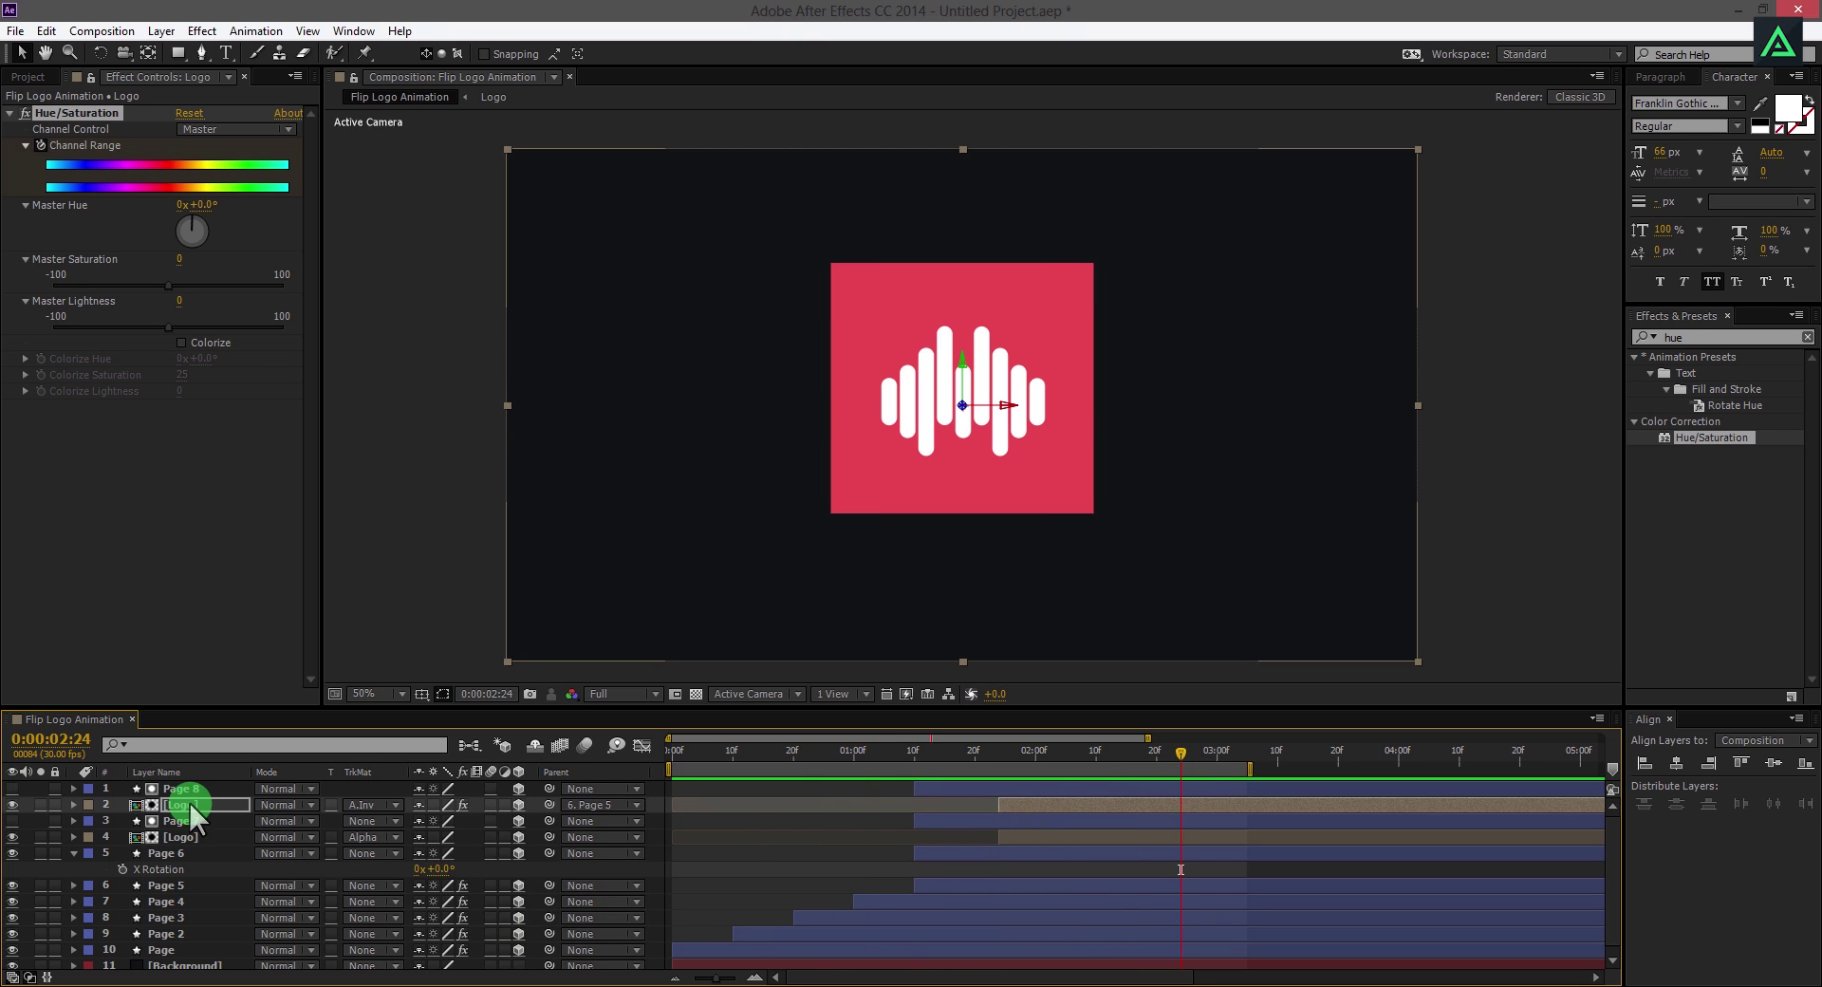
mouse_move(179, 788)
mouse_down()
mouse_move(245, 911)
mouse_move(167, 939)
mouse_up()
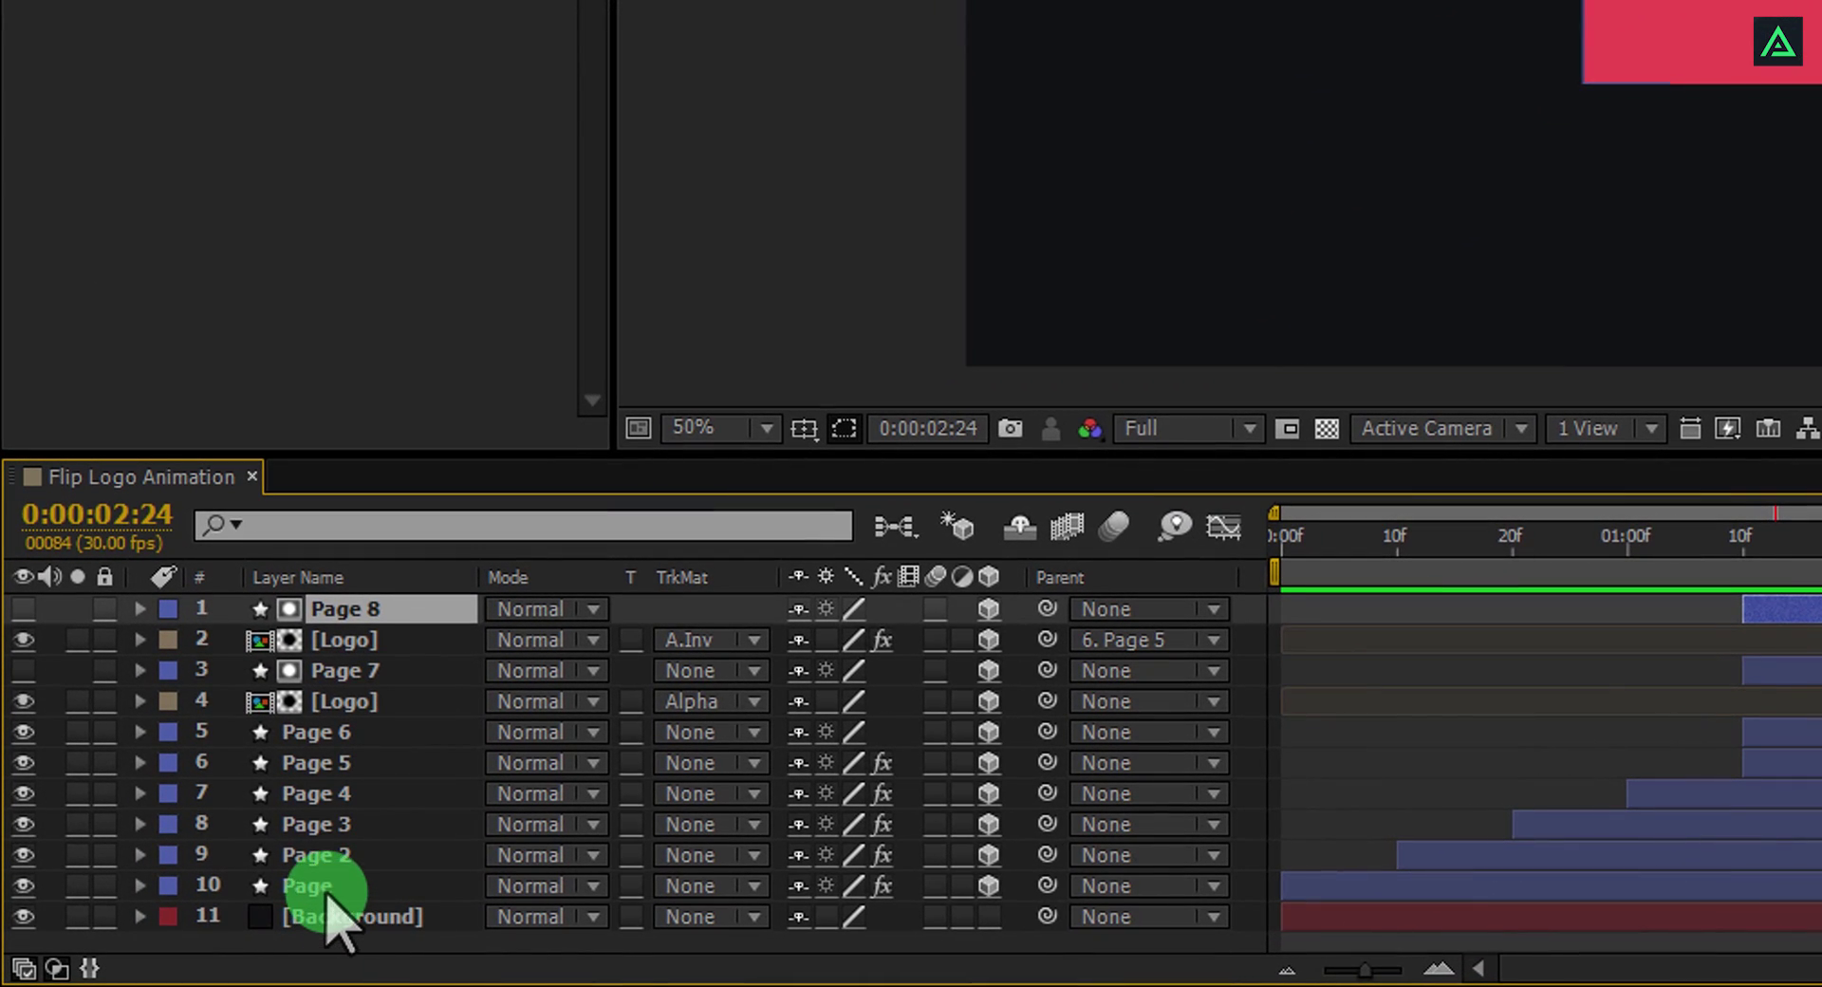
Pre-compose the page and logo layers into 'Page Flip', moving all attributes, leaving Background separate.
shift+click(323, 891)
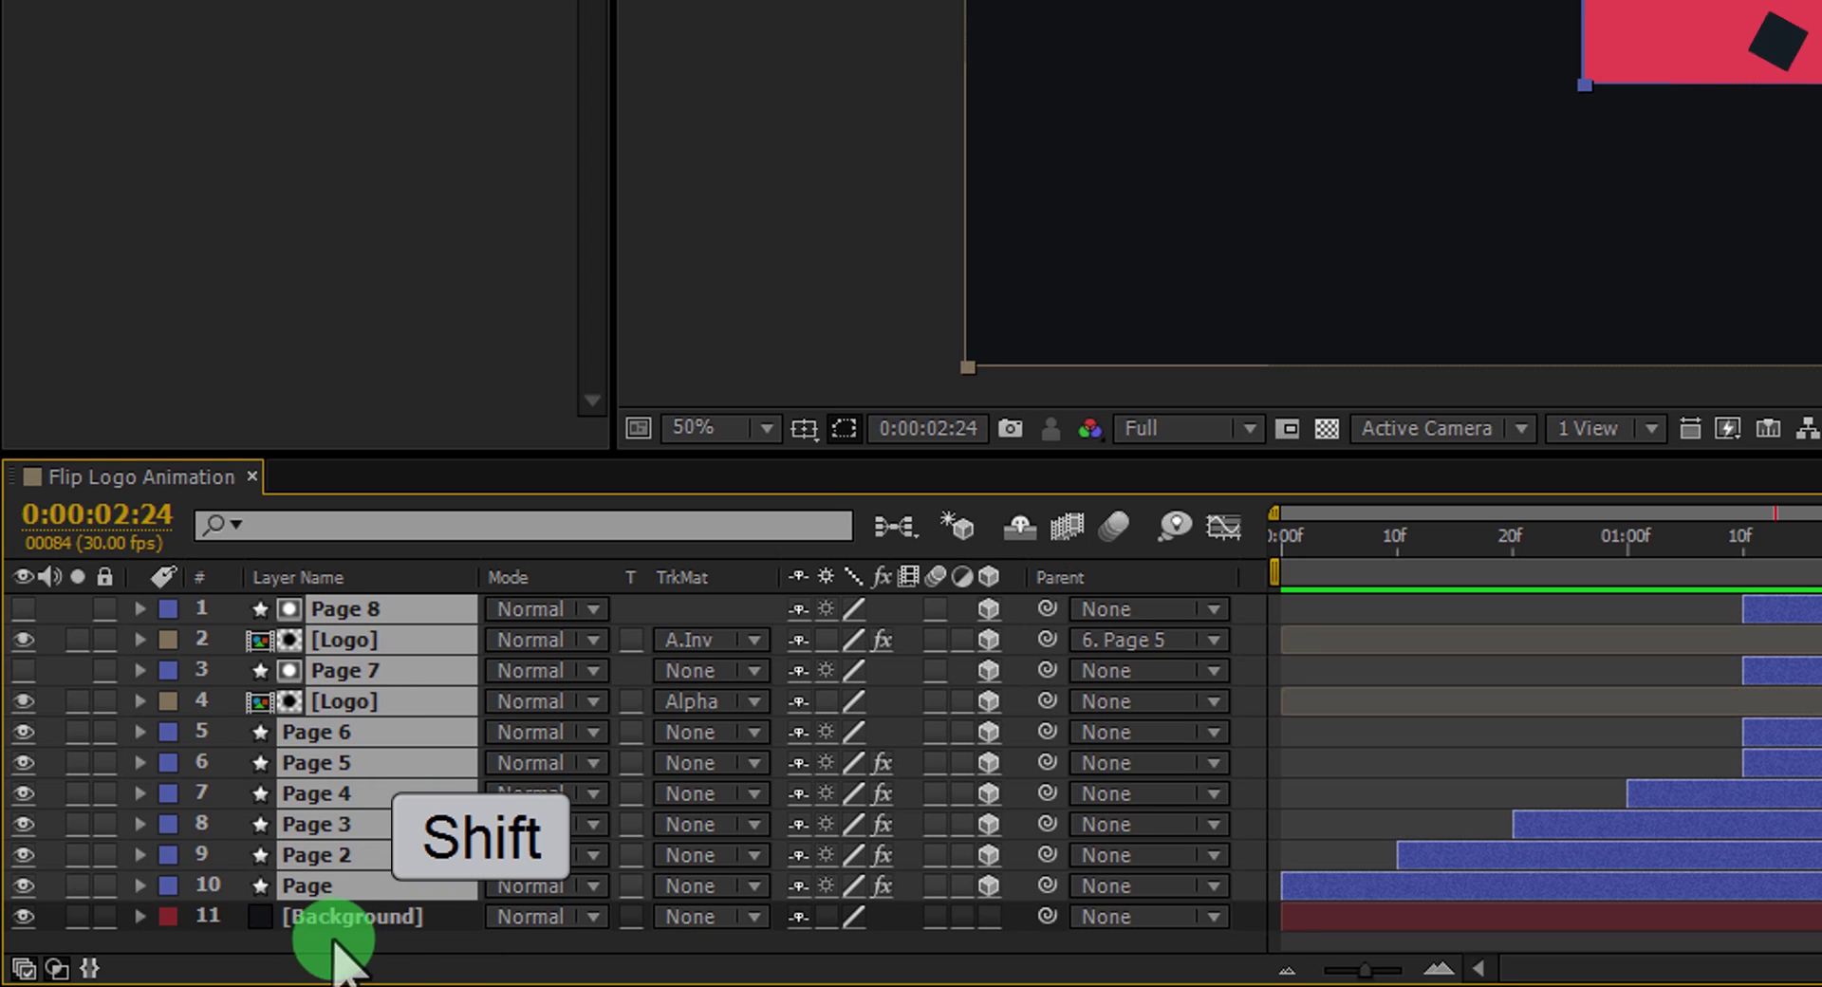
drag(341, 963, 384, 935)
right_click(382, 896)
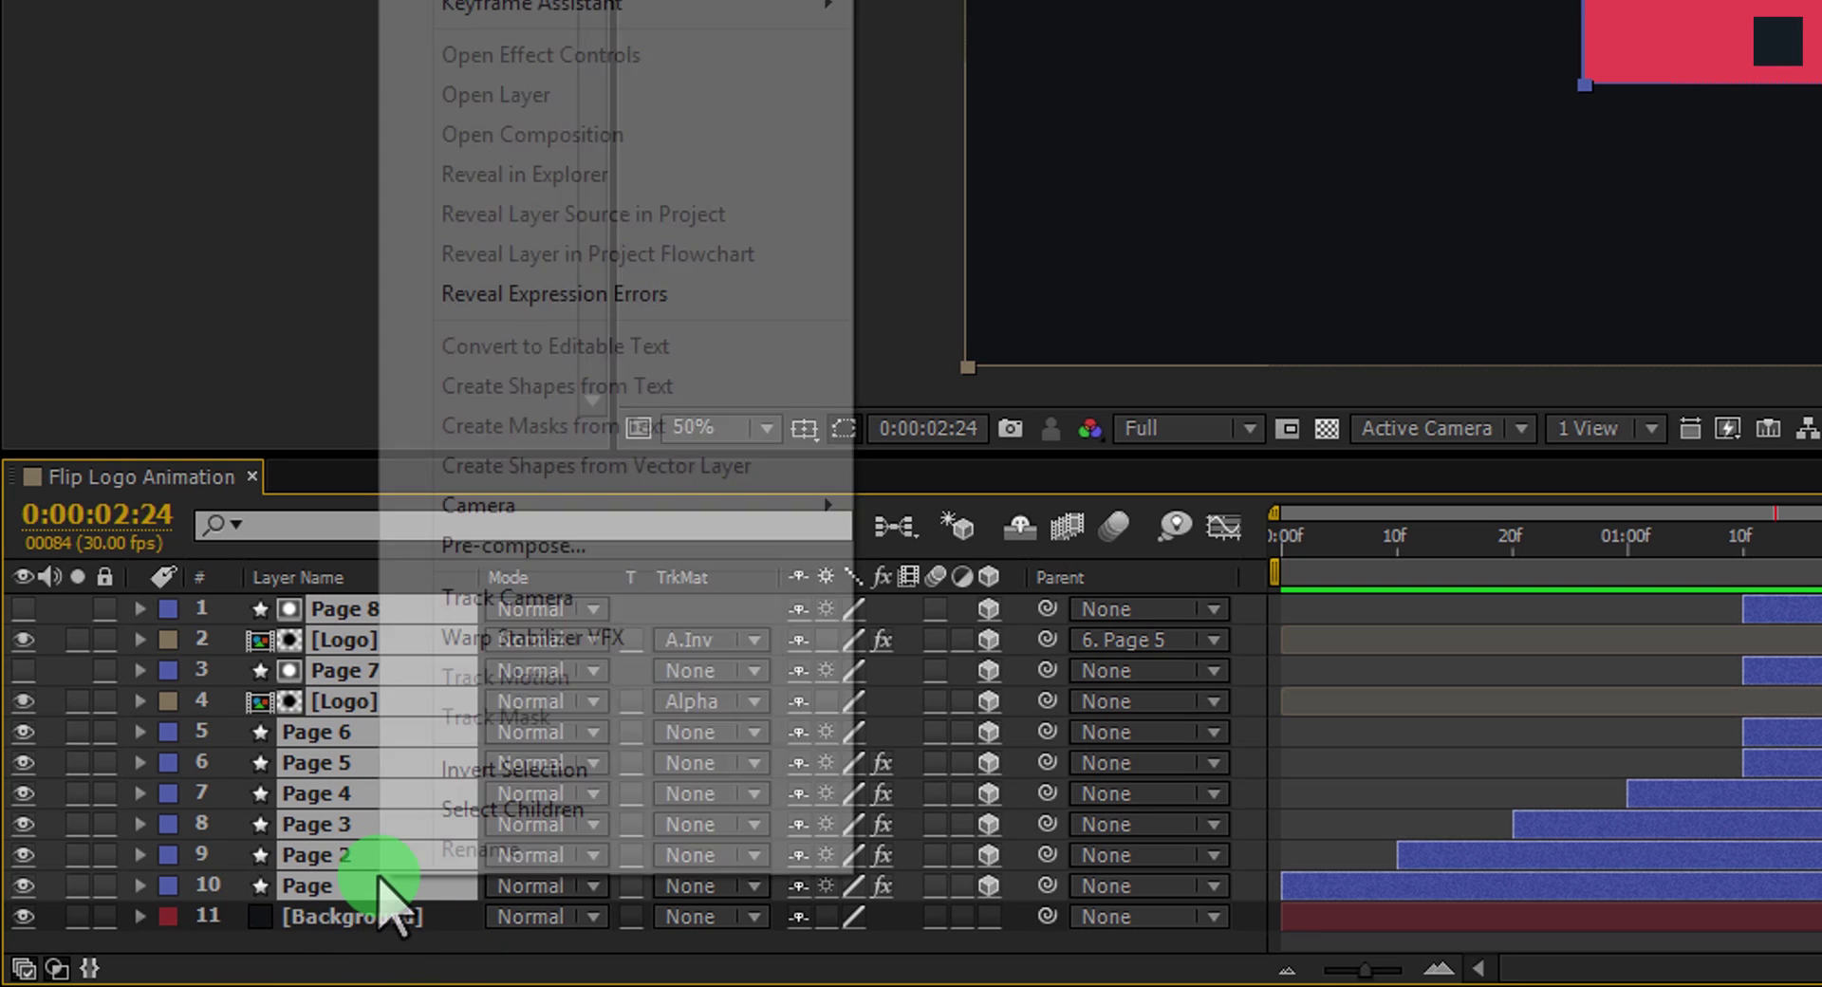
click(570, 555)
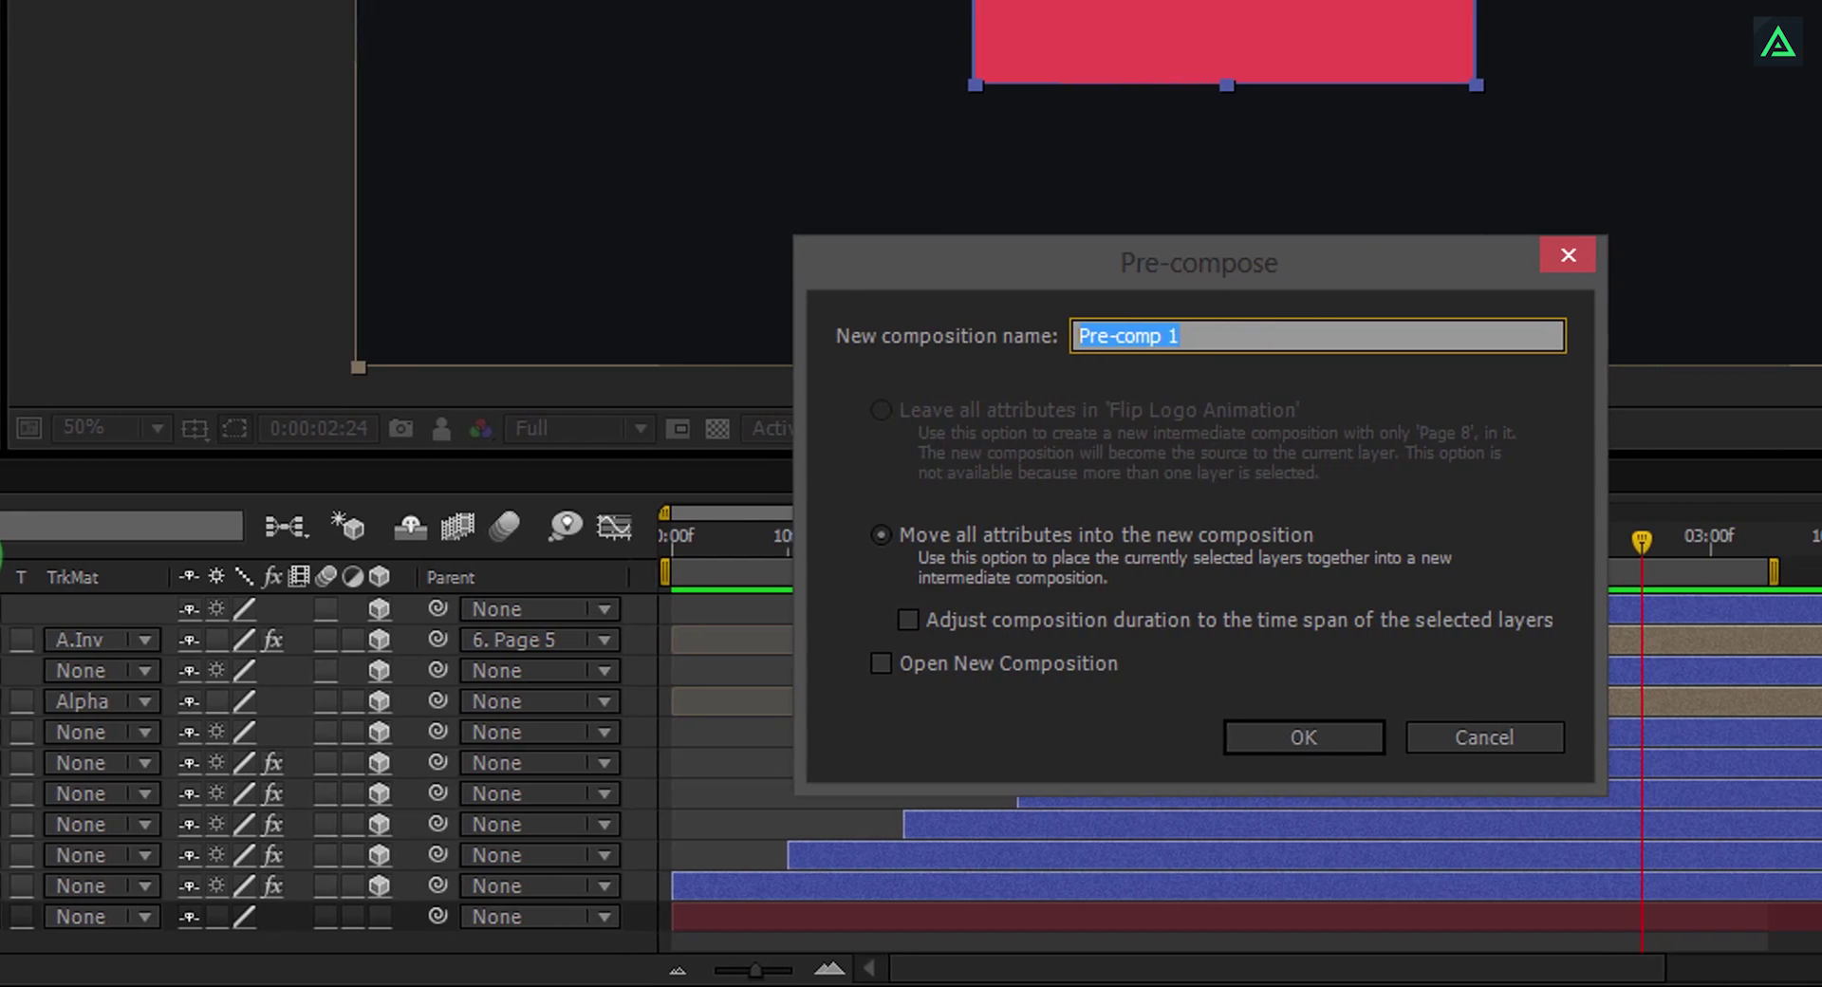
text(Page Flip)
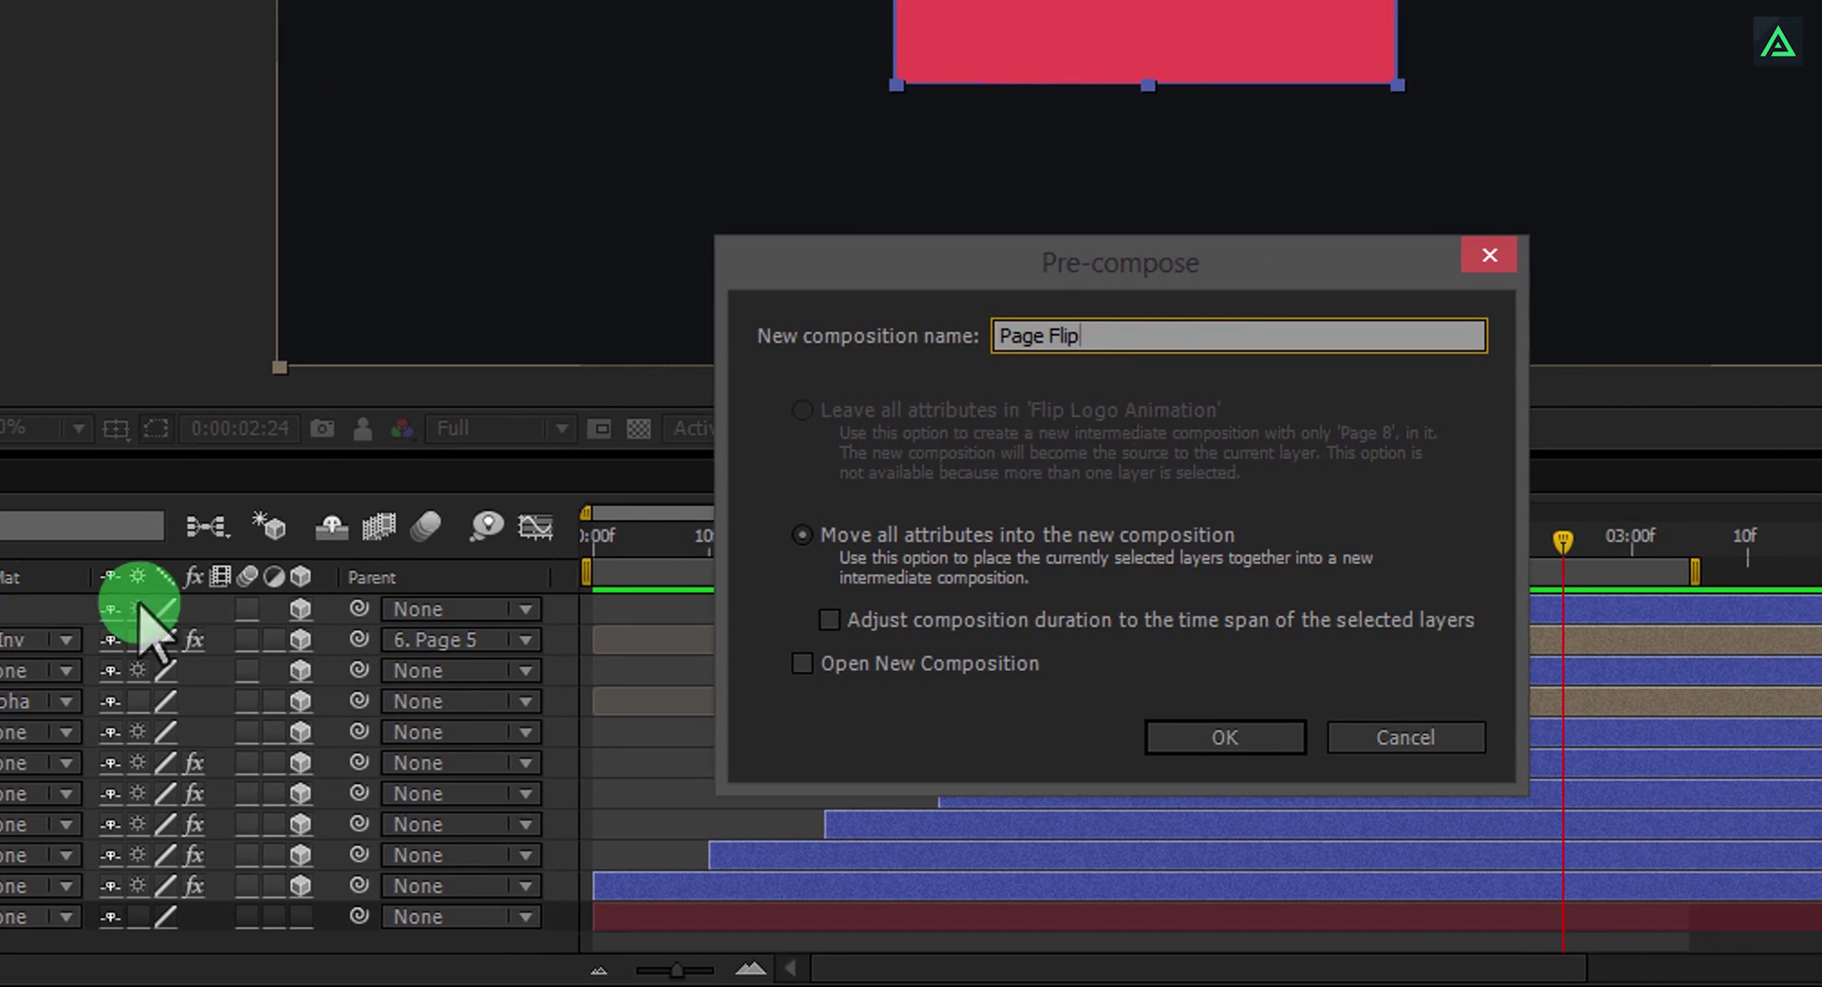
click(1243, 737)
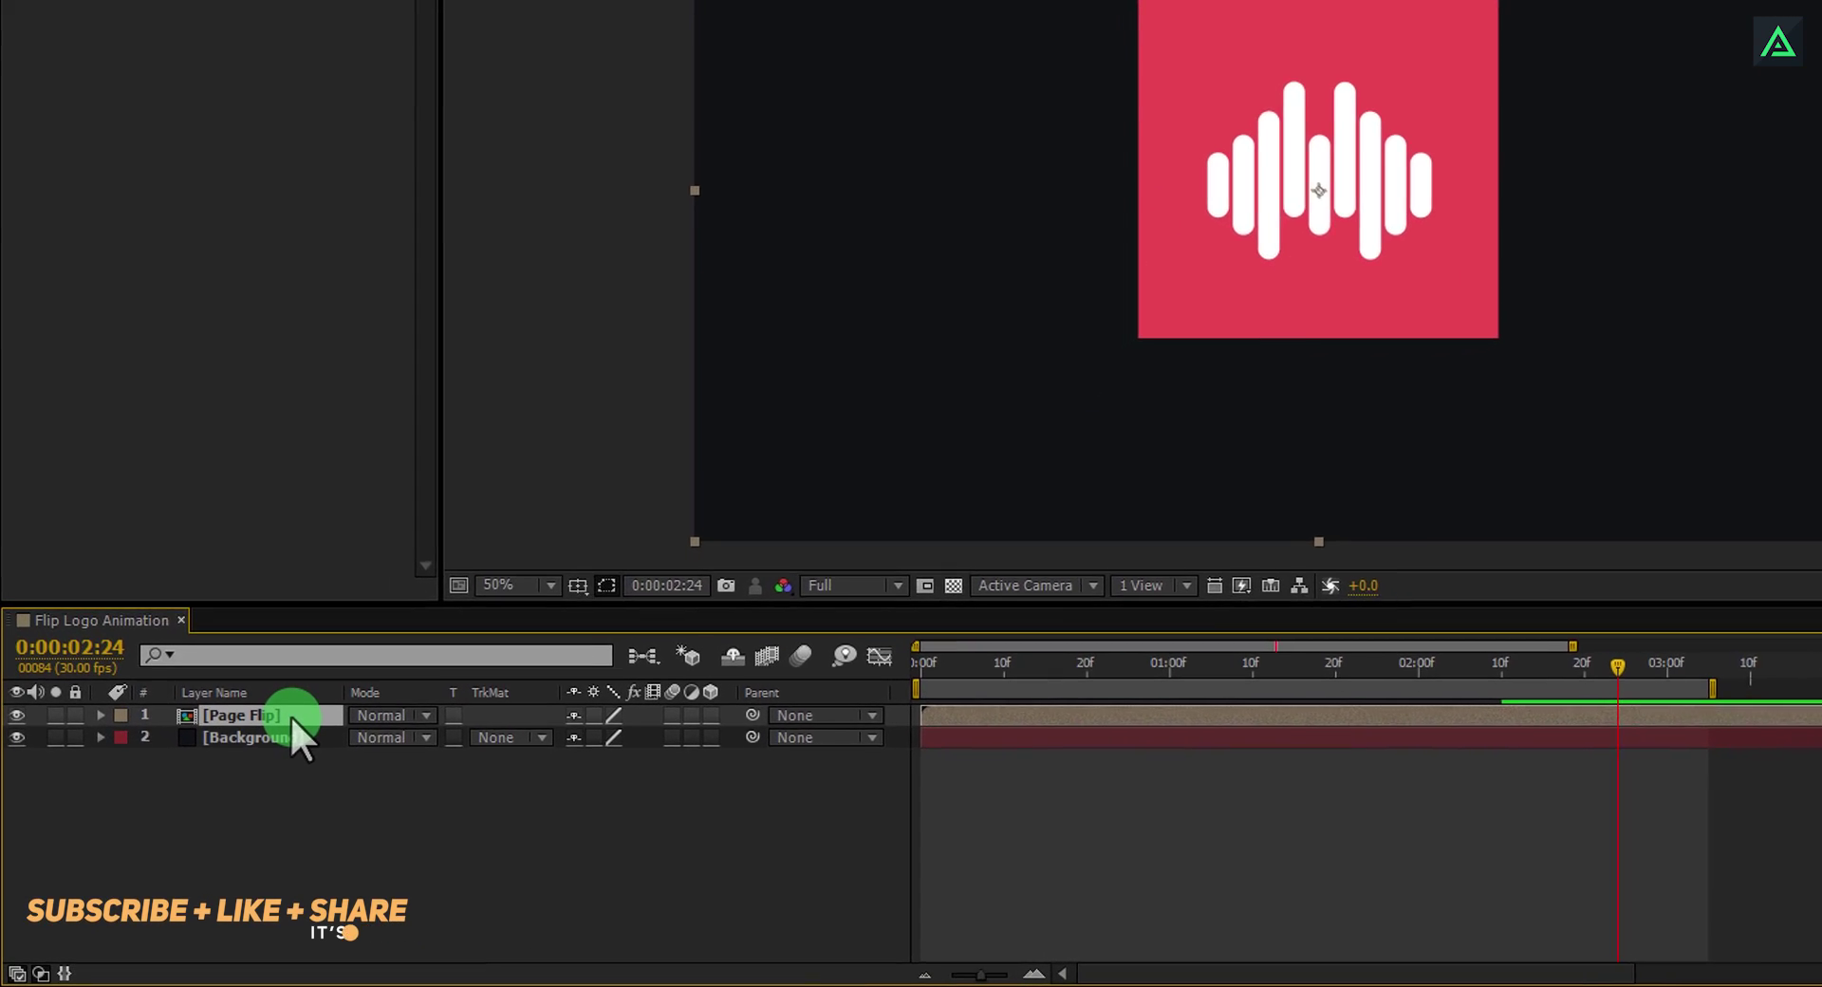
Key Page Flip at 2:24 with Scale 48%, Position 960,540 and Rotation 0°.
key(s)
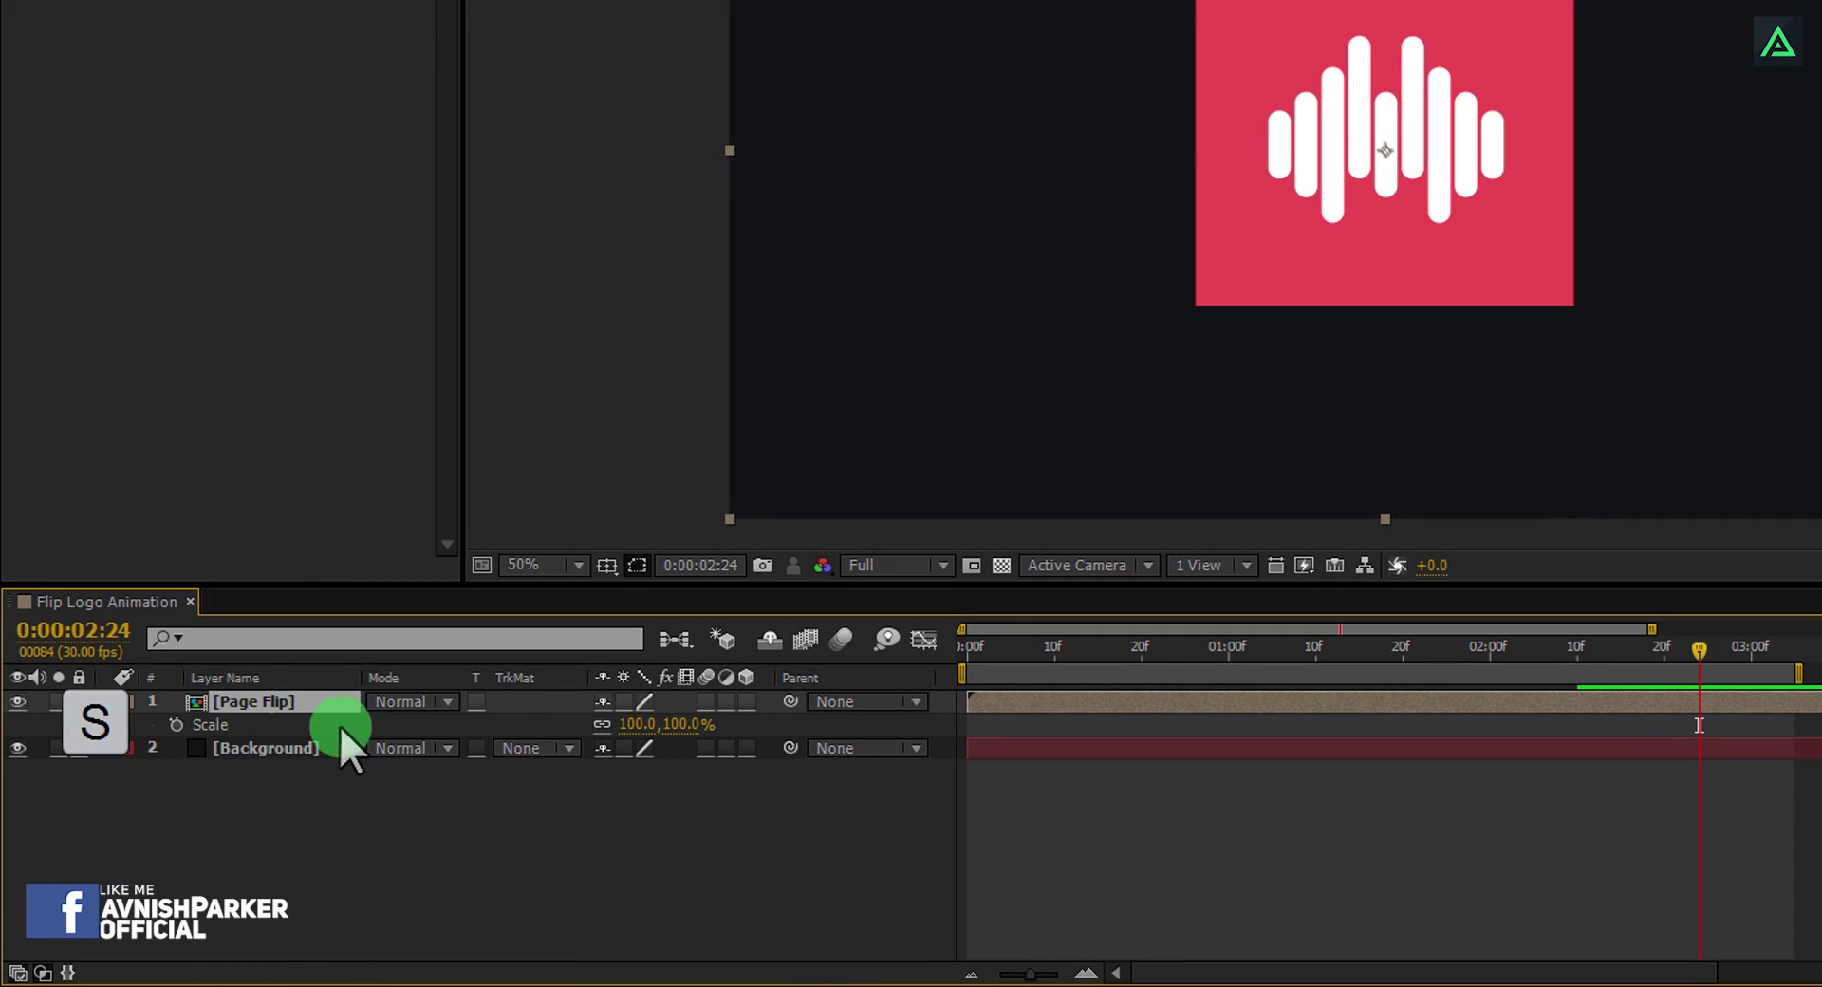
click(177, 724)
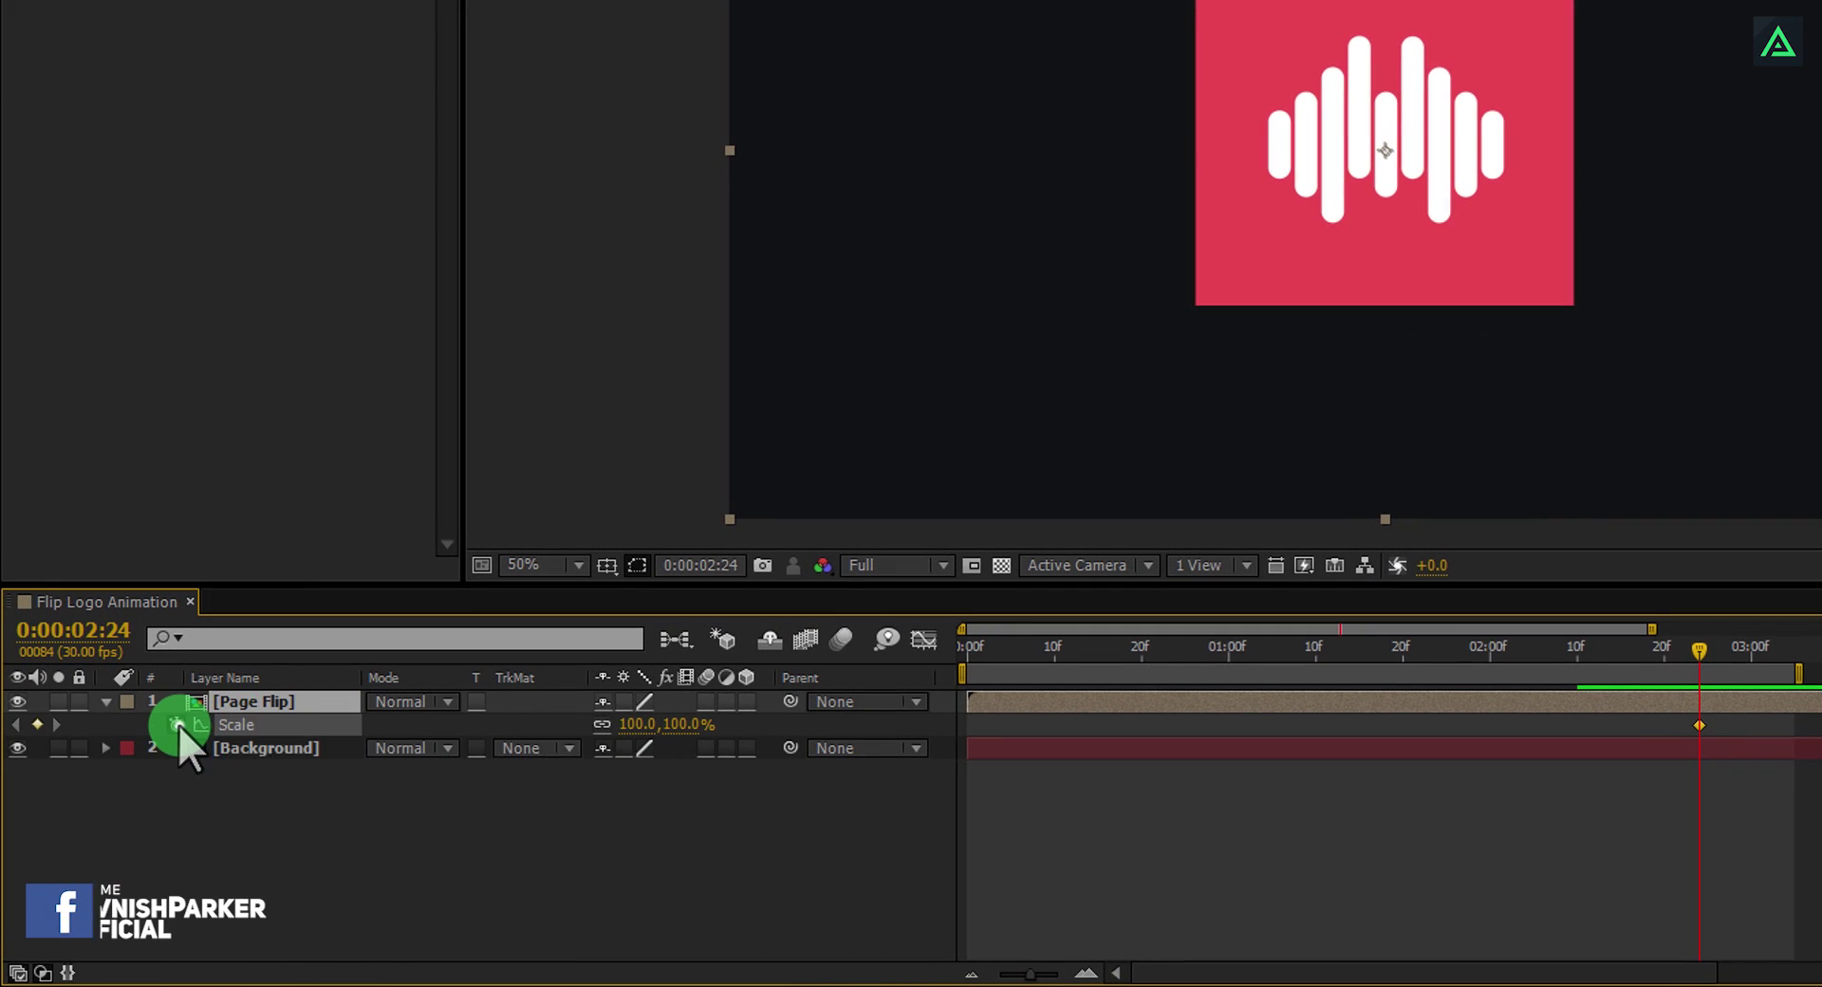
drag(690, 729, 647, 742)
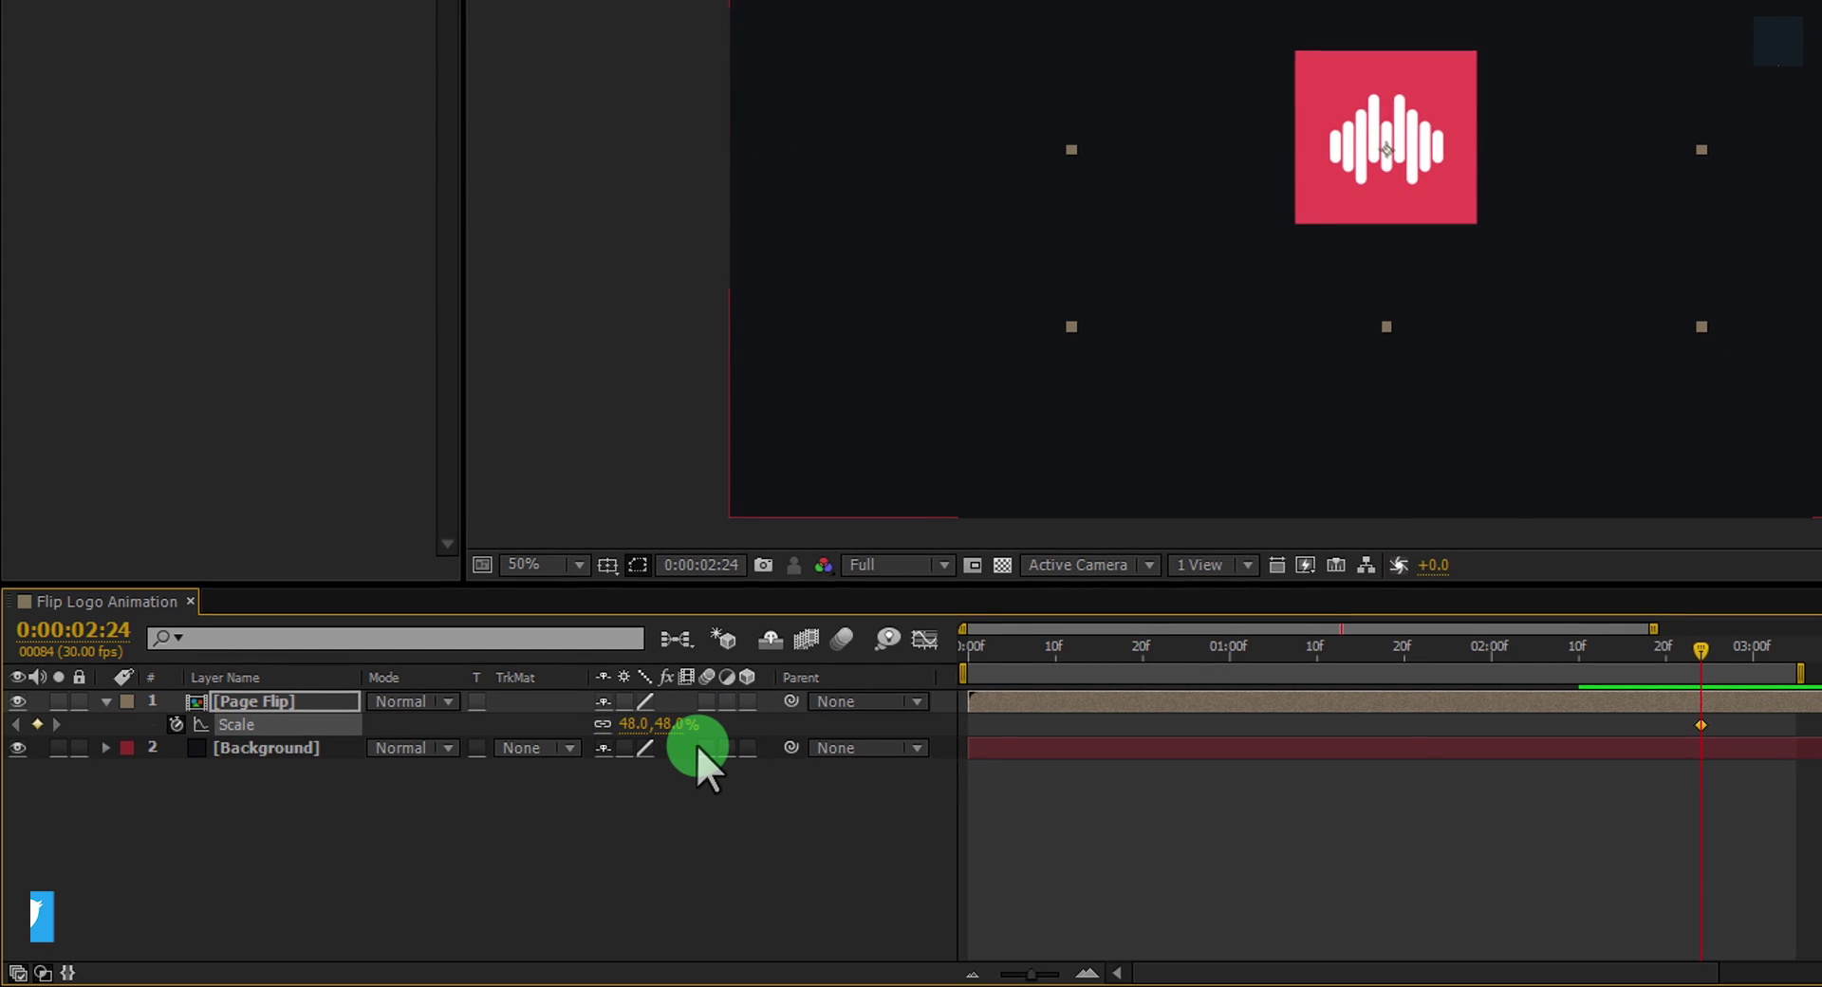
key(p)
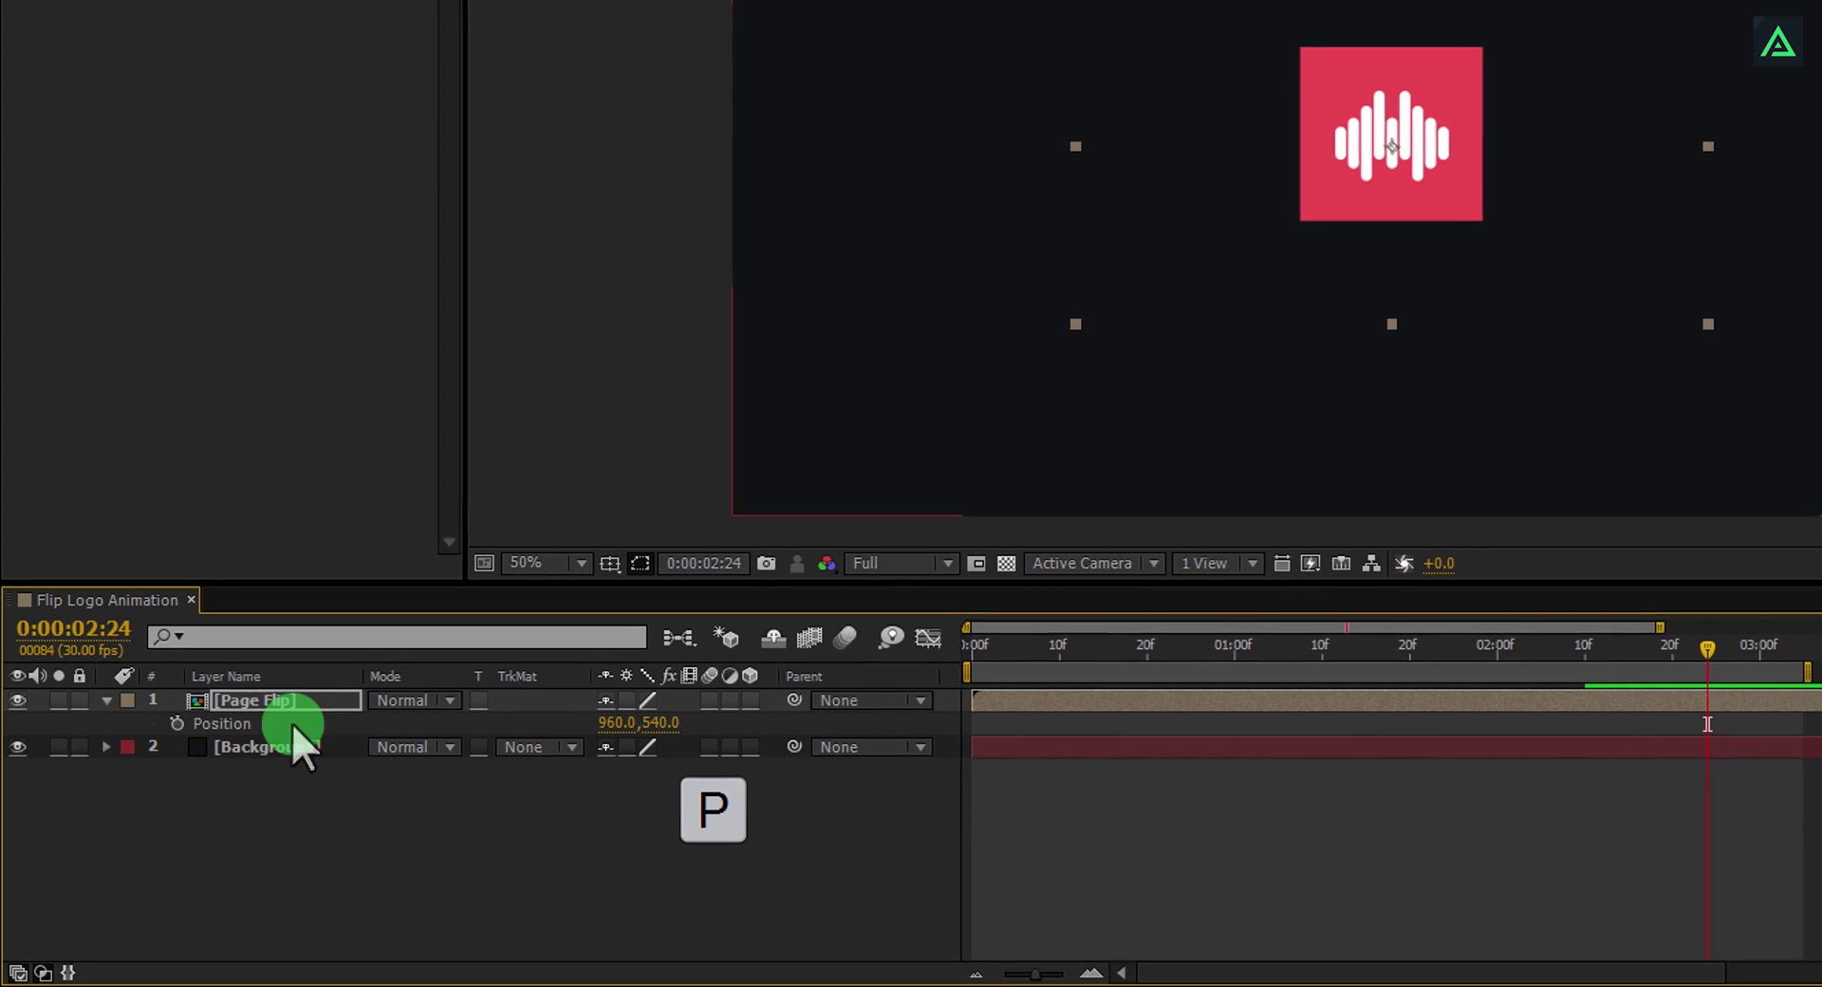
click(178, 723)
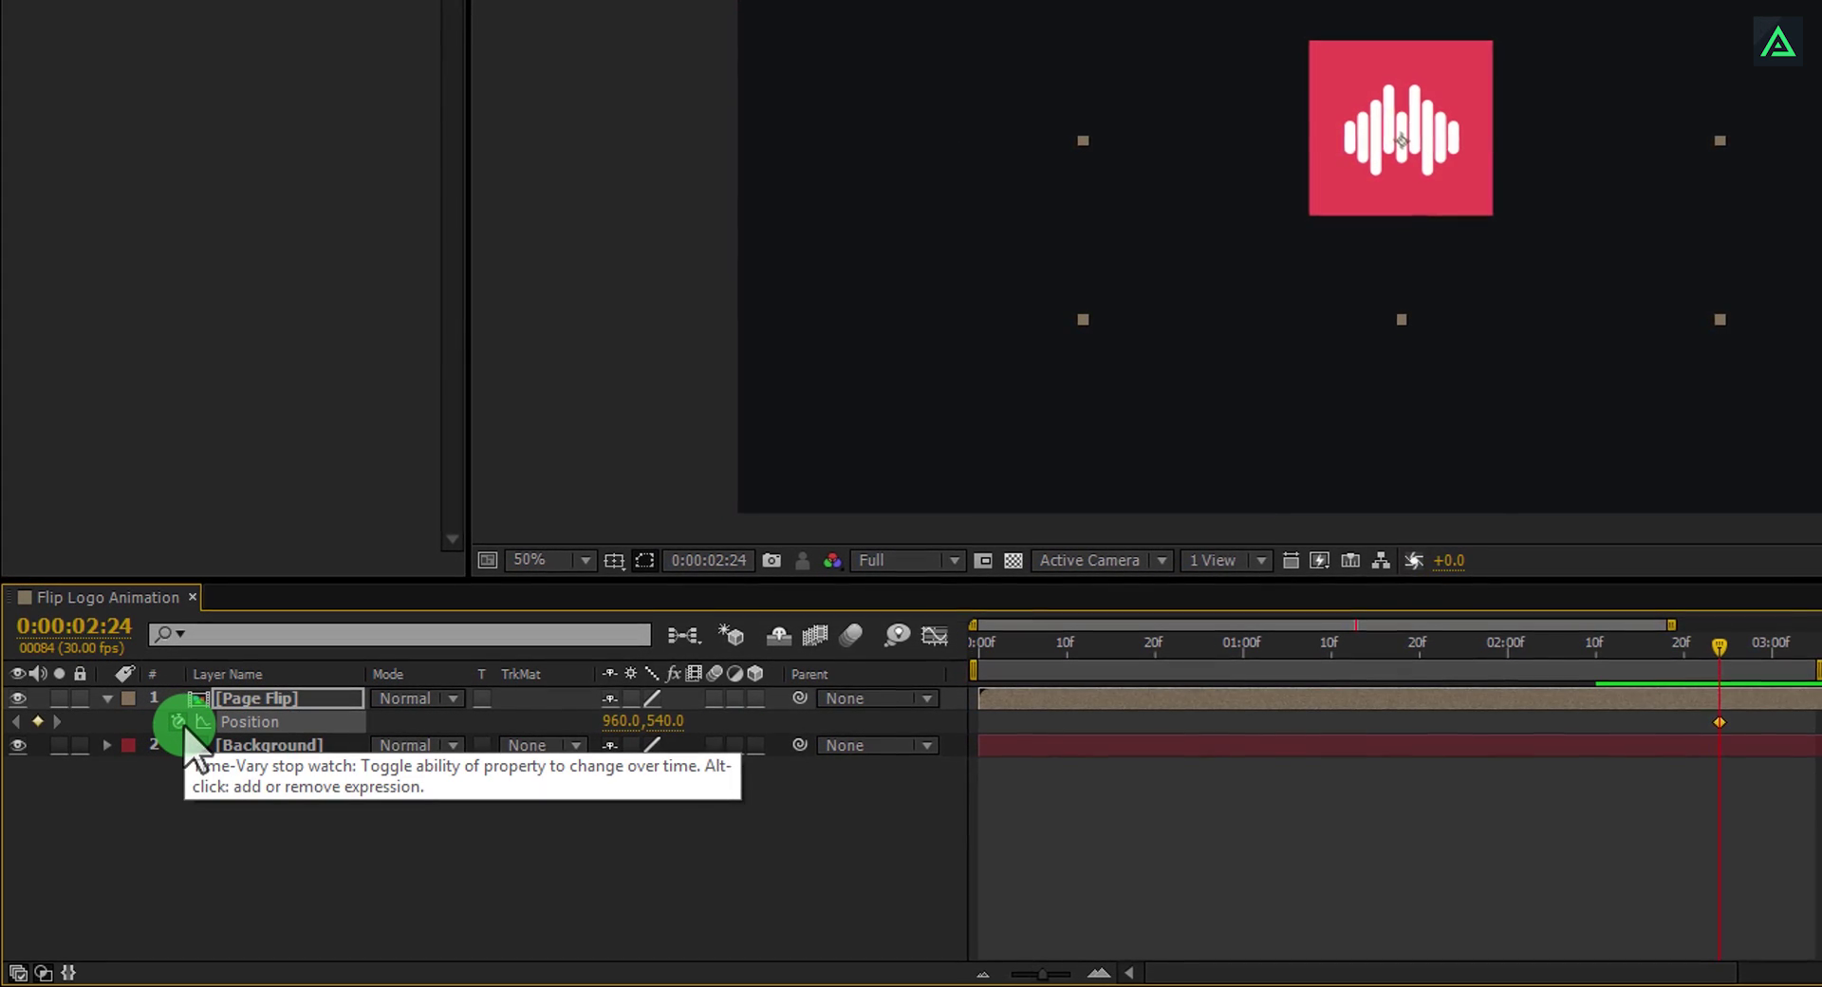
key(r)
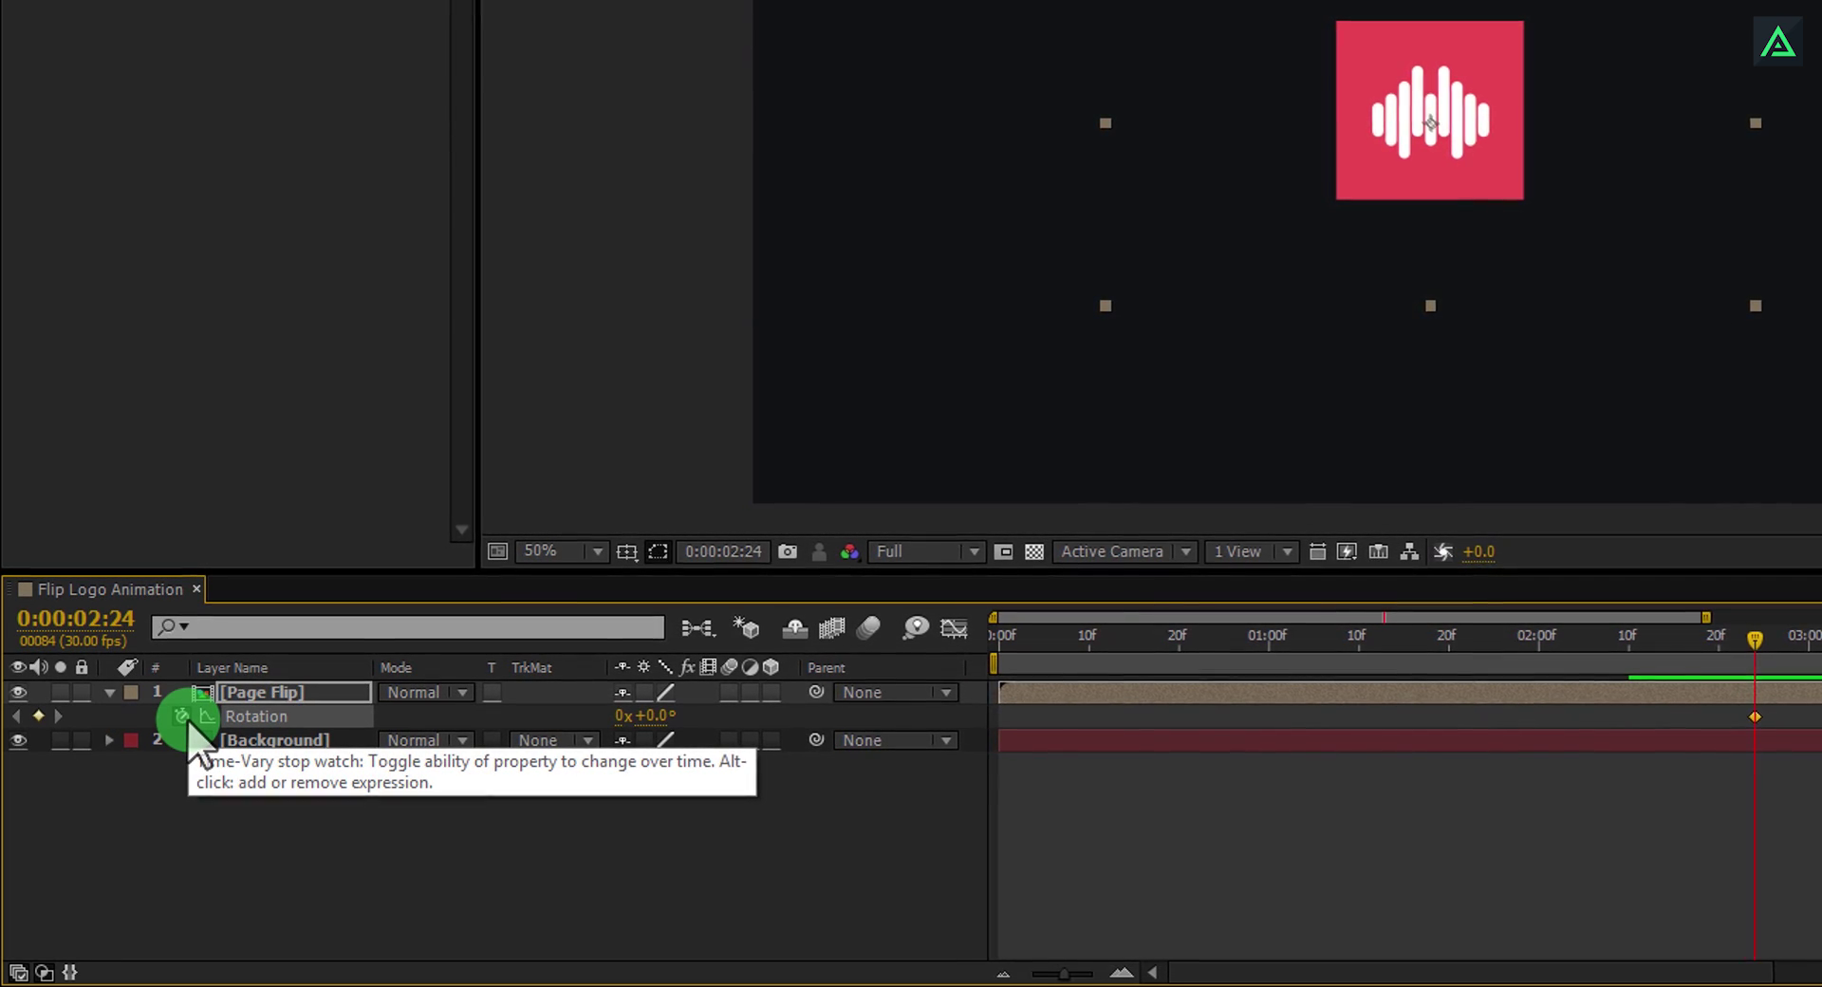
key(u)
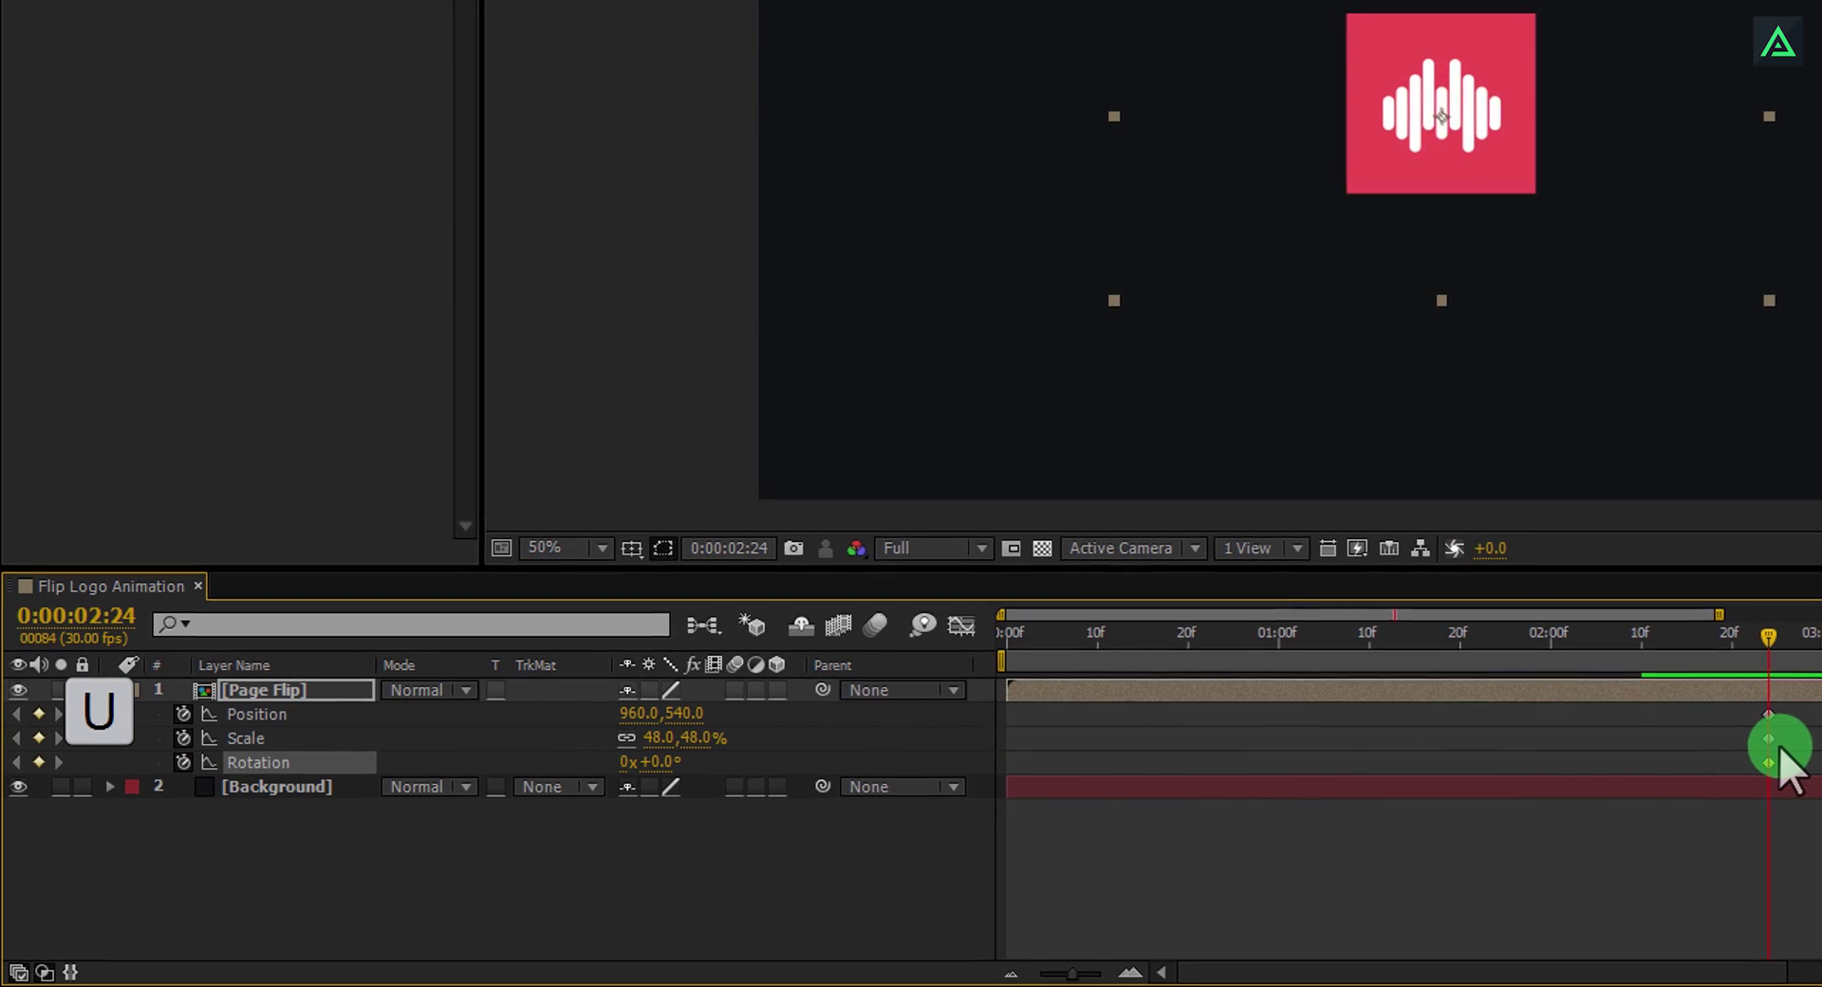
drag(1781, 759, 1809, 759)
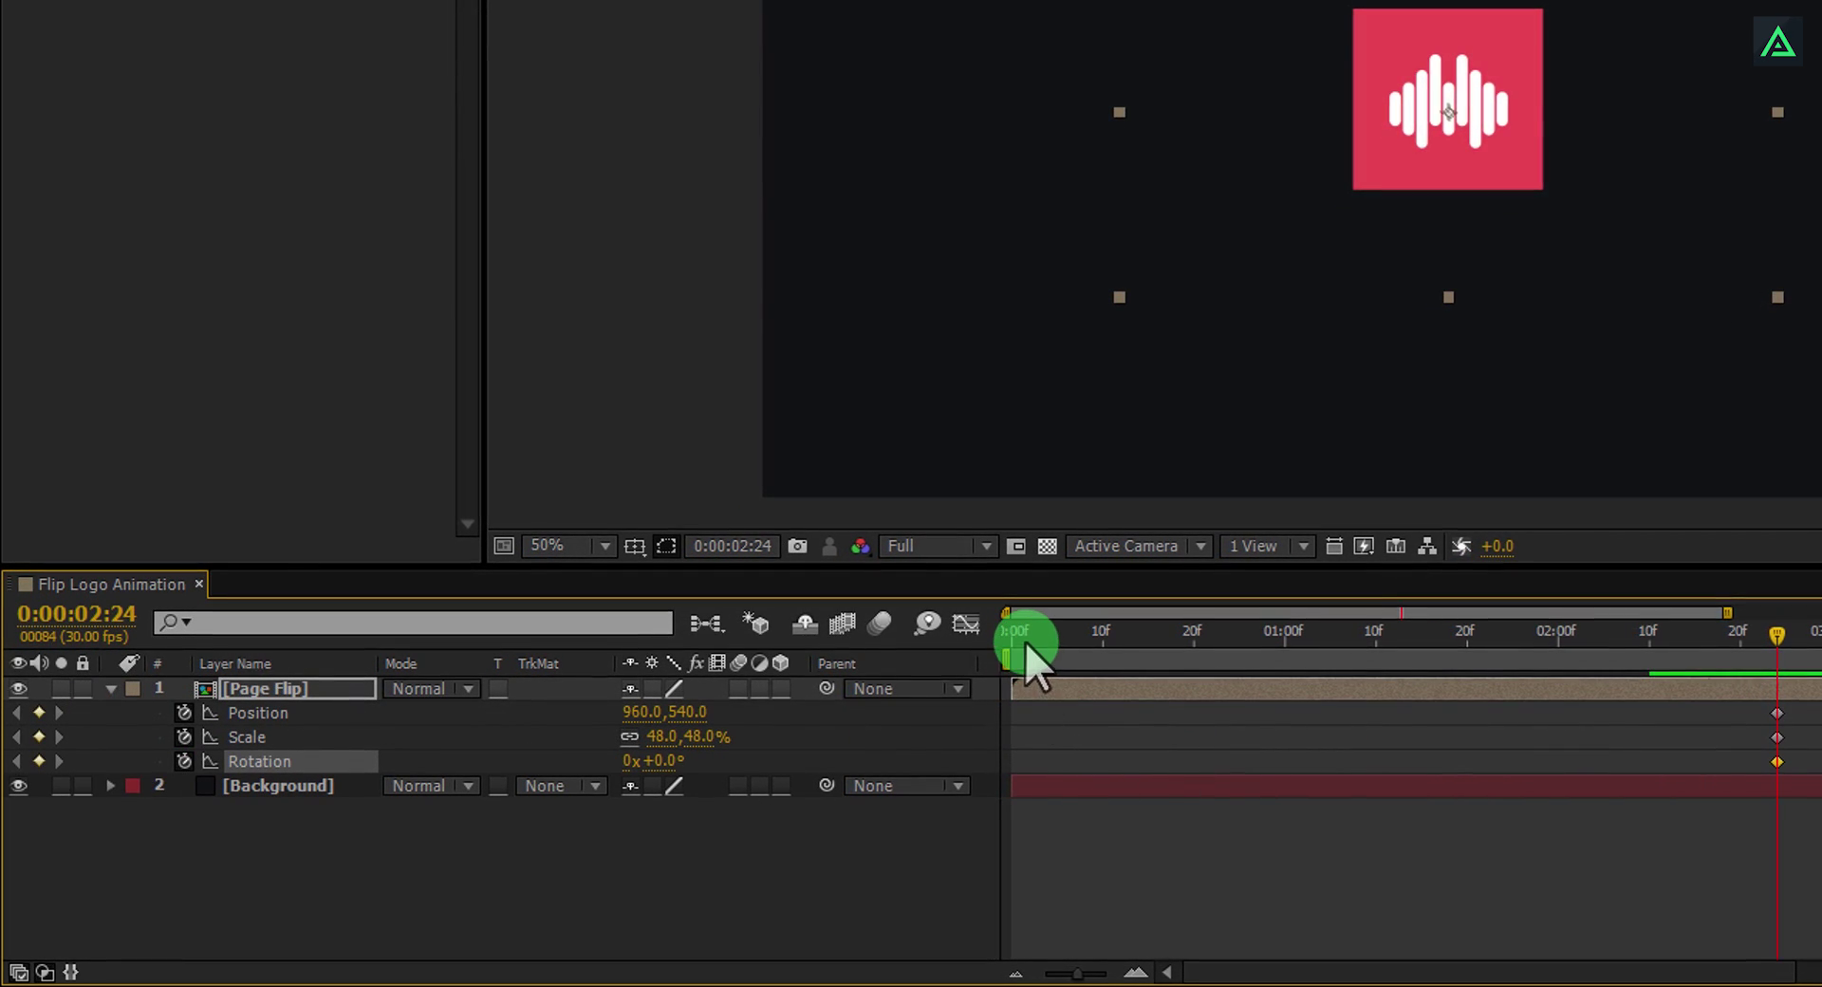
Key the frame-0 start pose: Scale 453%, Position 1872,92, Rotation 82°, then scrub to check.
drag(1027, 647, 1006, 636)
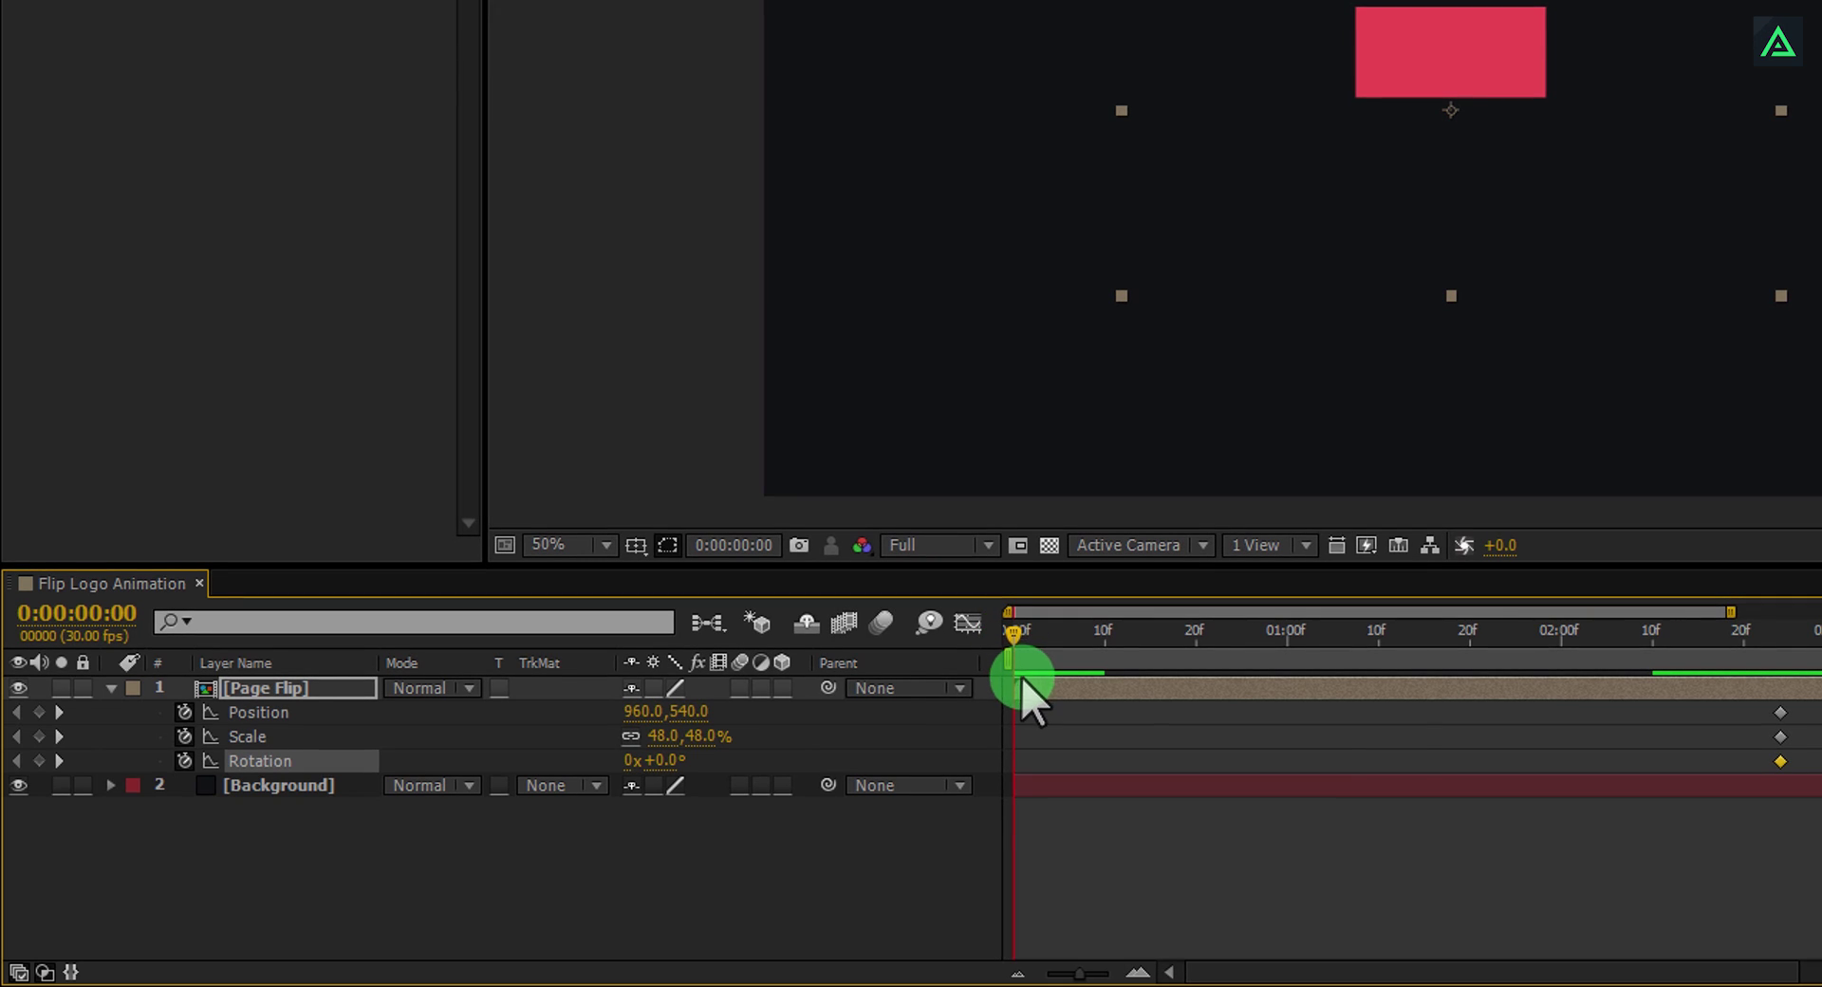
drag(703, 737, 764, 731)
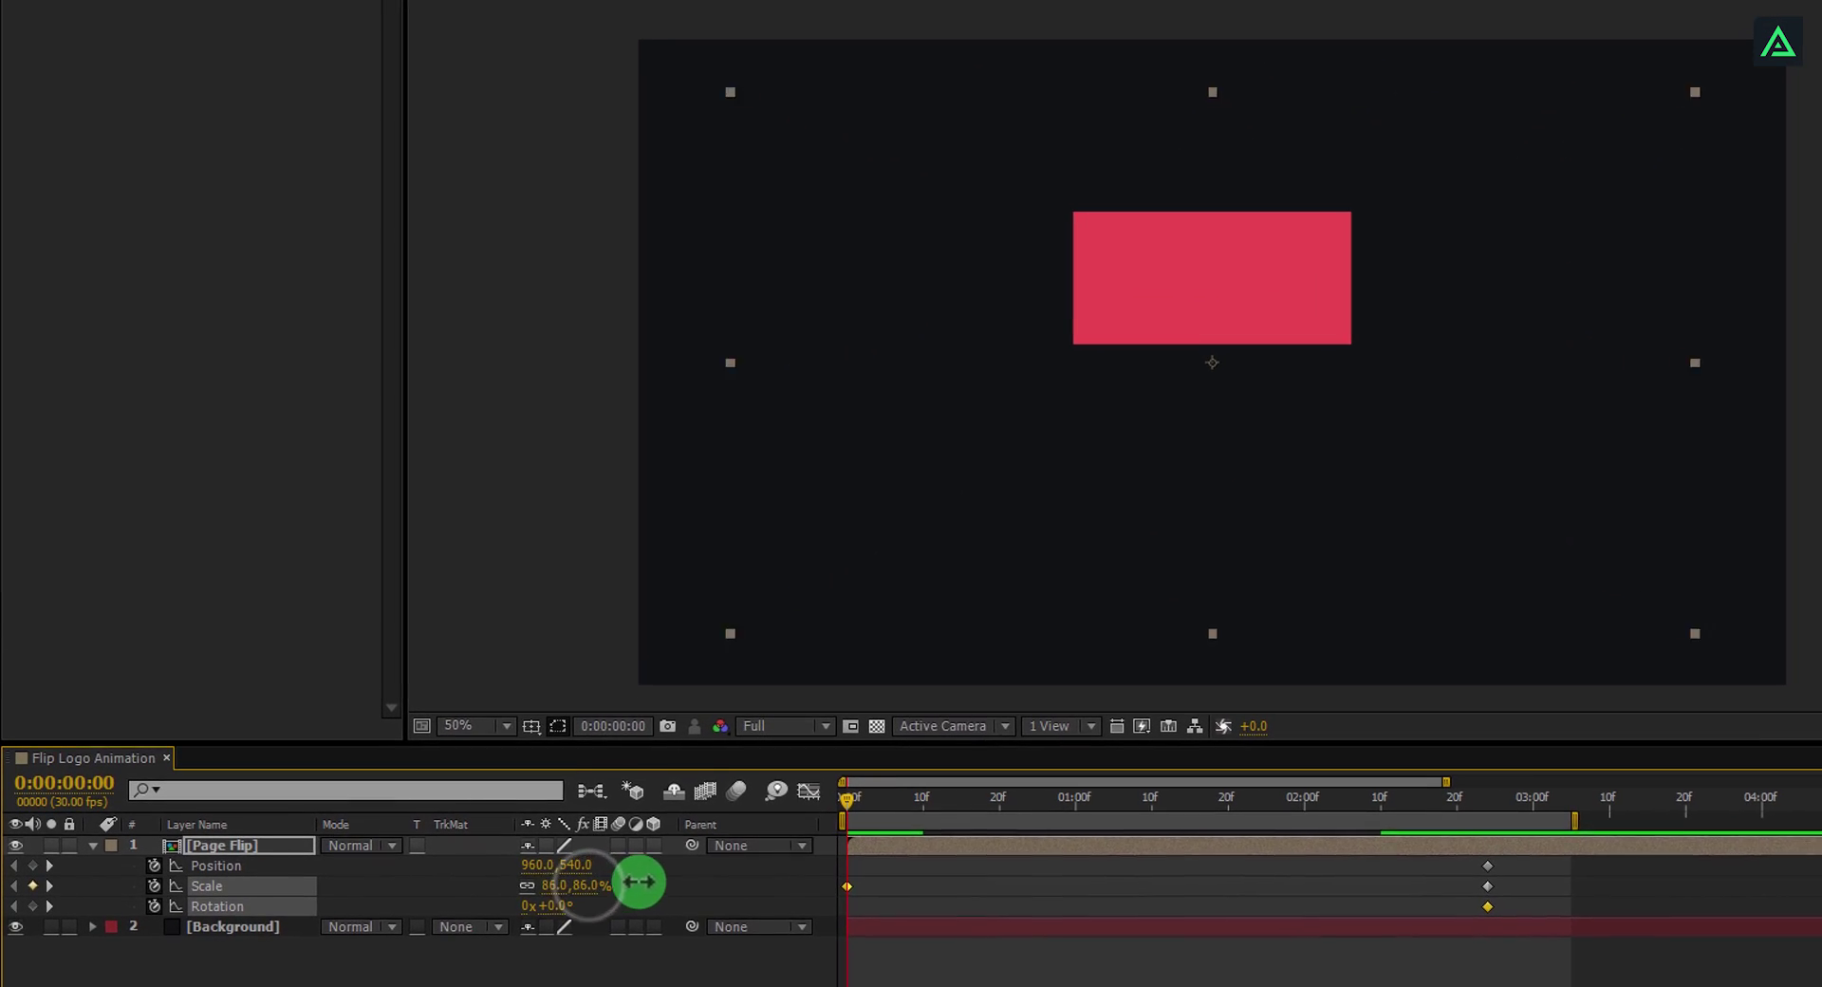
drag(639, 881, 1016, 893)
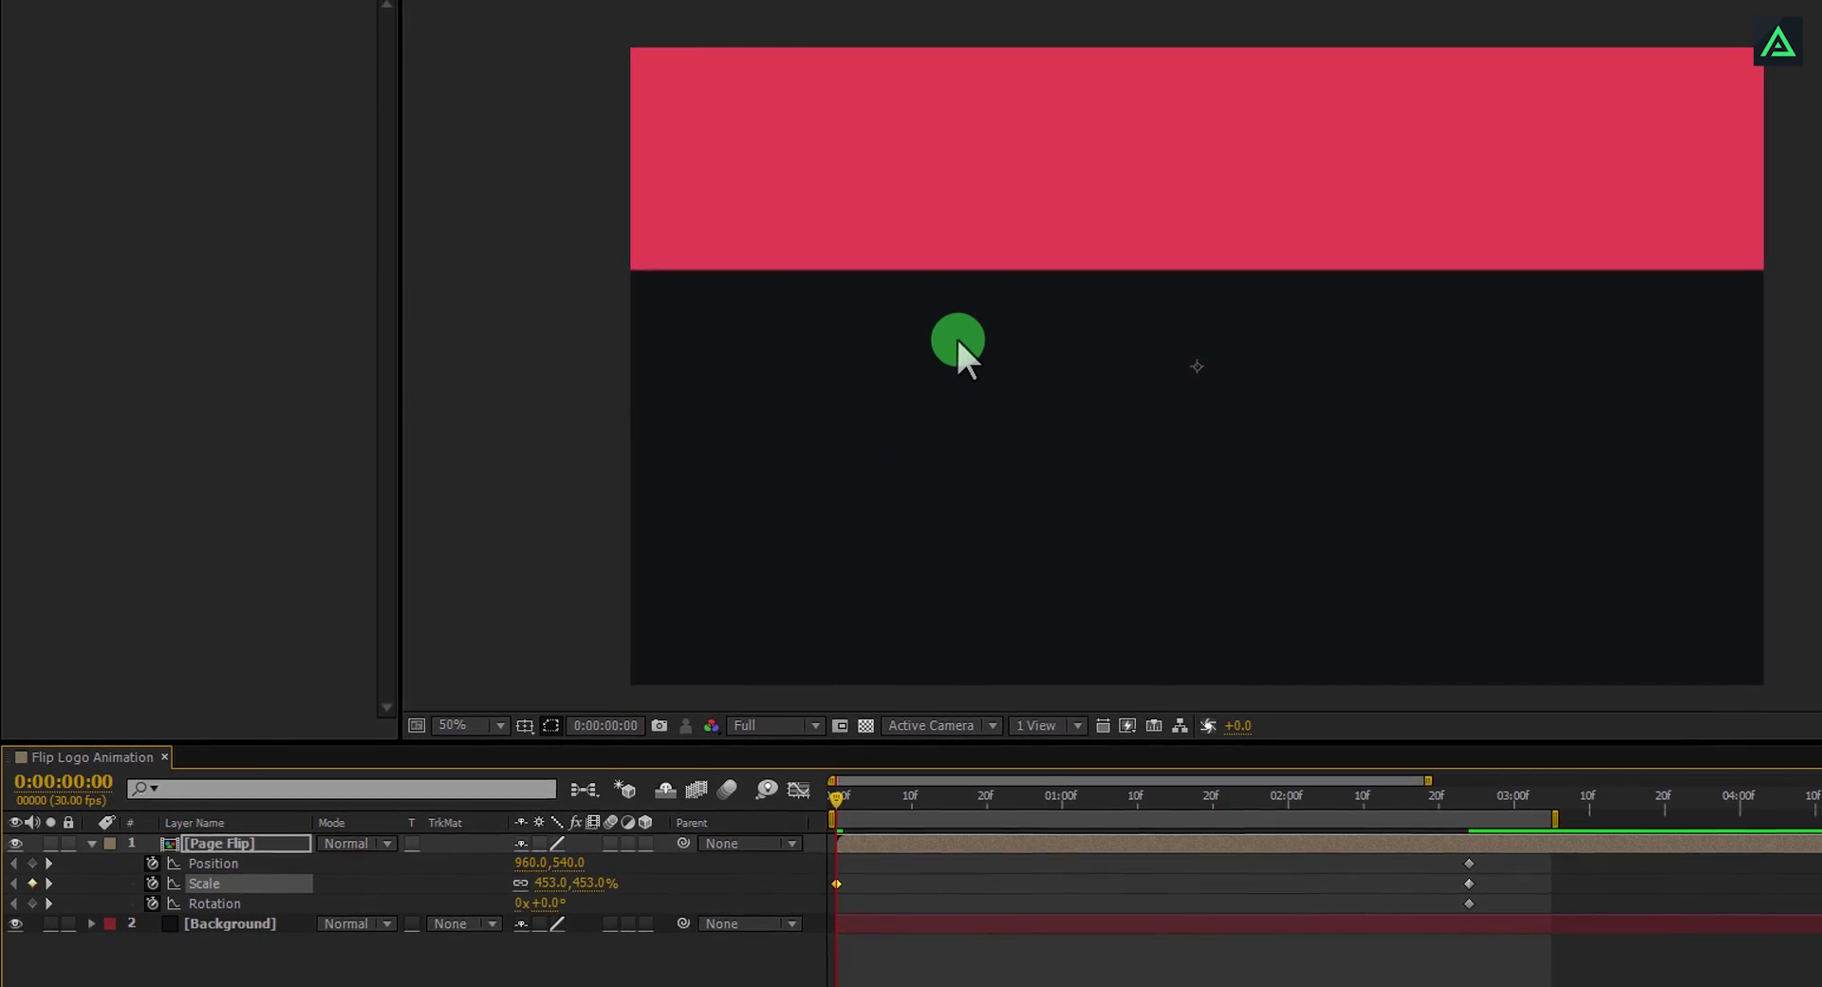
drag(916, 216, 1355, 0)
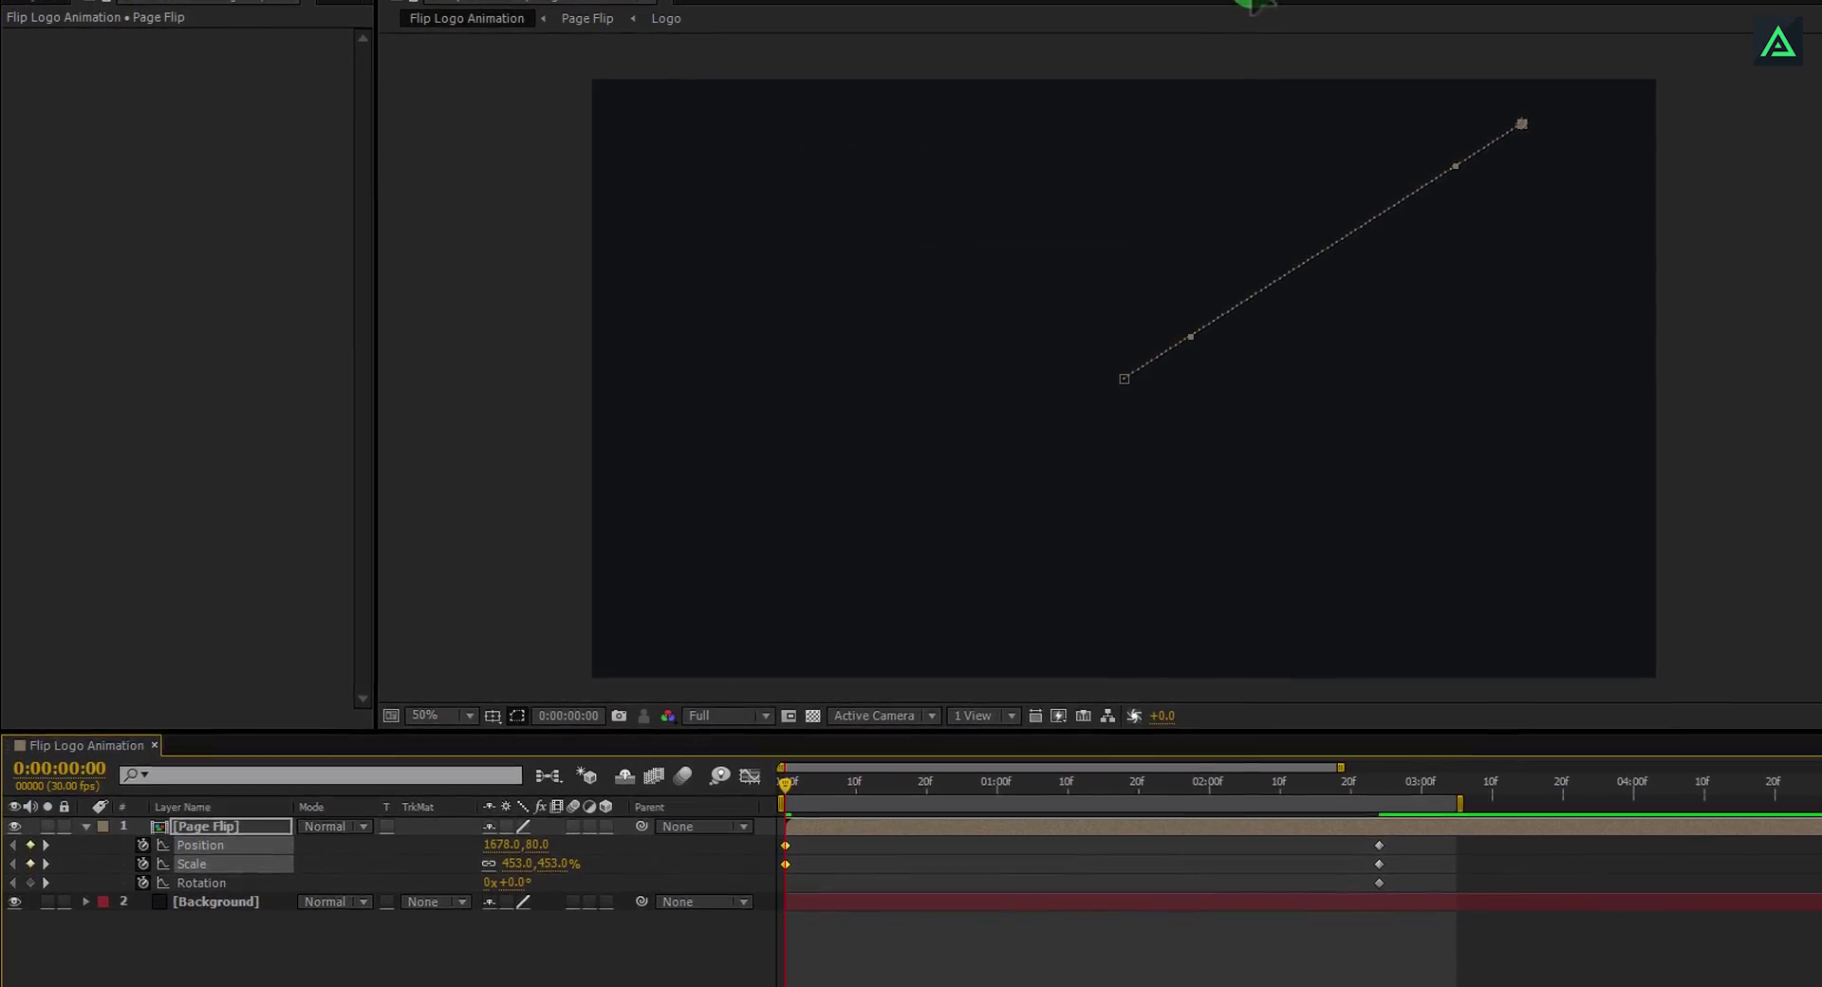
drag(482, 866, 516, 842)
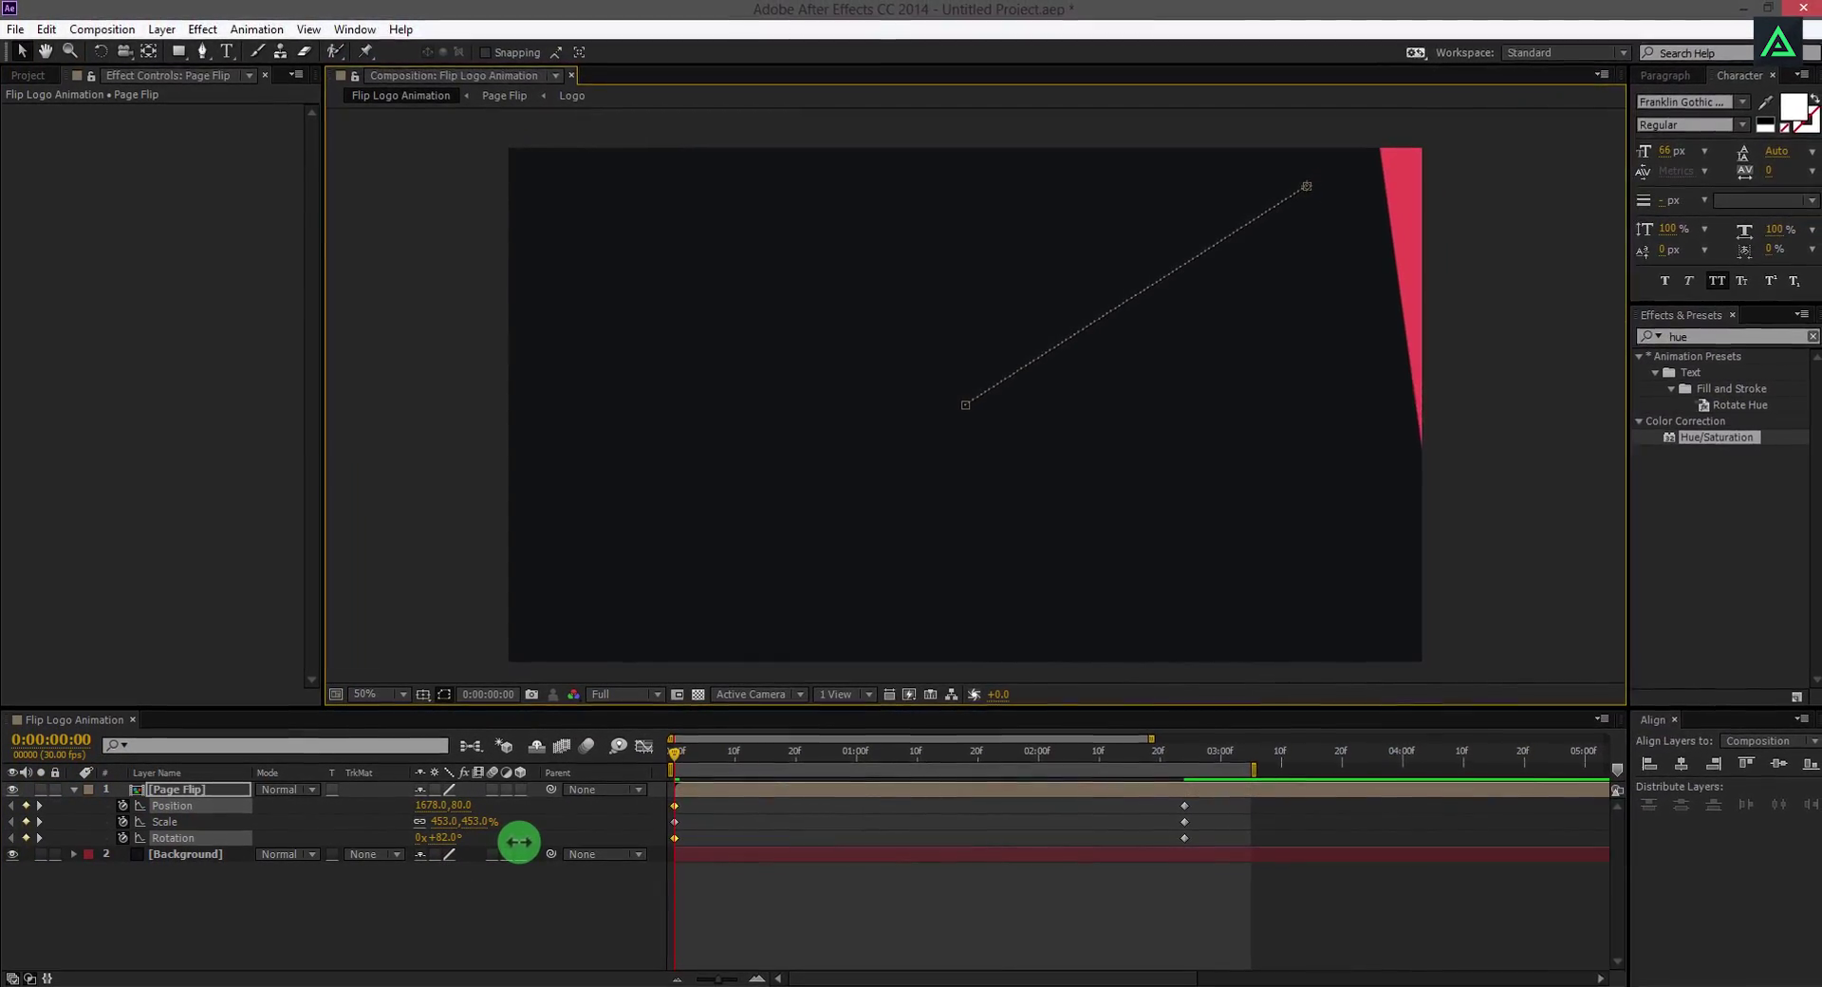
click(1507, 256)
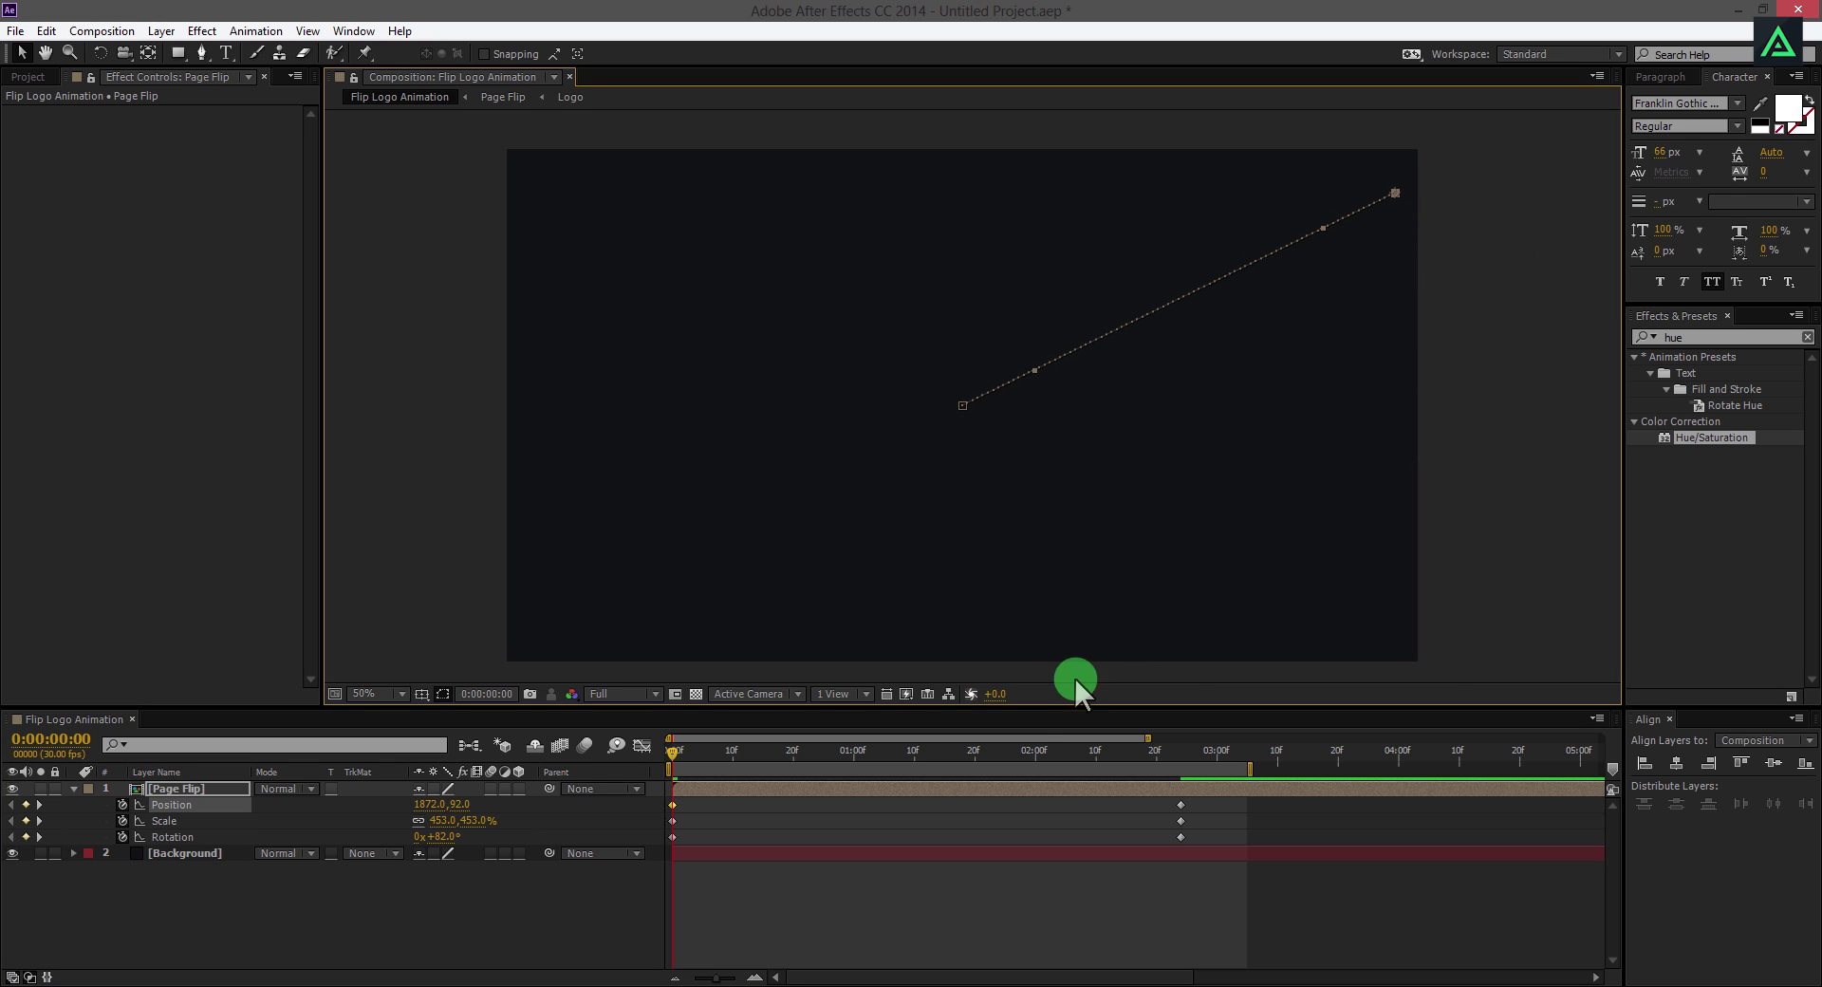
drag(674, 753, 622, 839)
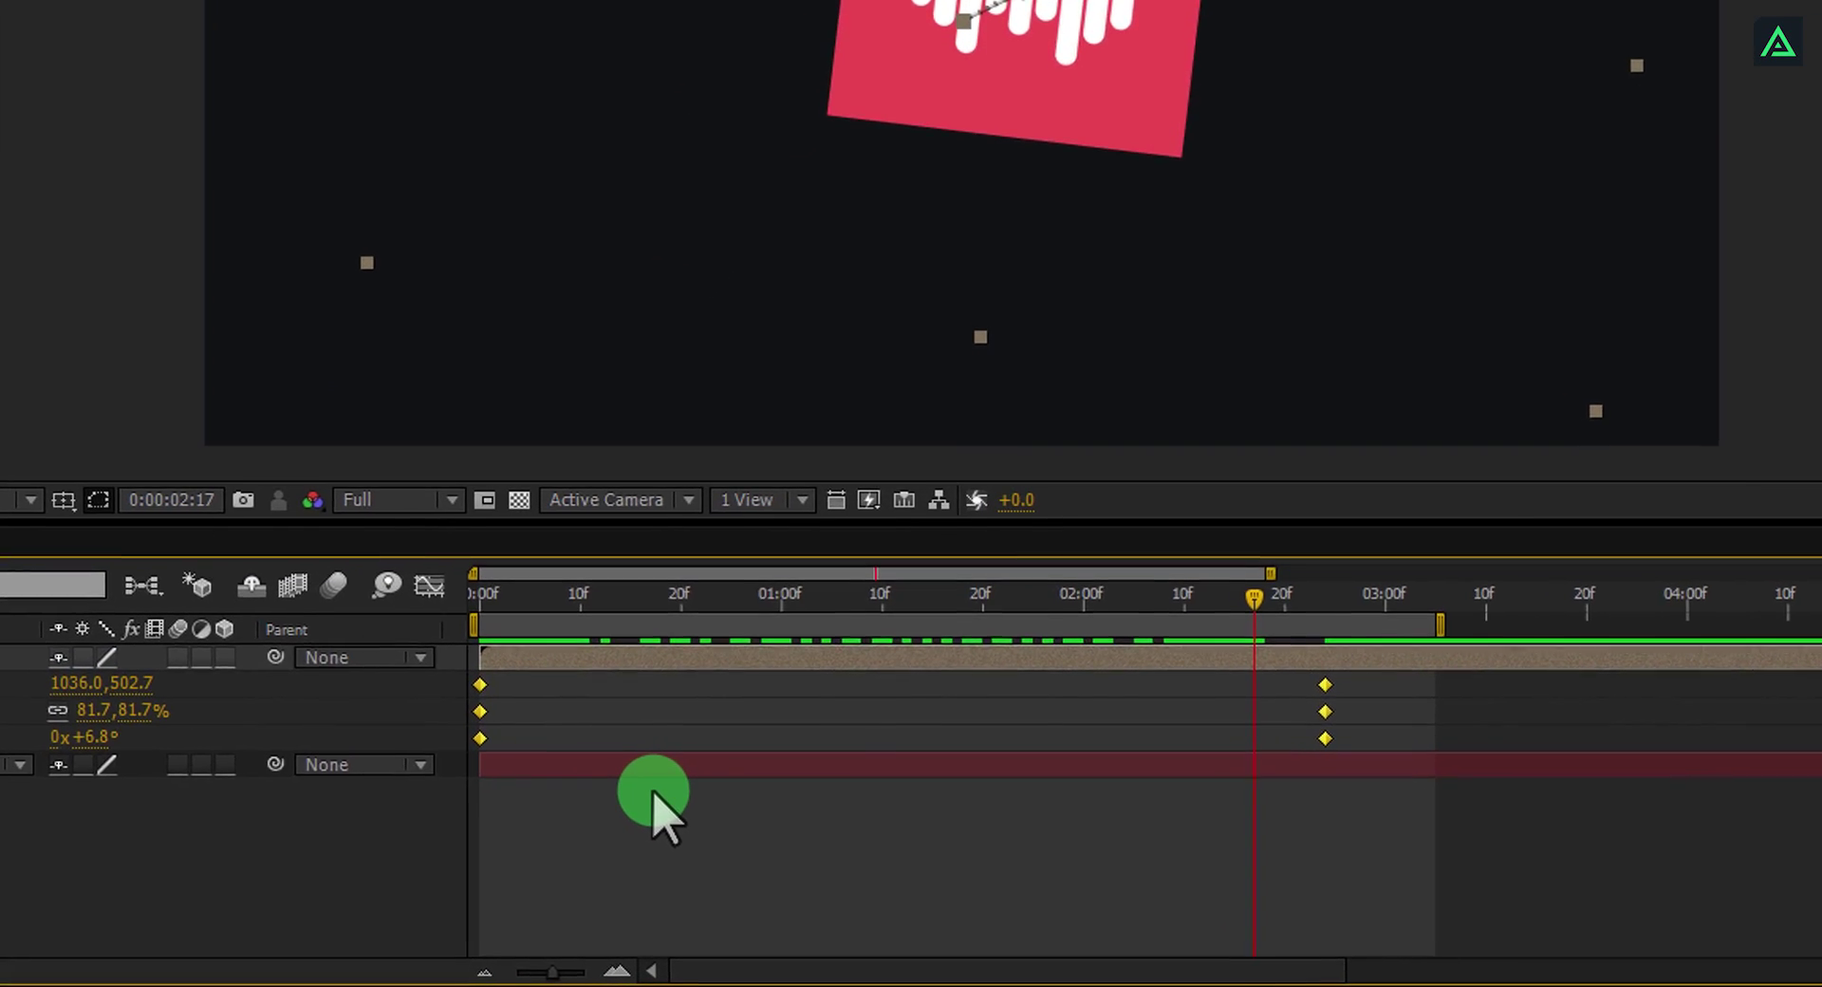
Easy-ease all Page Flip keyframes, stretch the final keyframes' influence to about 61.9%, then preview.
key(F9)
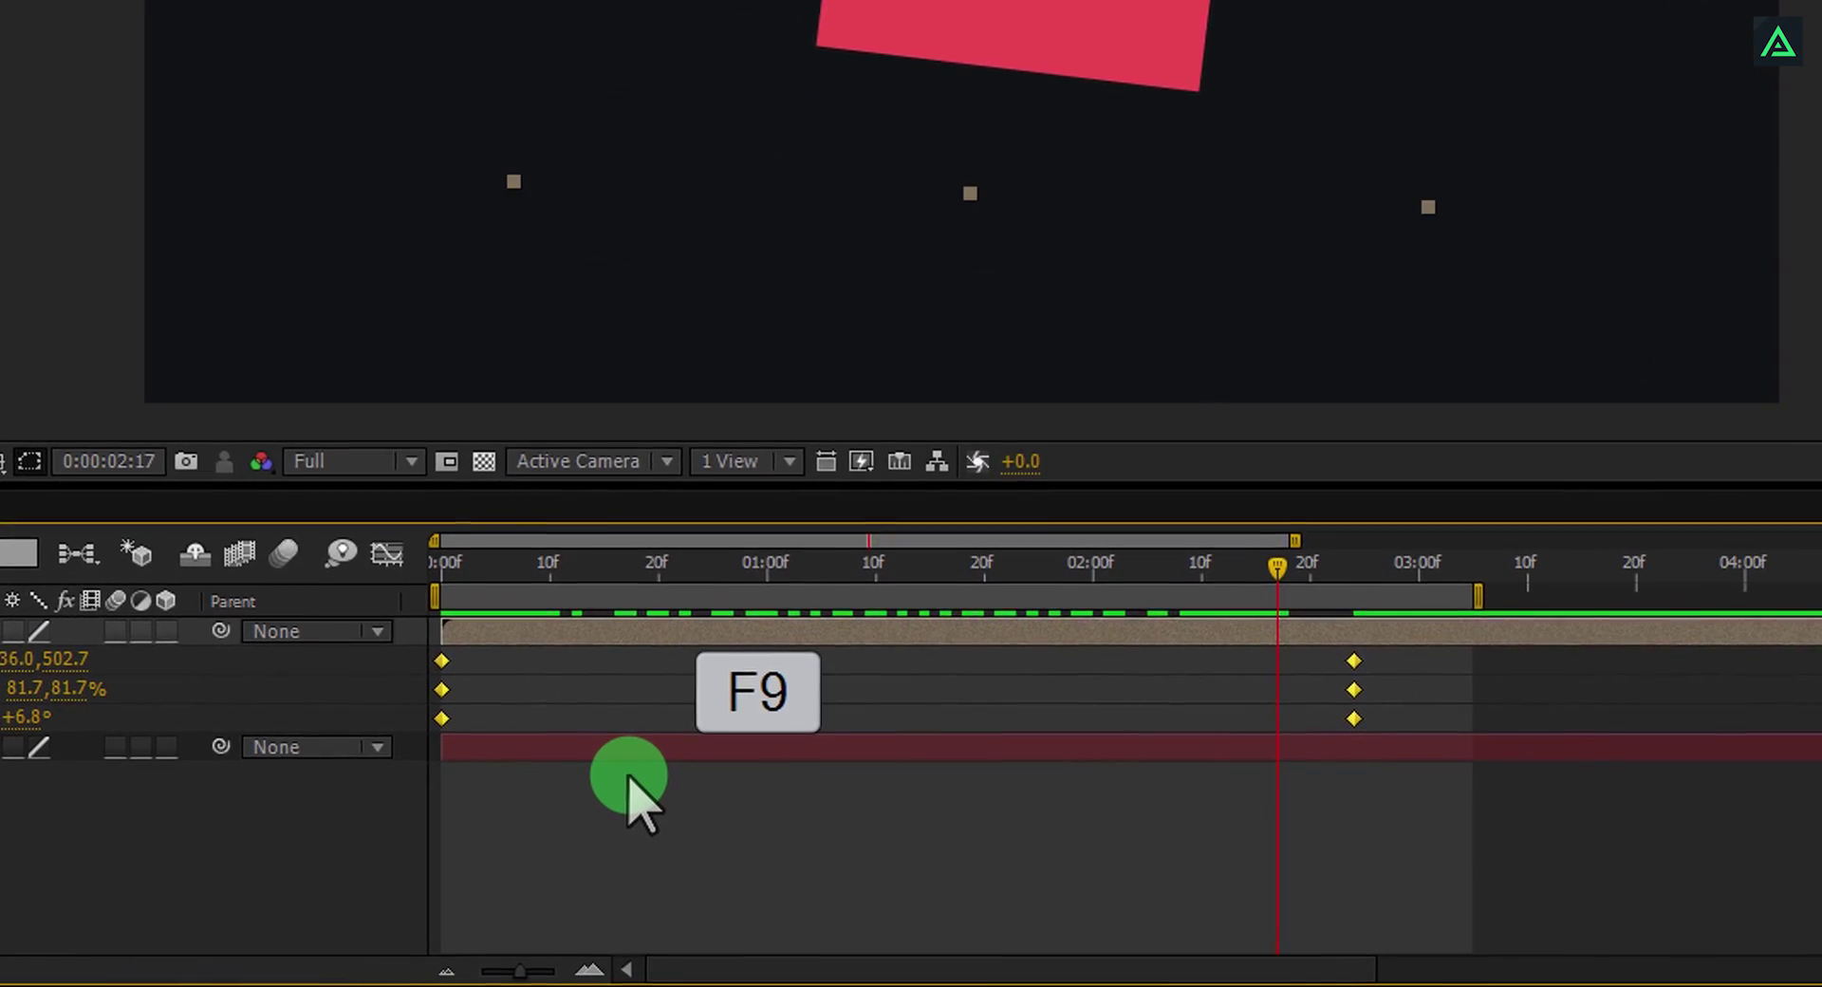
click(384, 549)
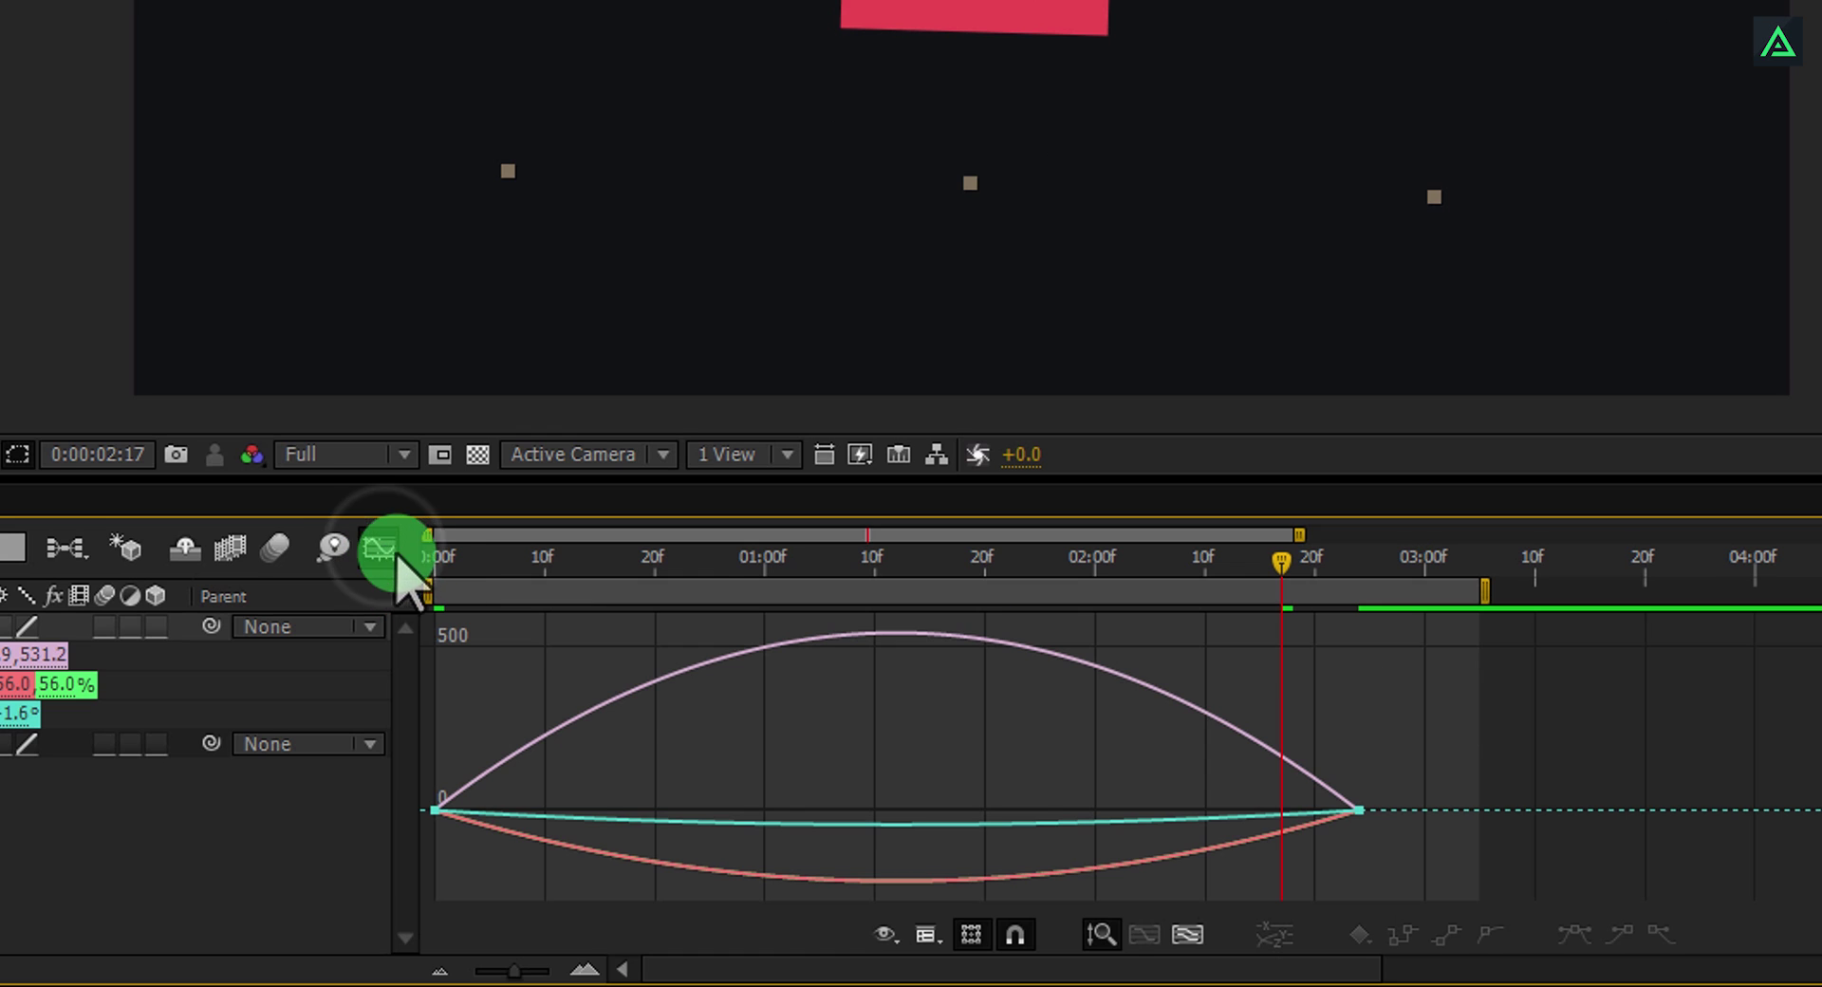
drag(1404, 755, 1262, 866)
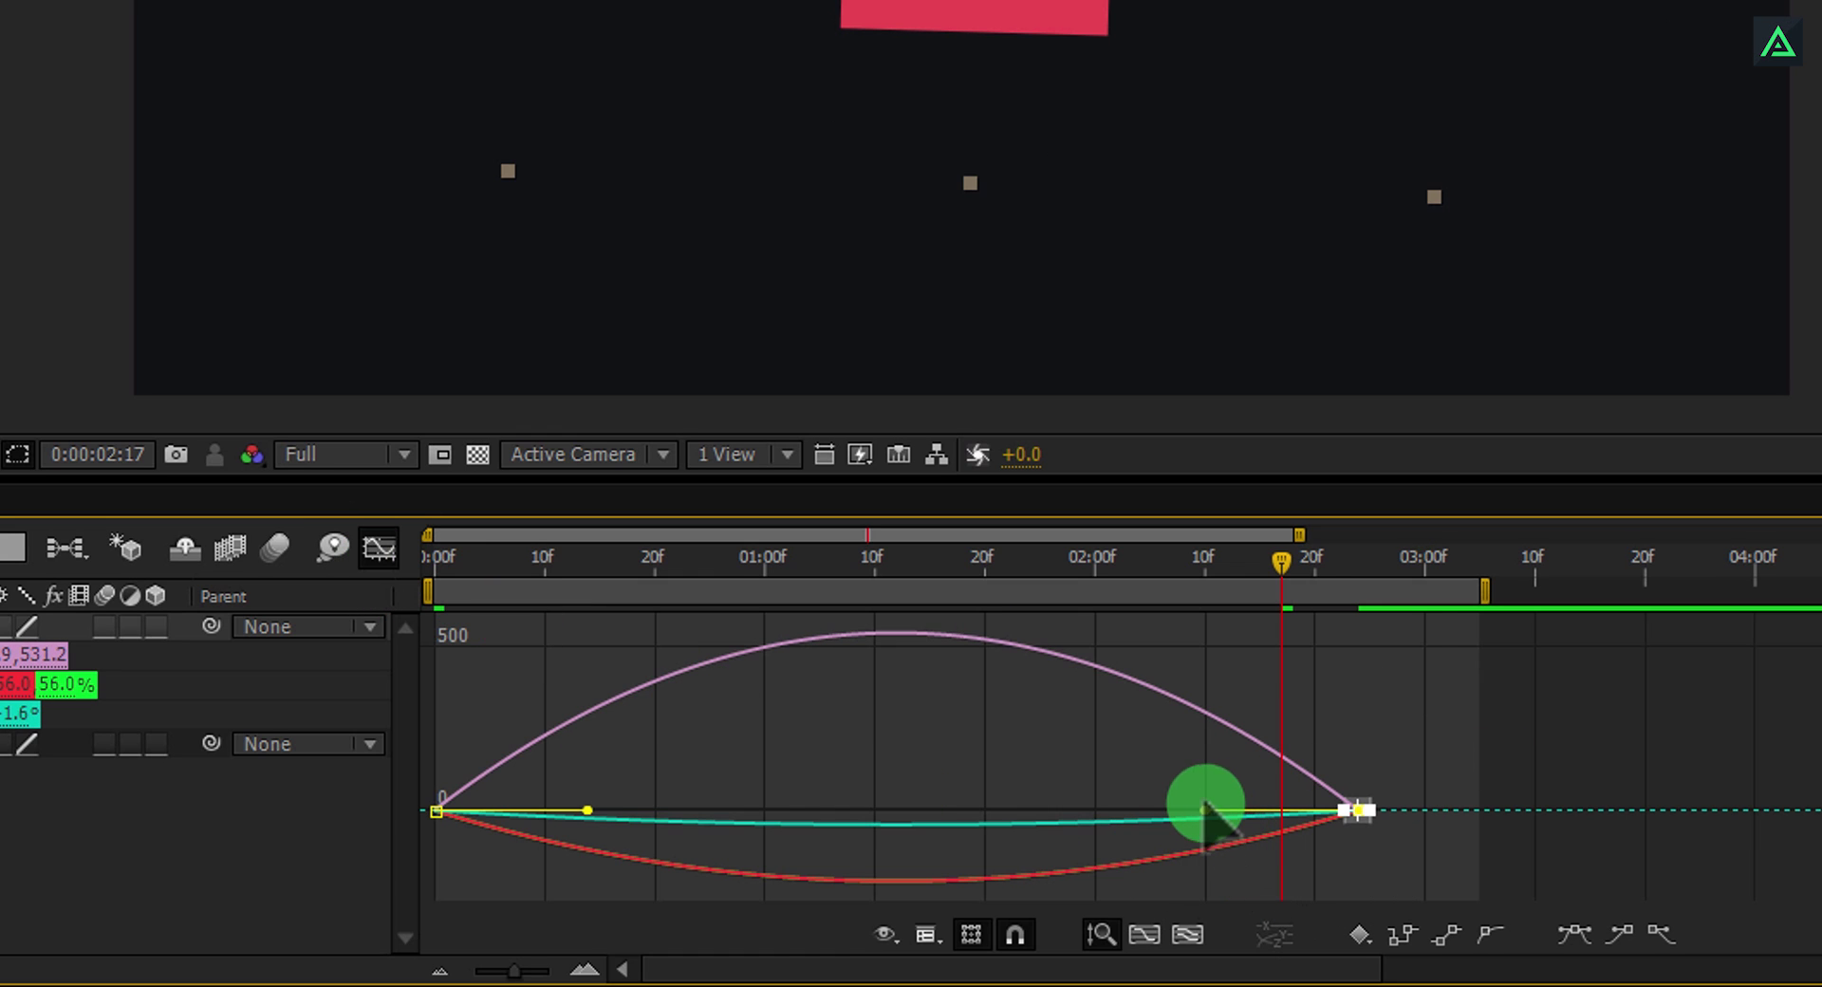
drag(1204, 812, 1073, 812)
click(379, 551)
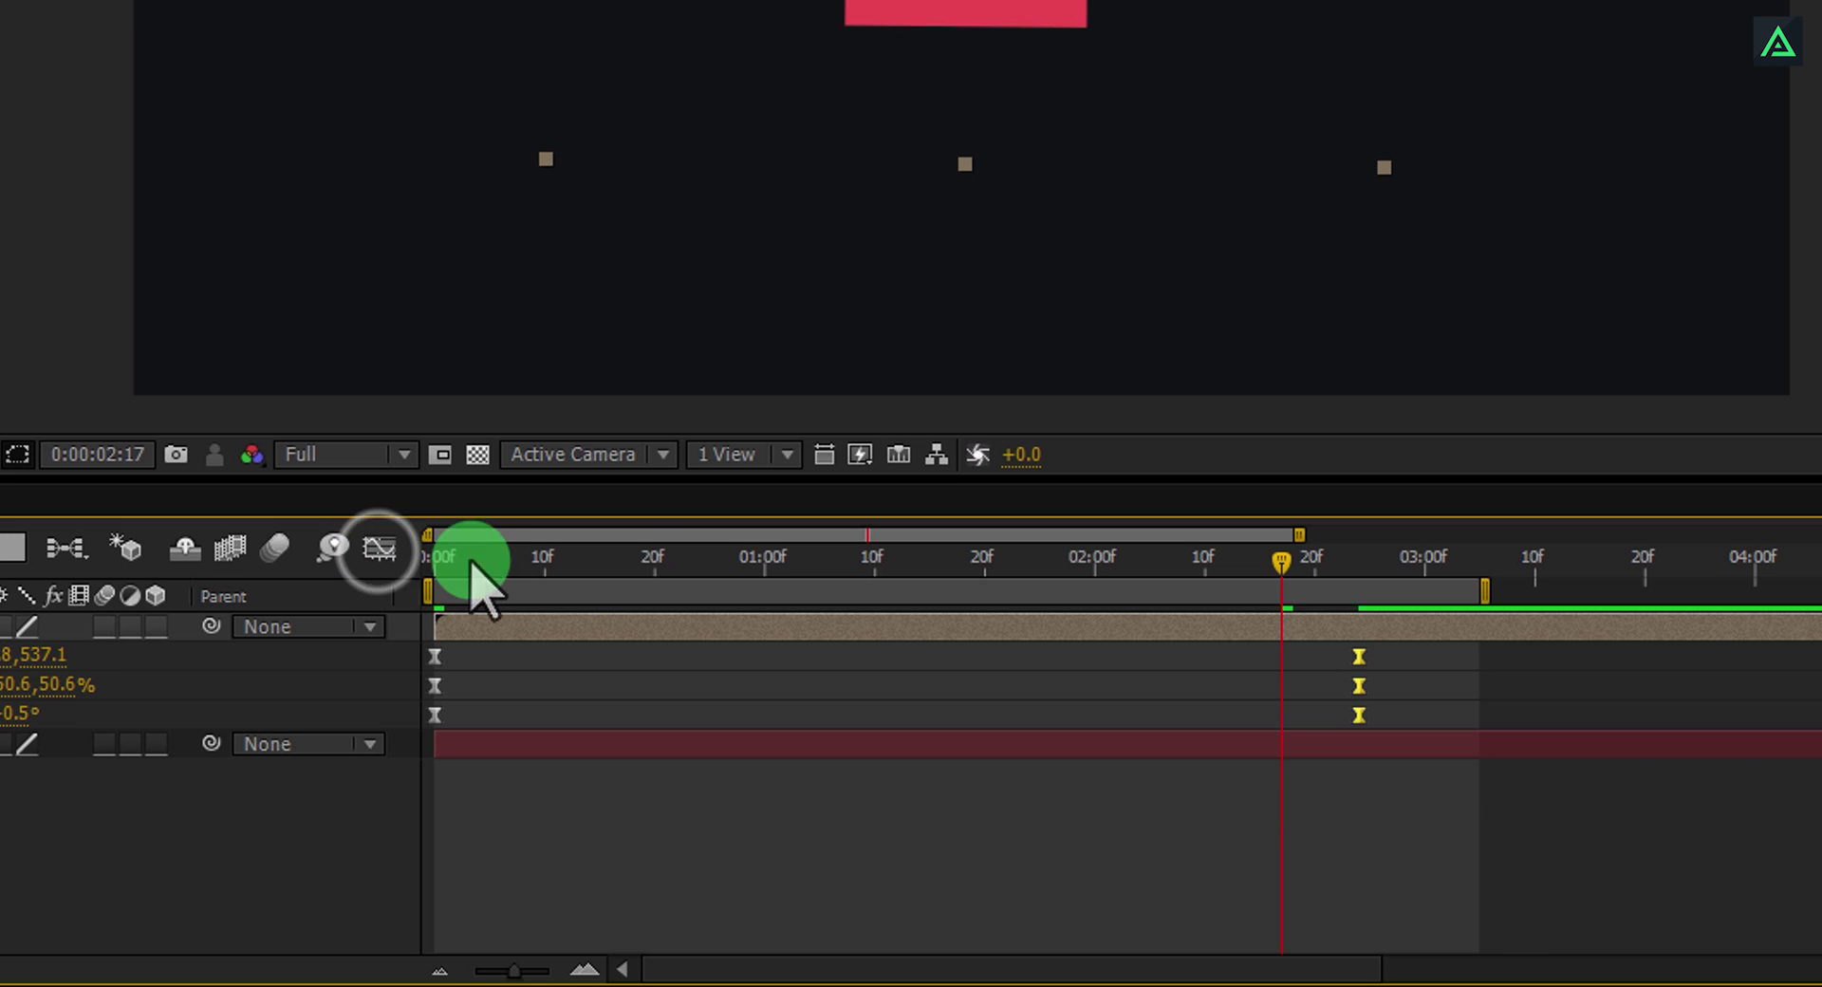
key(space)
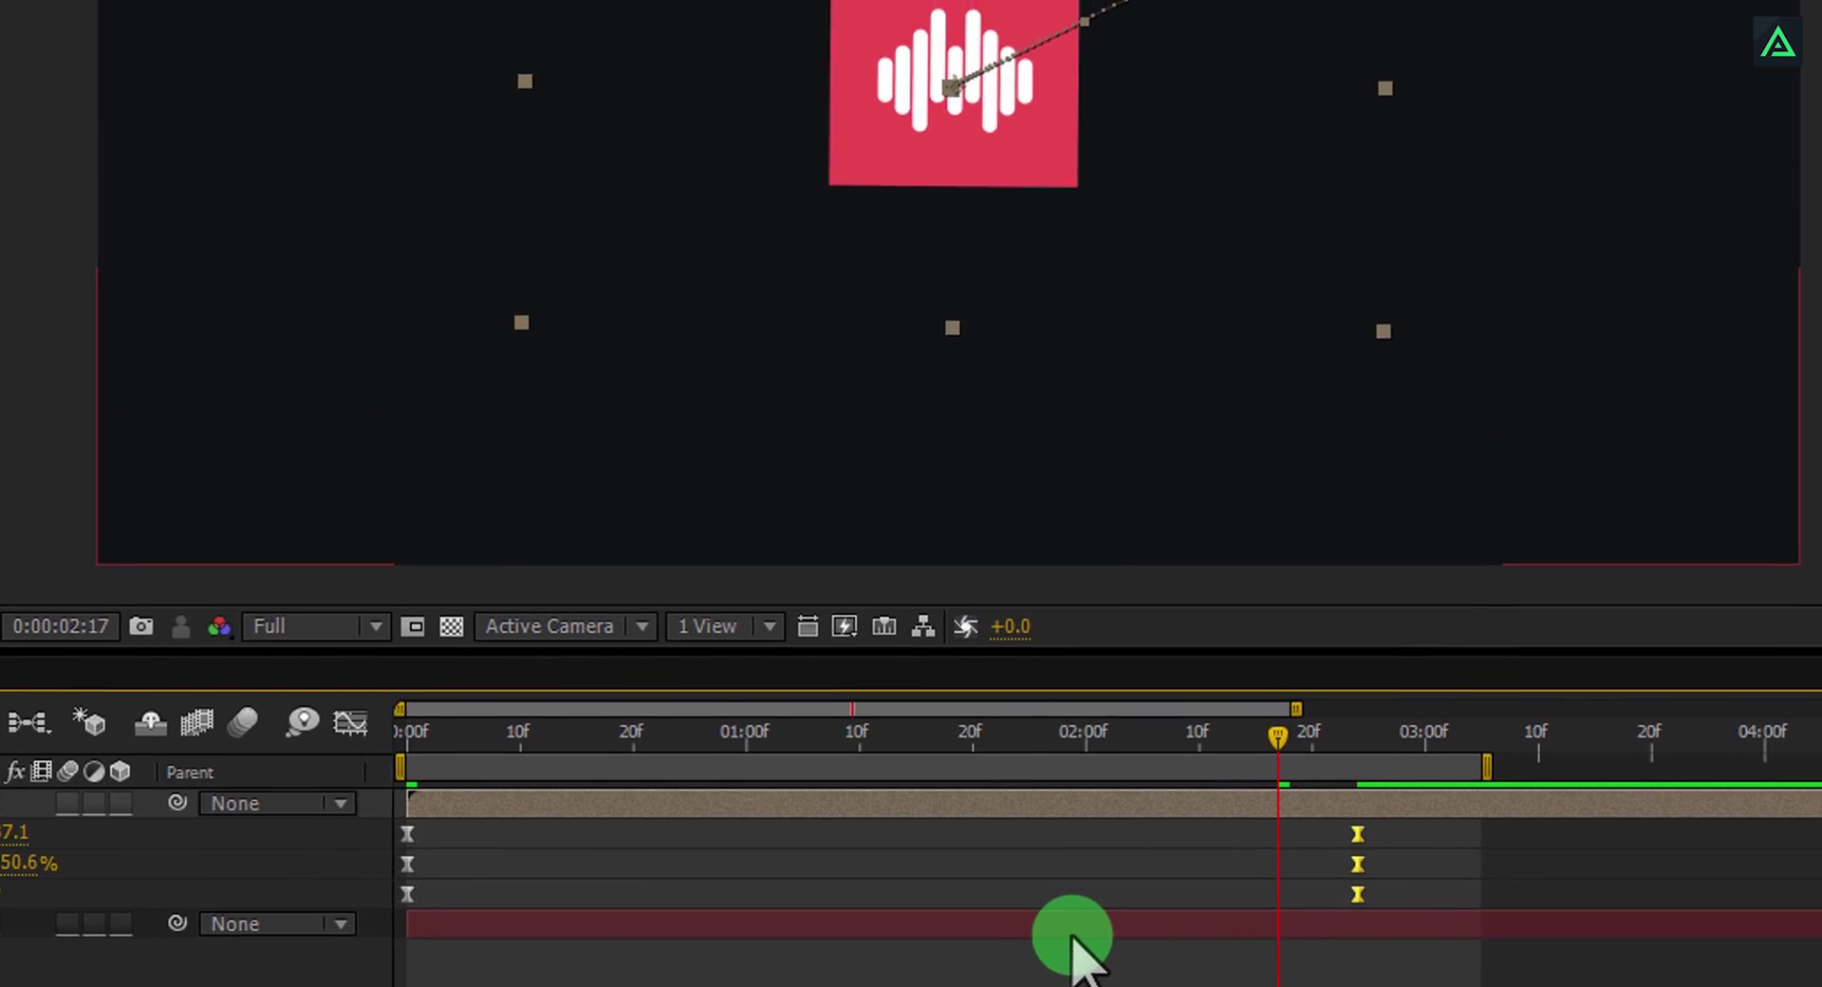